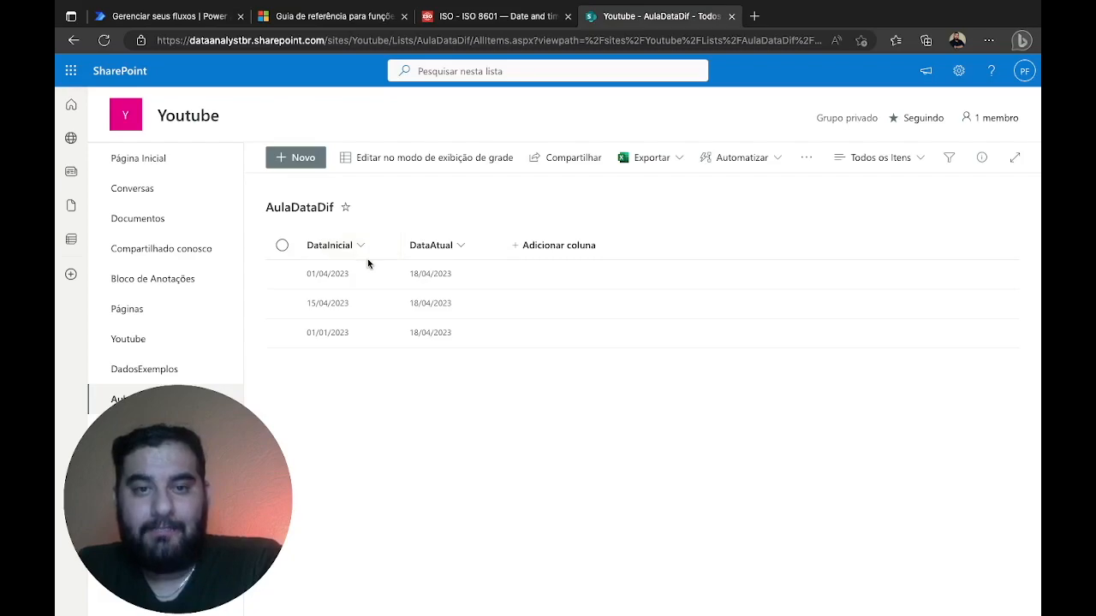
# Review the DataAtual column's settings, including its type and default value, and close them without changes
pyautogui.click(462, 246)
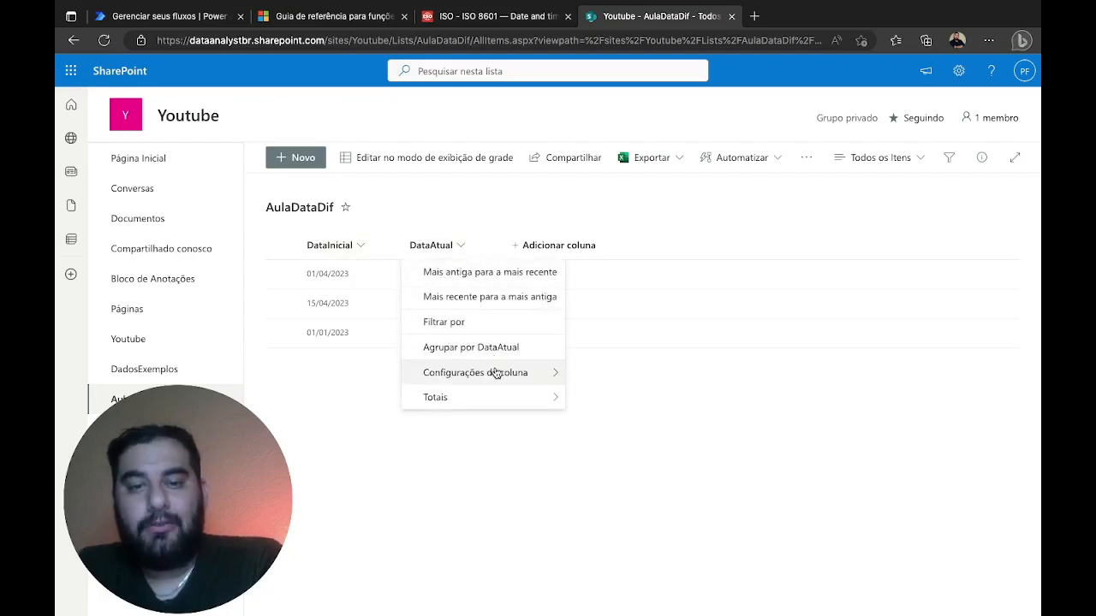
pyautogui.moveTo(496, 375)
pyautogui.click(598, 381)
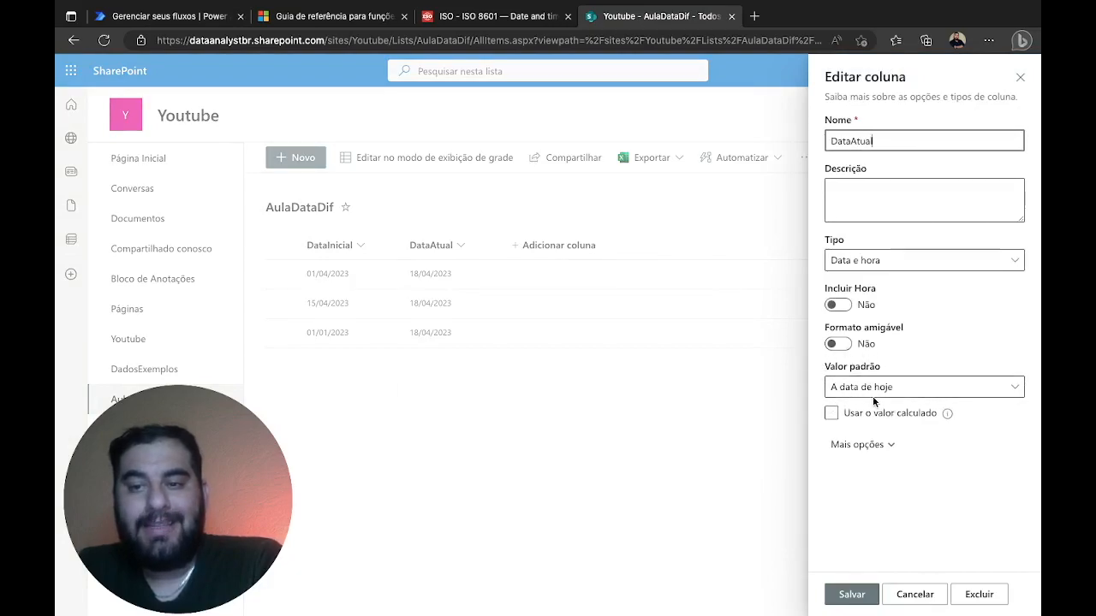
pyautogui.click(911, 599)
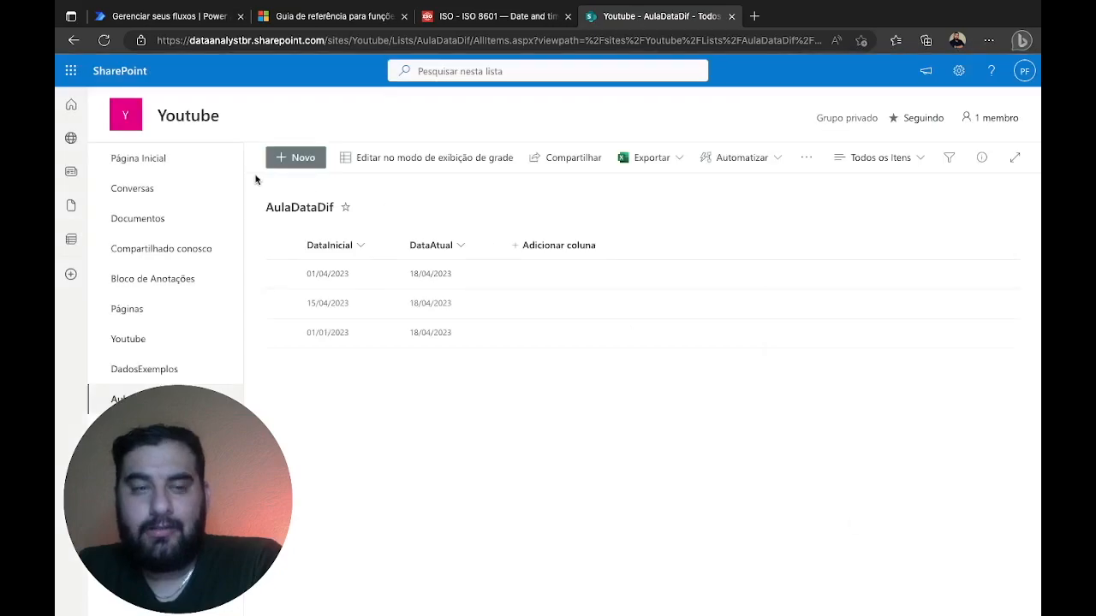
# Add an item to the AulaDataDif list with DataInicial 01/02/2023 and the default DataAtual, and save it
pyautogui.click(290, 169)
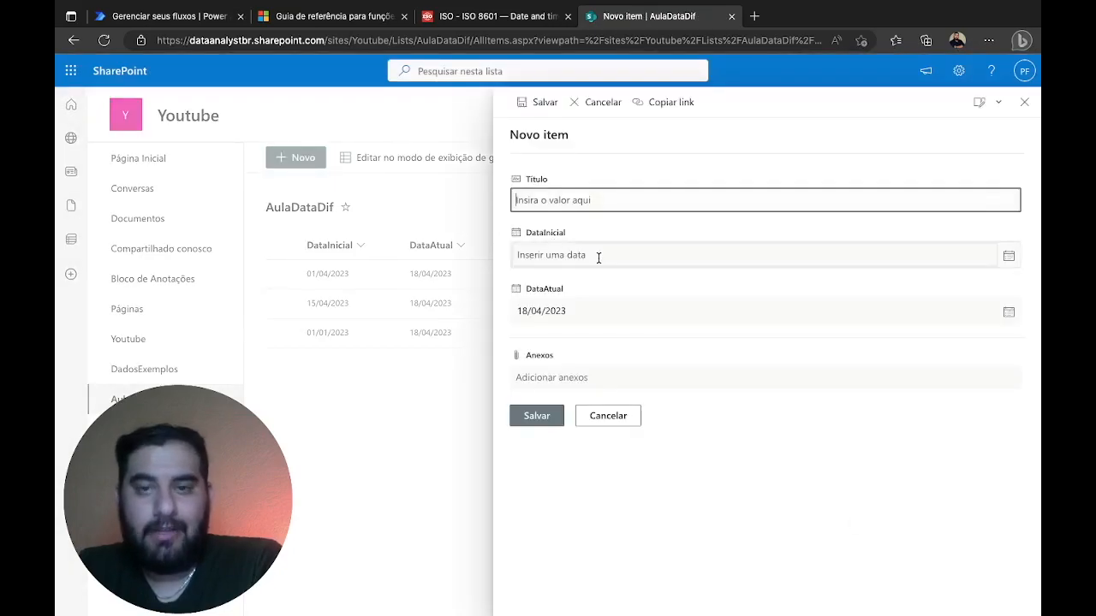
pyautogui.click(1007, 255)
pyautogui.click(519, 276)
pyautogui.click(519, 277)
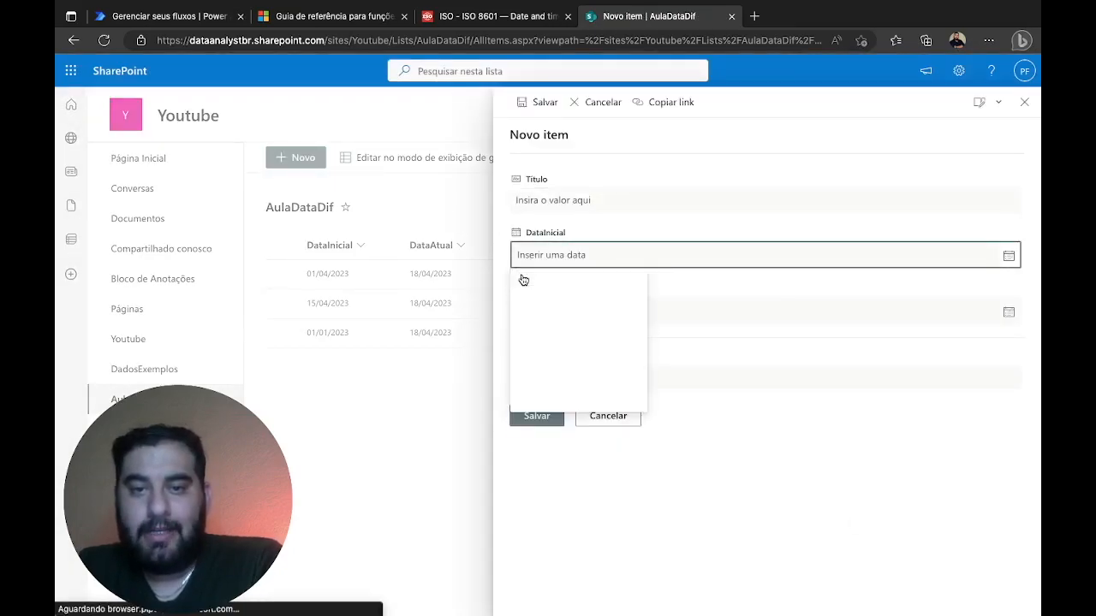
pyautogui.click(578, 308)
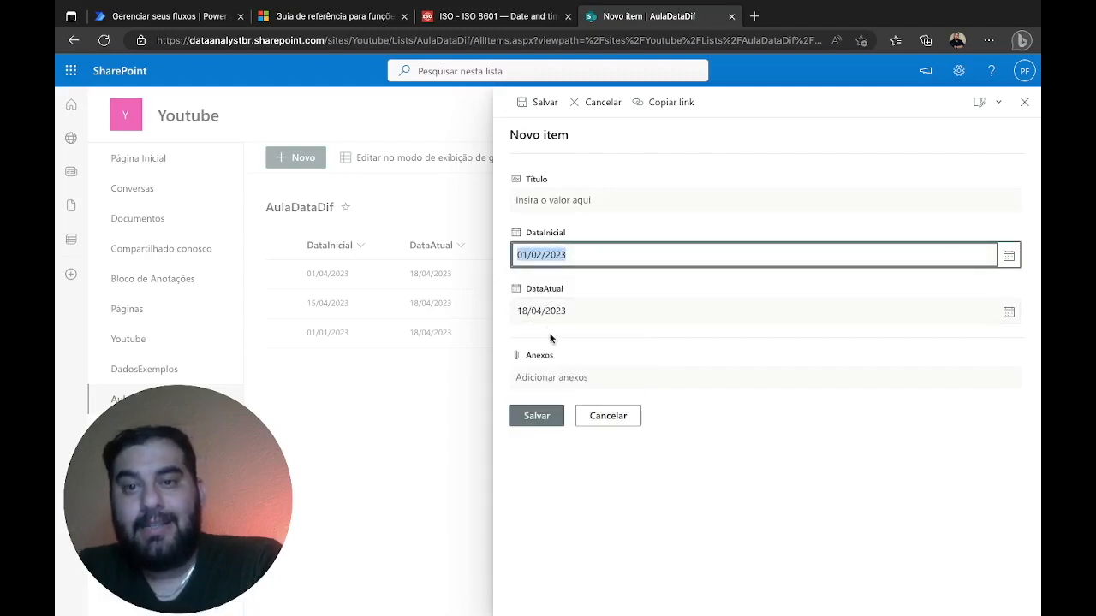
pyautogui.click(537, 415)
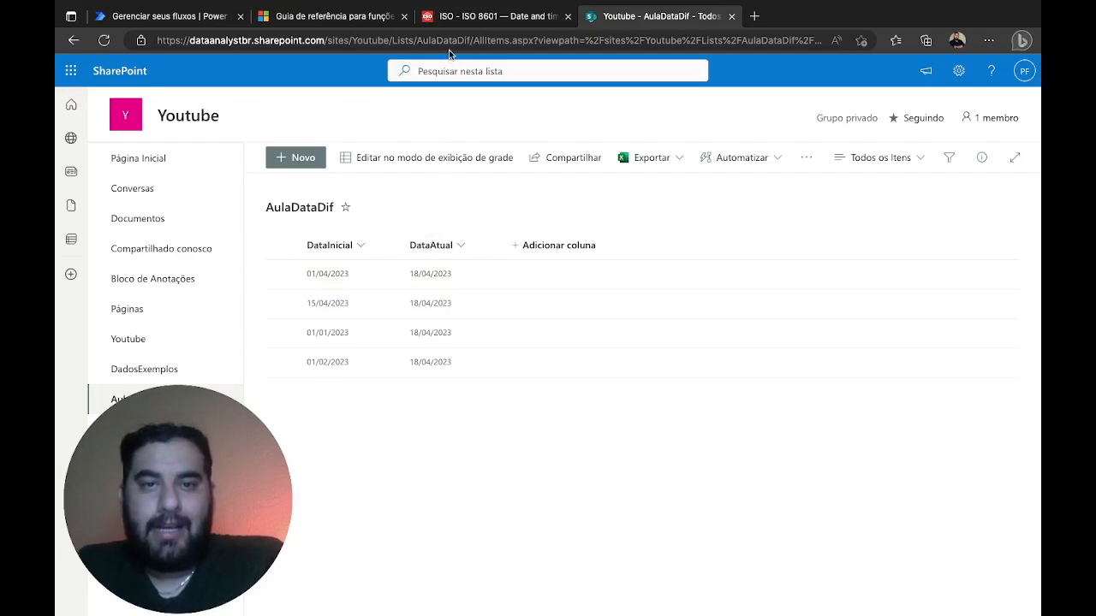
# Read the date format section on the ISO 8601 page, highlighting the YYYY-MM-DD pattern
pyautogui.click(457, 22)
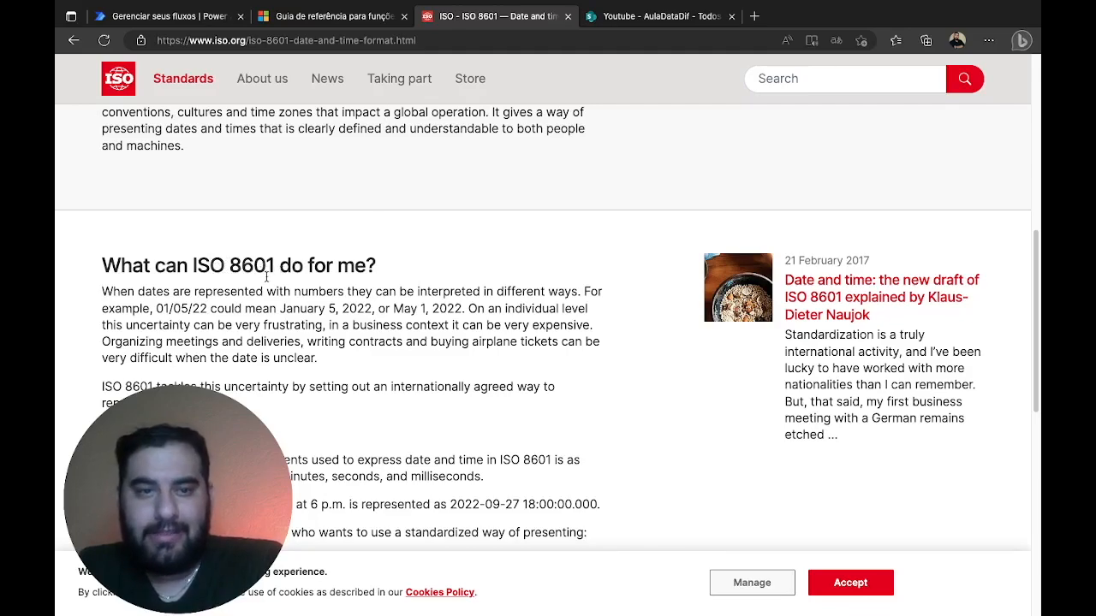
pyautogui.scroll(-1, 296, 283)
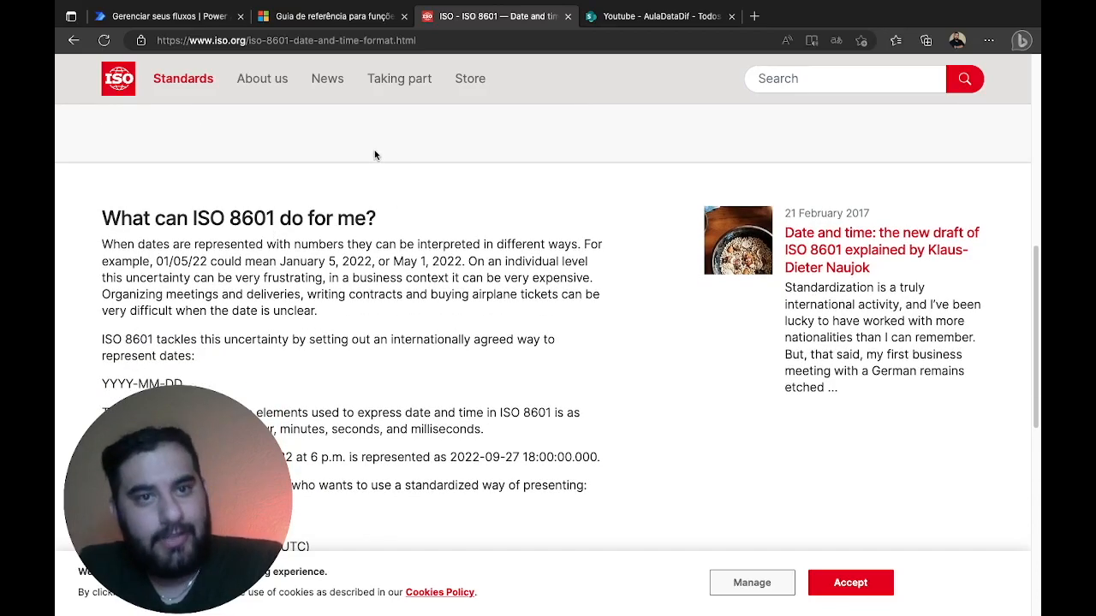
pyautogui.scroll(-1, 364, 162)
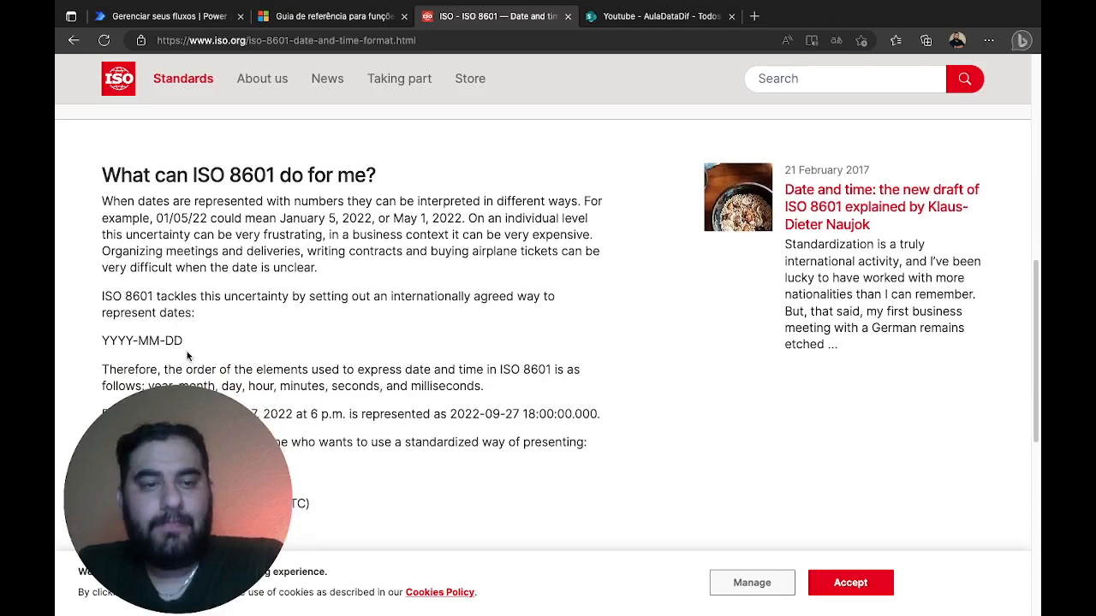
pyautogui.moveTo(182, 343); pyautogui.dragTo(102, 343)
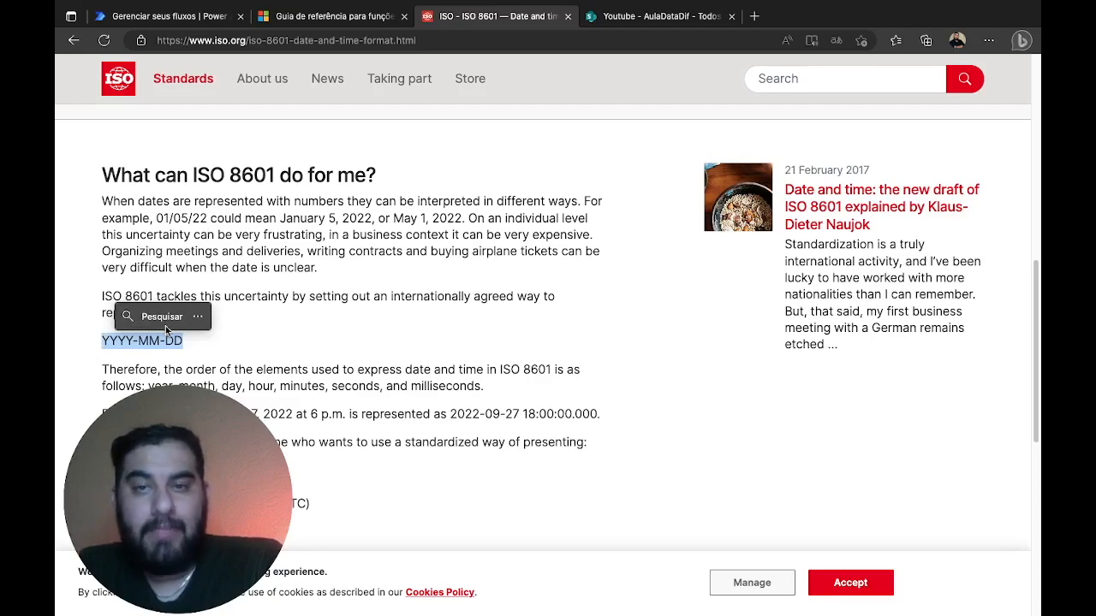
pyautogui.click(241, 340)
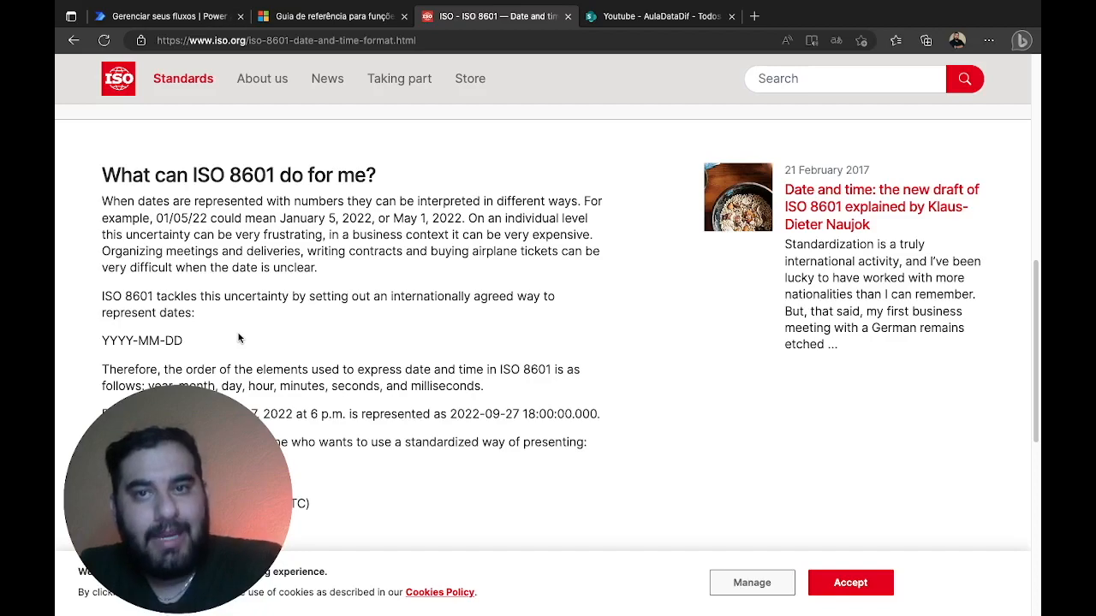
# Switch to Power Automate and create an instant cloud flow named AulaDataDif with the "Disparar um fluxo manualmente" trigger
pyautogui.click(179, 20)
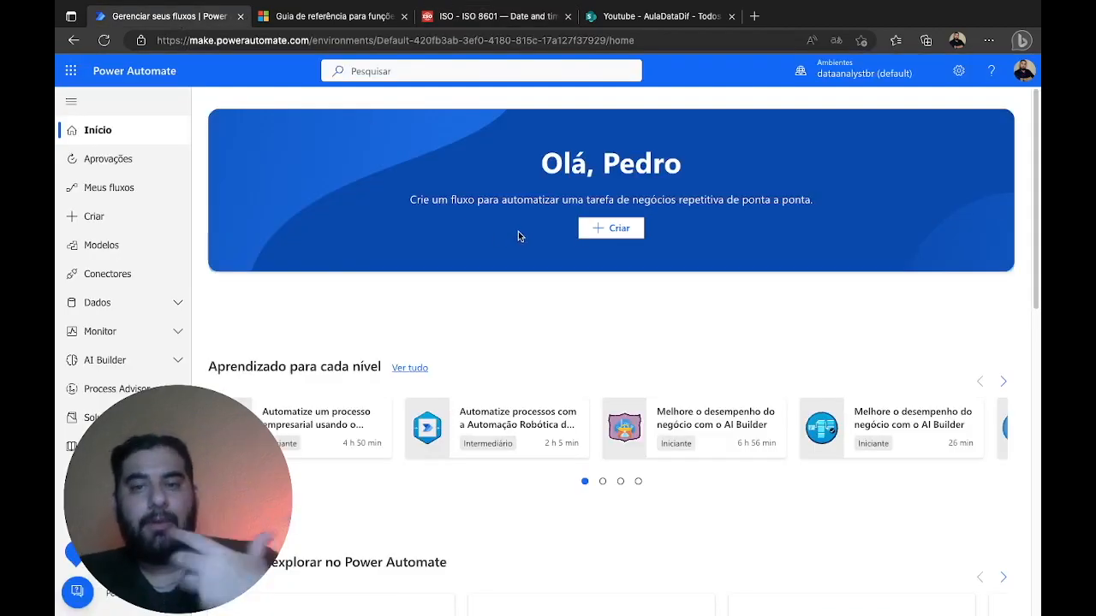
pyautogui.click(657, 16)
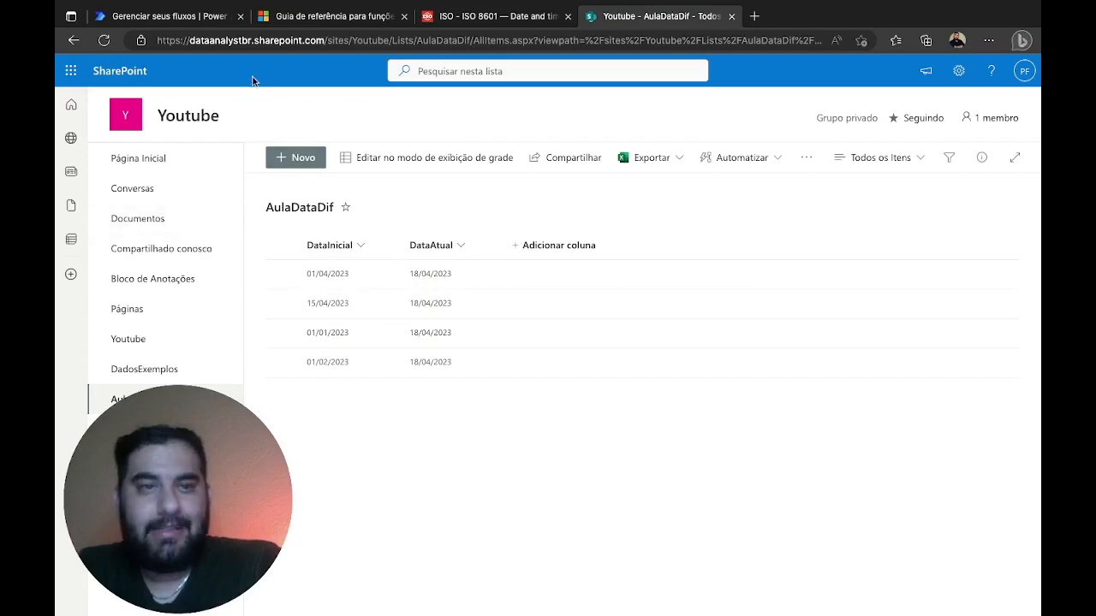
pyautogui.click(171, 16)
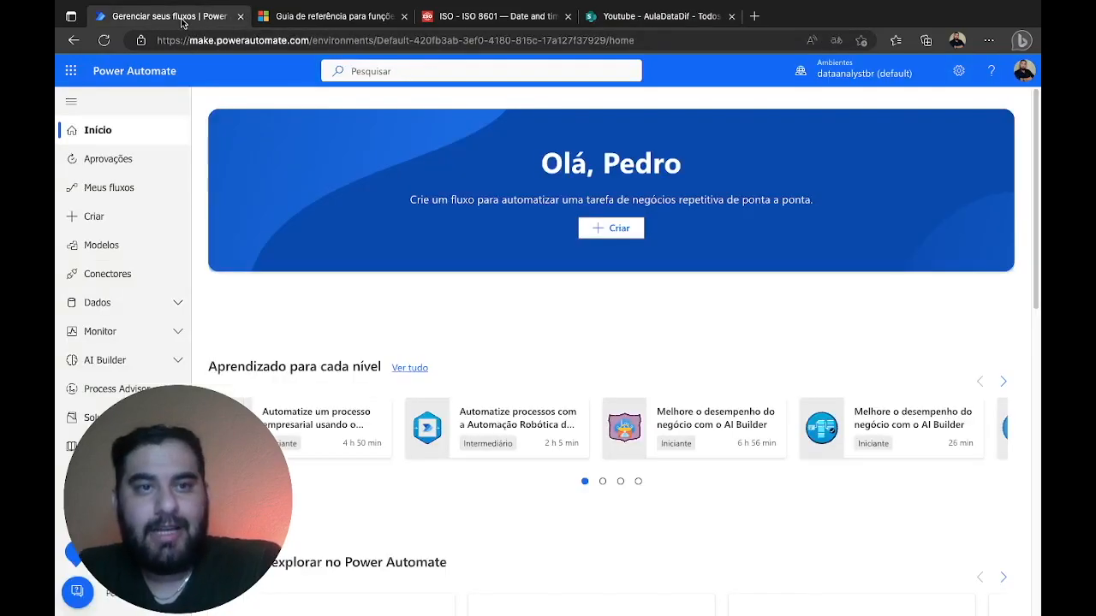
pyautogui.click(613, 230)
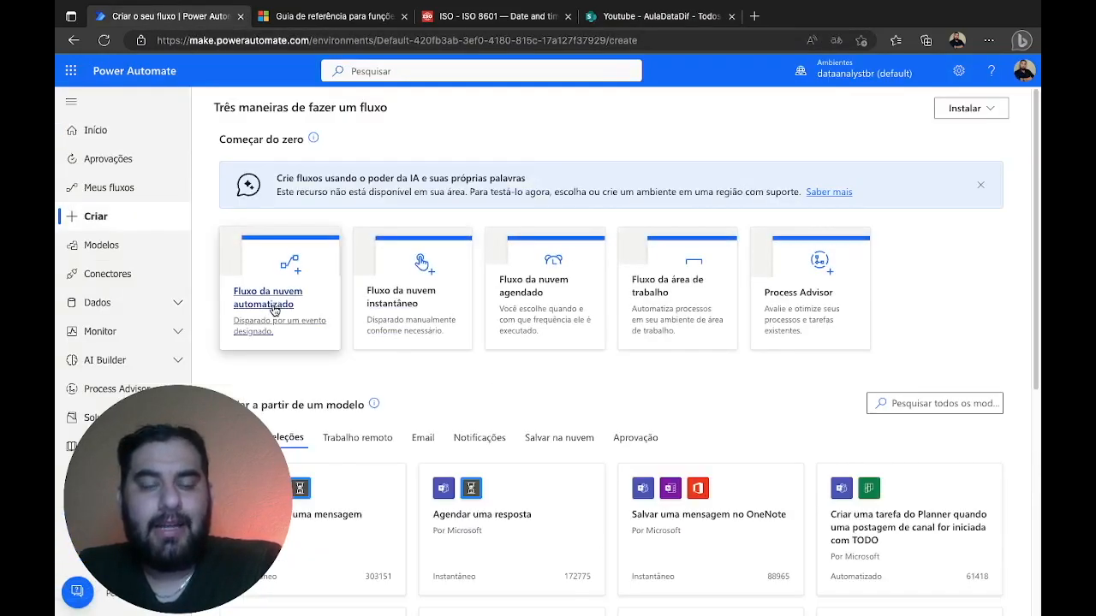
pyautogui.click(430, 305)
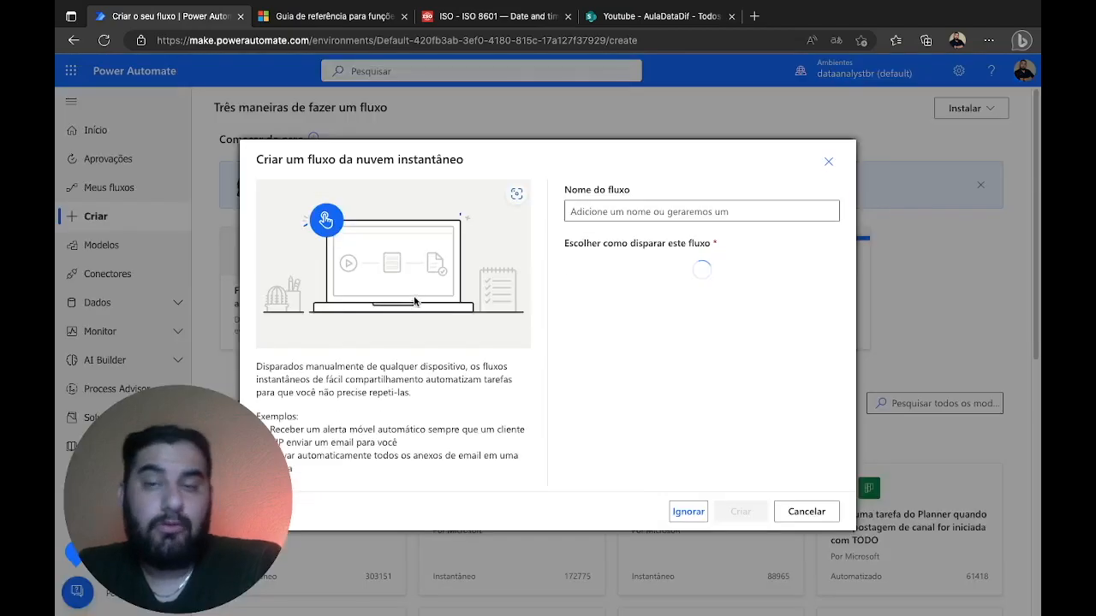
pyautogui.click(652, 214)
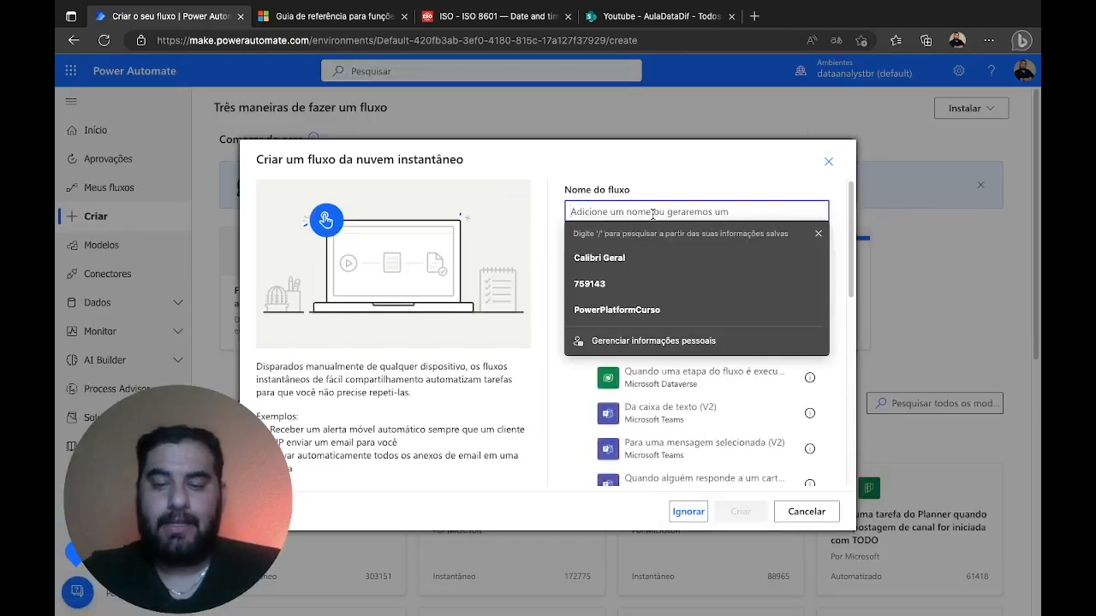
pyautogui.write('AulaDataDif')
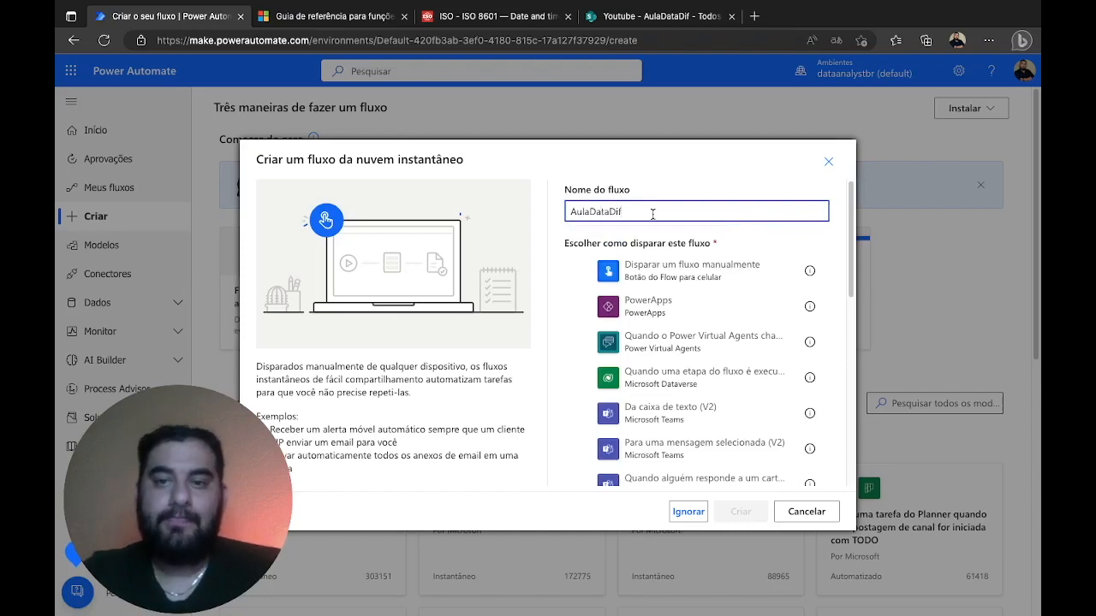
pyautogui.click(580, 269)
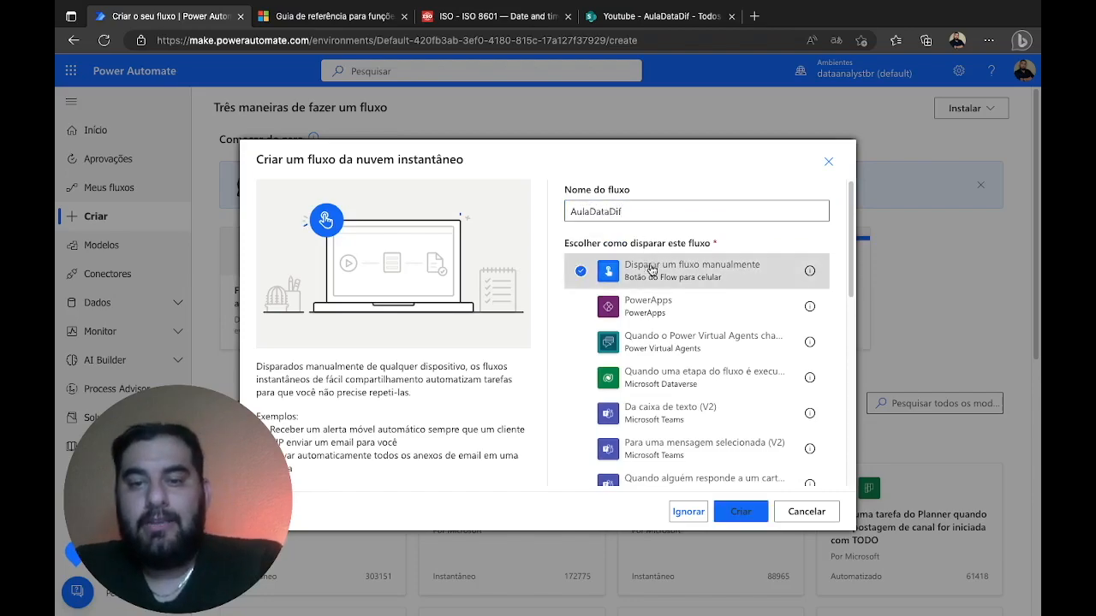
pyautogui.click(741, 512)
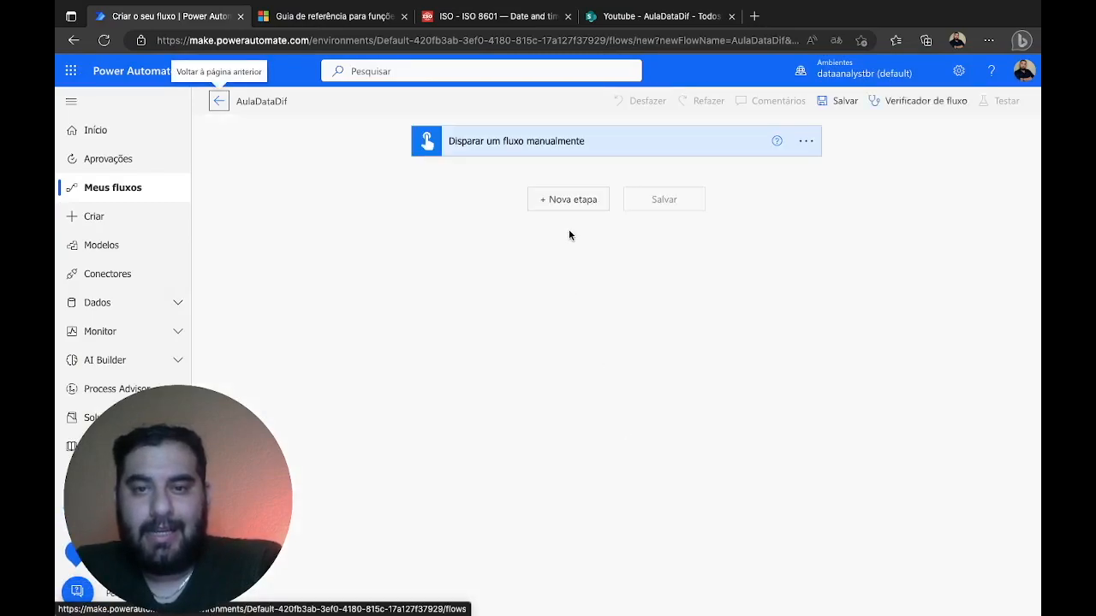
# Add a SharePoint "Obter itens" action after the manual trigger
pyautogui.click(568, 199)
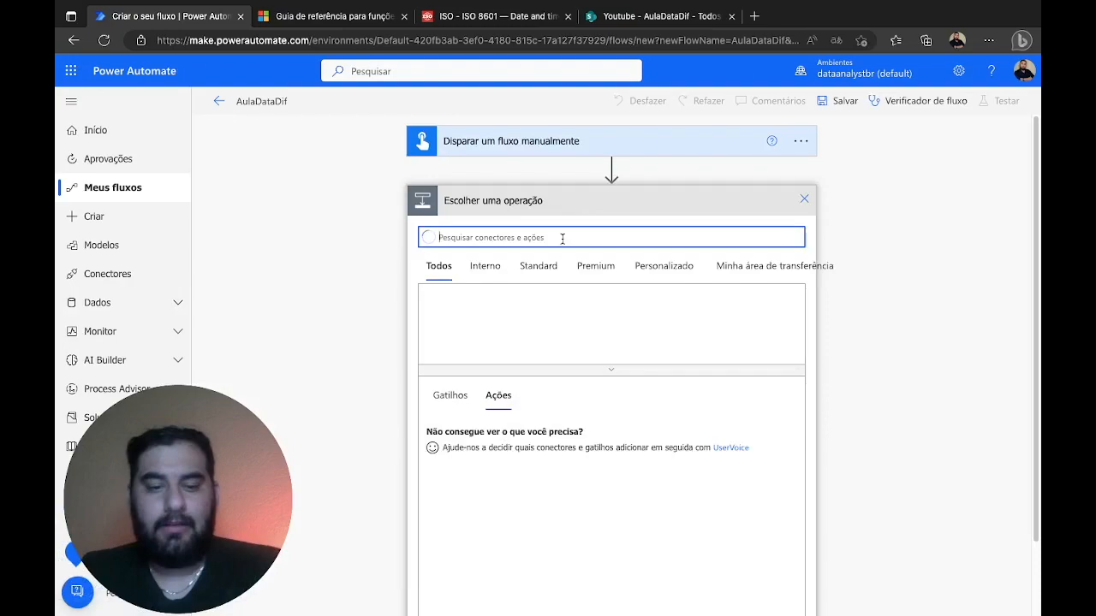
pyautogui.write('sharepo')
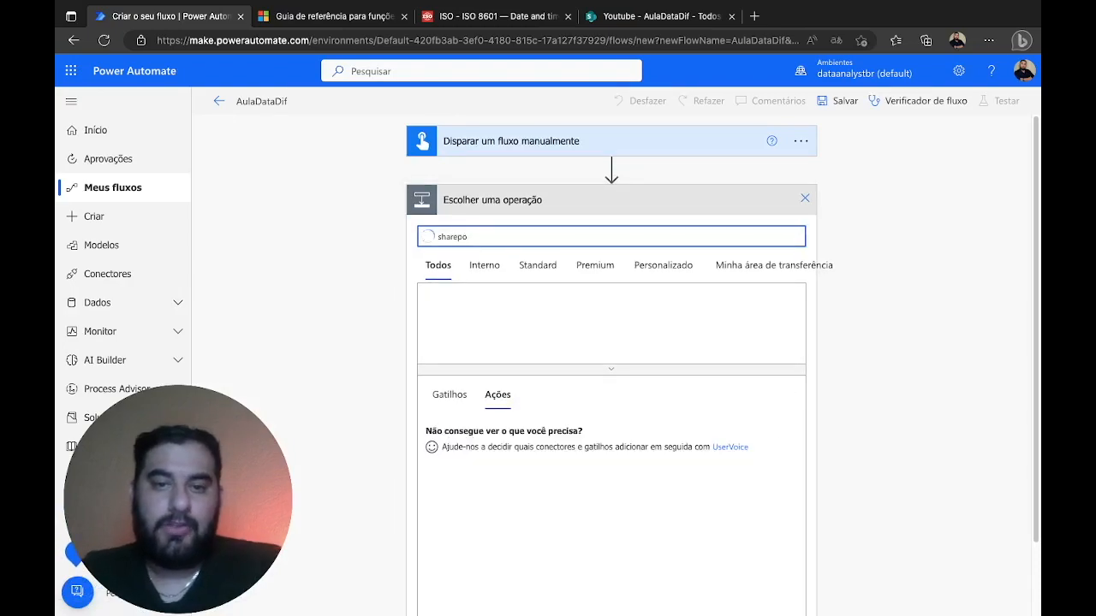
pyautogui.click(447, 313)
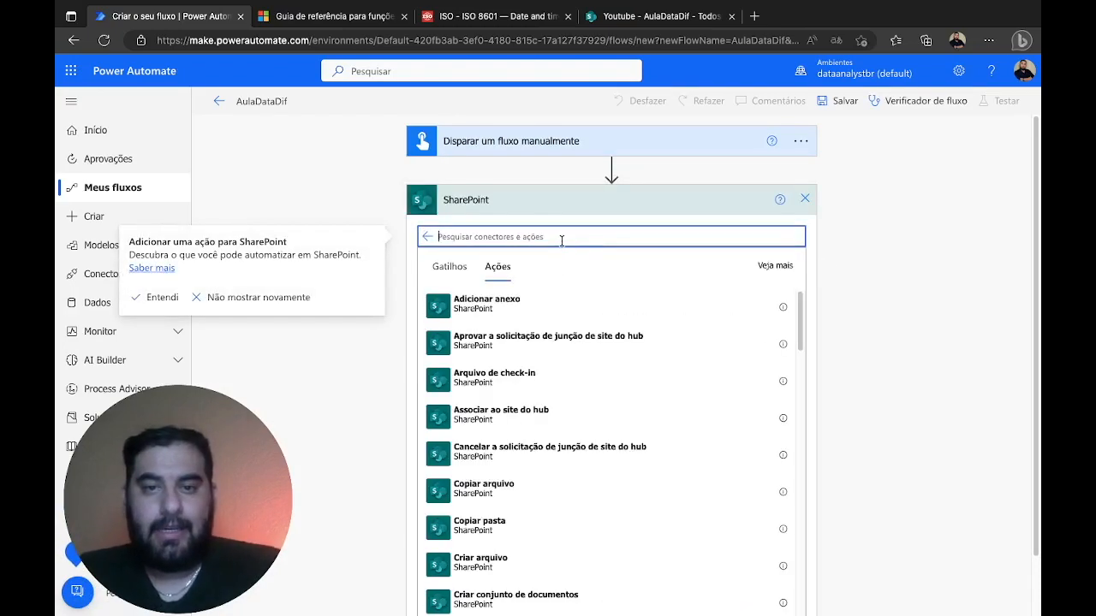
pyautogui.write('obter')
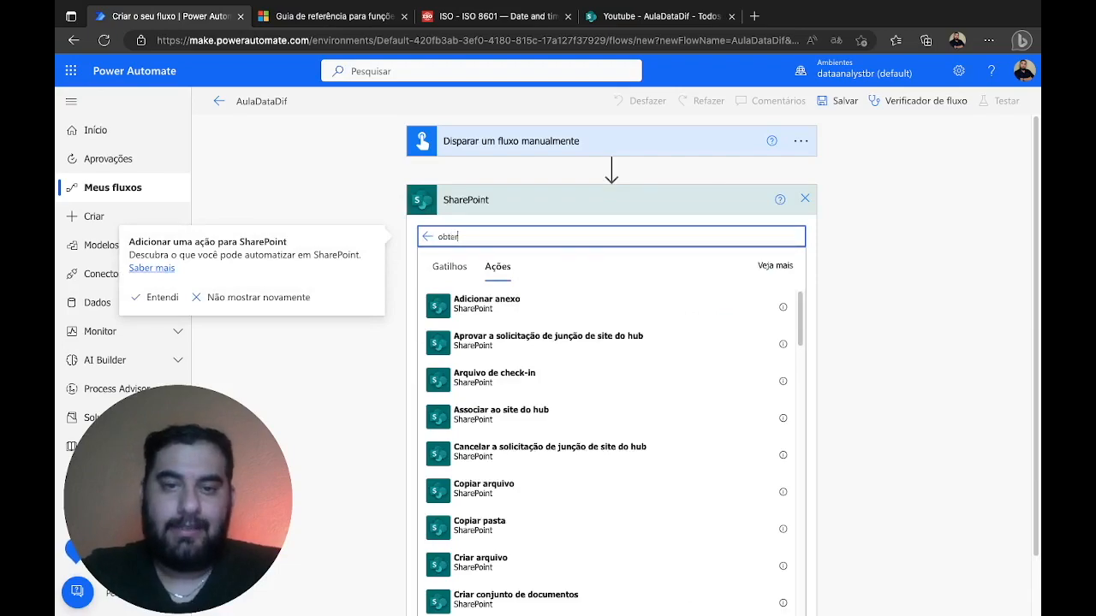
pyautogui.click(495, 462)
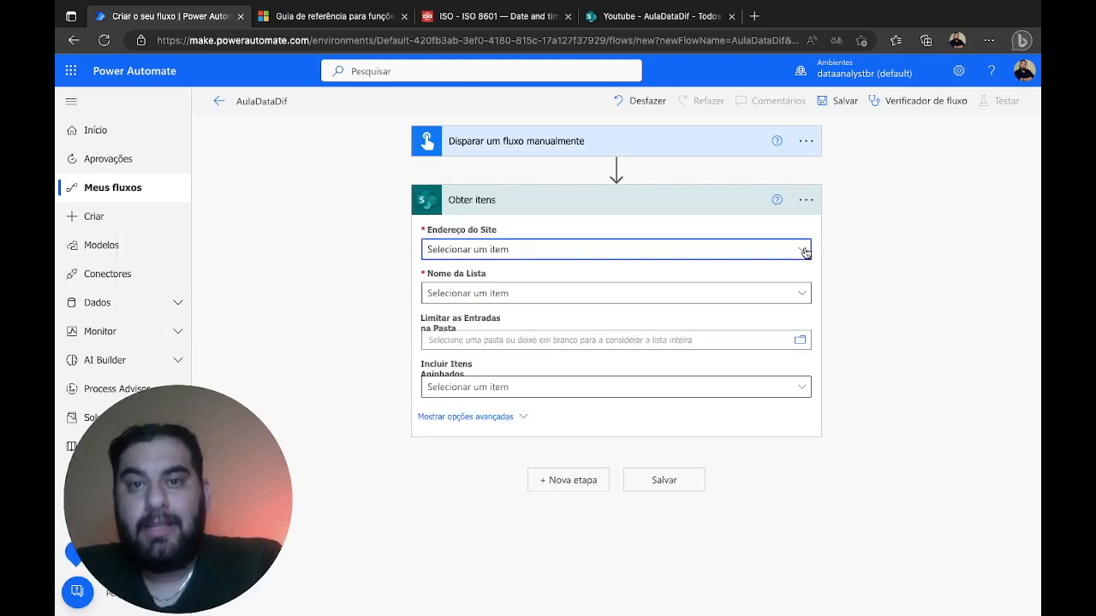
# Set the "Obter itens" action to the Youtube site and the AulaDataDif list
pyautogui.click(803, 250)
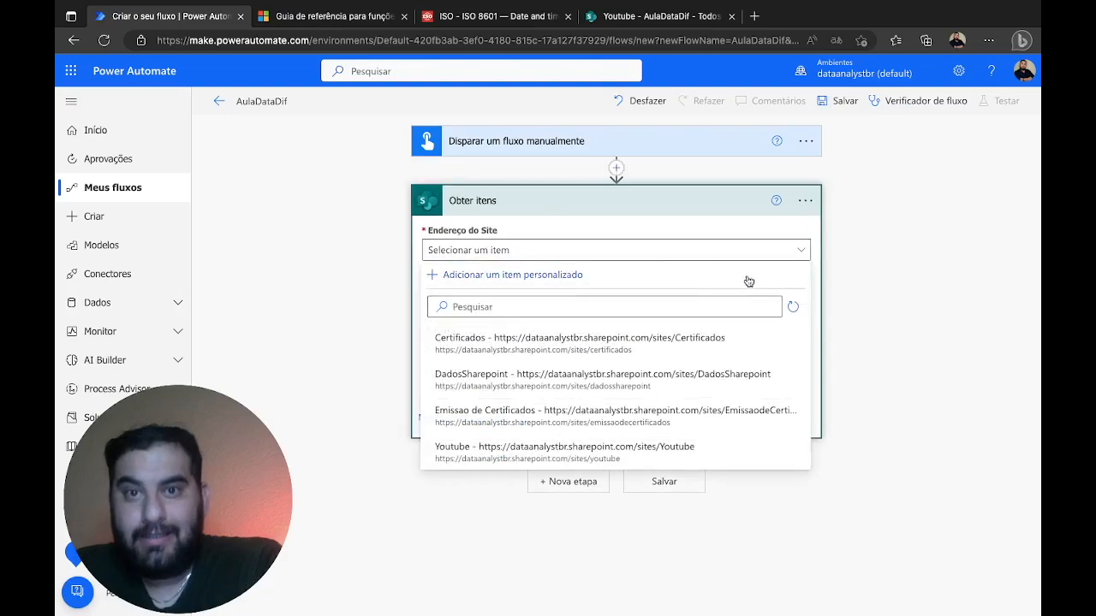
pyautogui.click(523, 461)
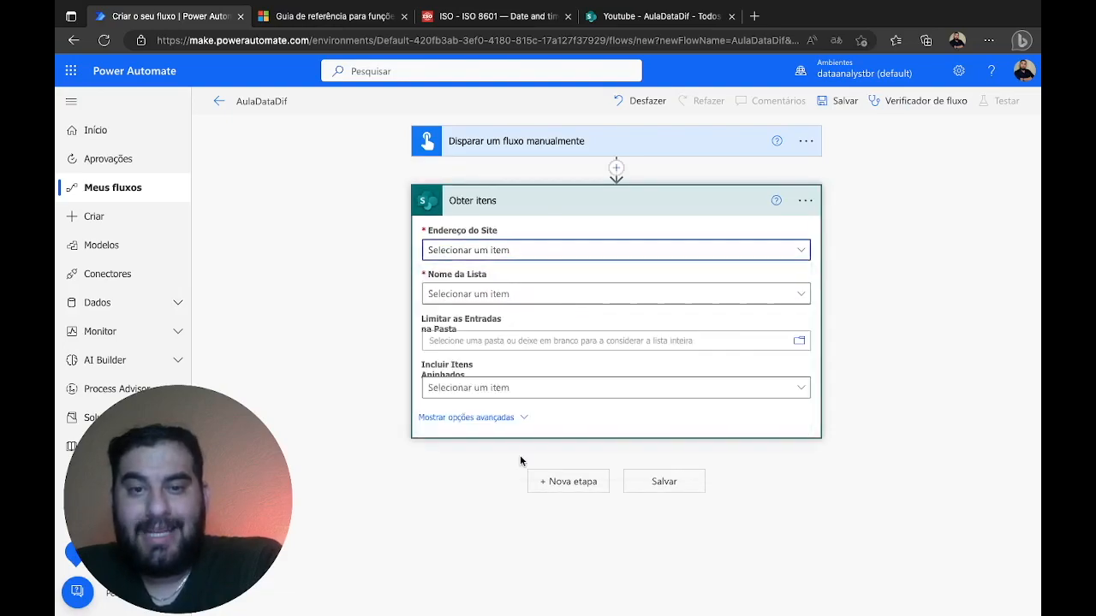
pyautogui.click(803, 297)
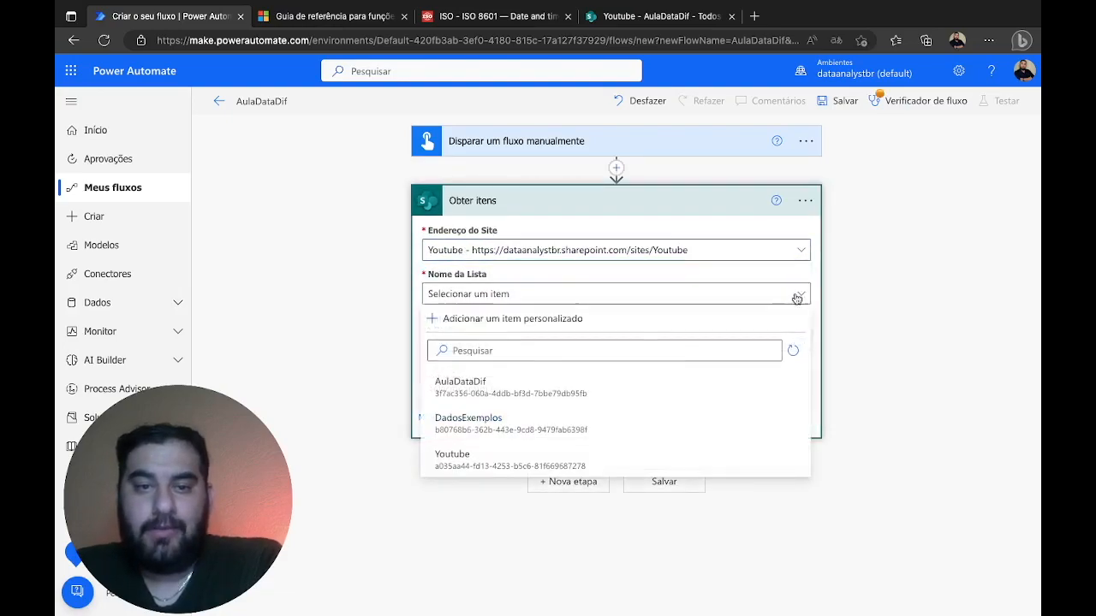
pyautogui.click(480, 394)
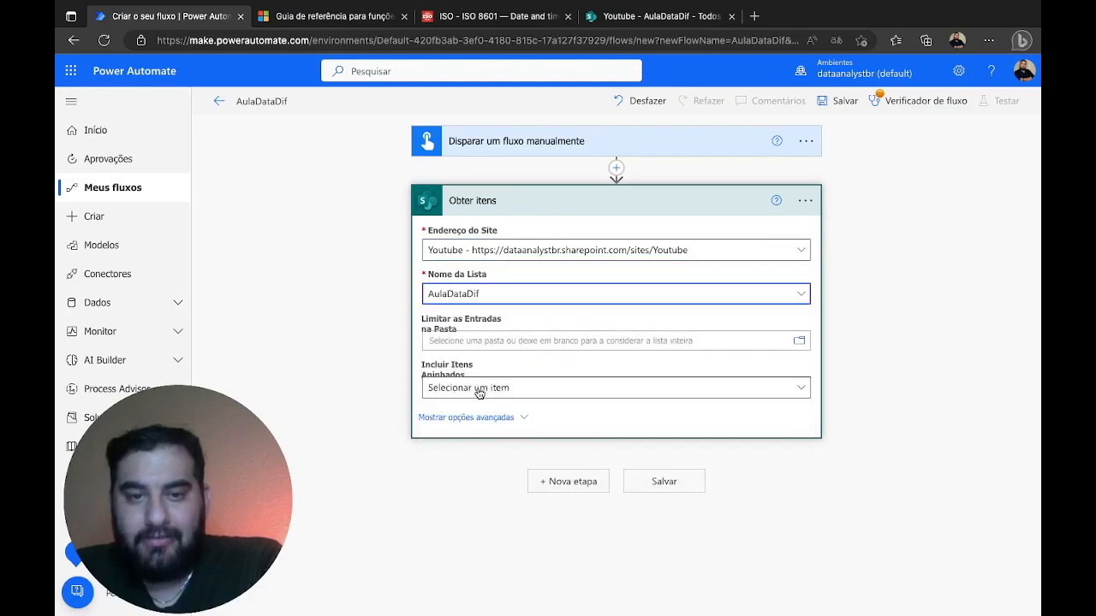
# Save the flow, close the flow checker, and run a manual test with the SharePoint connection
pyautogui.click(841, 101)
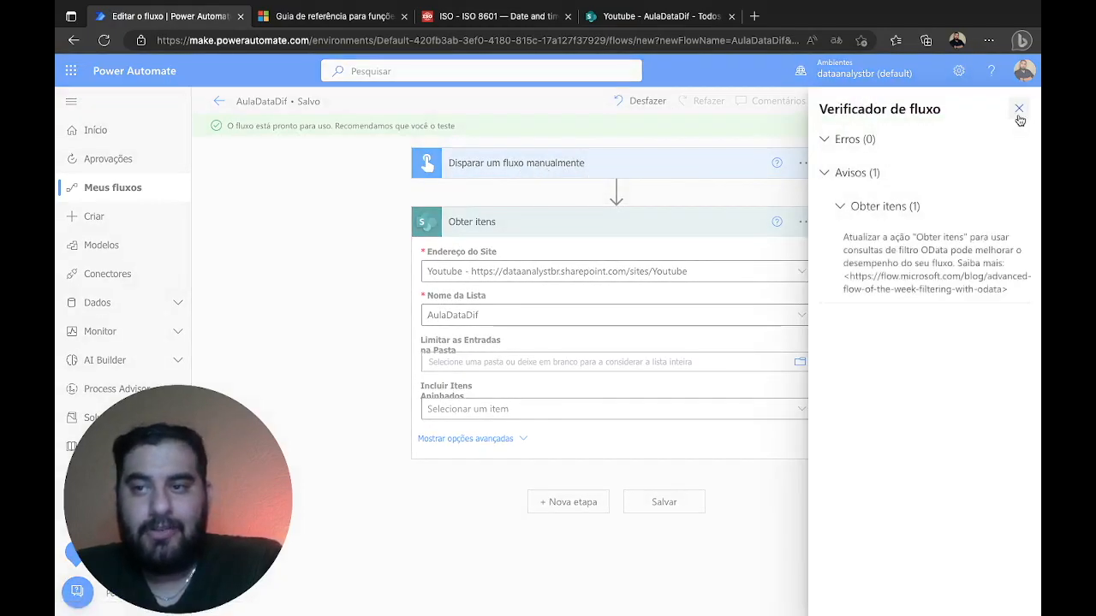
pyautogui.click(1019, 111)
pyautogui.click(1003, 101)
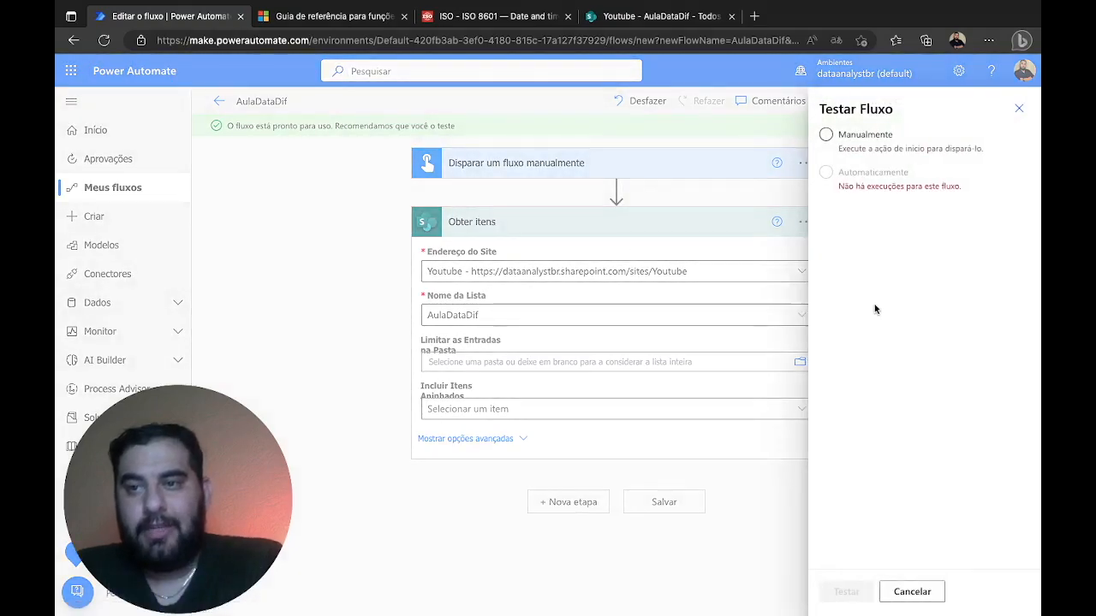
pyautogui.click(875, 140)
pyautogui.click(856, 593)
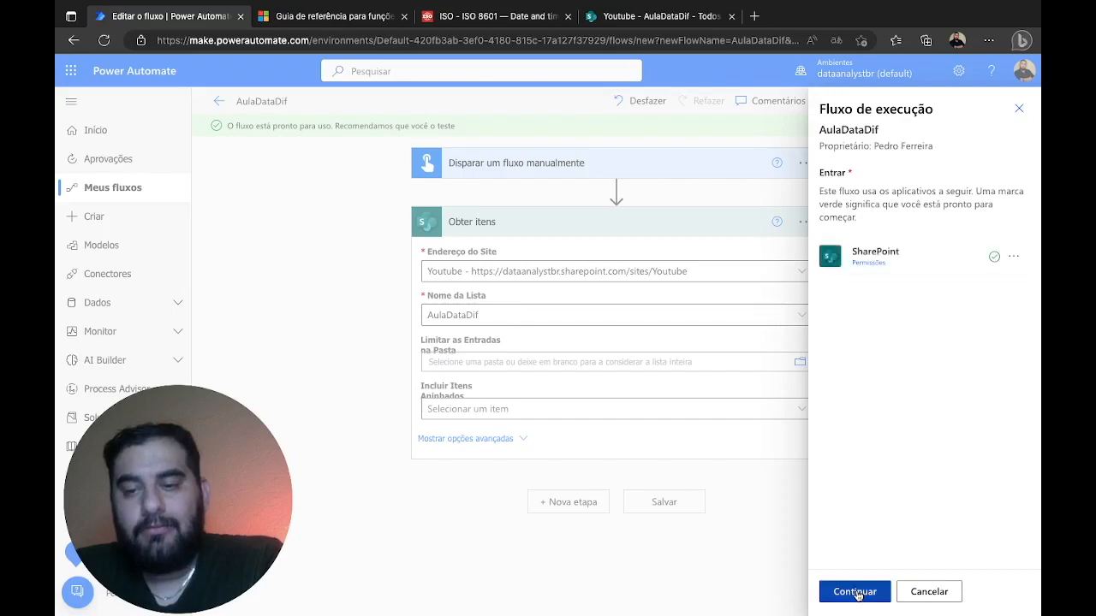
pyautogui.click(857, 592)
pyautogui.click(857, 592)
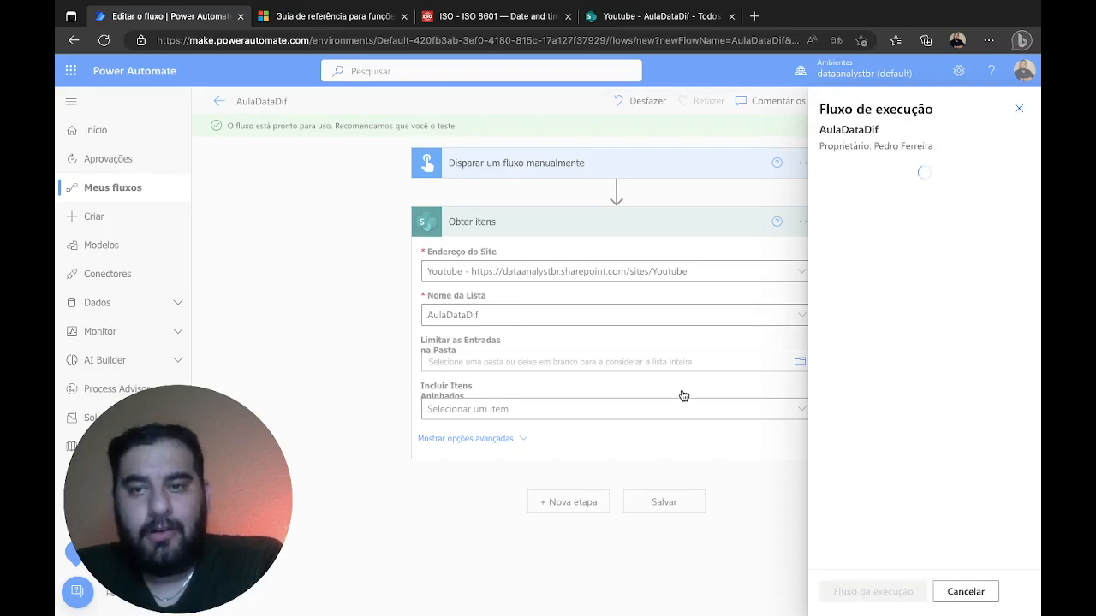
pyautogui.click(866, 592)
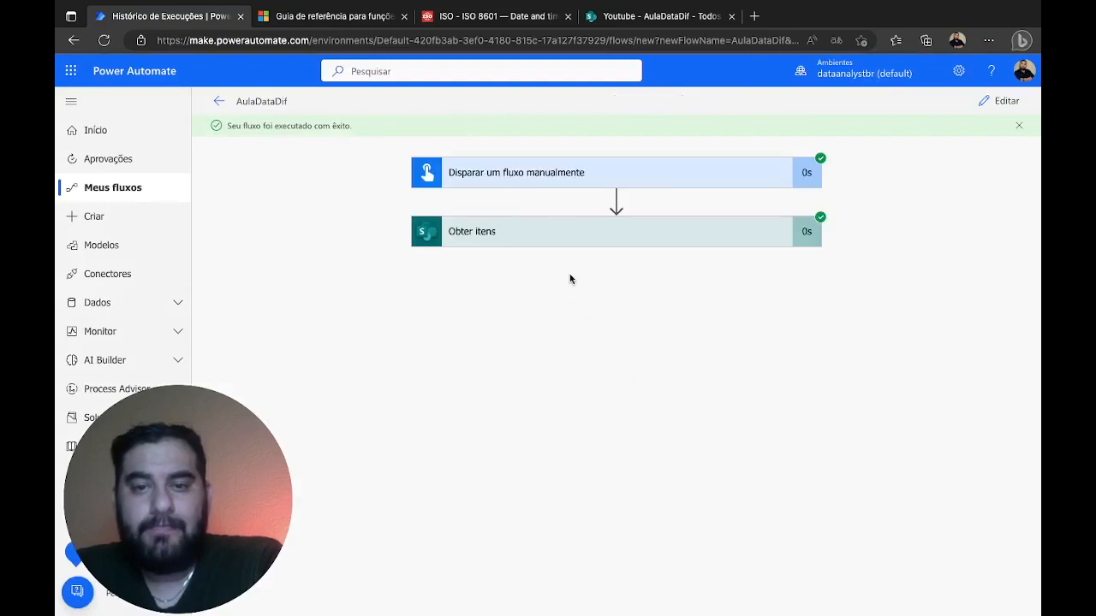
# Open the raw output of the "Obter itens" run and copy its entire JSON text
pyautogui.click(566, 249)
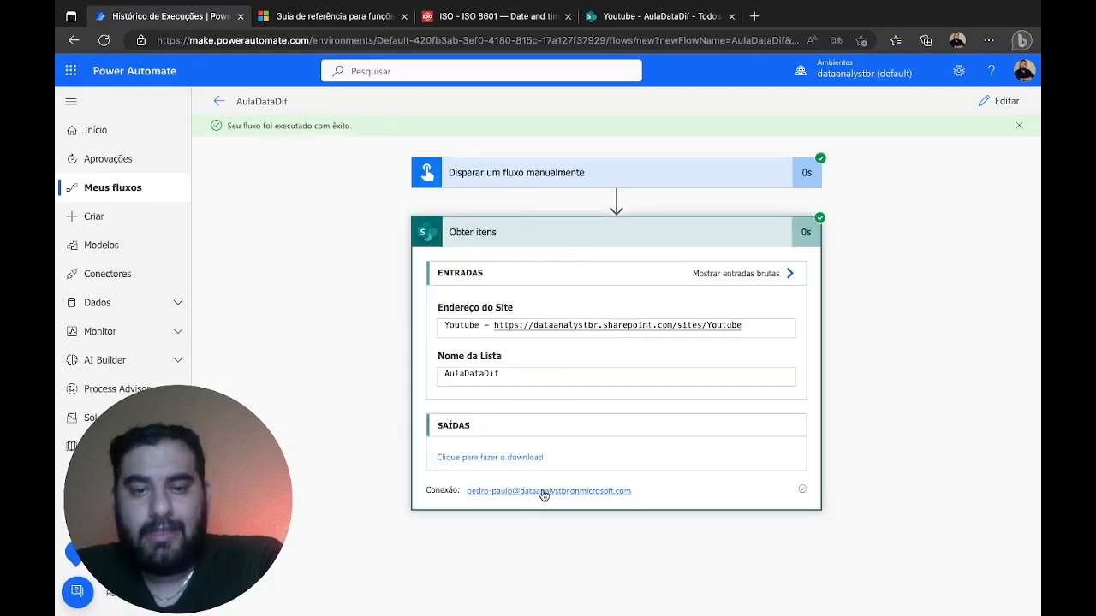
pyautogui.click(632, 24)
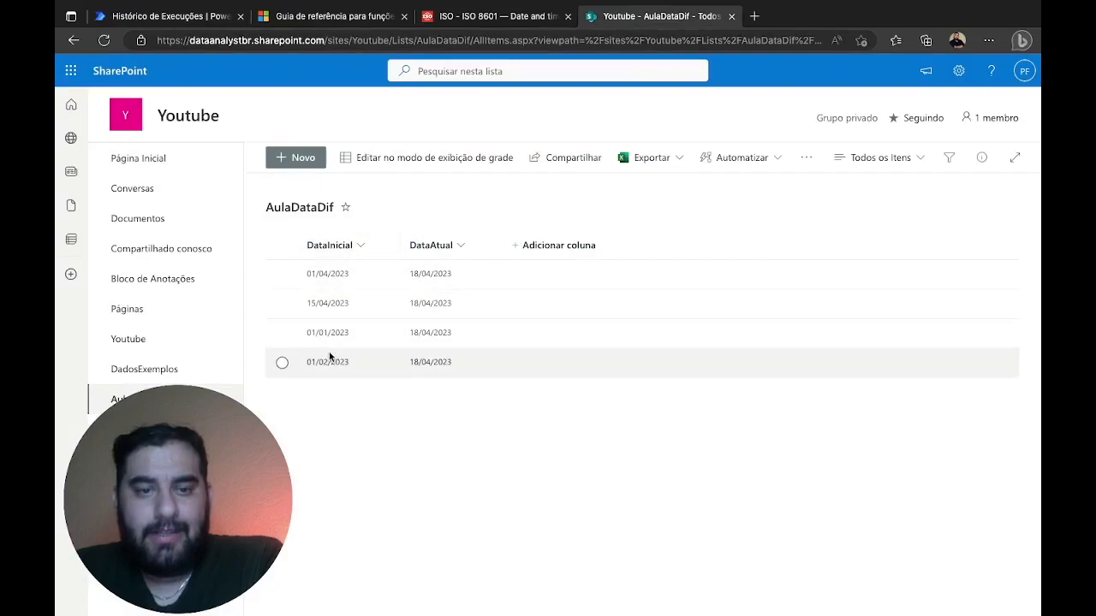
pyautogui.click(192, 19)
pyautogui.click(509, 461)
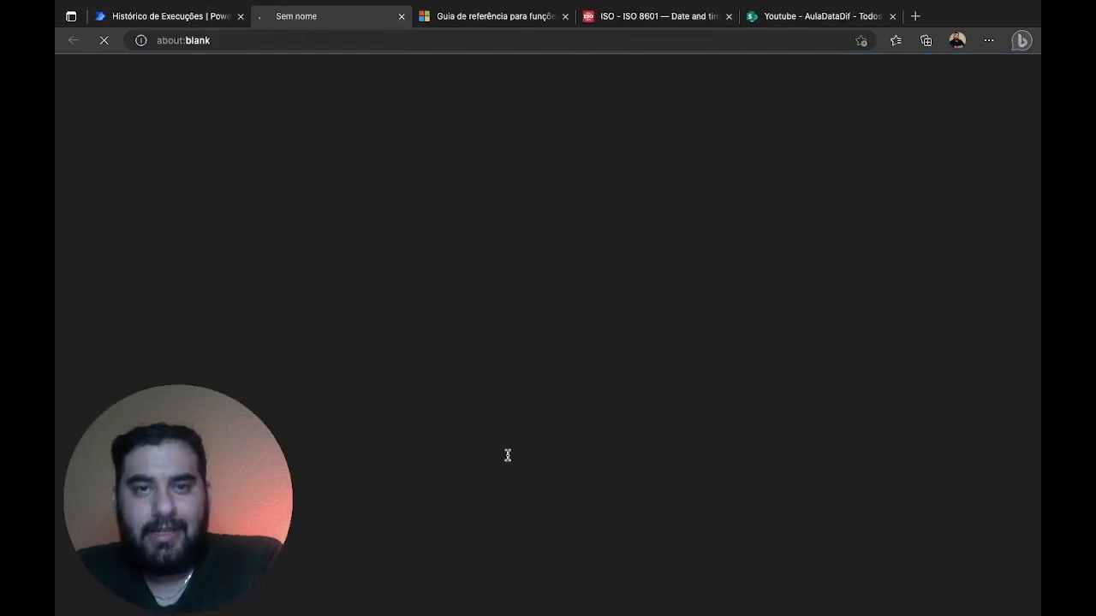
pyautogui.scroll(-5, 726, 180)
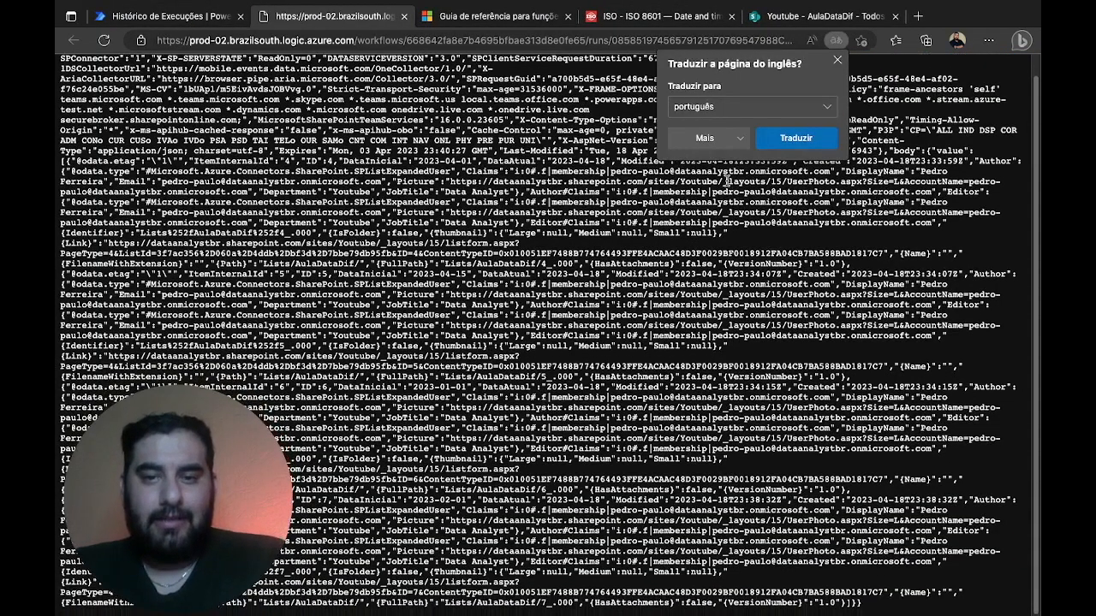
pyautogui.click(837, 60)
pyautogui.moveTo(887, 605); pyautogui.dragTo(126, 18)
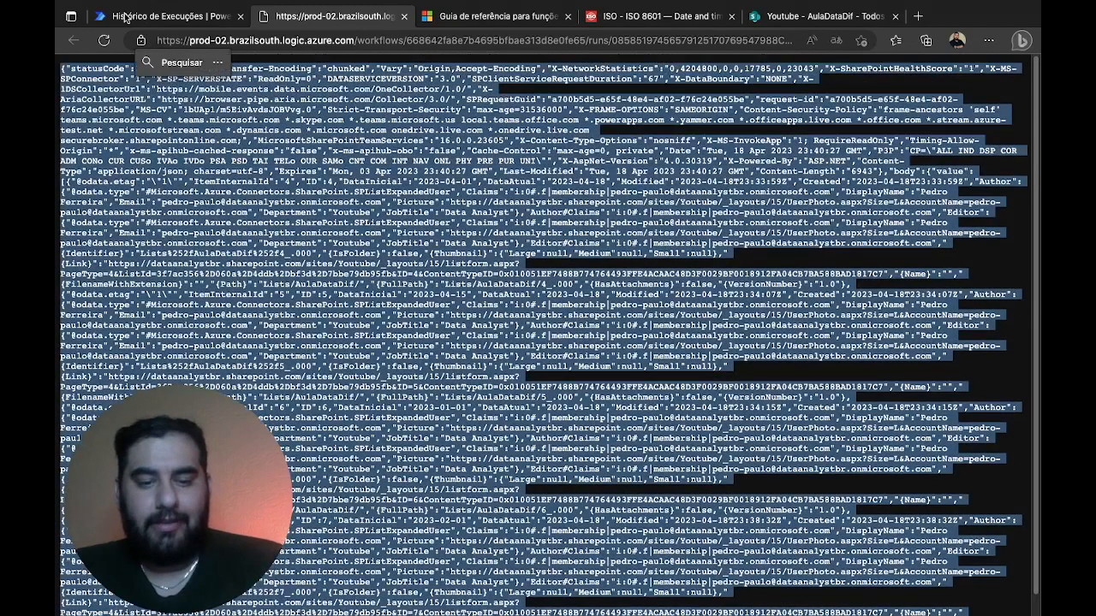
# Search the web for "json viewer" in a new tab, open Online JSON Viewer and paste the copied output as text
pyautogui.click(918, 46)
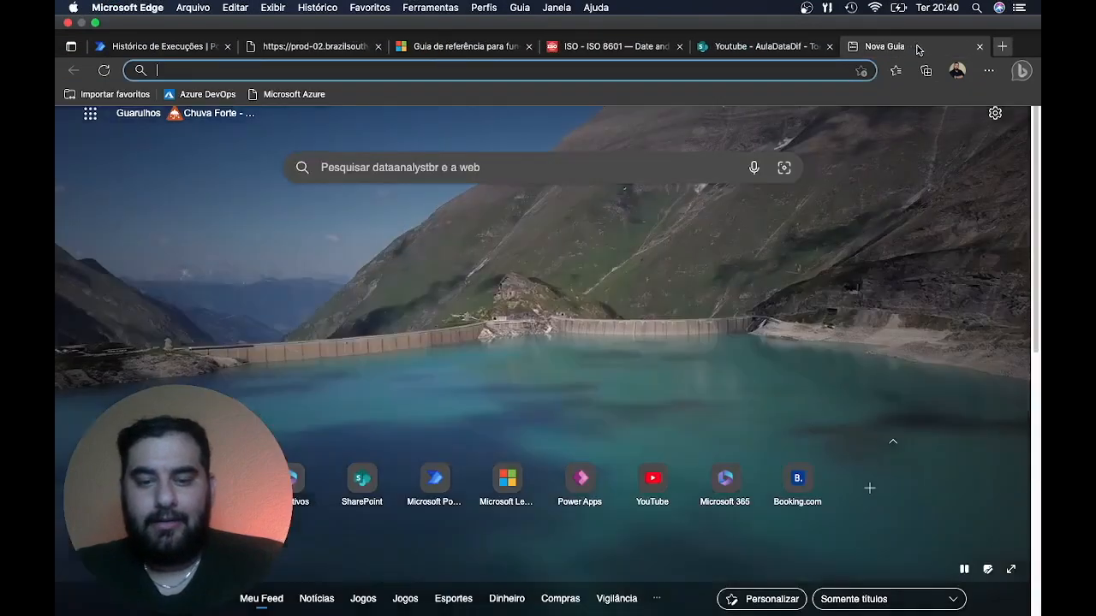
pyautogui.press('Return')
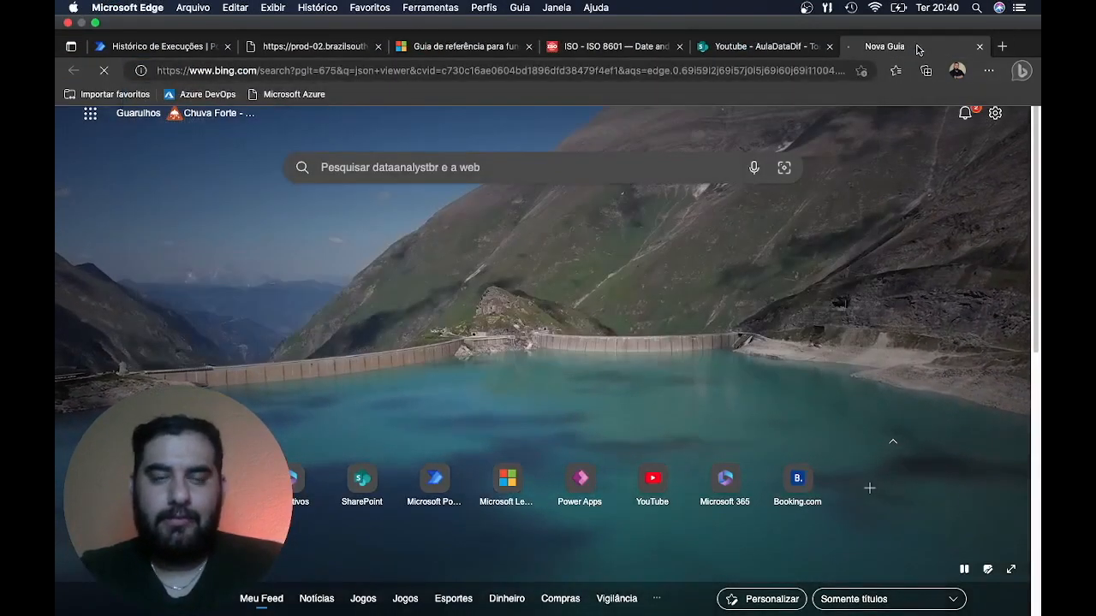
pyautogui.click(265, 181)
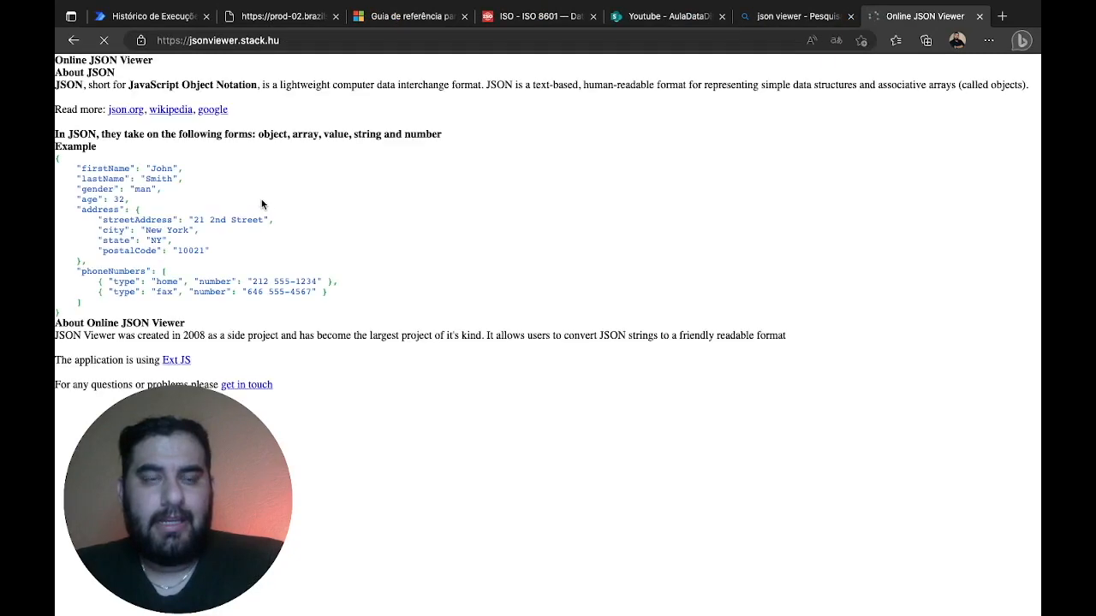
pyautogui.click(179, 145)
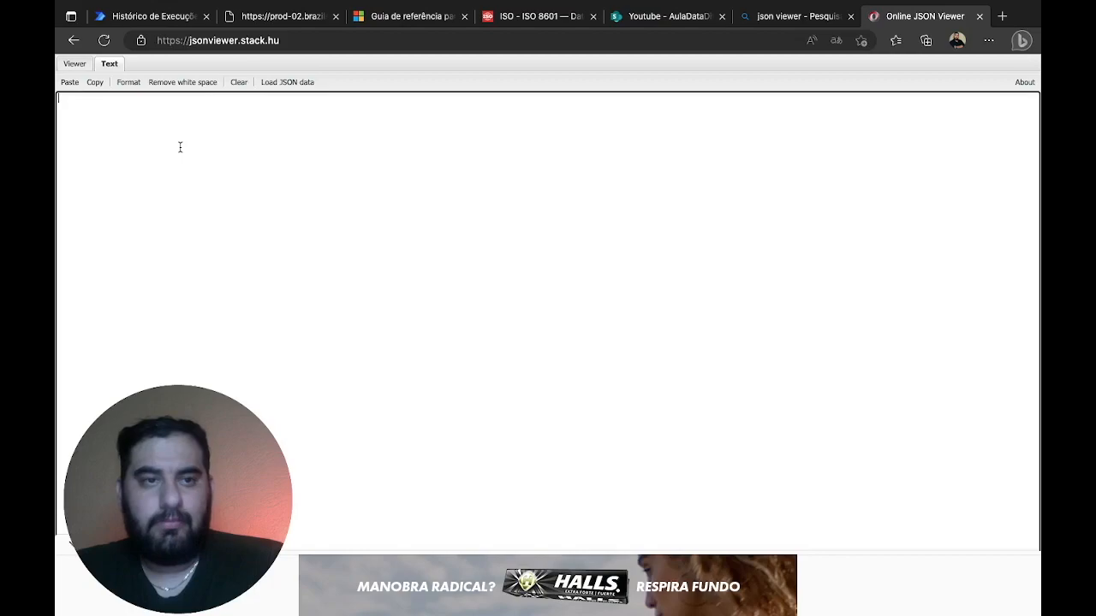
pyautogui.hotkey('ctrl', 'v')
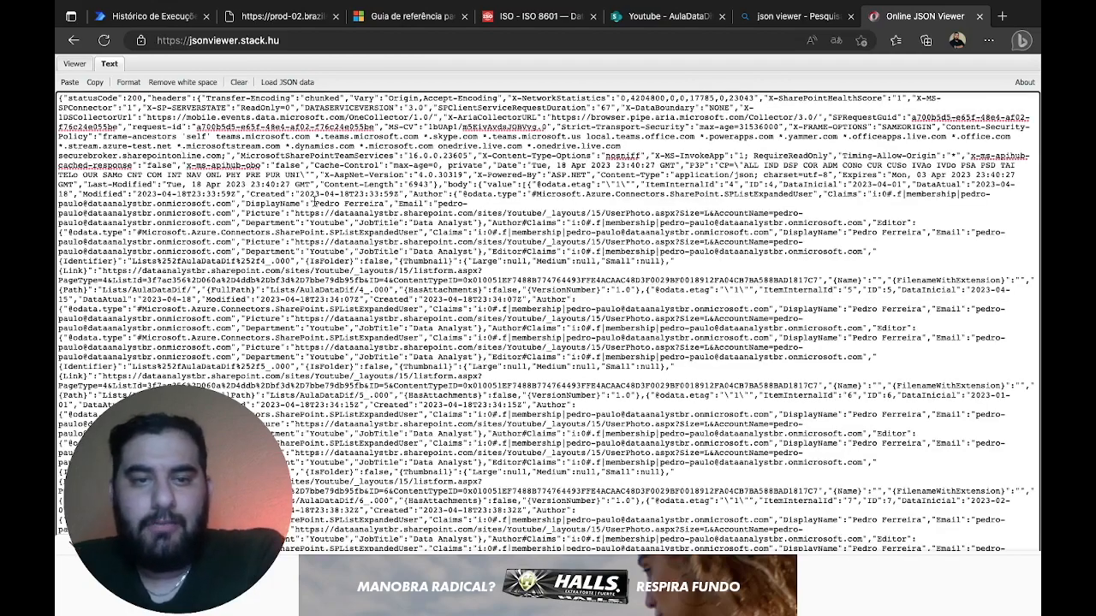
# View the JSON as a tree and expand body, value and item 0 to show its fields
pyautogui.click(73, 66)
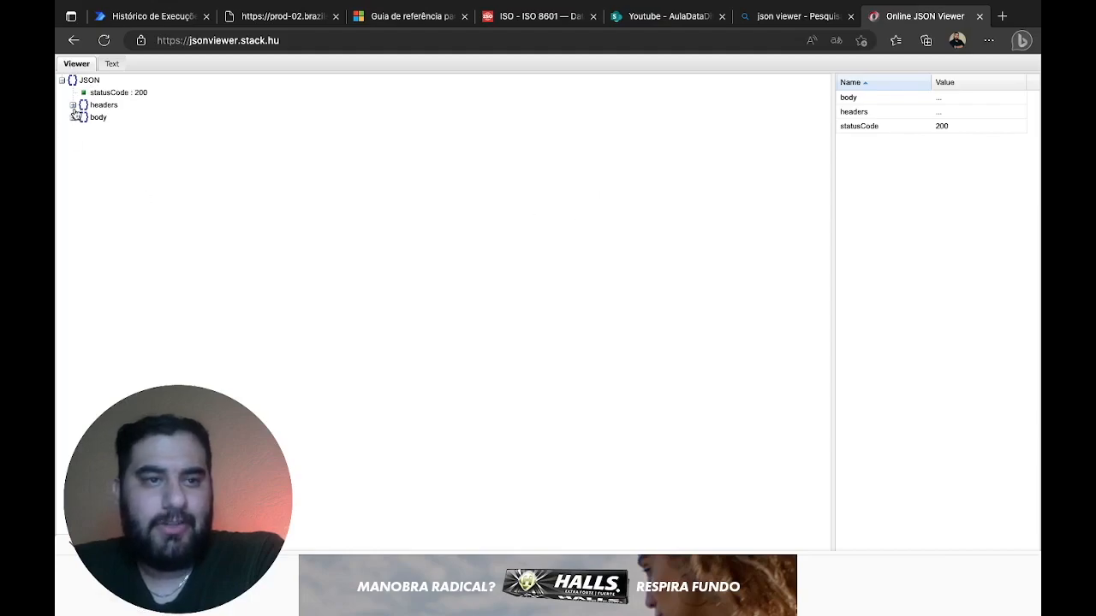
pyautogui.click(73, 107)
pyautogui.click(73, 106)
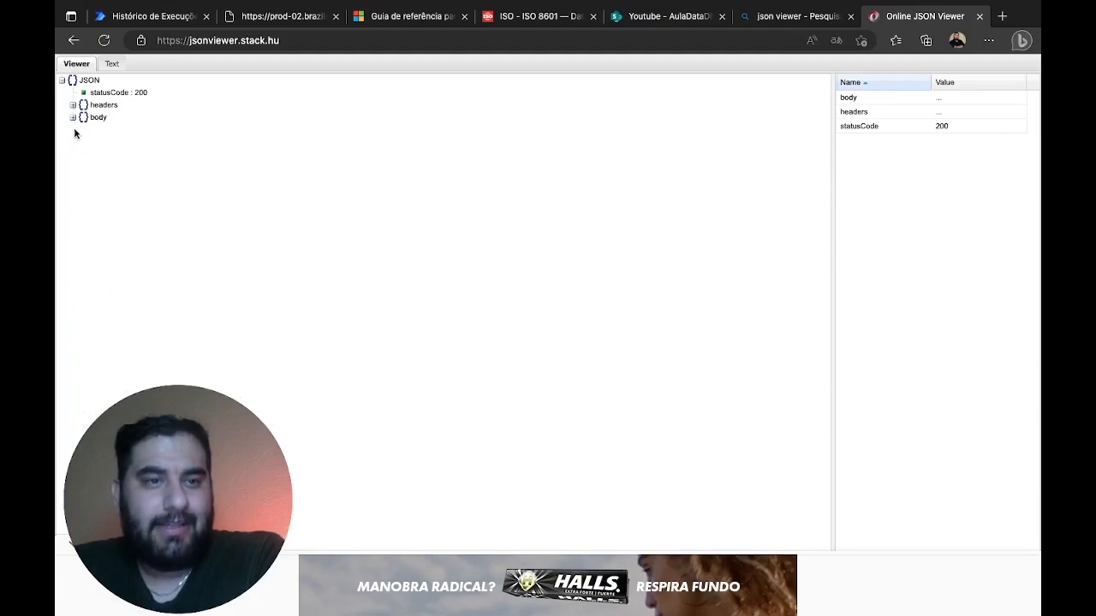
pyautogui.click(73, 117)
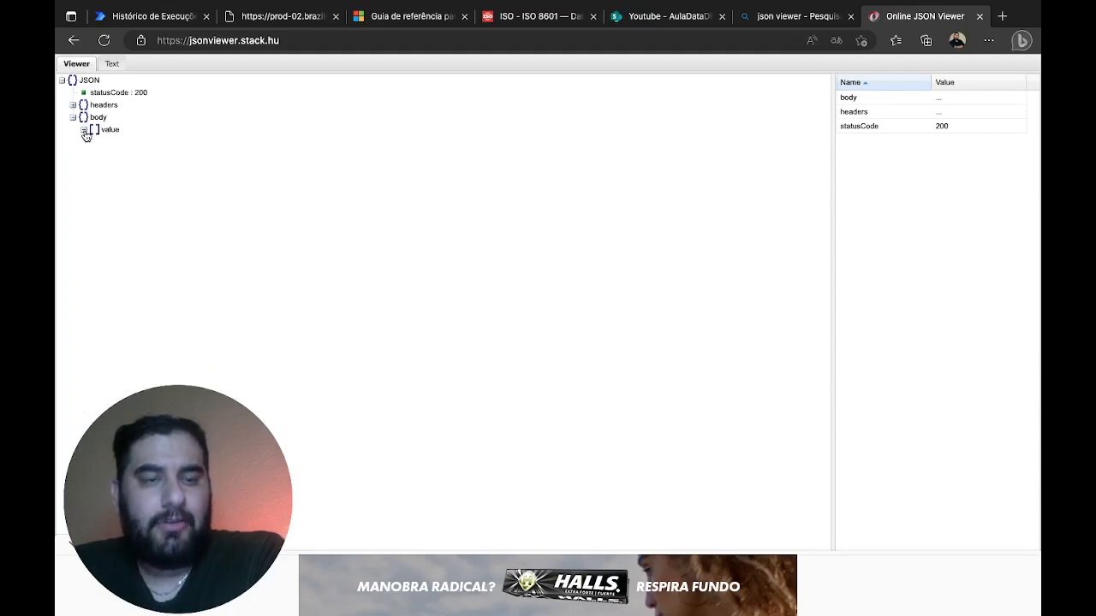
pyautogui.click(84, 129)
pyautogui.click(94, 142)
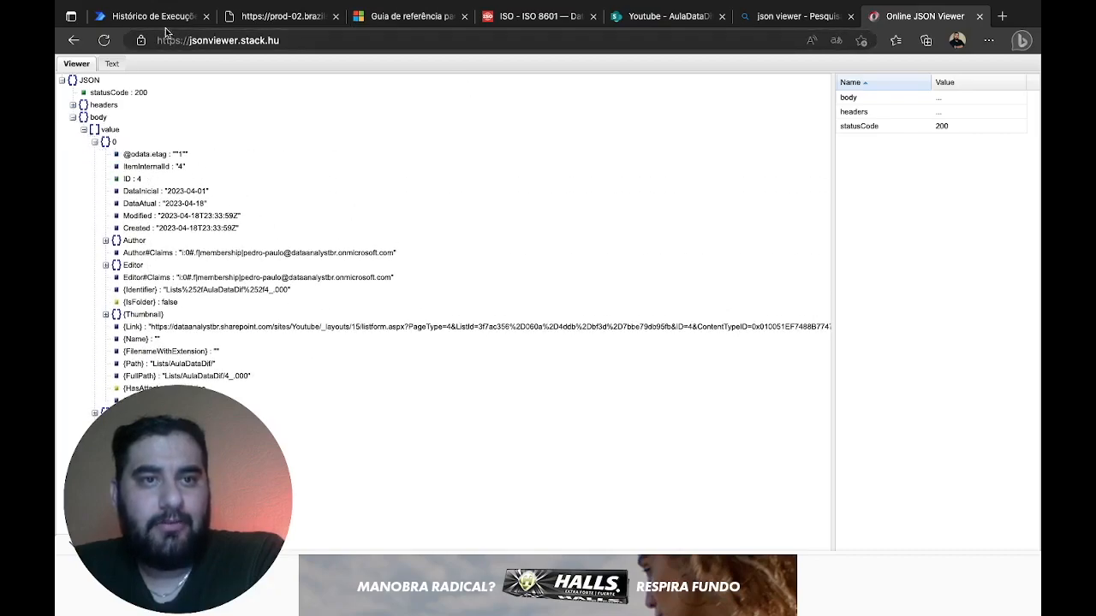
# Select the four AulaDataDif list rows to match them with the JSON items, clear the selection and return to the JSON viewer
pyautogui.click(666, 19)
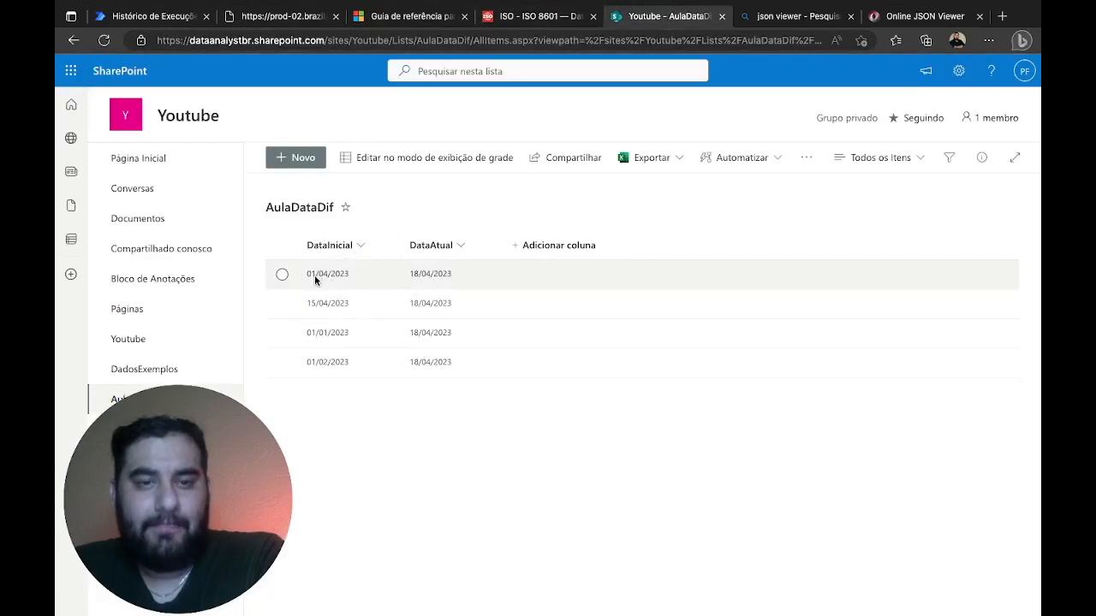
pyautogui.click(282, 275)
pyautogui.click(282, 303)
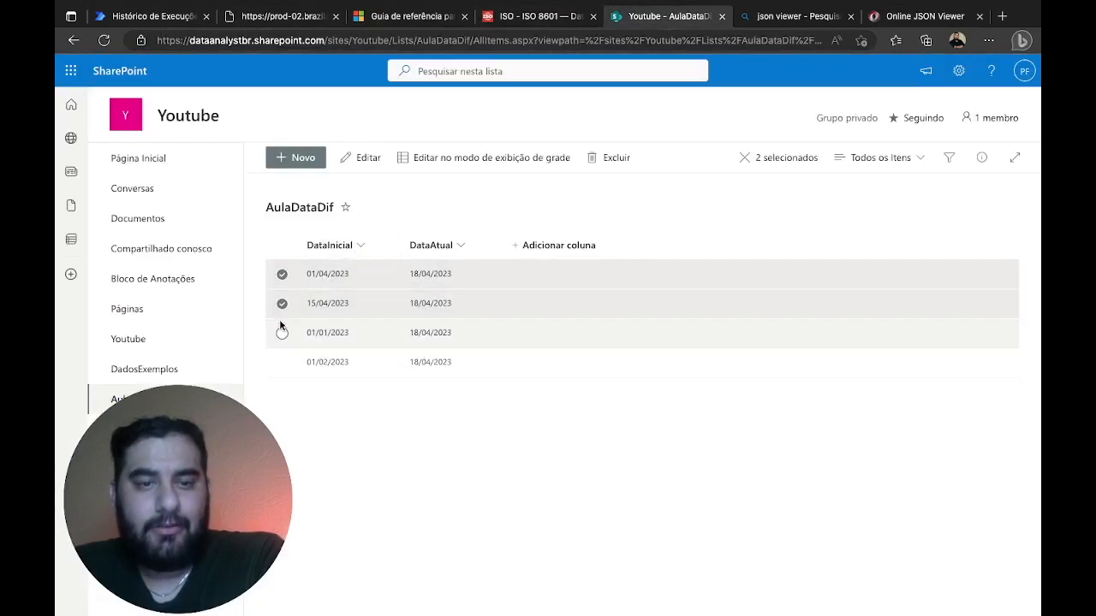
pyautogui.click(282, 334)
pyautogui.click(283, 363)
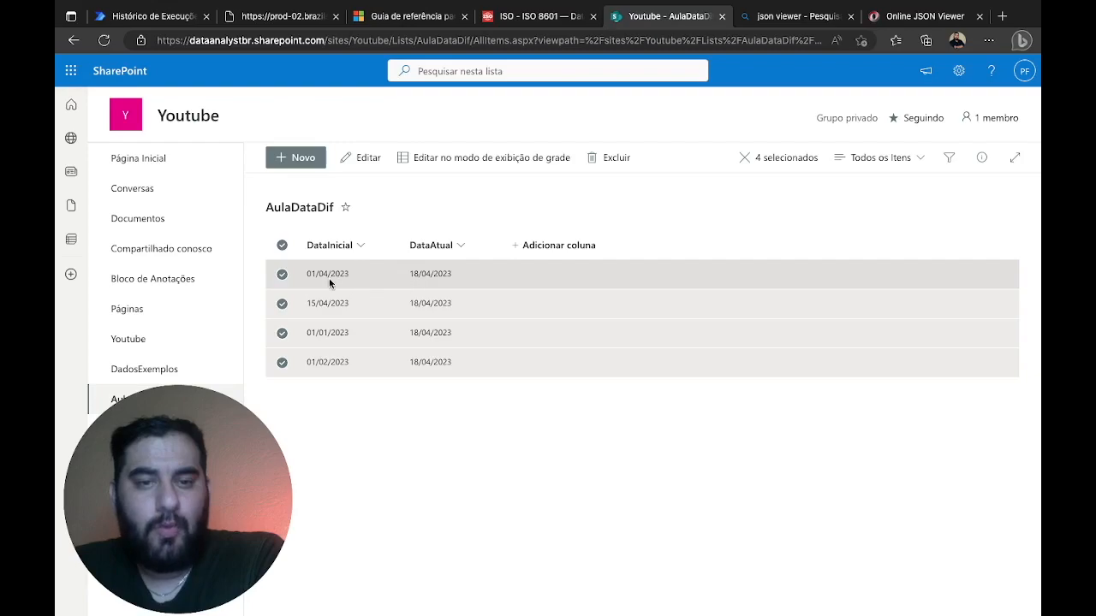
pyautogui.click(283, 246)
pyautogui.click(899, 18)
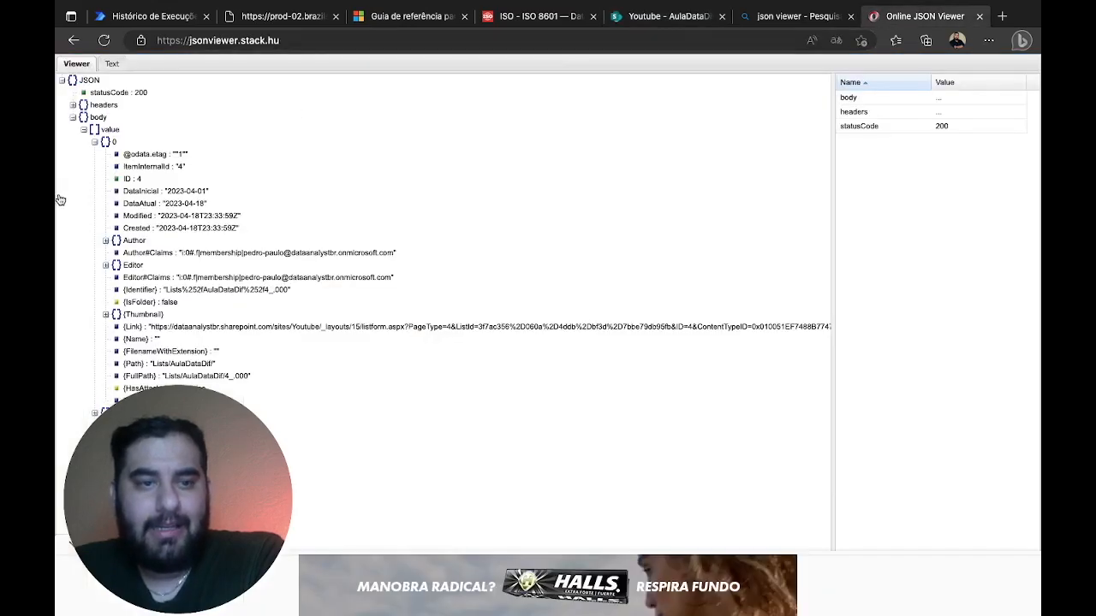
# Collapse and re-expand item 0 in the JSON tree, and enlarge the page to 175%
pyautogui.click(94, 143)
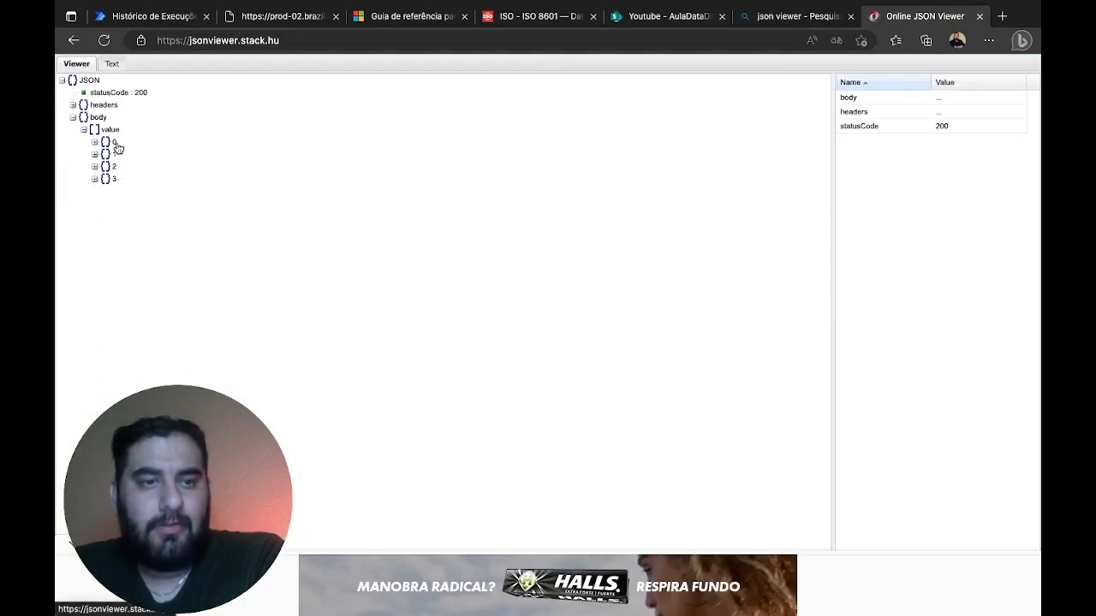
pyautogui.click(95, 143)
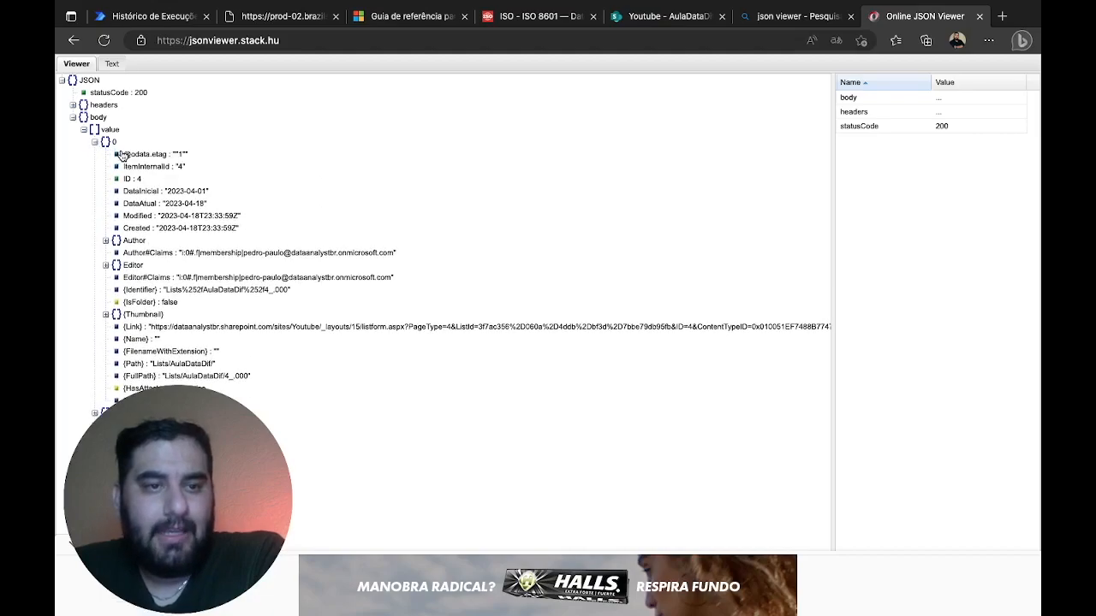
pyautogui.click(989, 41)
pyautogui.click(956, 135)
pyautogui.click(956, 135)
pyautogui.click(956, 135)
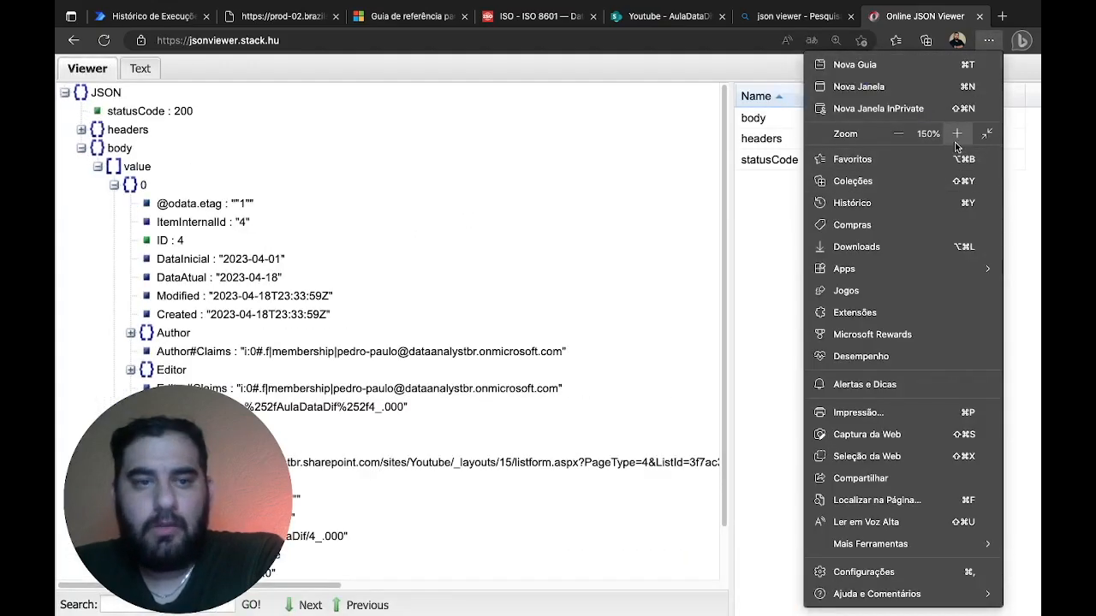
pyautogui.click(956, 141)
pyautogui.click(386, 296)
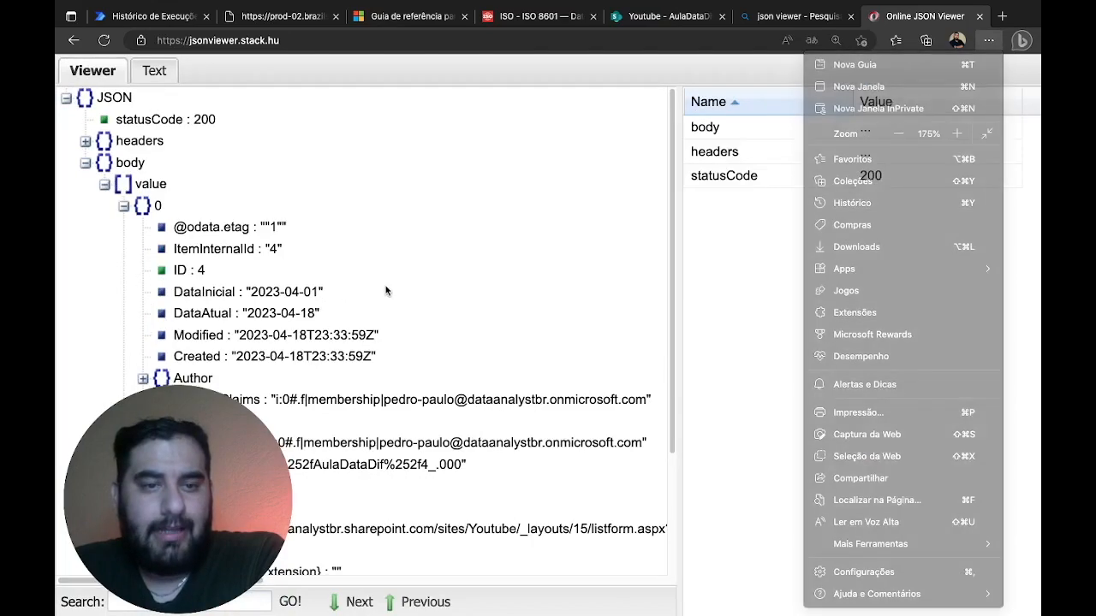
# Compare the format of item 0's dates with the ISO 8601 reference page and return to the JSON viewer
pyautogui.scroll(-2, 274, 292)
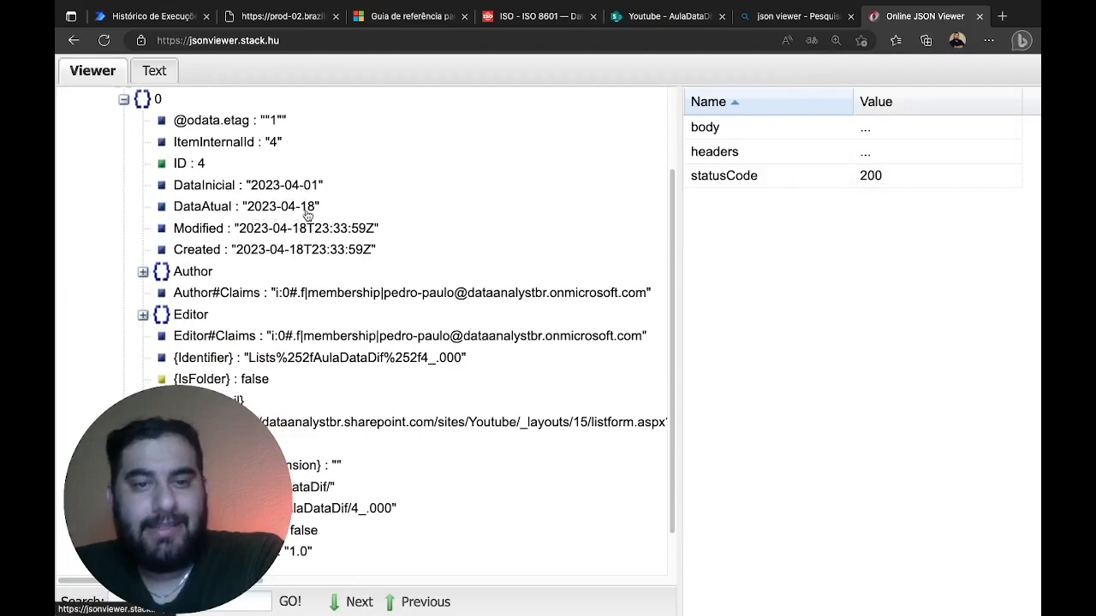
pyautogui.click(549, 23)
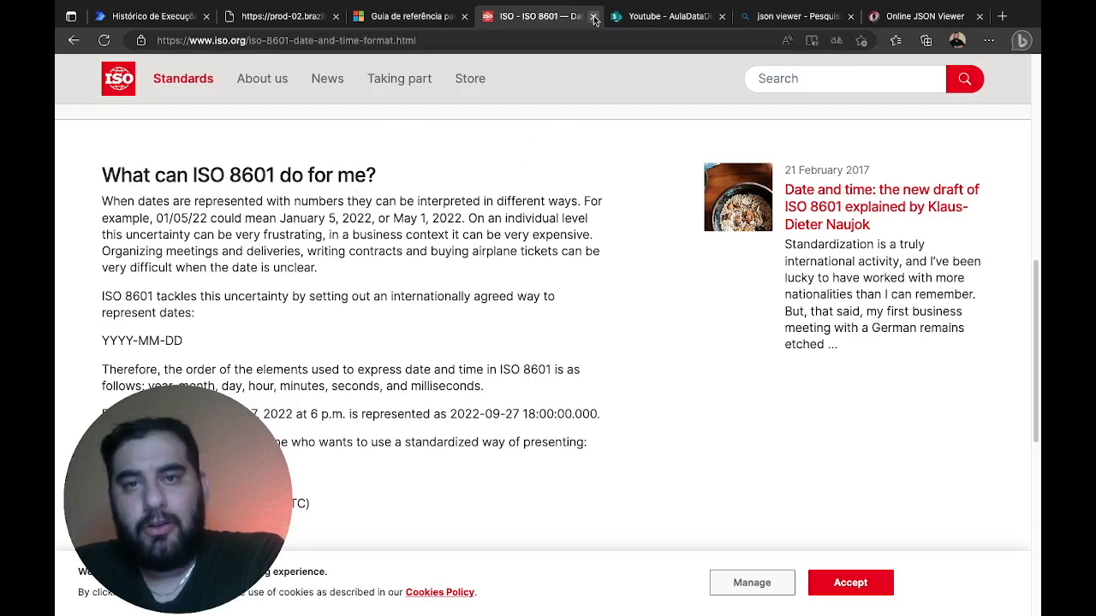
pyautogui.click(950, 16)
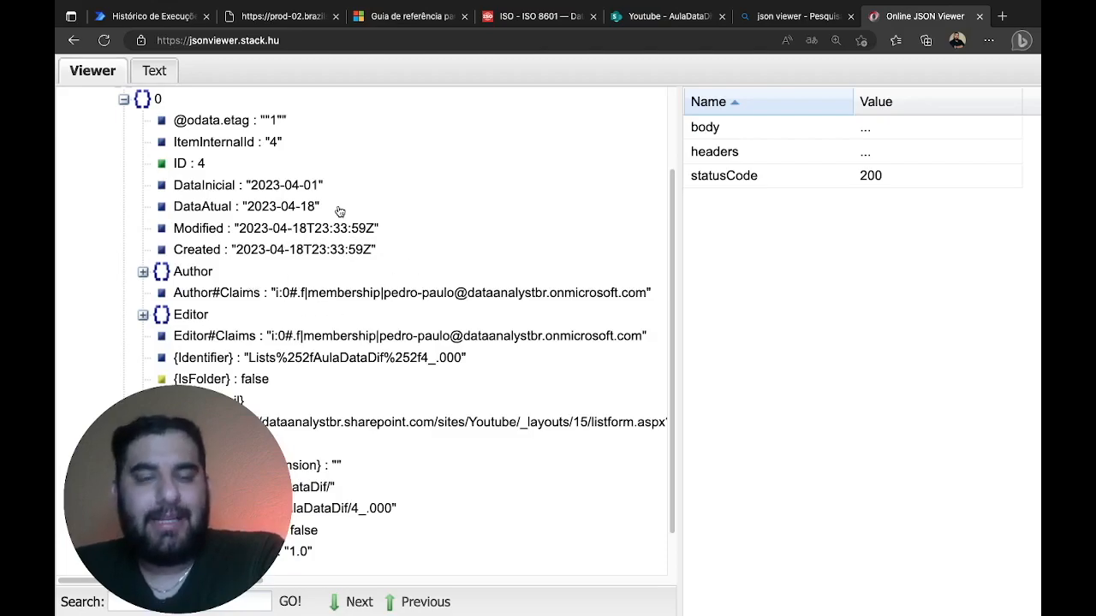
# Reduce the JSON viewer's page zoom to 110% and check how the AulaDataDif list displays its DataInicial and DataAtual dates
pyautogui.click(987, 41)
pyautogui.click(899, 138)
pyautogui.click(899, 138)
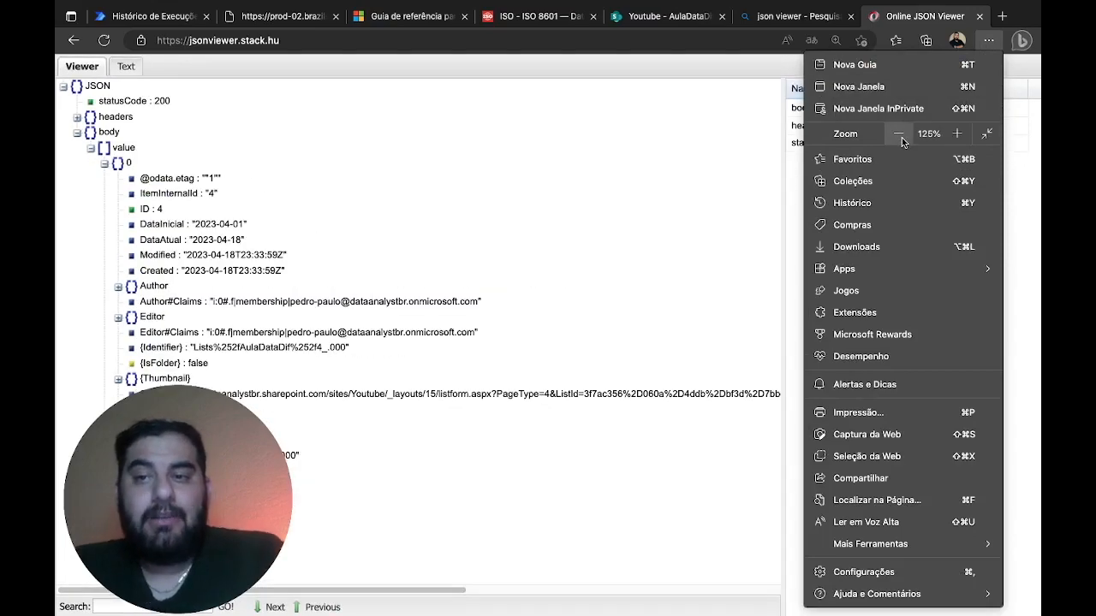
pyautogui.click(899, 137)
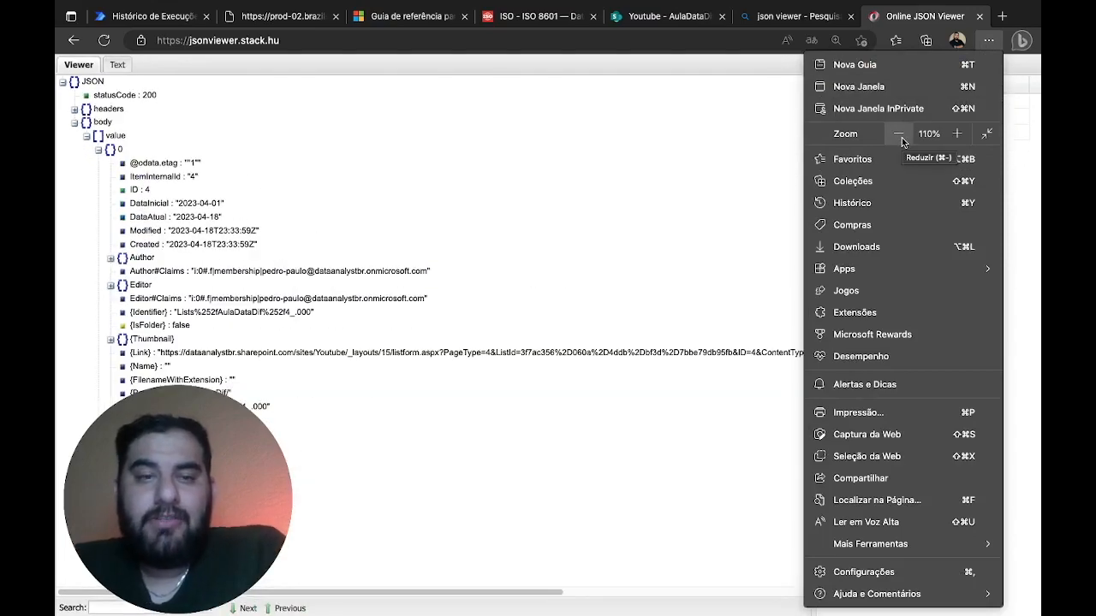
pyautogui.click(317, 94)
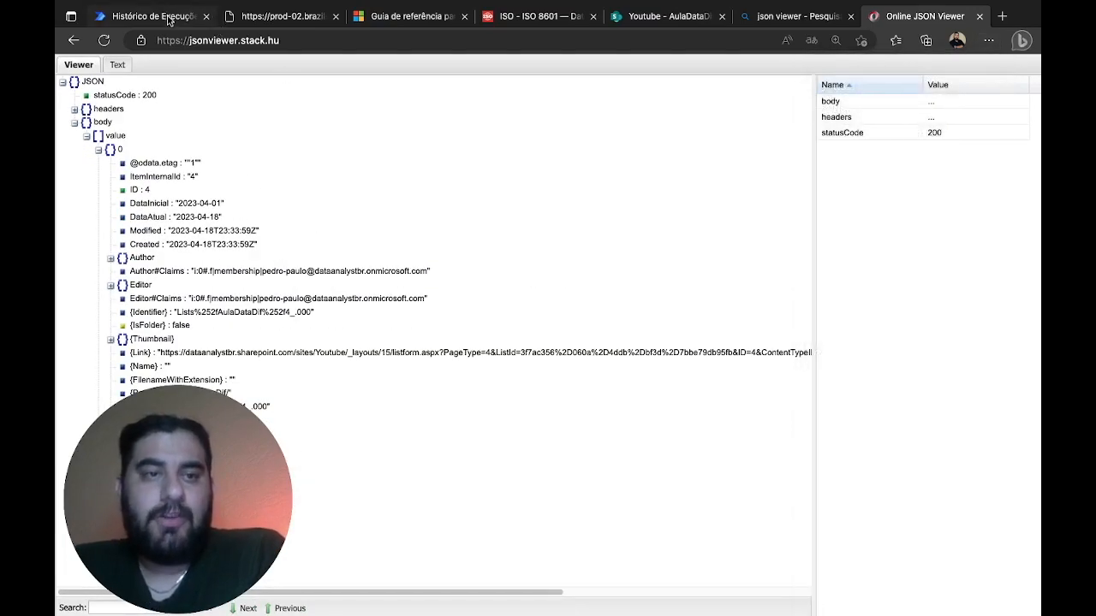
pyautogui.click(664, 16)
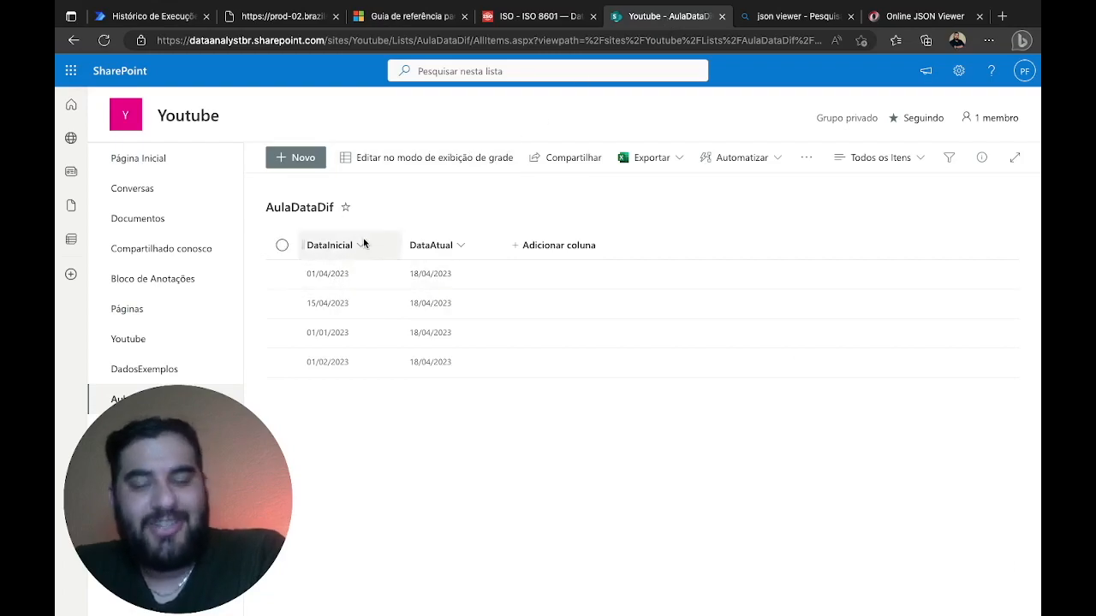
pyautogui.click(959, 17)
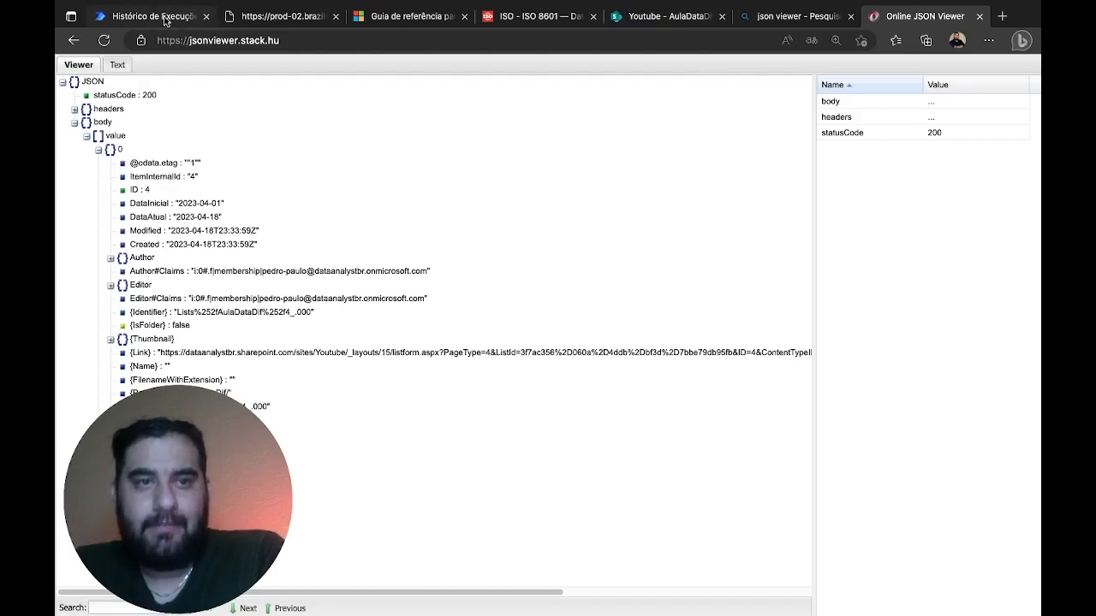
# Switch to Power Automate, edit the AulaDataDif flow and add an "Inicializar variável" action after "Obter itens"
pyautogui.click(163, 16)
pyautogui.click(989, 101)
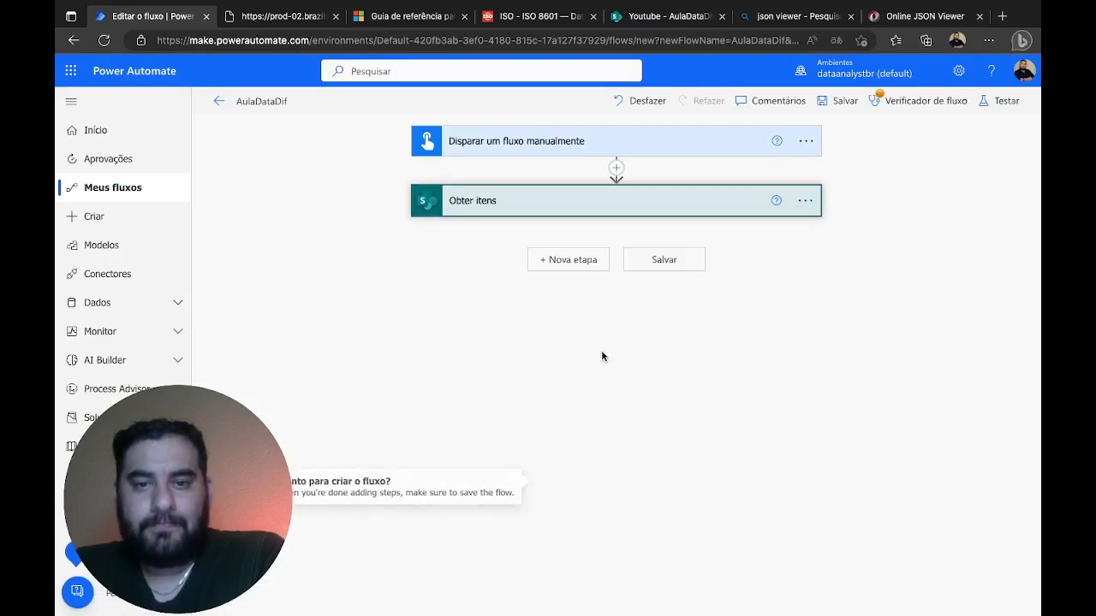
pyautogui.click(586, 255)
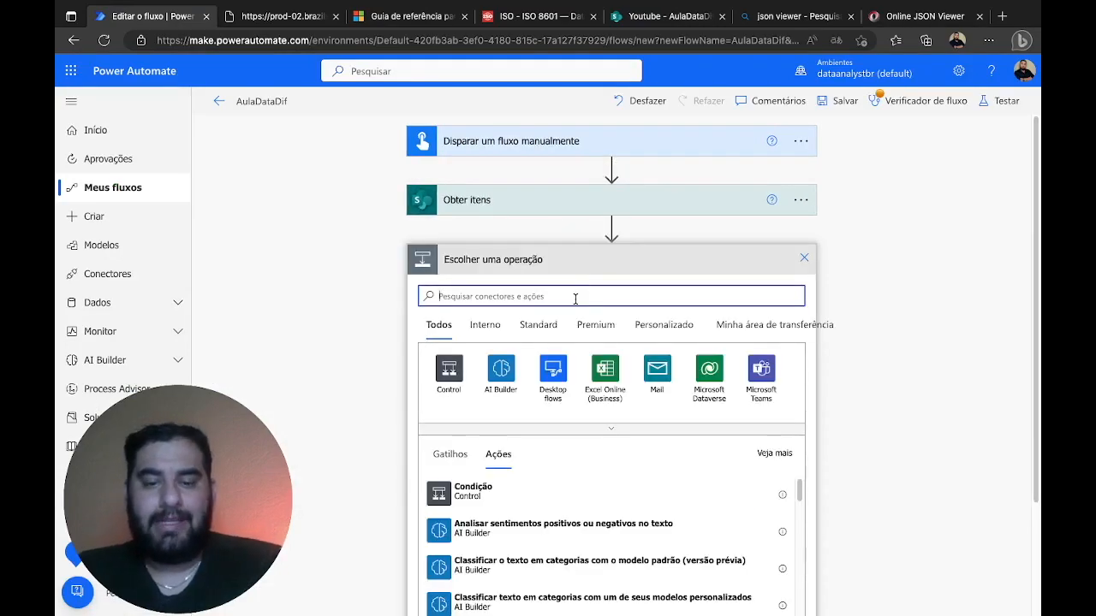
pyautogui.write('vari')
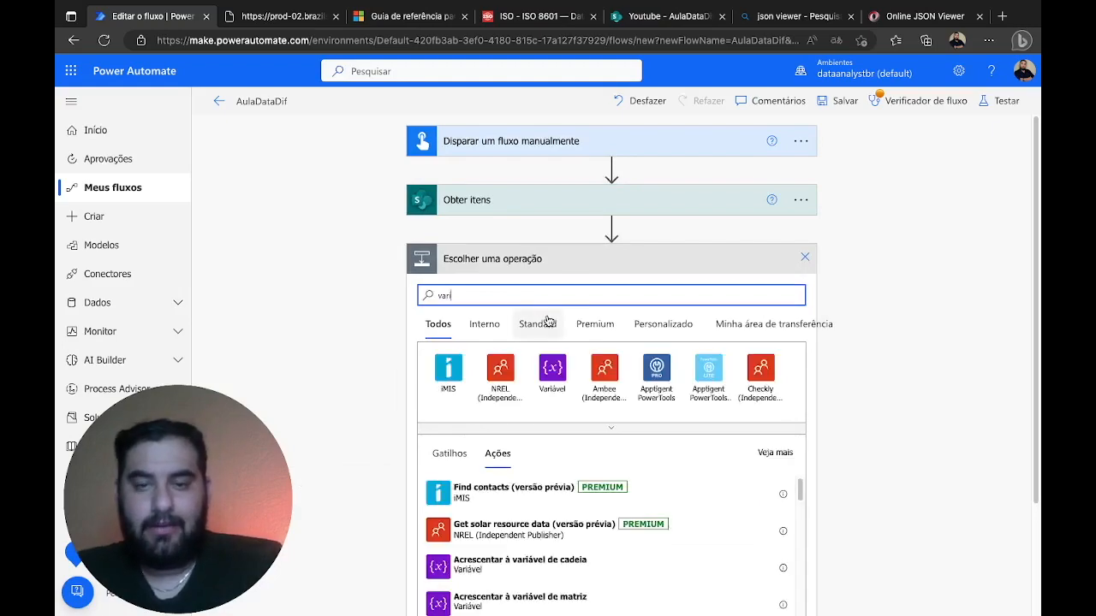
pyautogui.click(552, 368)
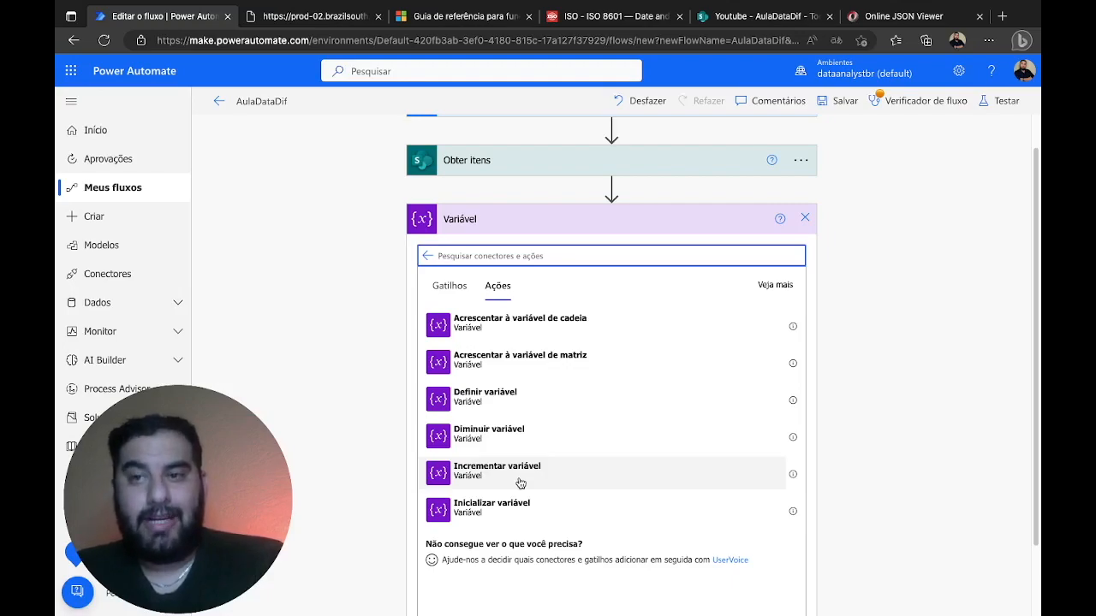
pyautogui.click(471, 514)
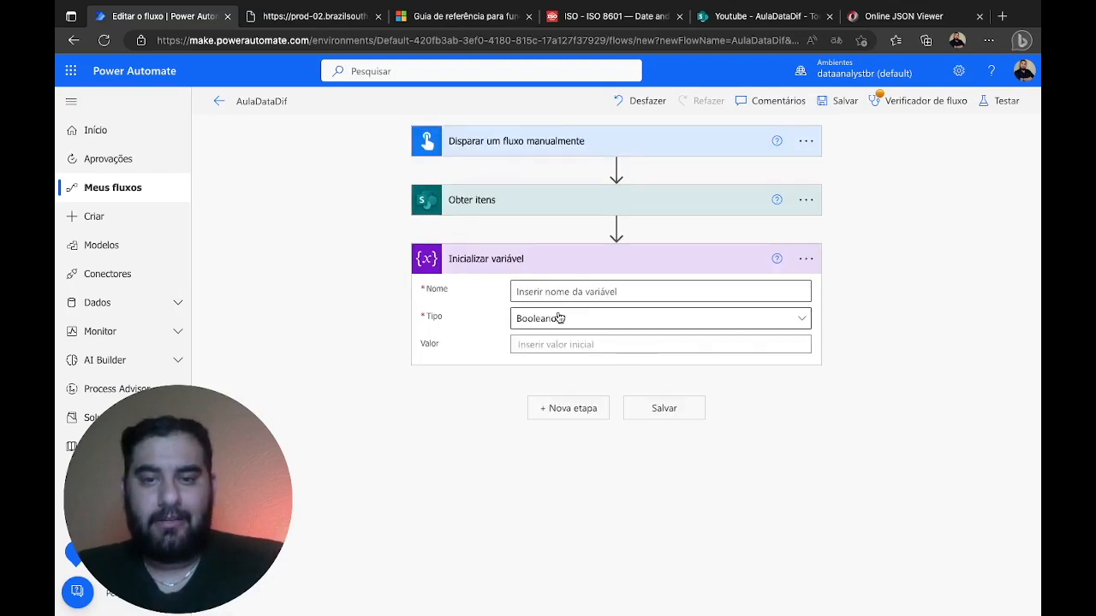
# Name the initialized variable vDataDif, set its type to Cadeia de Caracteres, leave its value empty, and collapse the action
pyautogui.click(561, 294)
pyautogui.write('vDataDif')
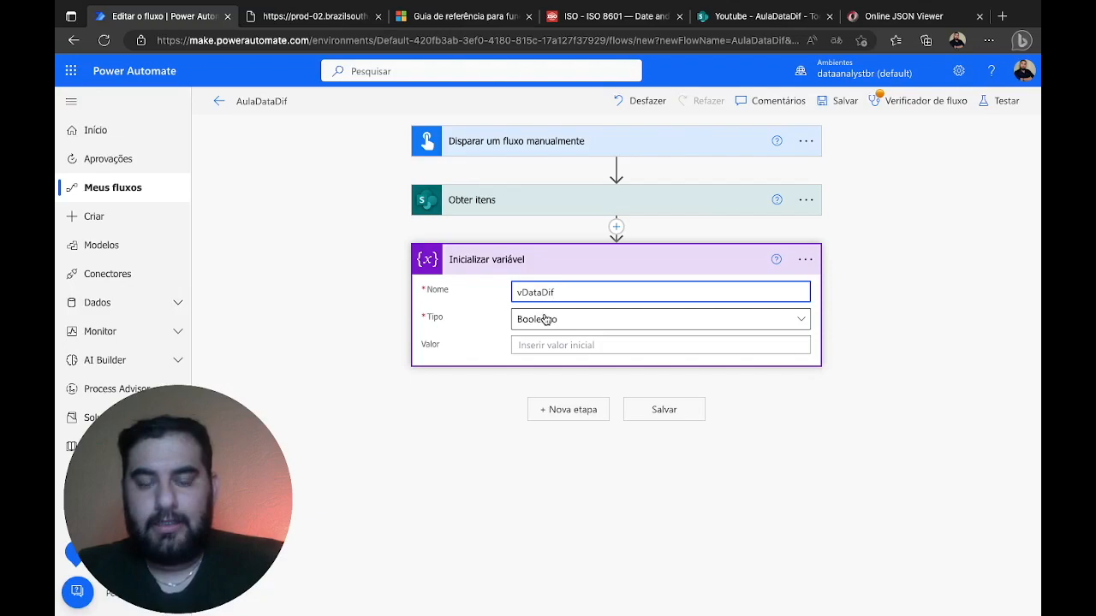
pyautogui.click(544, 319)
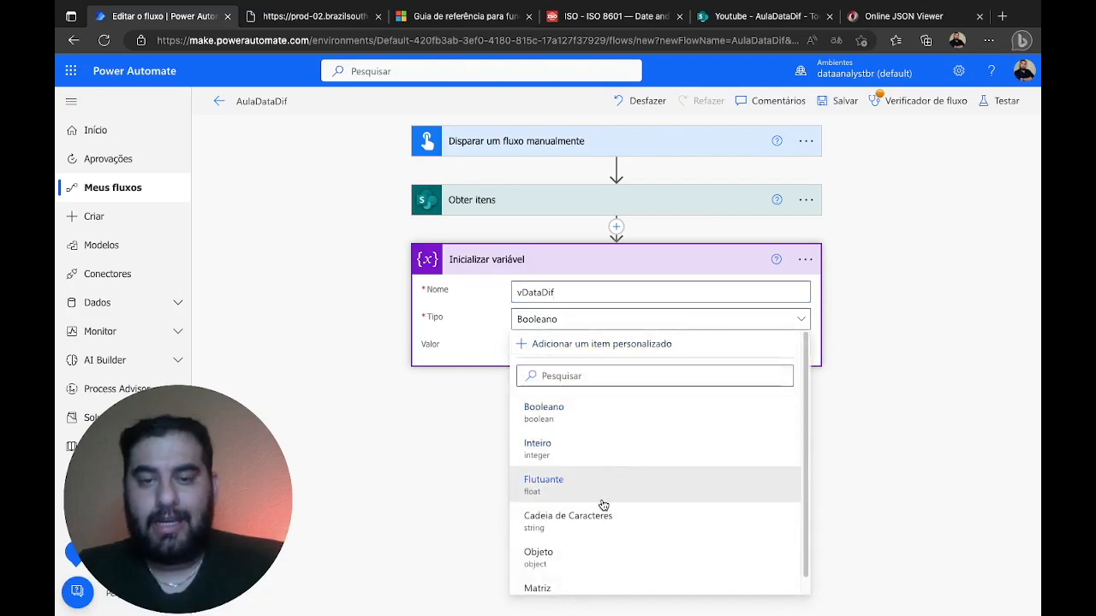
pyautogui.click(600, 517)
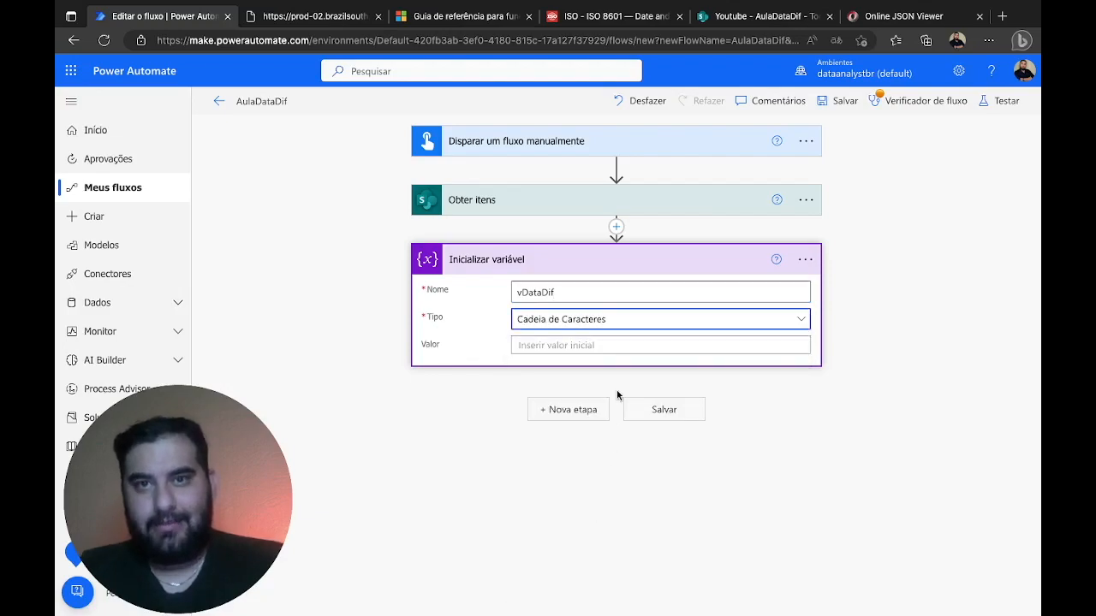
pyautogui.click(602, 347)
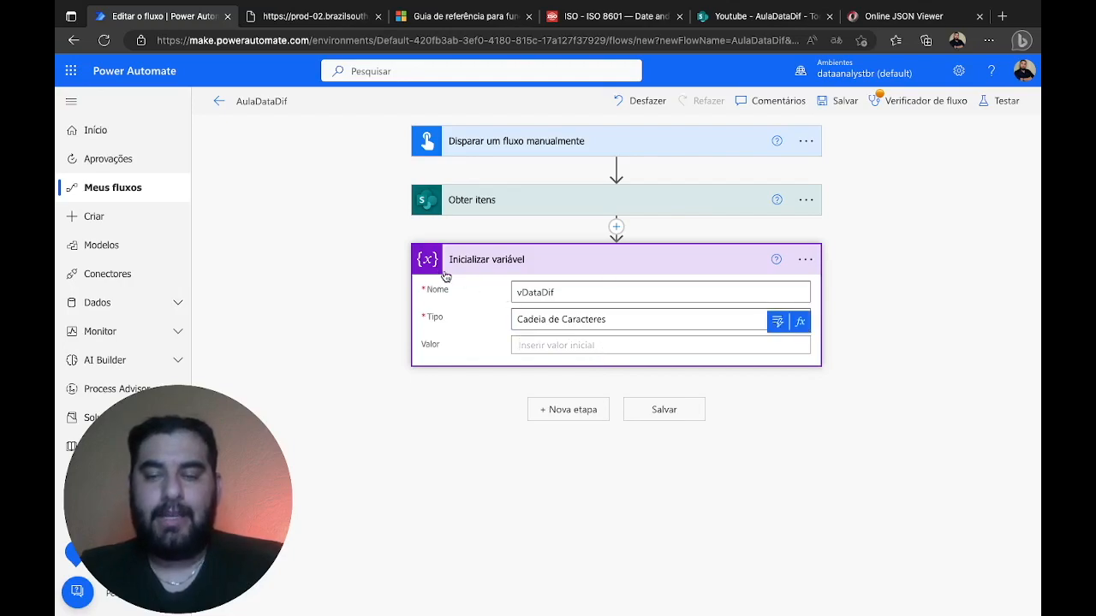
pyautogui.click(653, 273)
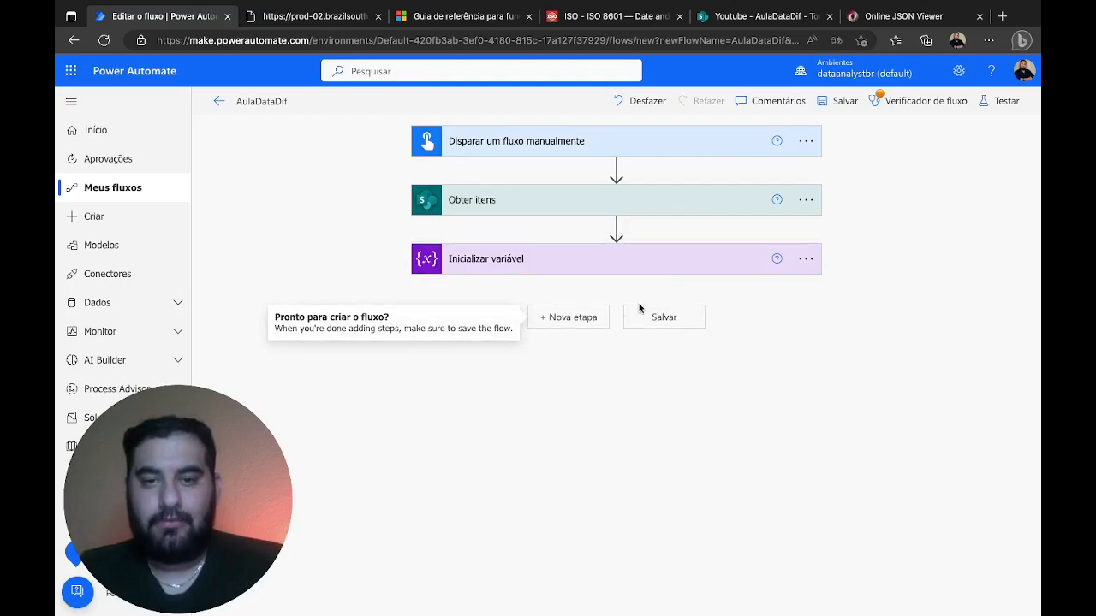
# Add an "Aplicar a cada" control after the "Inicializar variável" action
pyautogui.click(565, 319)
pyautogui.click(450, 429)
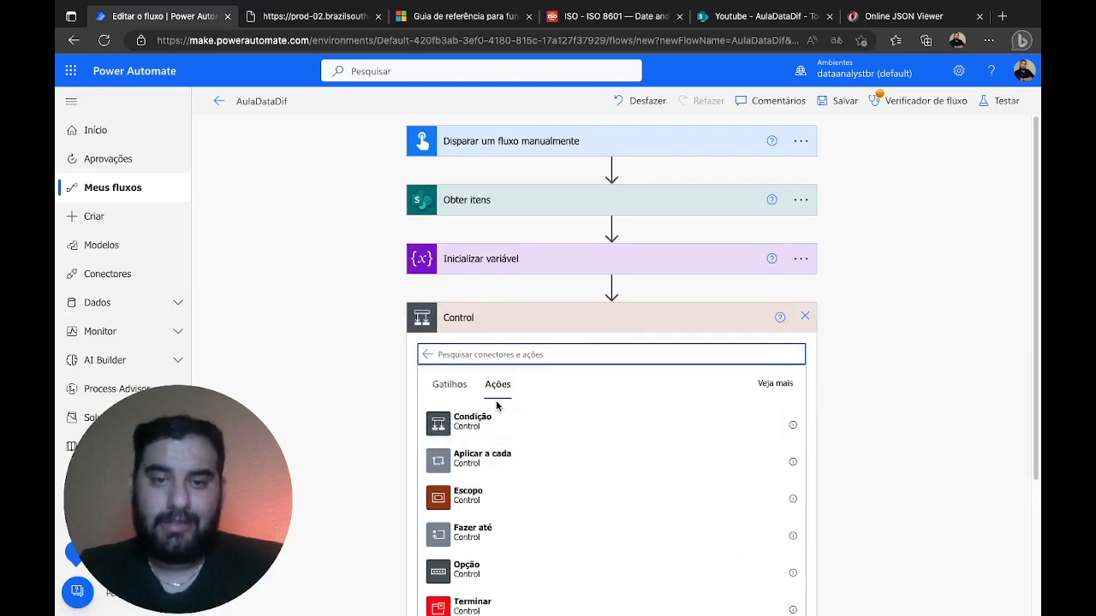
pyautogui.scroll(-1, 499, 375)
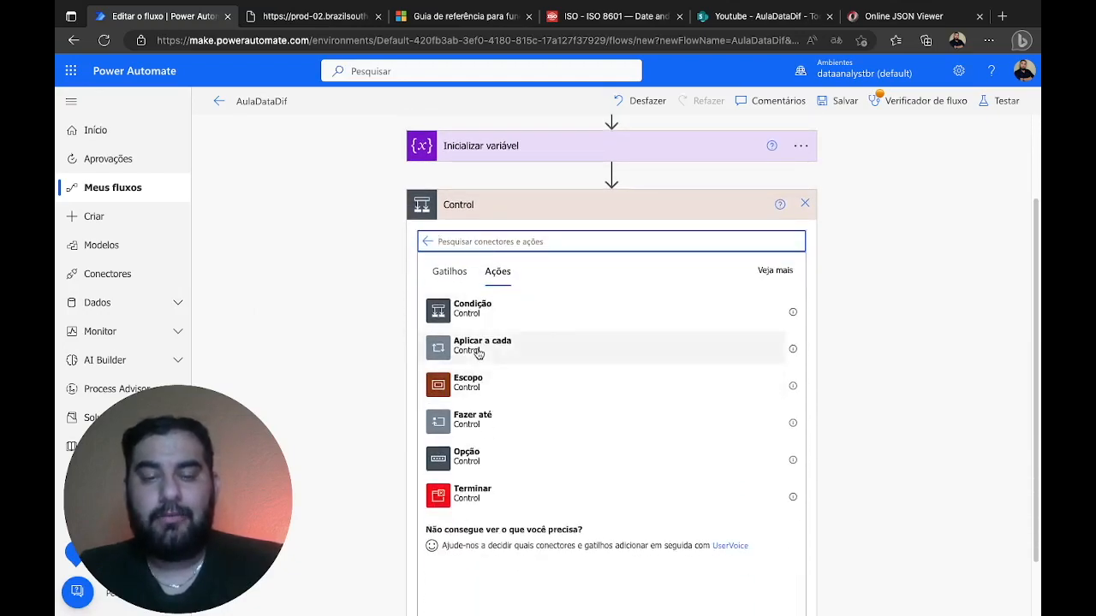
pyautogui.click(478, 346)
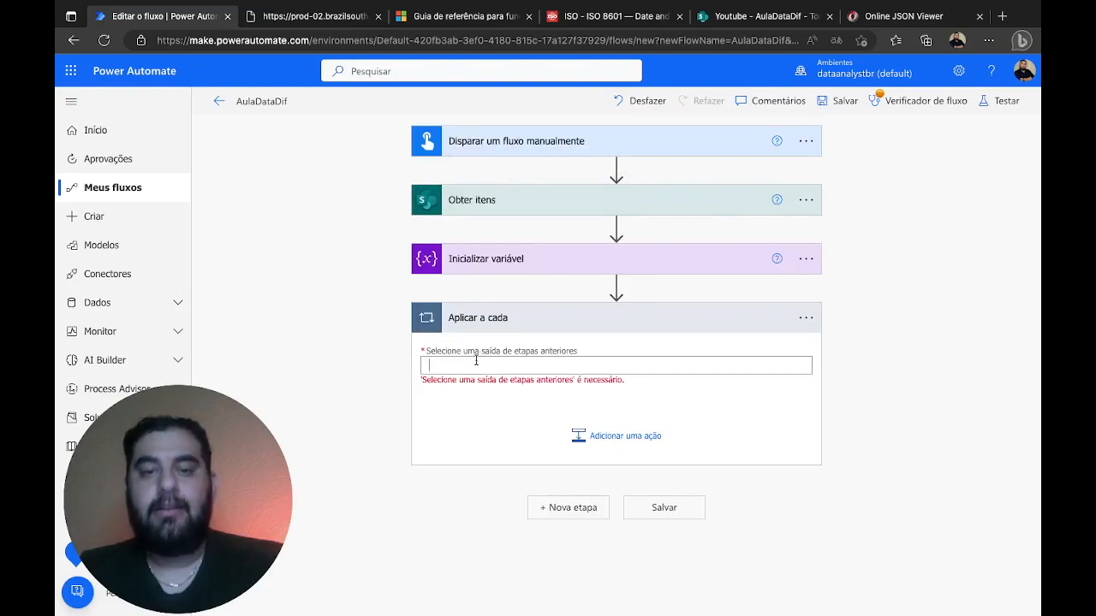
# Set the "Aplicar a cada" loop's input to the dynamic content "value" from "Obter itens"
pyautogui.click(478, 365)
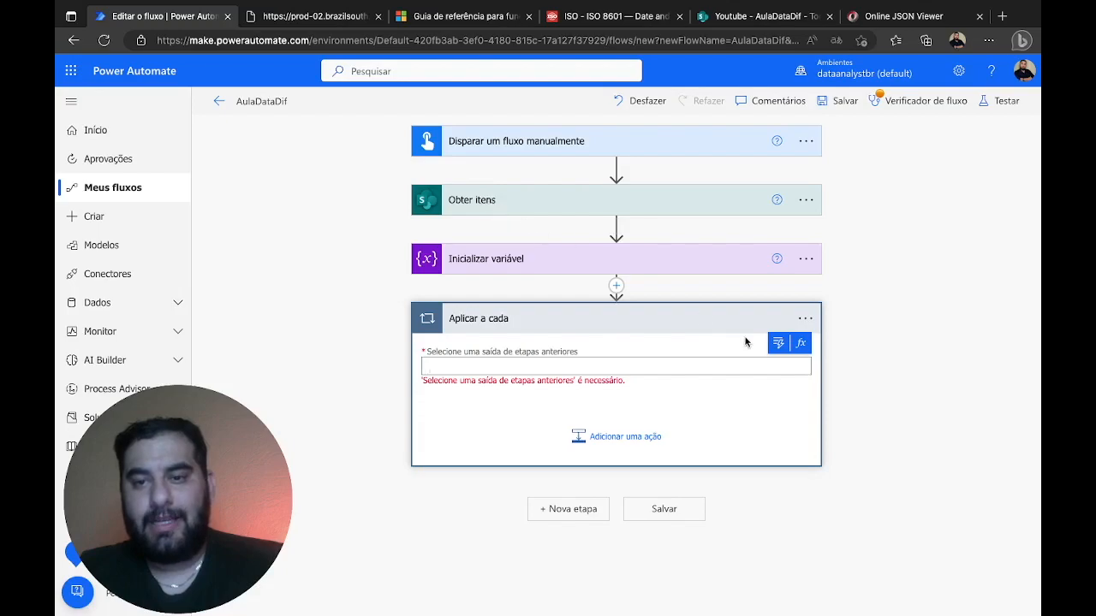
pyautogui.click(776, 344)
pyautogui.scroll(-2, 614, 288)
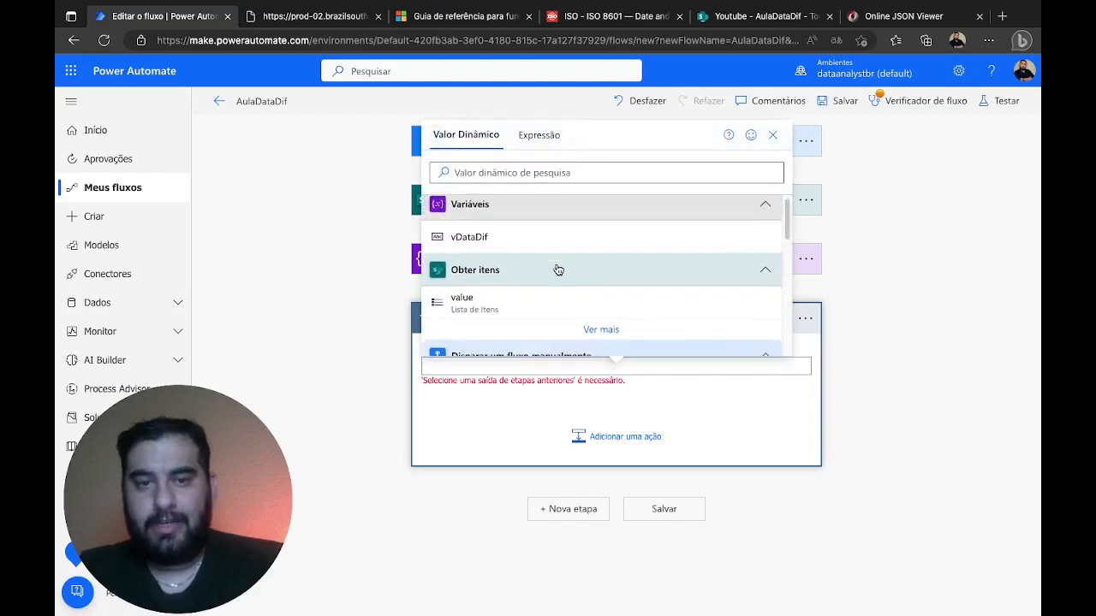
pyautogui.scroll(2, 504, 234)
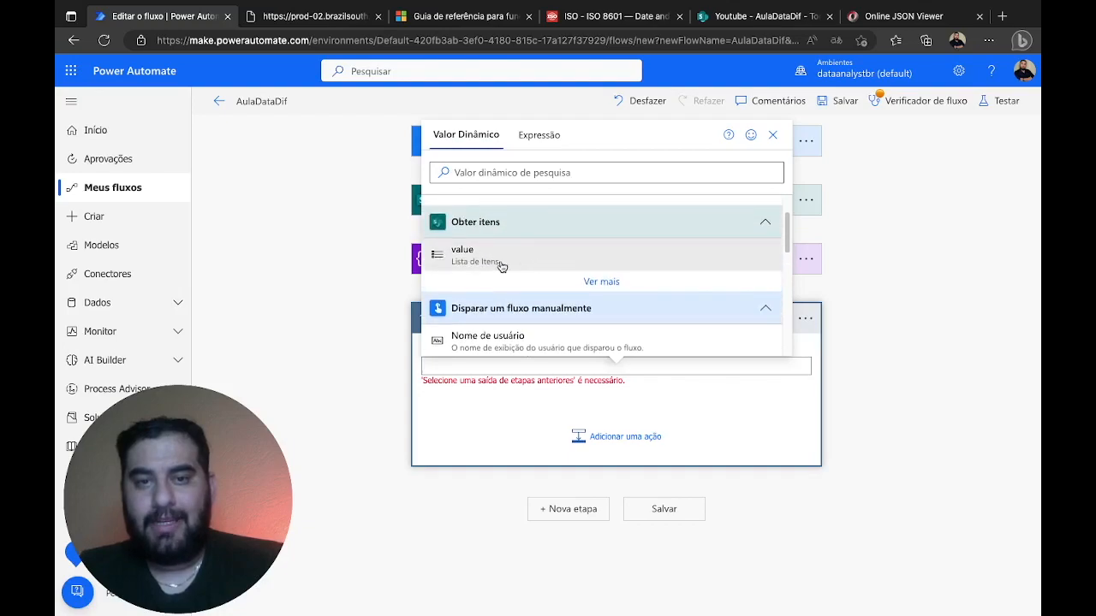
pyautogui.click(503, 267)
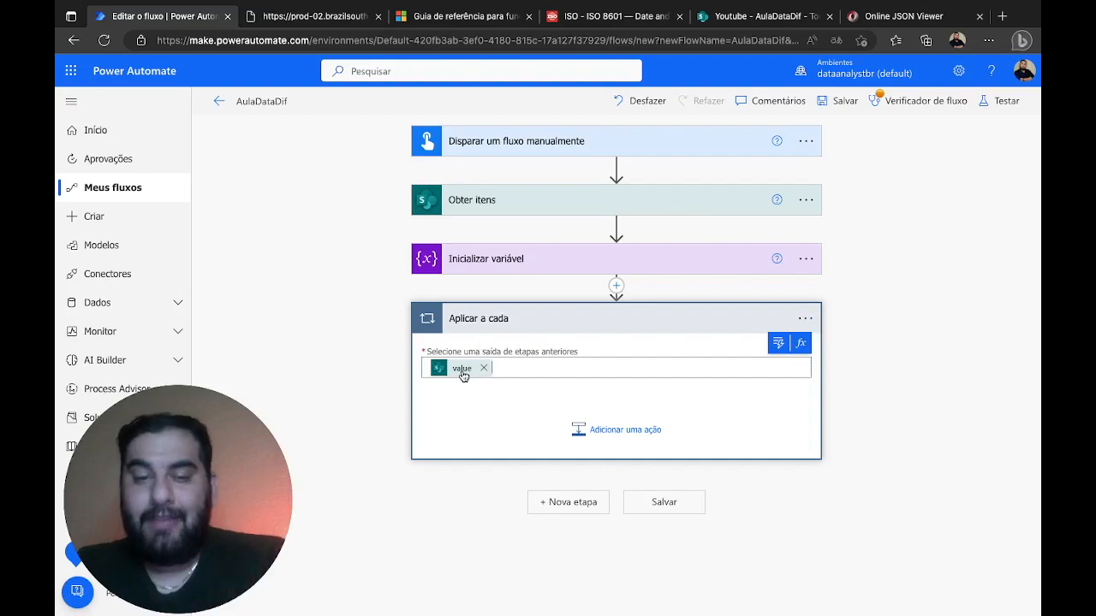
# Collapse item 0 in the JSON viewer to check the items in the body's value array, and return to the flow
pyautogui.click(903, 15)
pyautogui.click(98, 151)
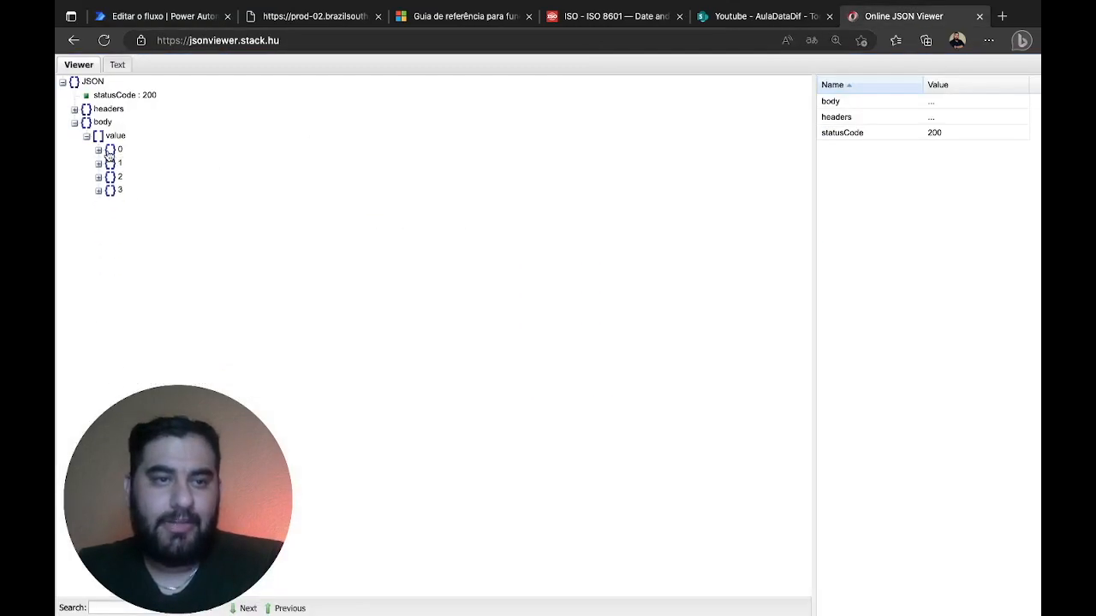
pyautogui.click(200, 19)
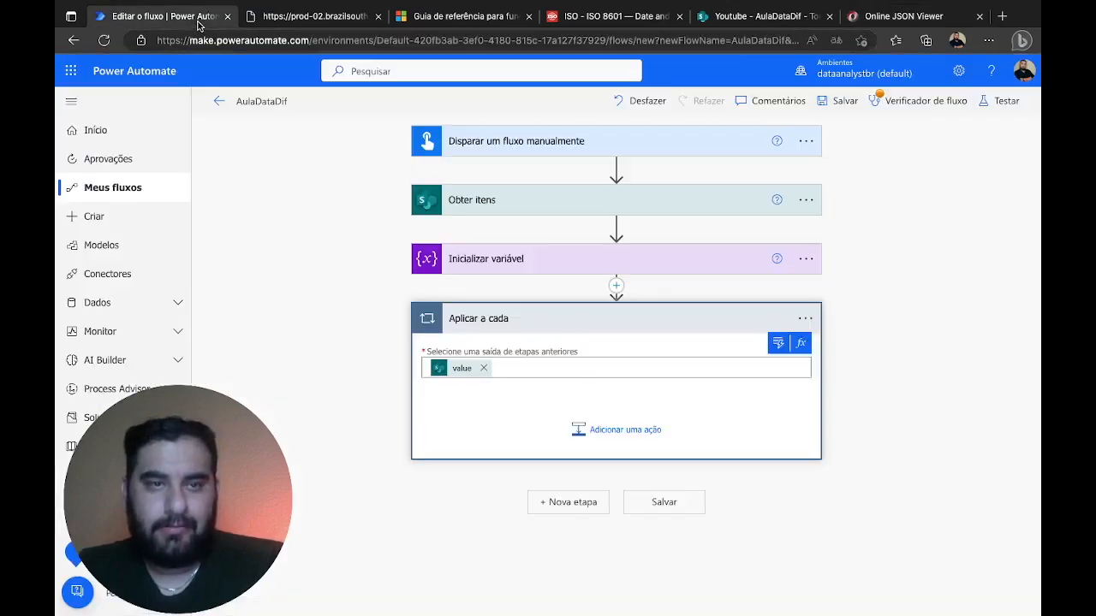
# Add a "Definir variável" action inside the "Aplicar a cada" loop and select vDataDif as its variable
pyautogui.click(639, 432)
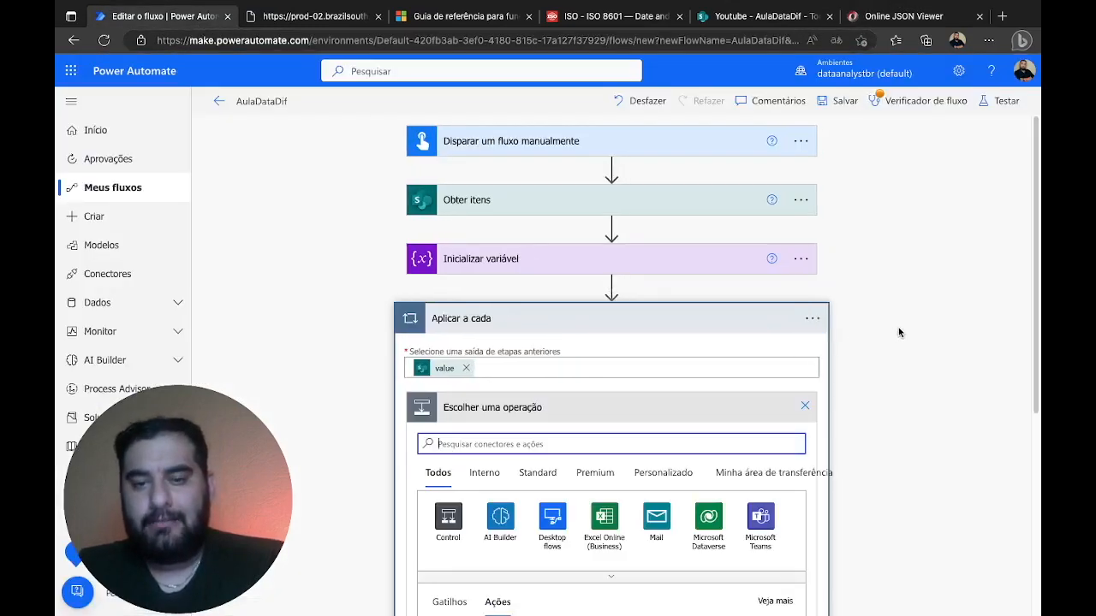
pyautogui.write('vari')
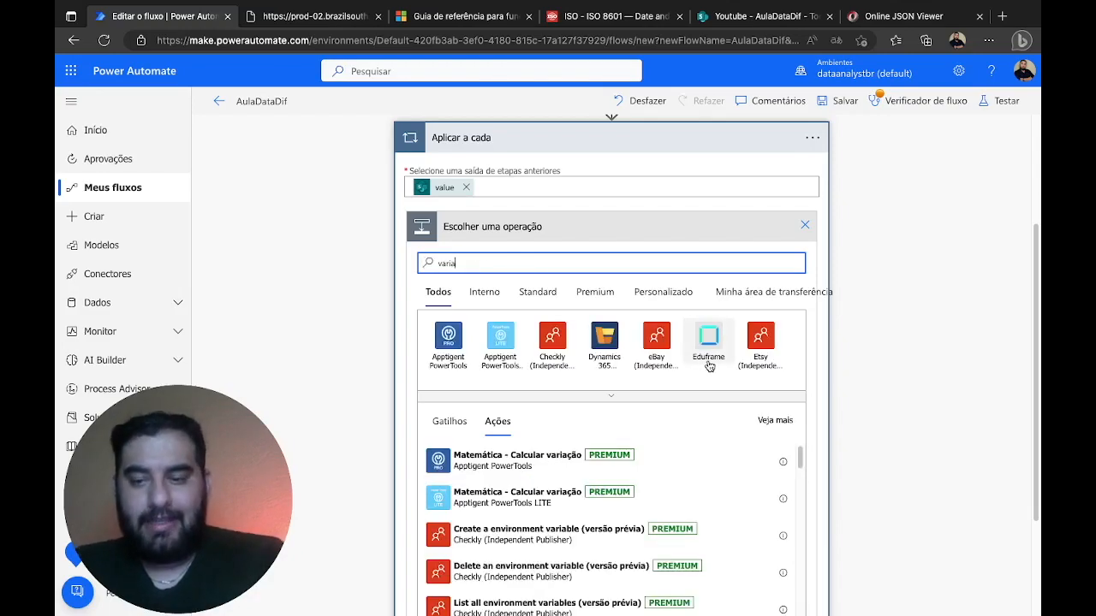
pyautogui.click(558, 351)
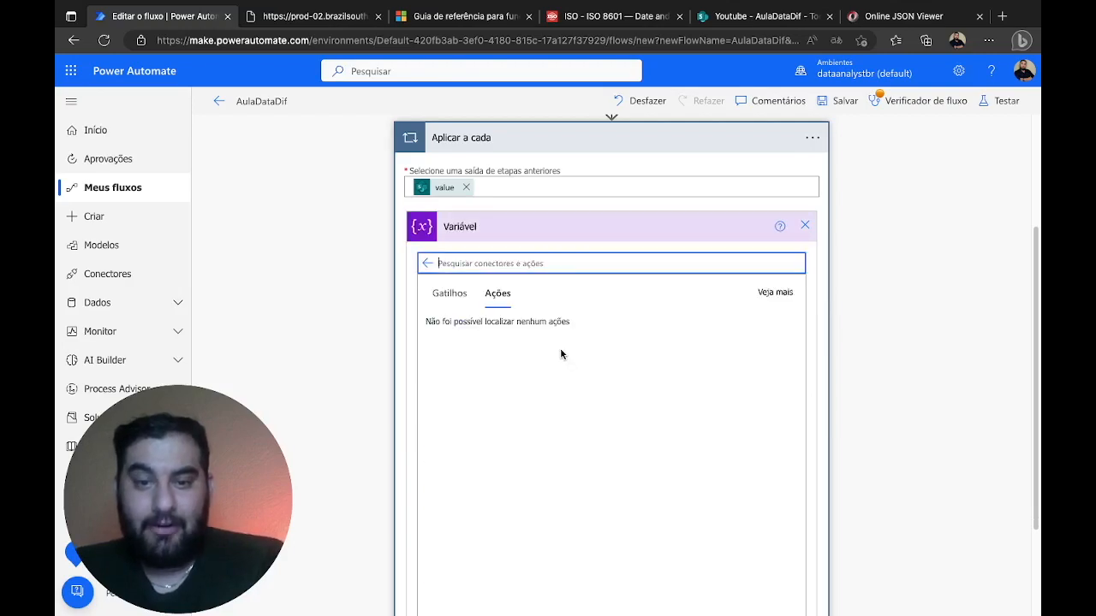
pyautogui.click(501, 411)
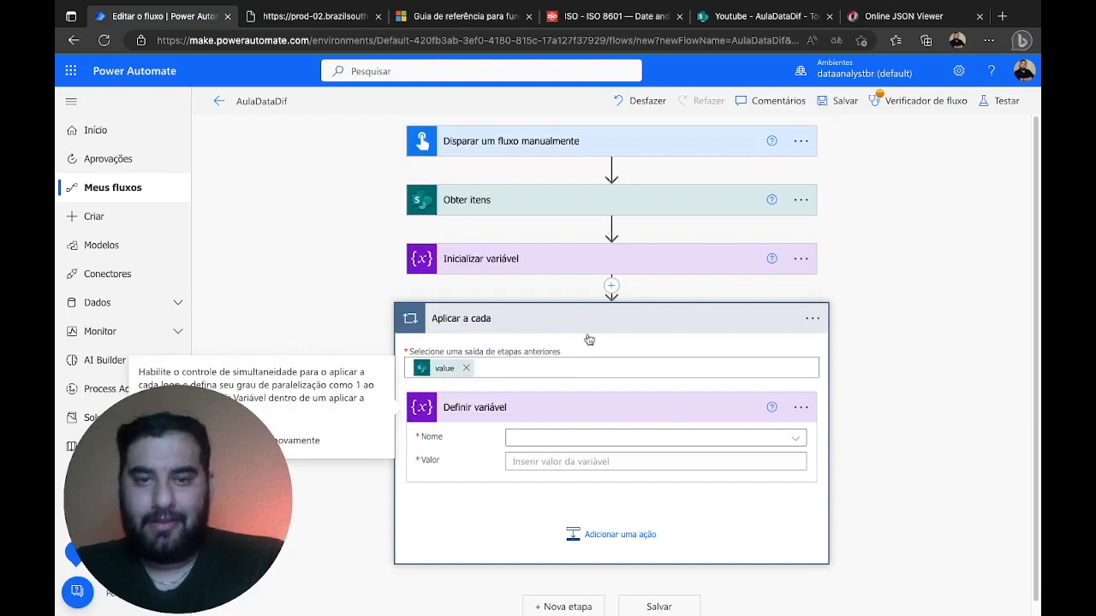
pyautogui.click(796, 440)
pyautogui.click(559, 488)
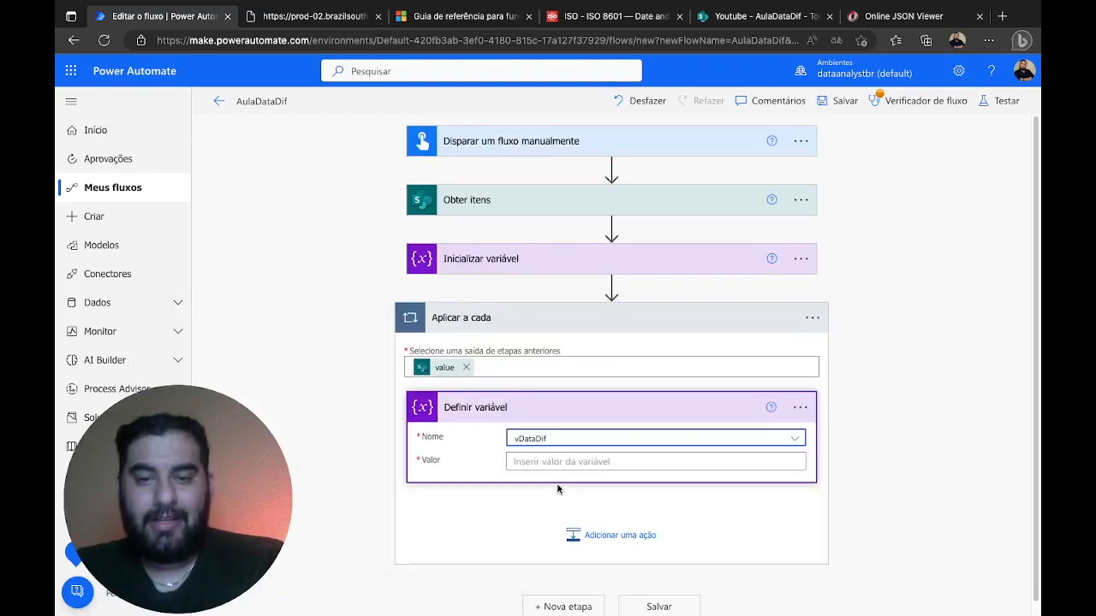
pyautogui.click(887, 355)
# Open an expression for the "Definir variável" value and enter the function name dateDifference
pyautogui.scroll(-1, 770, 377)
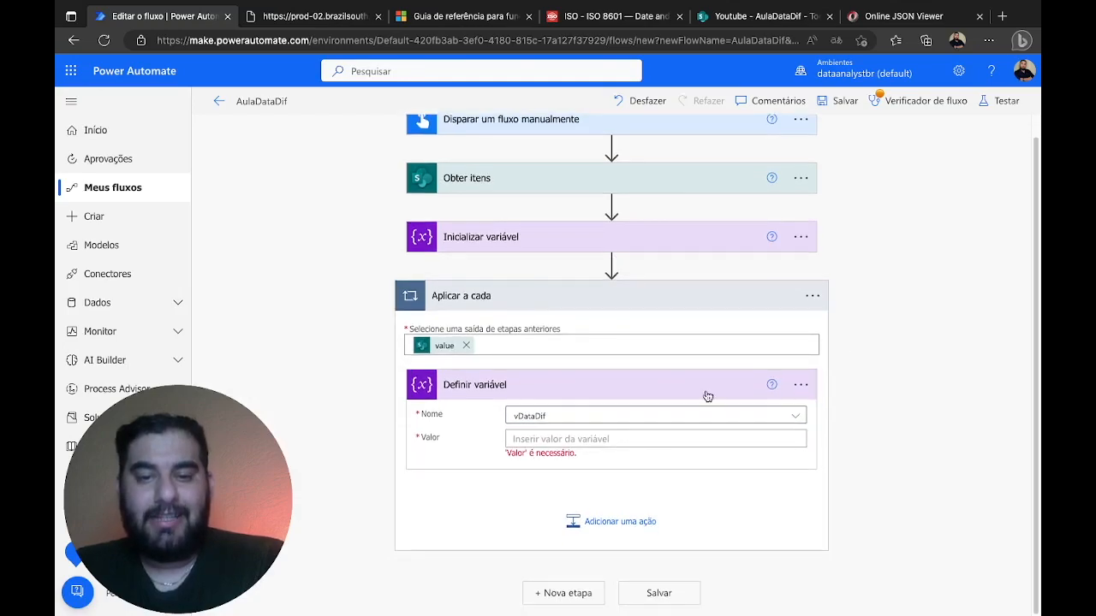
pyautogui.click(551, 437)
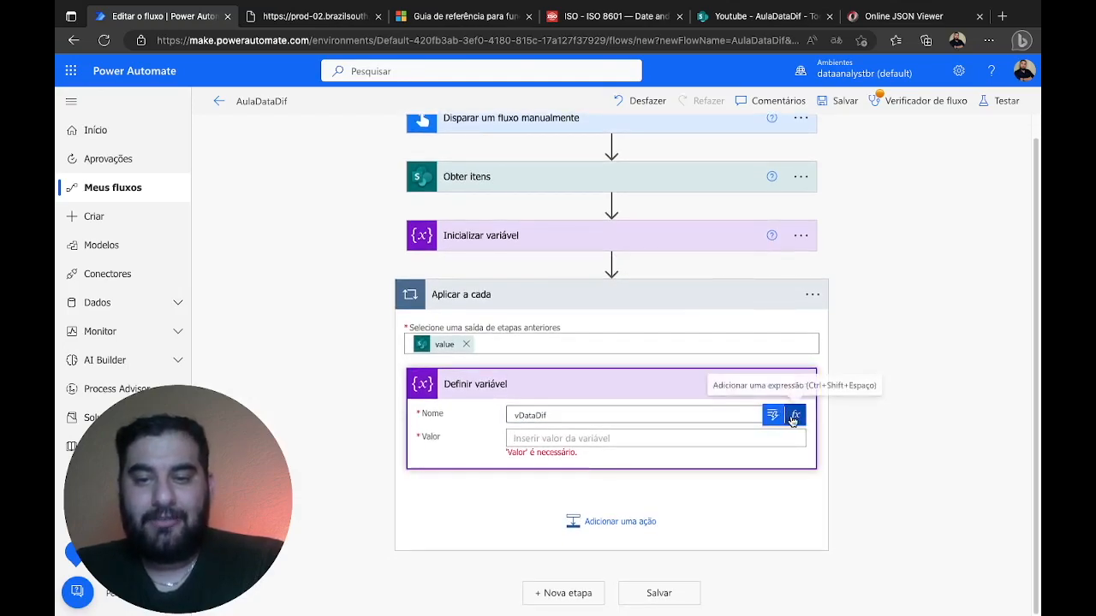
pyautogui.click(791, 417)
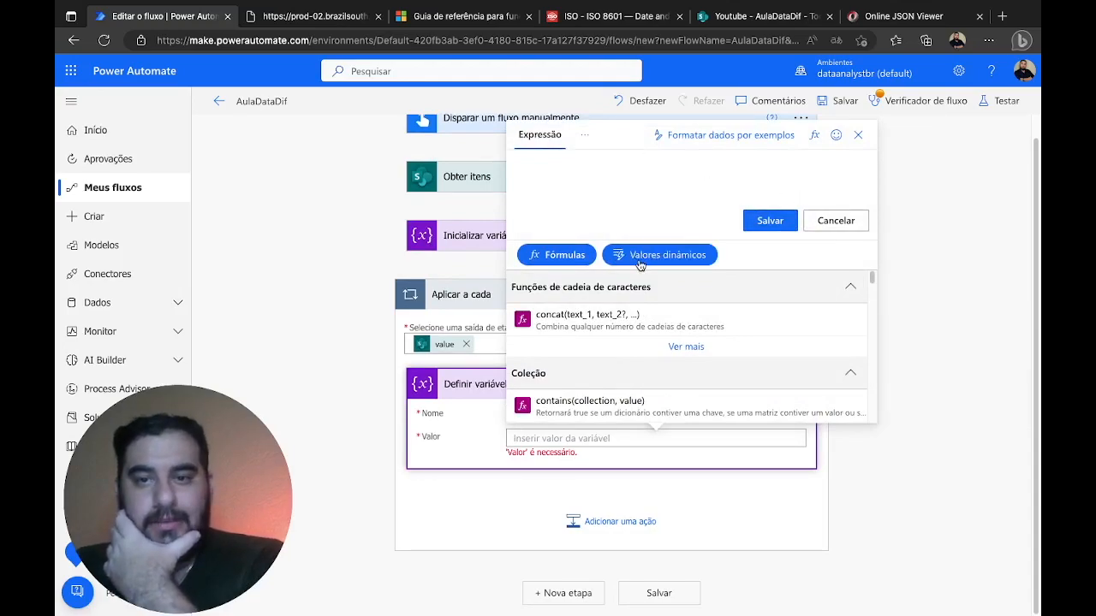
pyautogui.click(576, 160)
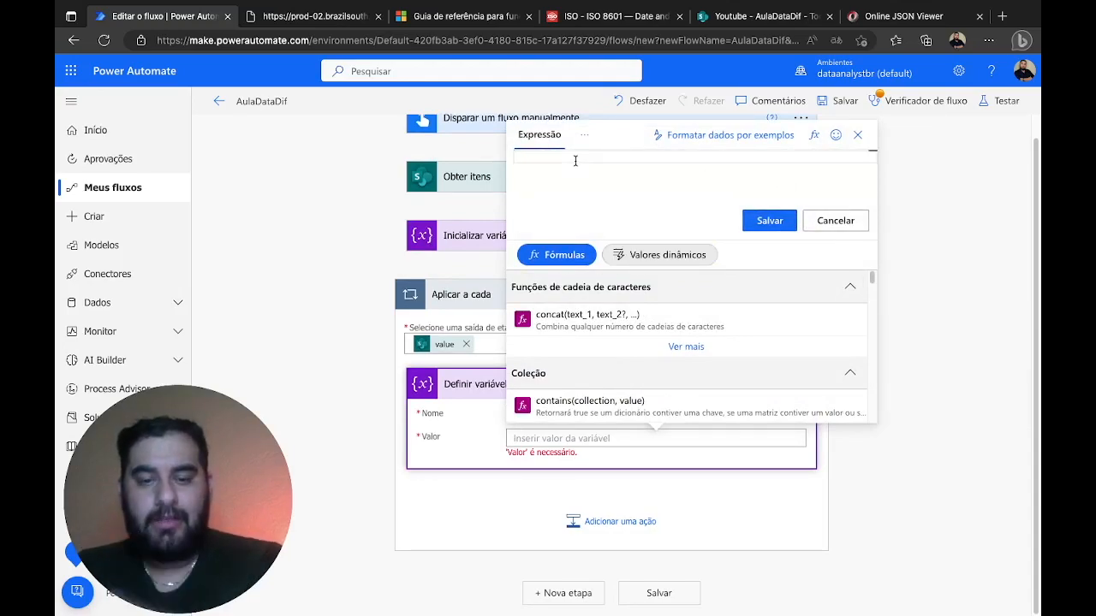
pyautogui.write('date')
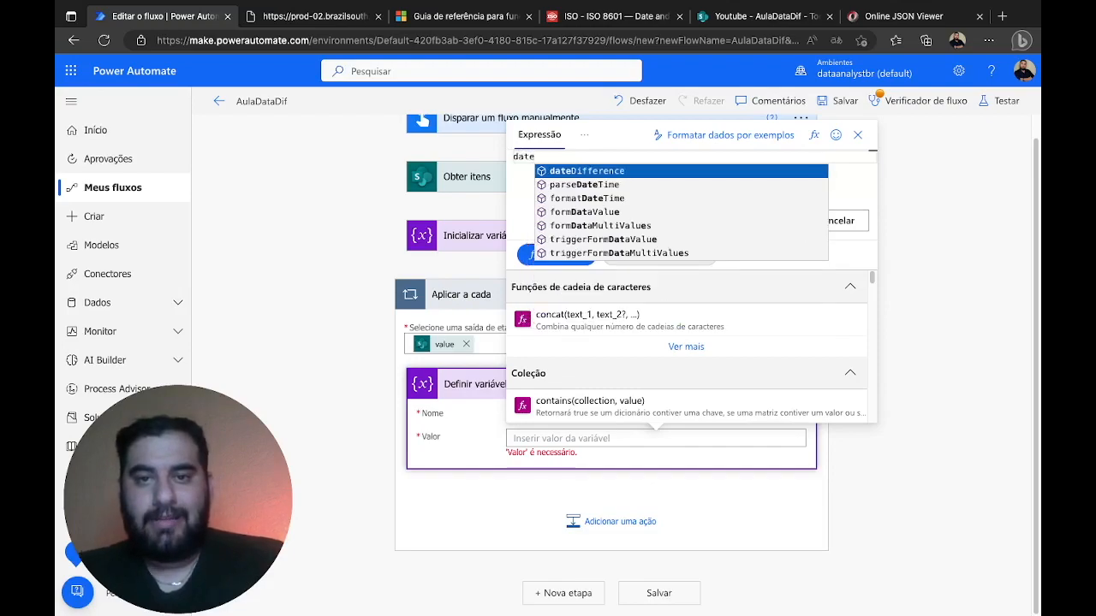
pyautogui.press('Tab')
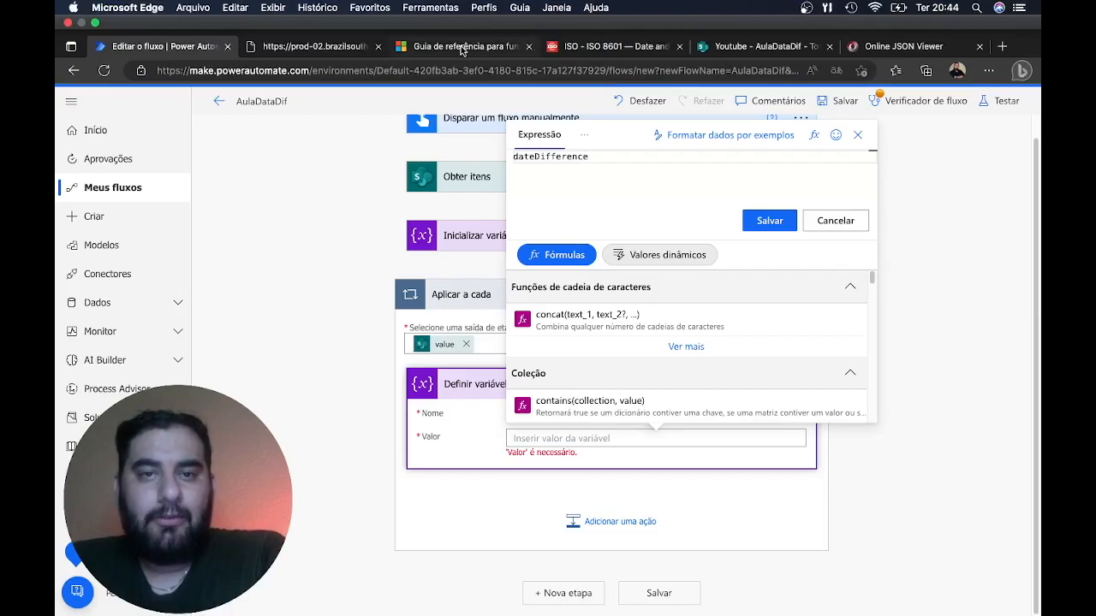
# Look through the Microsoft Learn function reference by category and find dateDifference among the date and time functions
pyautogui.click(460, 46)
pyautogui.scroll(20, 593, 247)
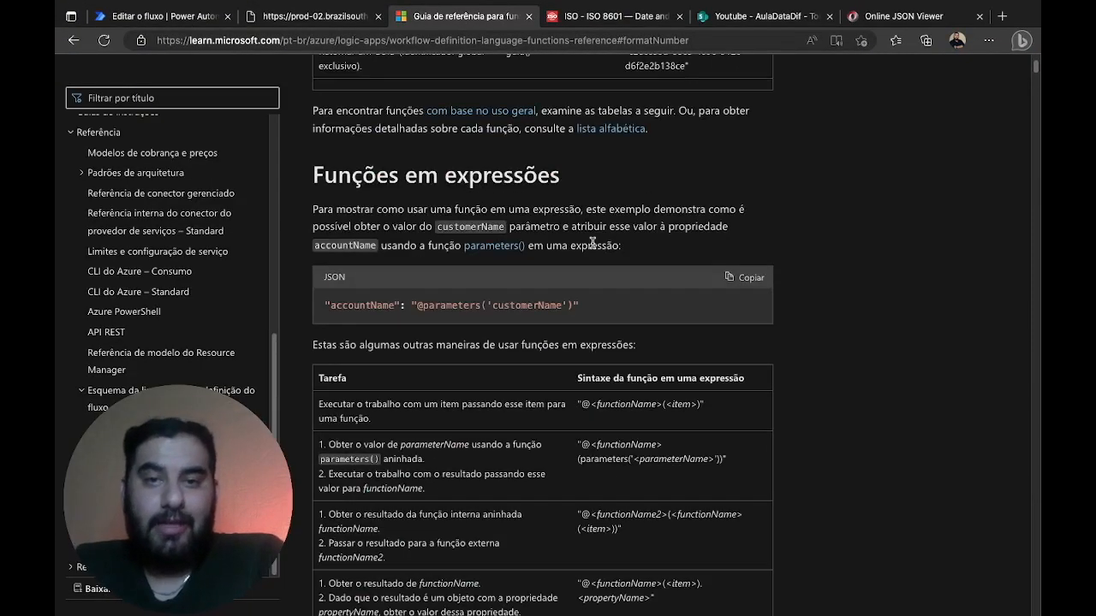
pyautogui.scroll(-20, 594, 248)
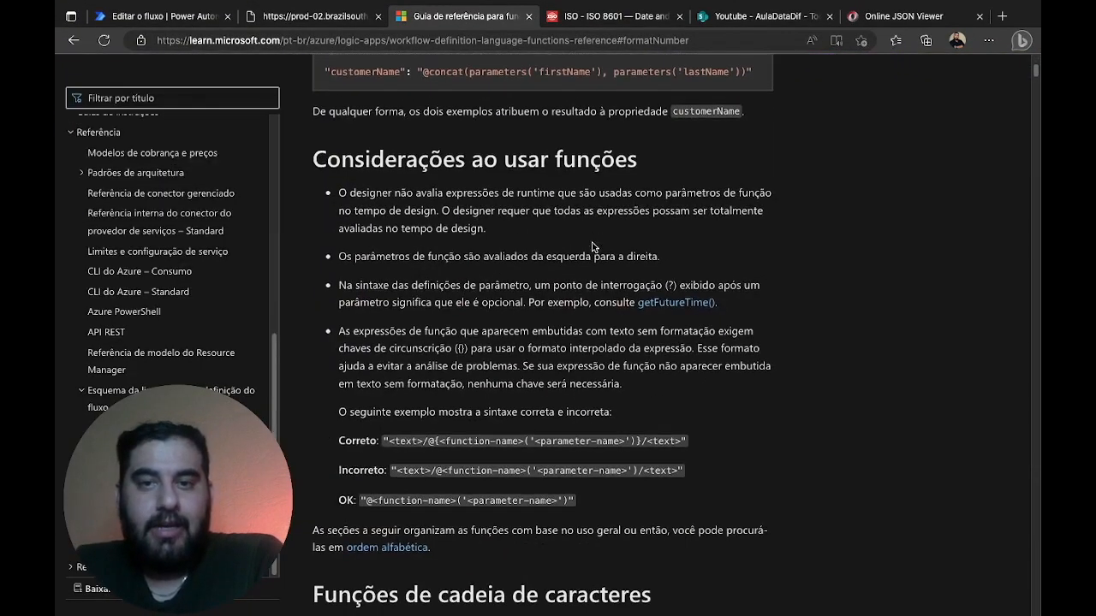
pyautogui.scroll(-3, 580, 237)
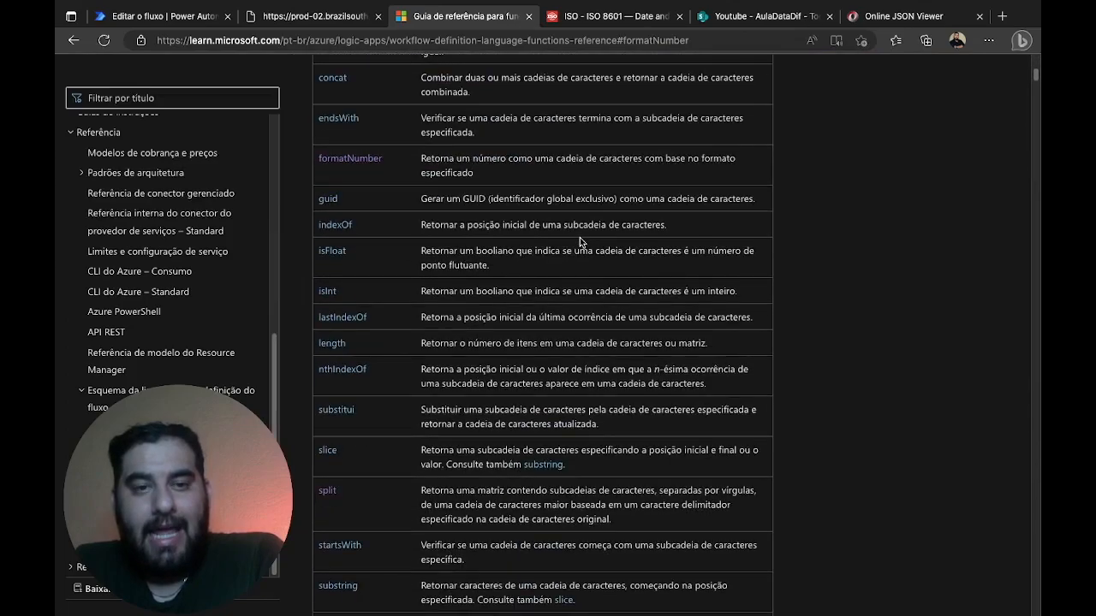
pyautogui.scroll(-3, 580, 237)
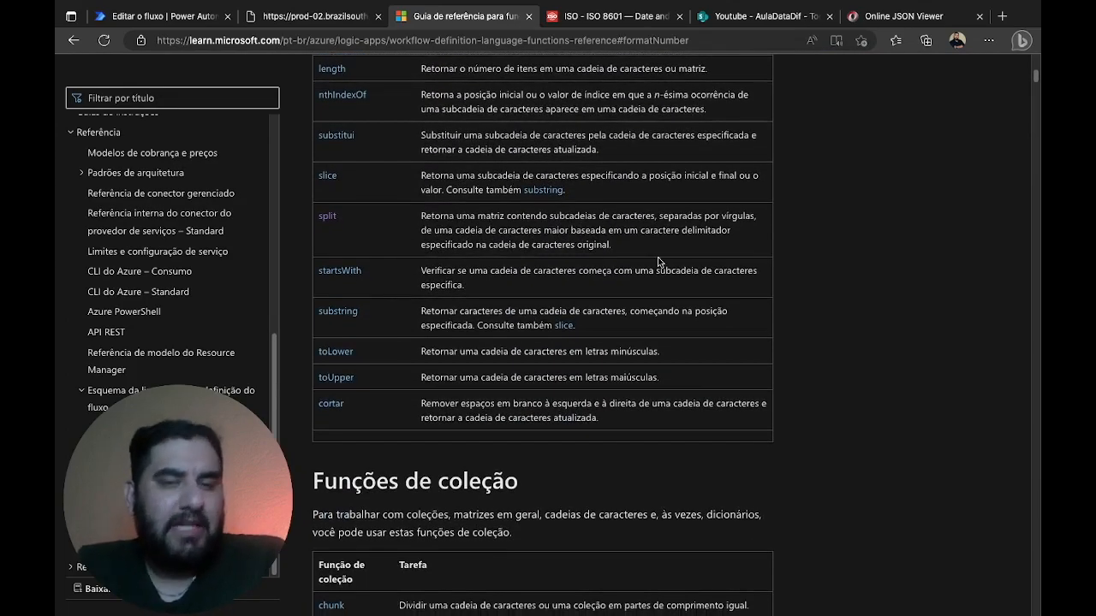
pyautogui.scroll(-4, 654, 263)
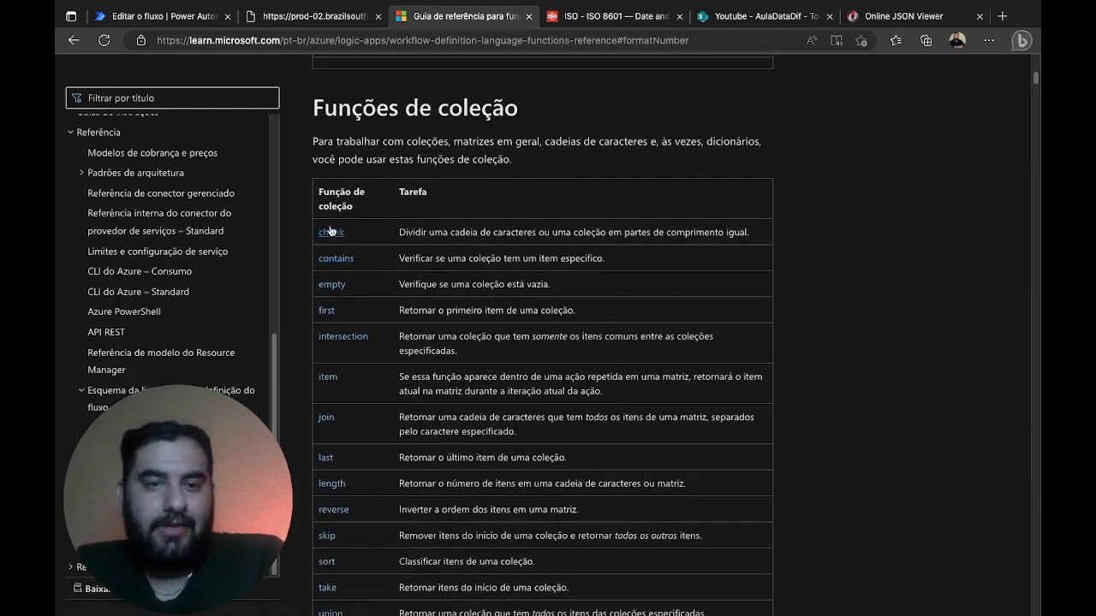
pyautogui.scroll(-2, 429, 328)
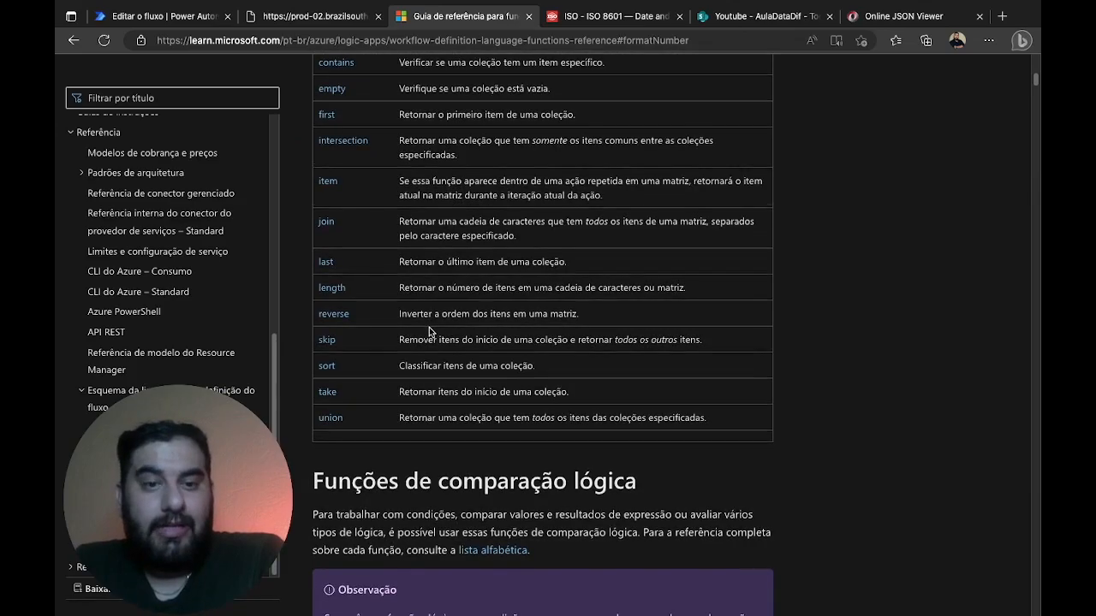
pyautogui.scroll(-6, 429, 328)
pyautogui.scroll(-15, 429, 332)
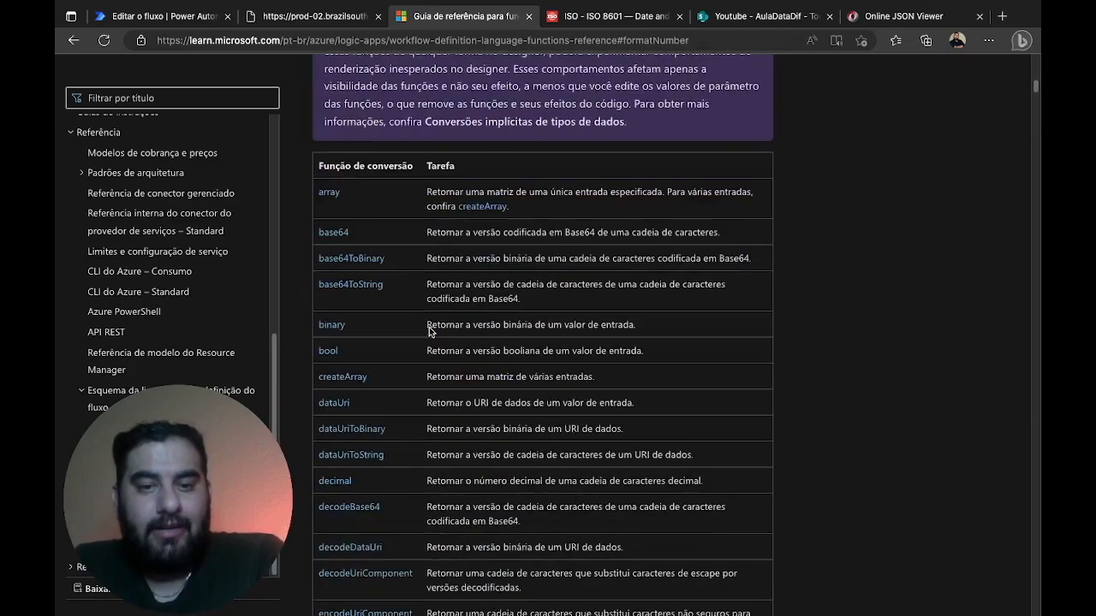
pyautogui.scroll(-10, 429, 331)
pyautogui.scroll(-2, 430, 329)
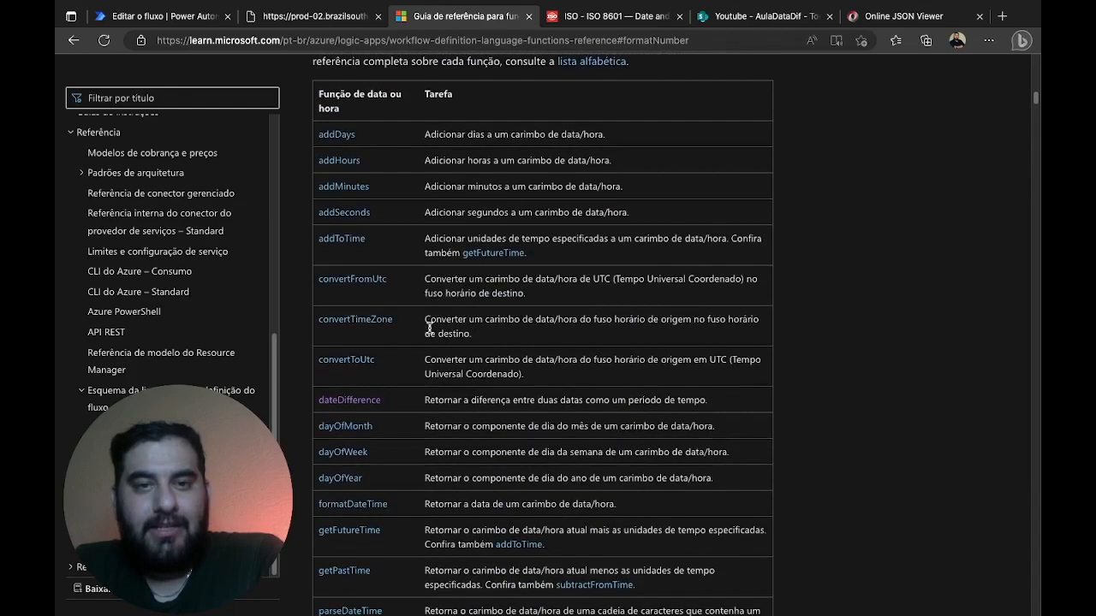
pyautogui.scroll(2, 430, 330)
pyautogui.scroll(-6, 438, 310)
pyautogui.scroll(1, 411, 222)
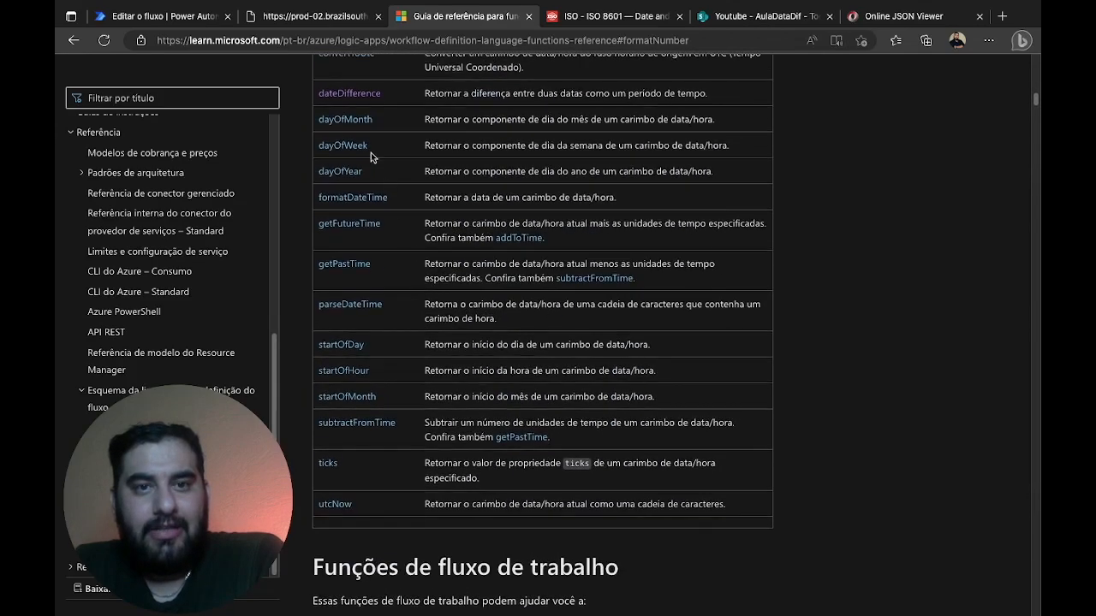
pyautogui.scroll(1, 376, 142)
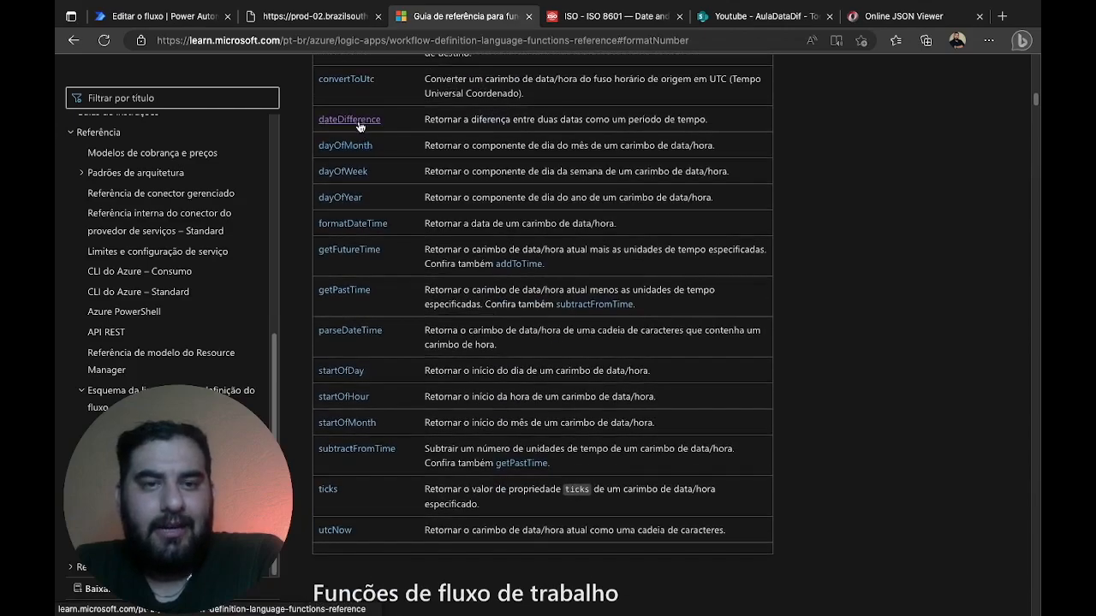
# Open the dateDifference entry in the function reference and examine its parameters, example and return format
pyautogui.click(356, 120)
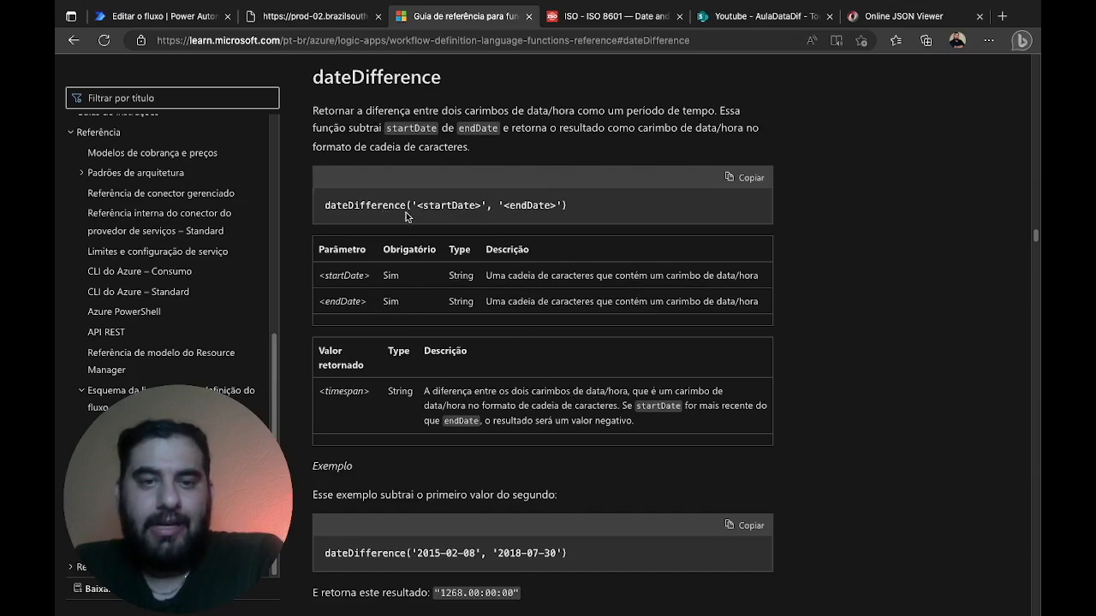
pyautogui.moveTo(412, 205); pyautogui.dragTo(486, 208)
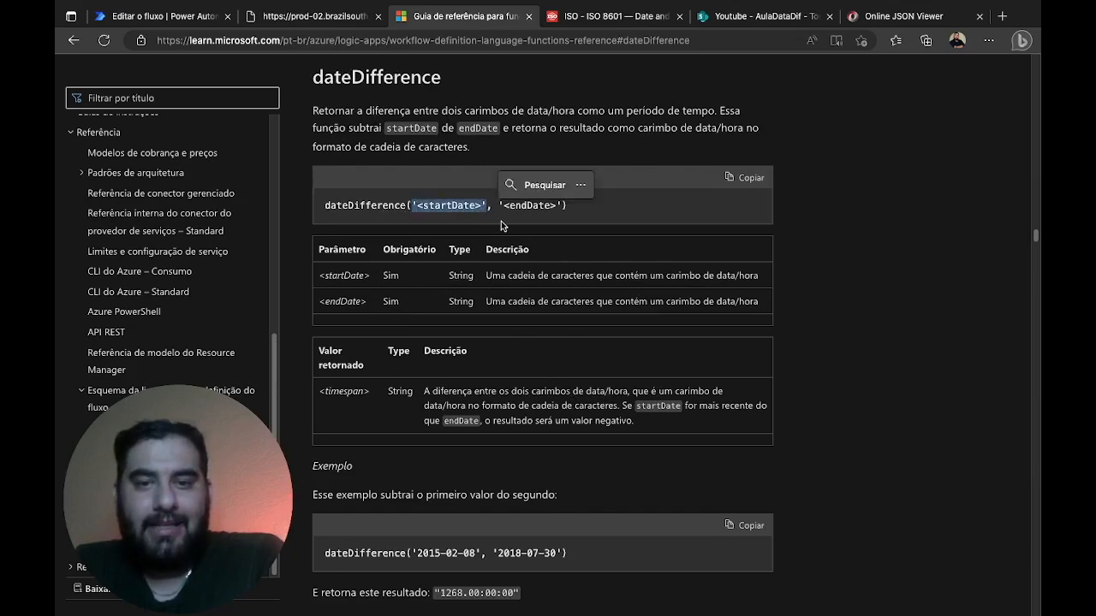
pyautogui.click(860, 293)
pyautogui.scroll(-2, 859, 293)
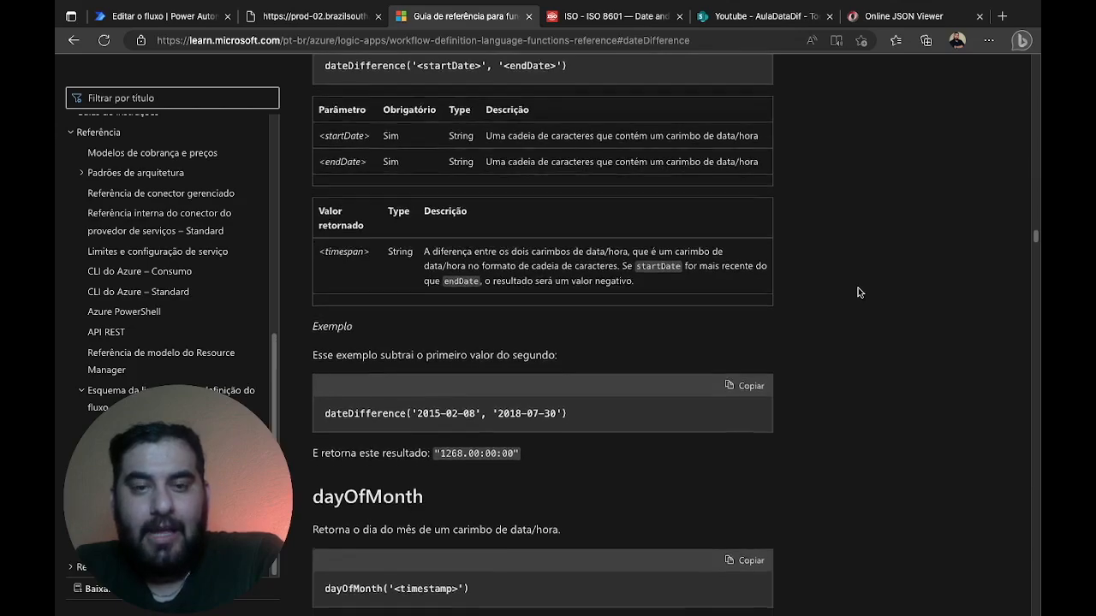
pyautogui.scroll(-1, 860, 293)
pyautogui.scroll(-2, 859, 293)
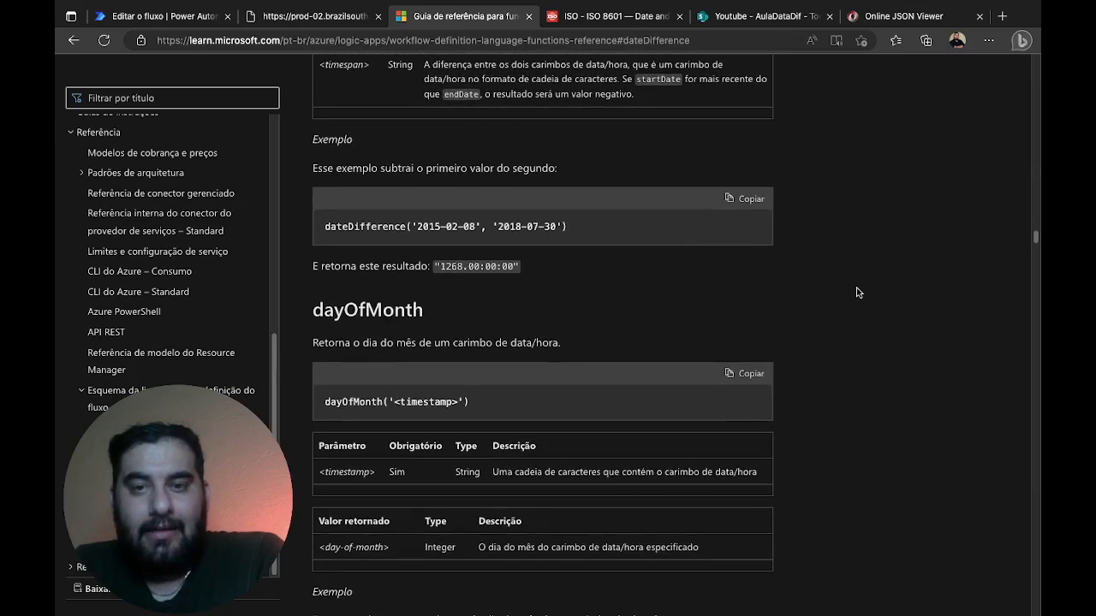
pyautogui.moveTo(511, 270); pyautogui.dragTo(442, 271)
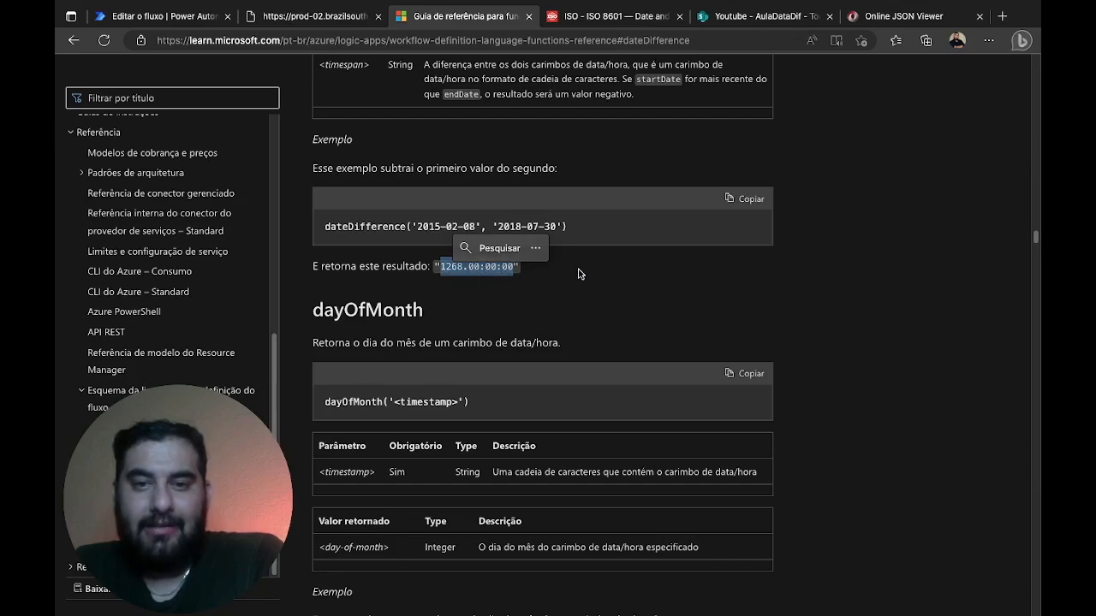
pyautogui.click(475, 278)
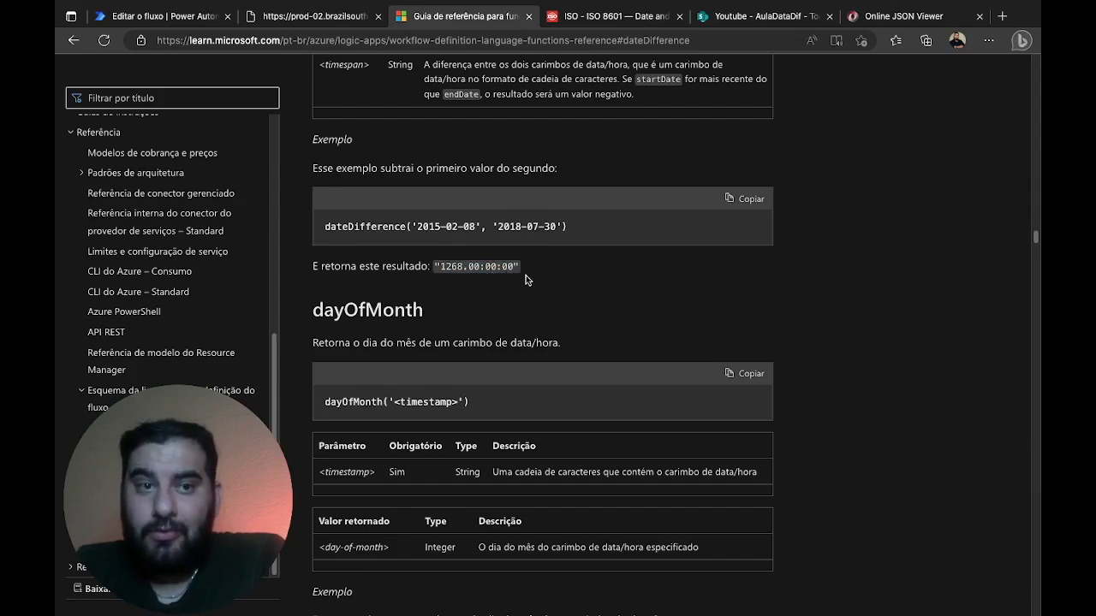
# Return to the flow and enter item()['DataInicial'] as the first argument of dateDifference
pyautogui.click(194, 22)
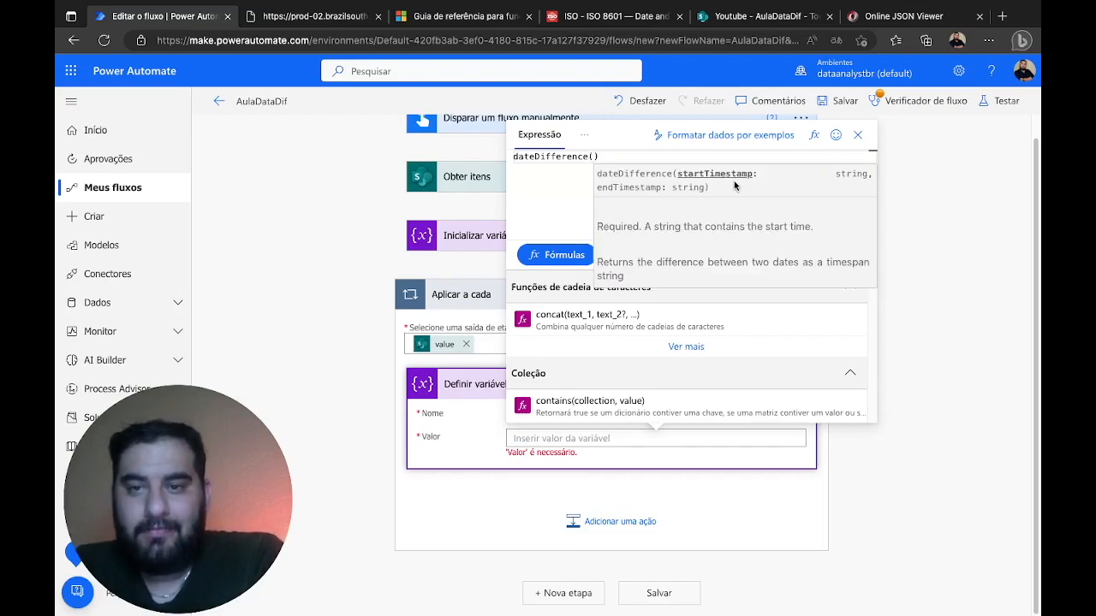
pyautogui.click(562, 206)
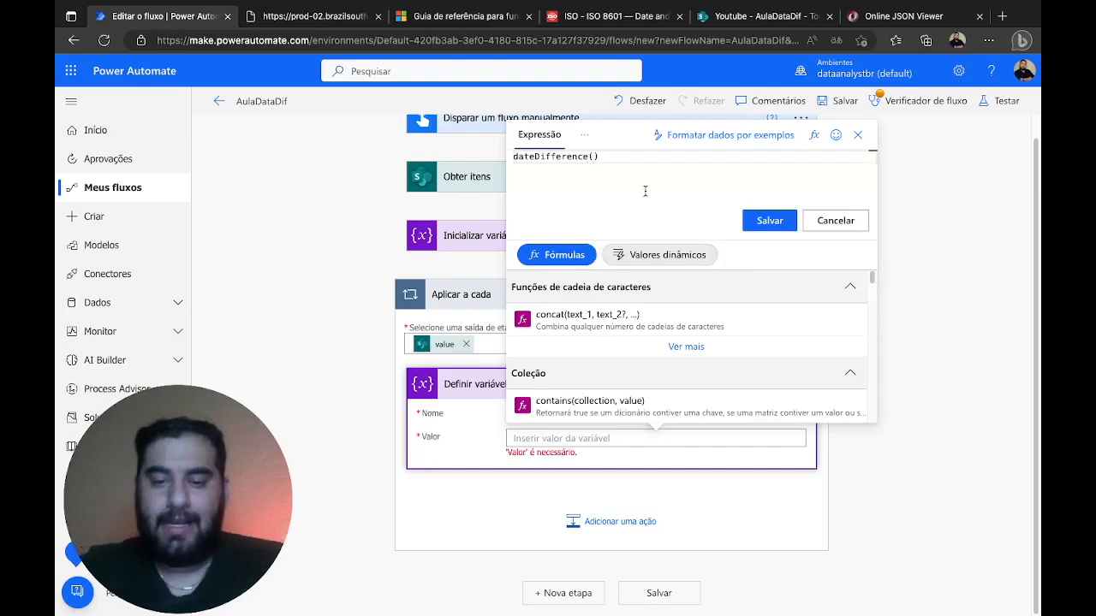
pyautogui.write('item')
pyautogui.press('Return')
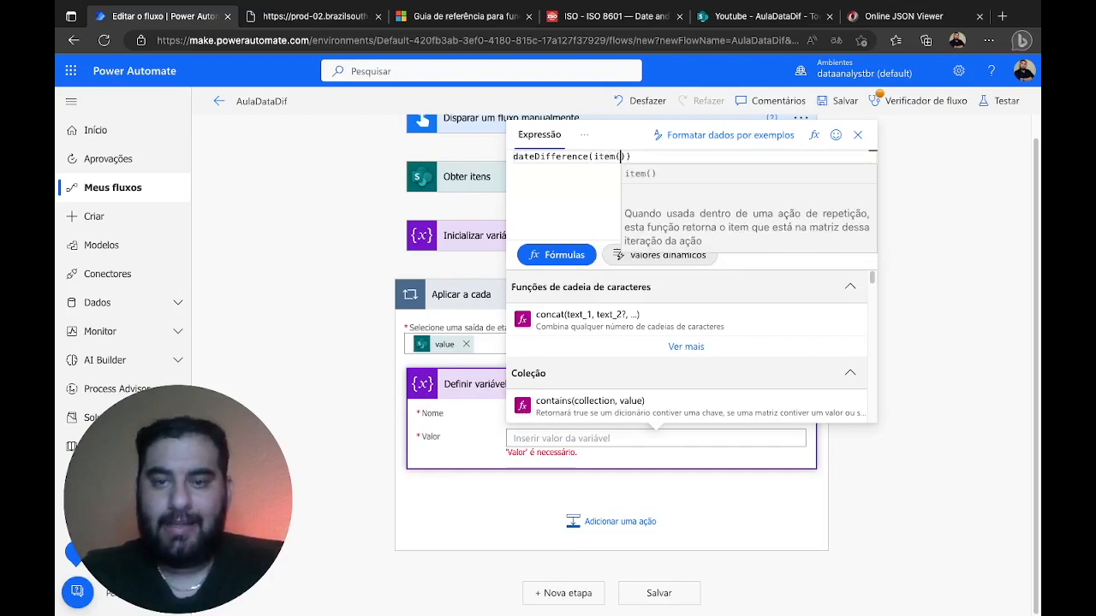
pyautogui.press('Right')
pyautogui.write('[')
pyautogui.write("'DataInci")
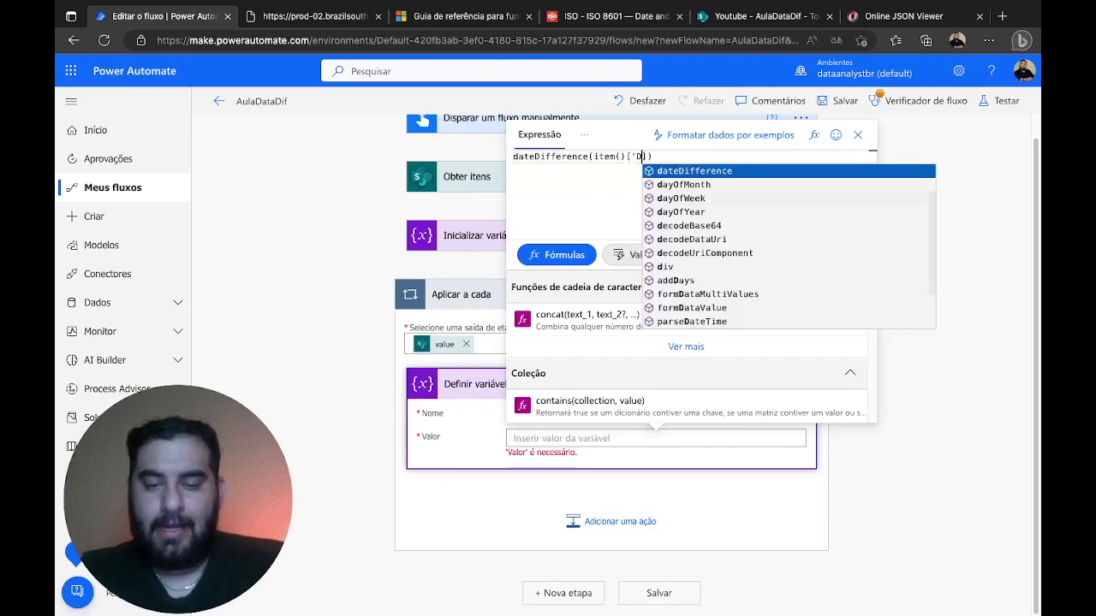
pyautogui.write('al')
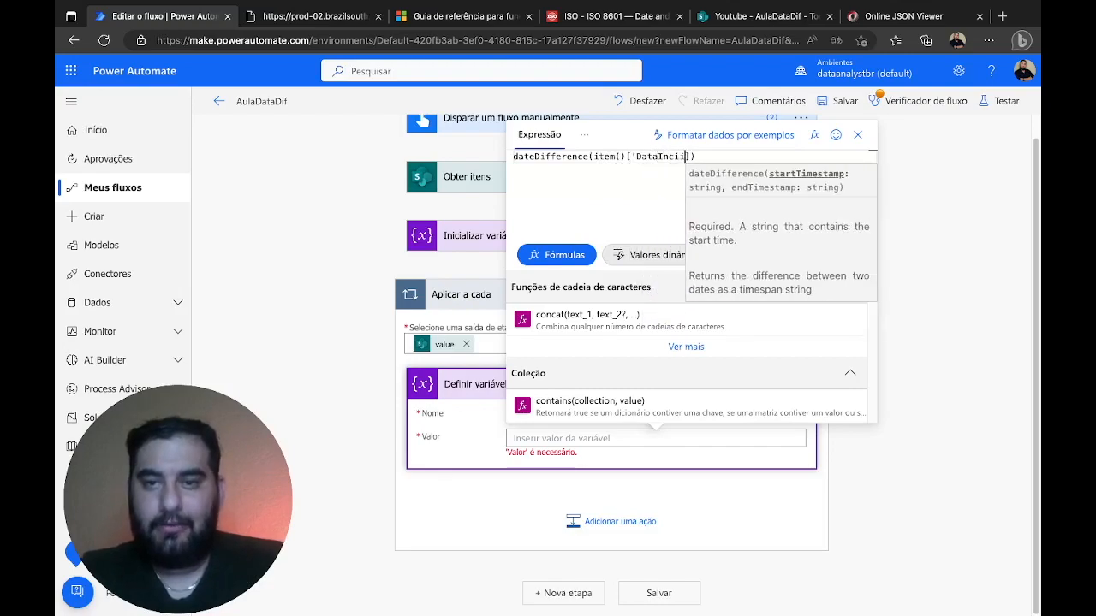
pyautogui.write("']")
# Add item()['DataAtual'] as the second argument of the dateDifference expression
pyautogui.write(', item()')
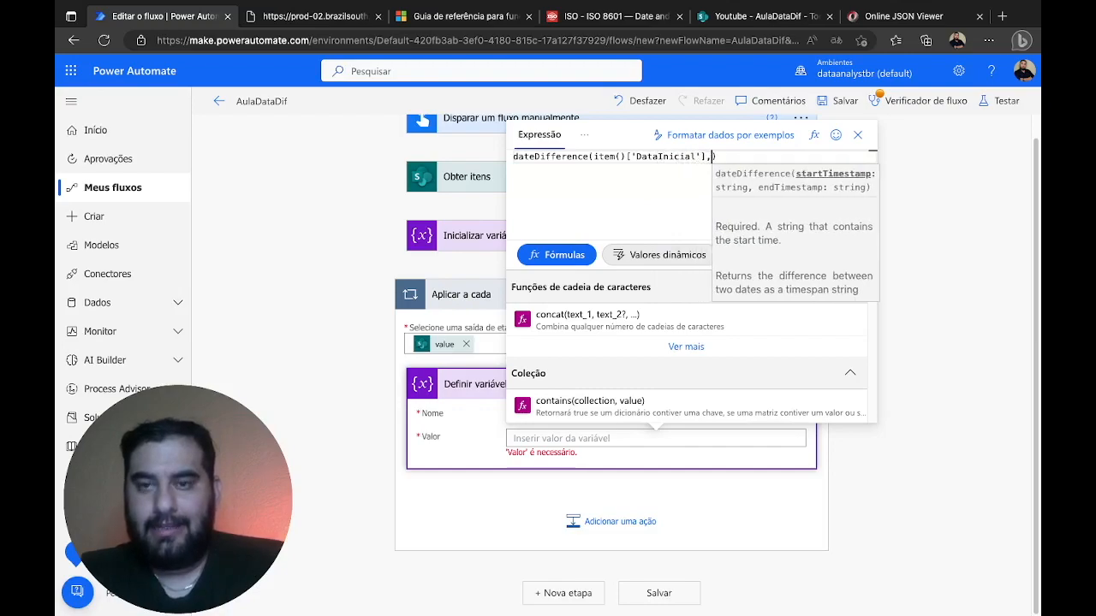
pyautogui.write(')')
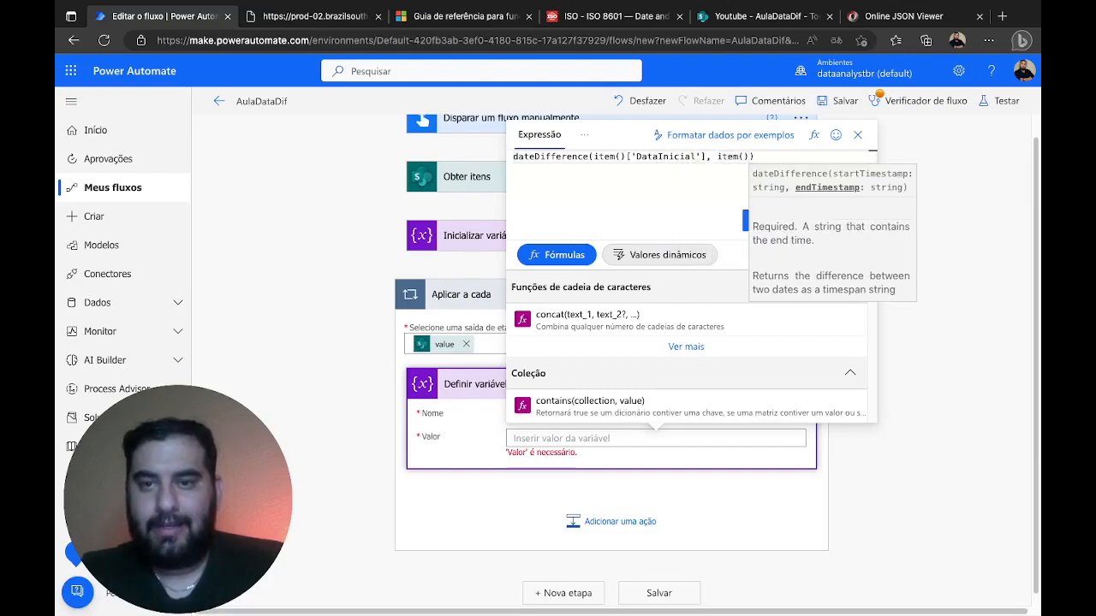
pyautogui.write("['Data")
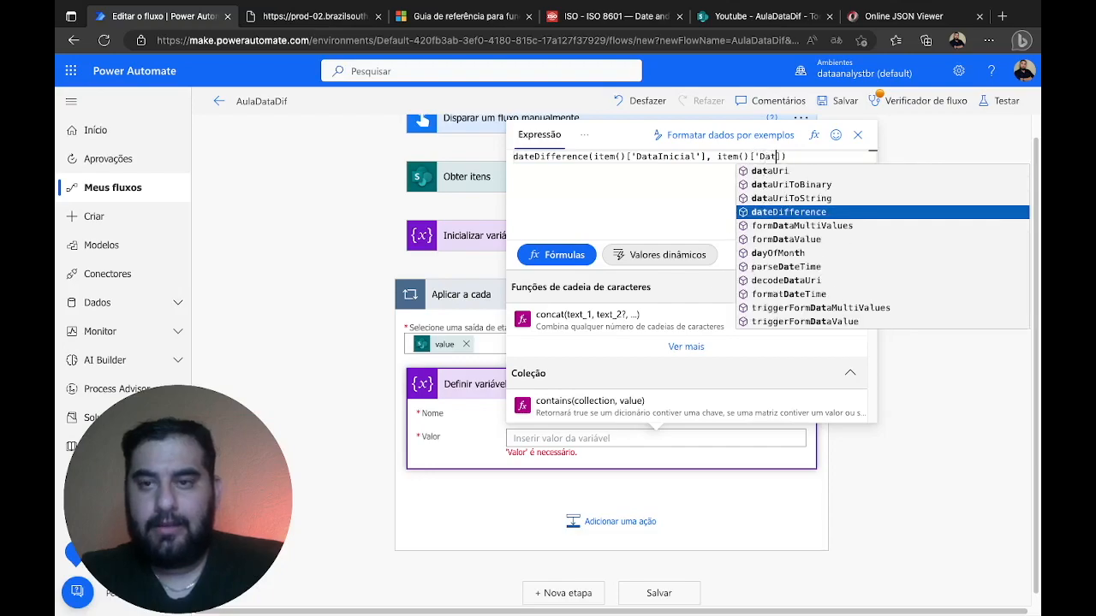
pyautogui.write("Atual'")
pyautogui.click(614, 195)
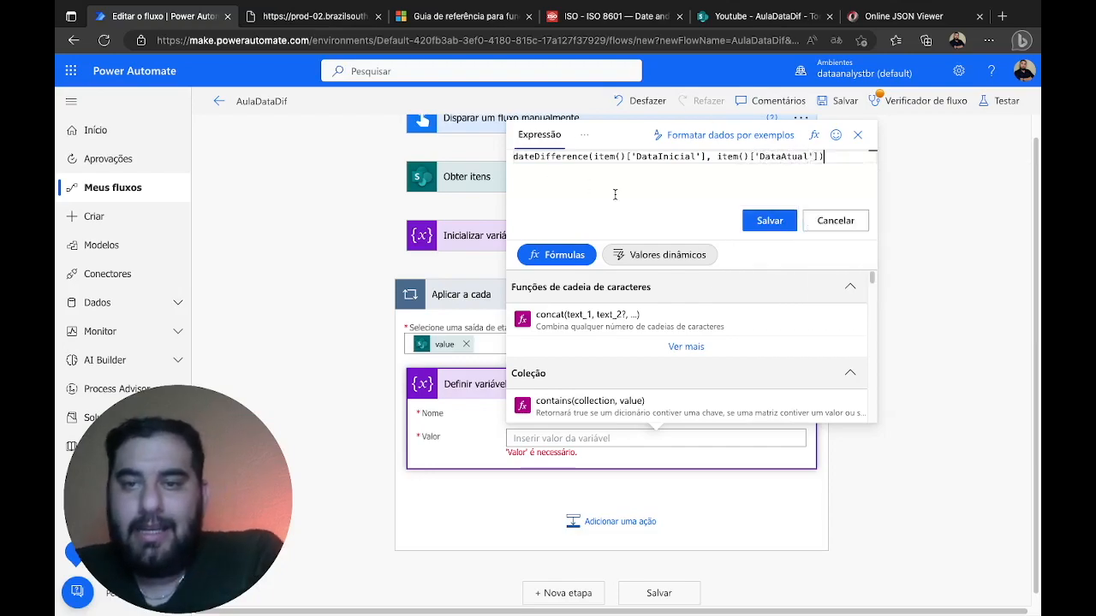
# Check the column names in the SharePoint list AulaDataDif against the field names used in the expression
pyautogui.click(724, 18)
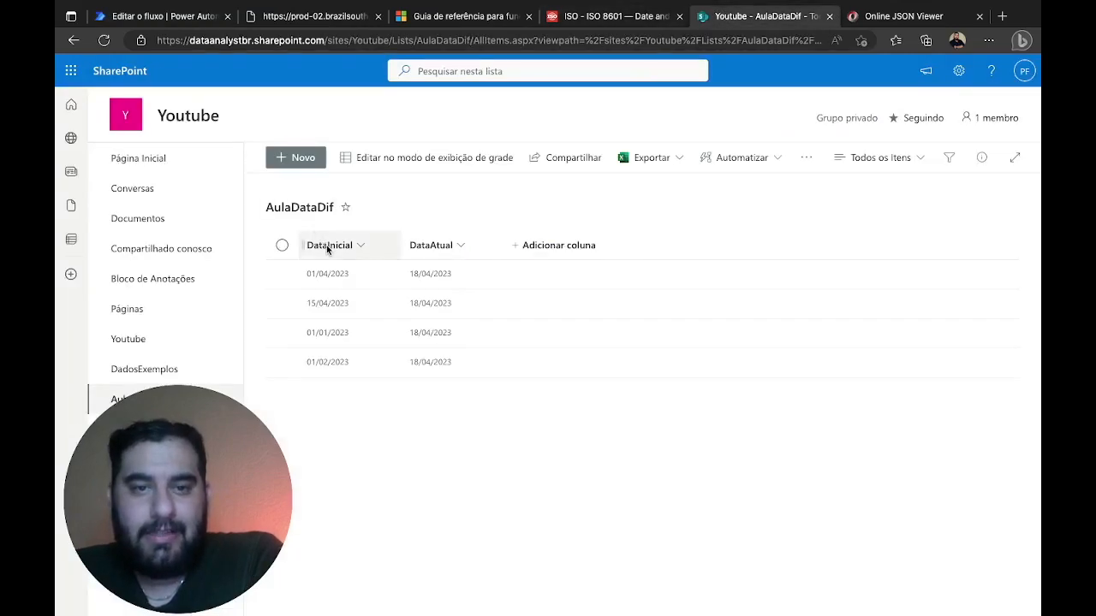
pyautogui.click(180, 17)
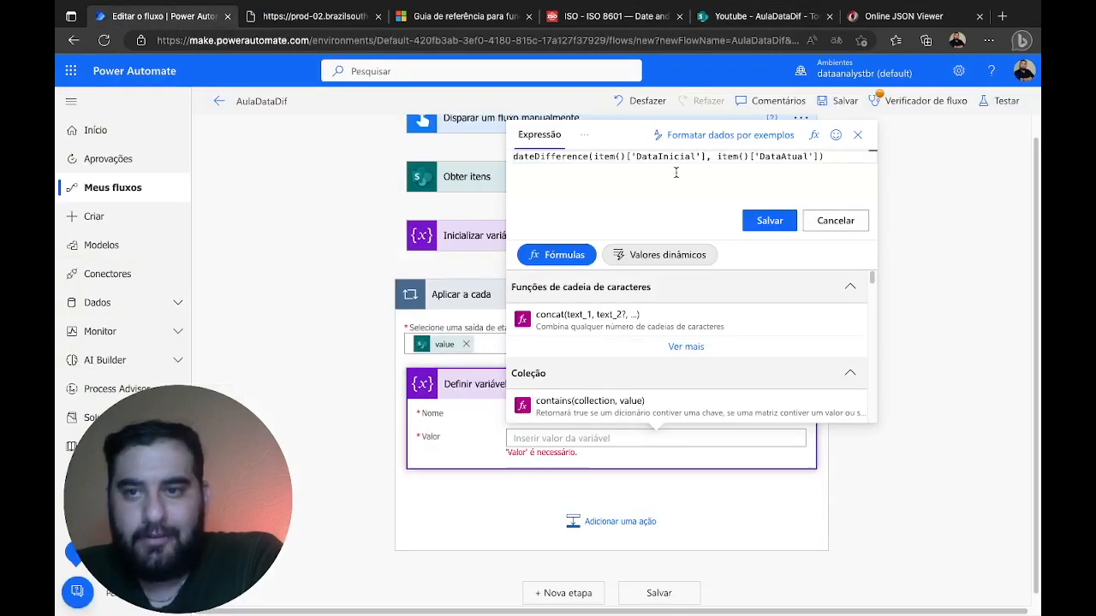
pyautogui.moveTo(593, 156); pyautogui.dragTo(715, 157)
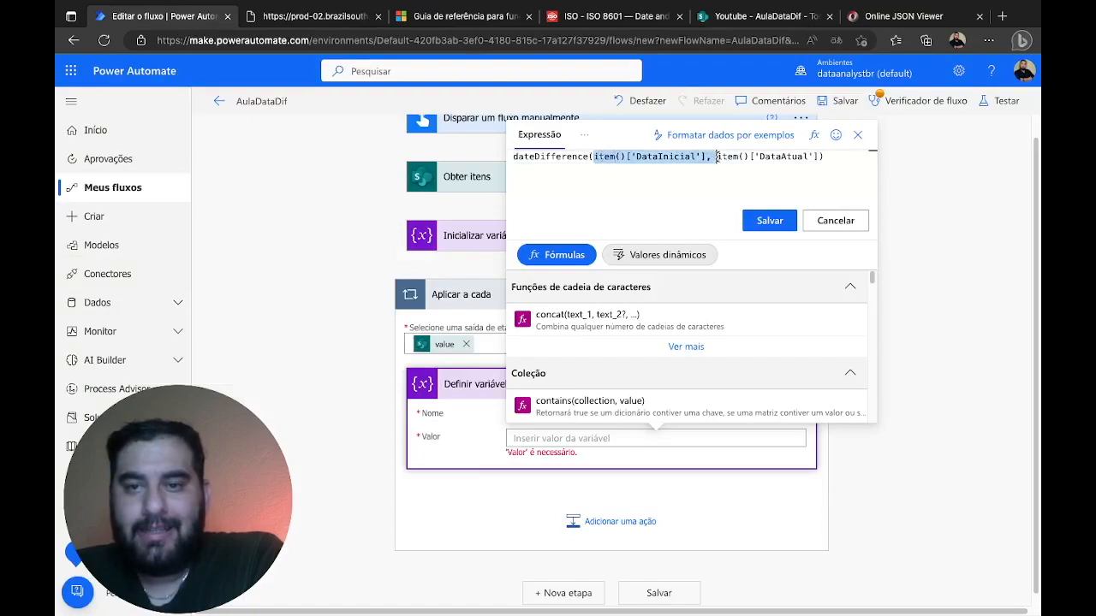
# Reformat the dateDifference expression with each argument on its own indented line and the closing parenthesis on a separate line
pyautogui.click(593, 158)
pyautogui.press('Return')
pyautogui.press('Tab')
pyautogui.press('Tab')
pyautogui.press('Tab')
pyautogui.press('Tab')
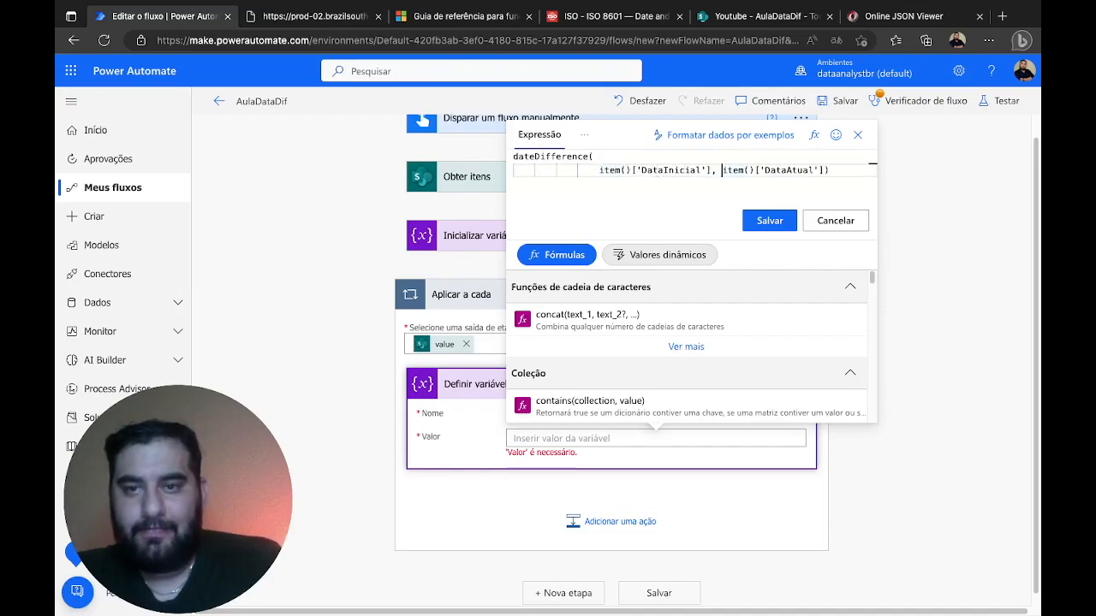
pyautogui.press('Return')
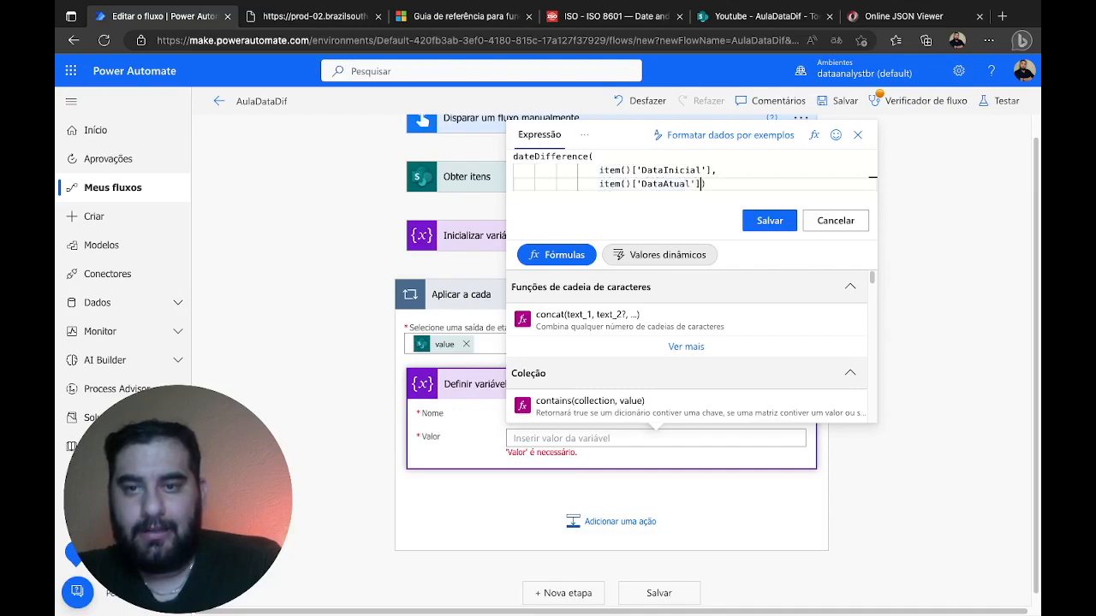
pyautogui.click(703, 183)
pyautogui.press('Return')
pyautogui.press('BackSpace')
pyautogui.press('BackSpace')
pyautogui.press('BackSpace')
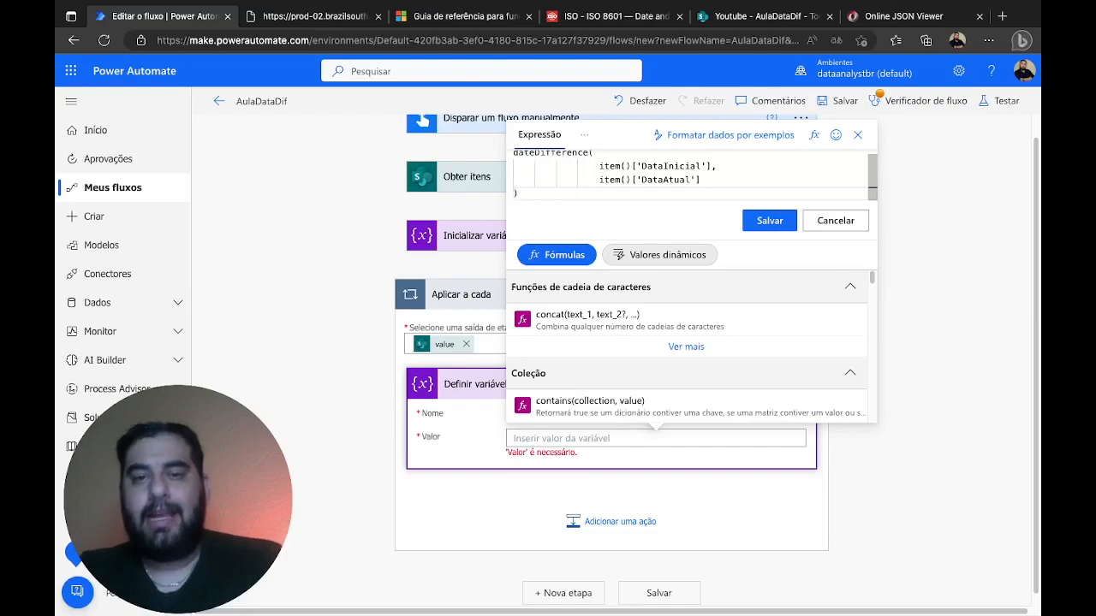
pyautogui.scroll(-1, 622, 224)
pyautogui.scroll(1, 627, 167)
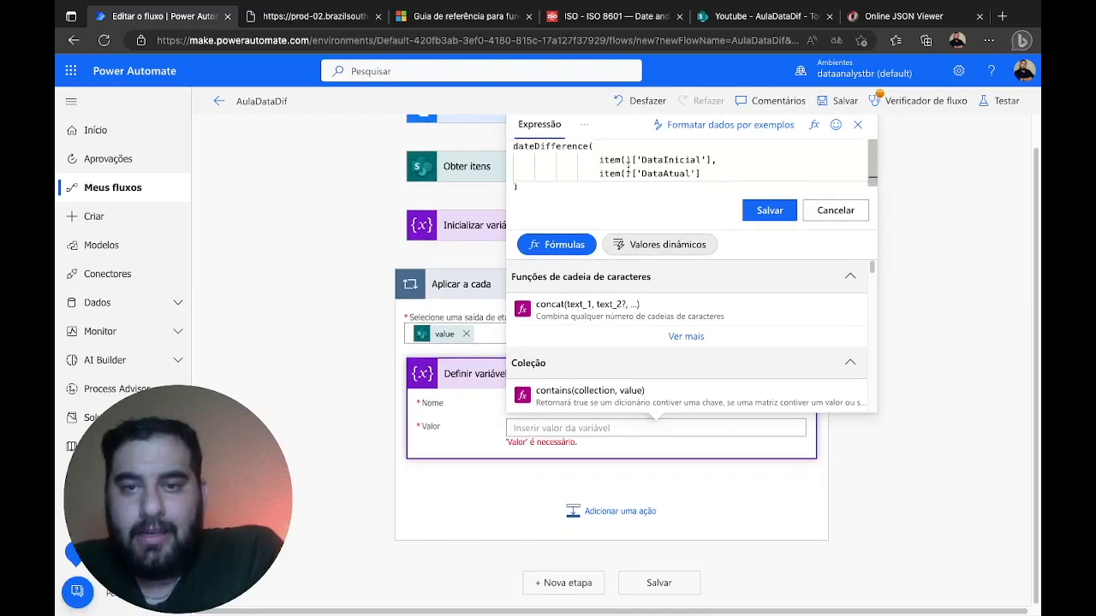
# Review the function name and both date arguments, and save the expression as the value of vDataDif
pyautogui.click(572, 147)
pyautogui.moveTo(513, 146); pyautogui.dragTo(585, 146)
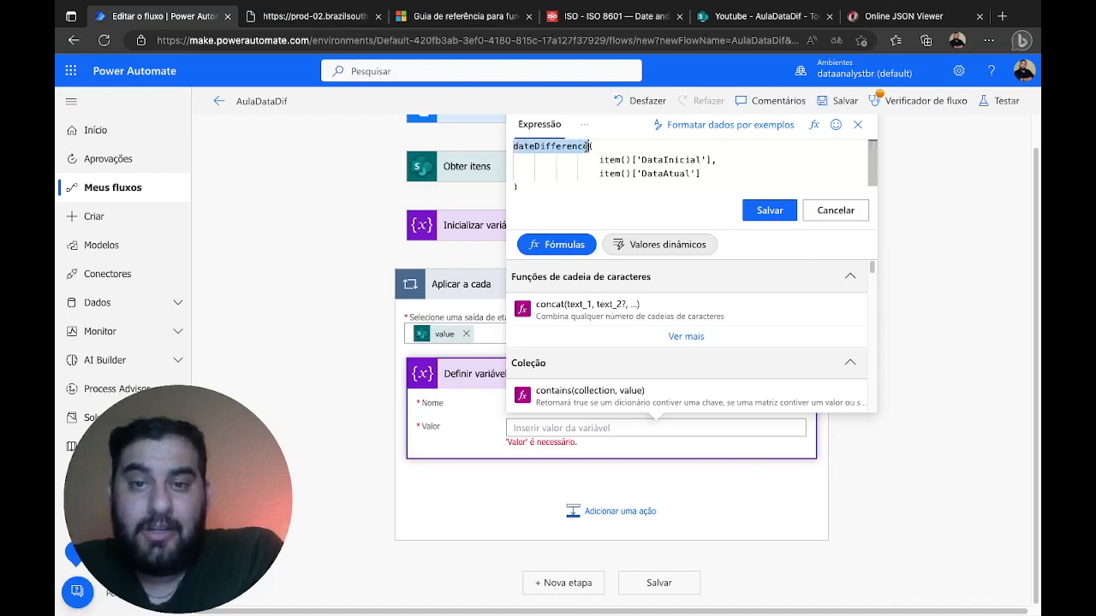
pyautogui.click(620, 145)
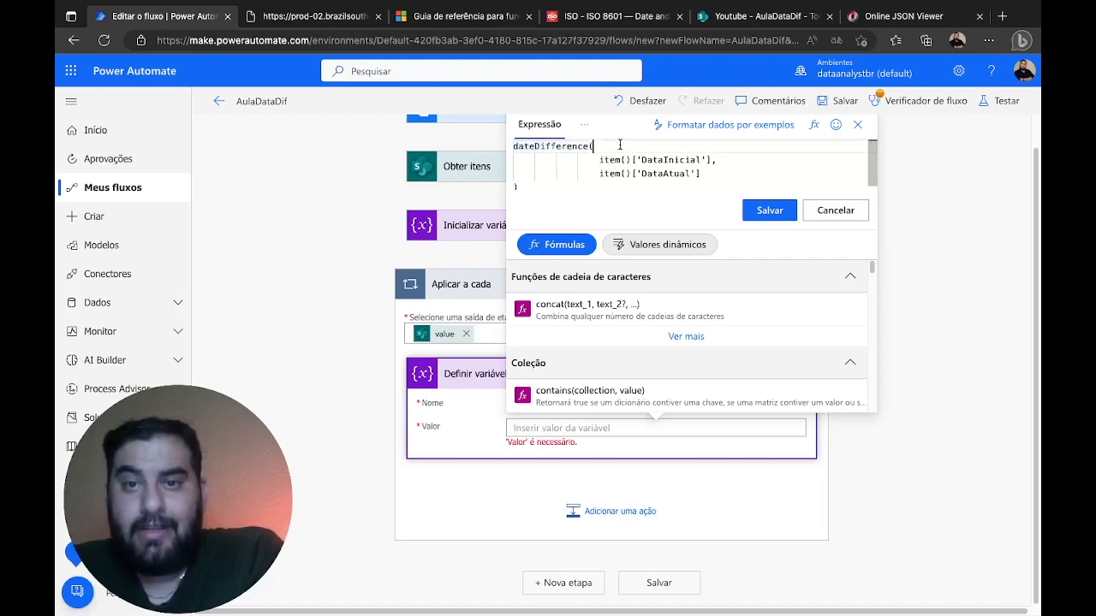
pyautogui.moveTo(598, 160); pyautogui.dragTo(706, 160)
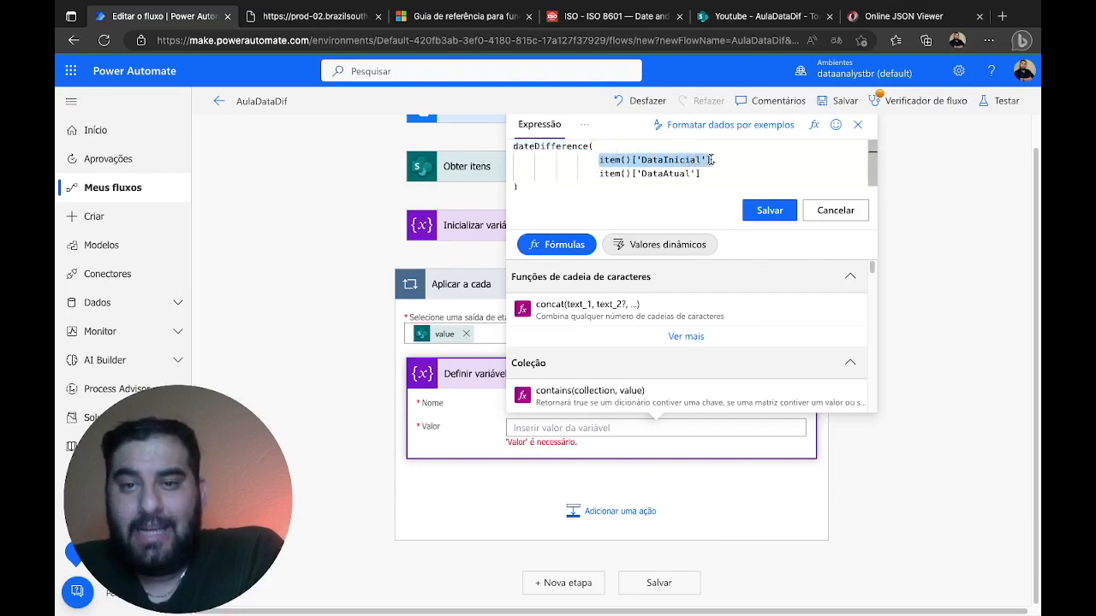
pyautogui.moveTo(597, 174); pyautogui.dragTo(699, 175)
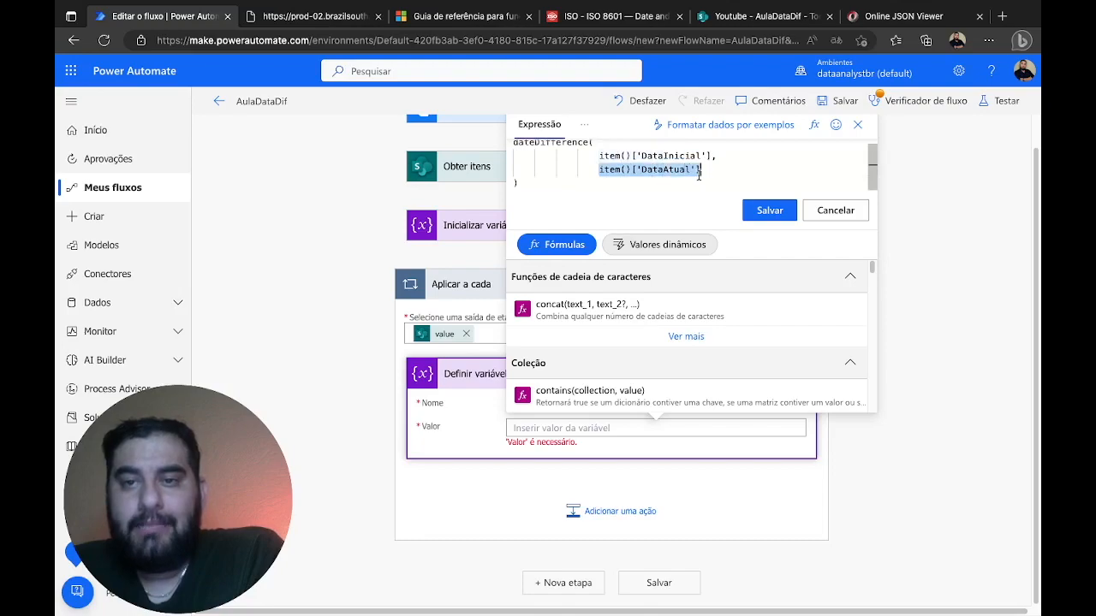
pyautogui.click(769, 211)
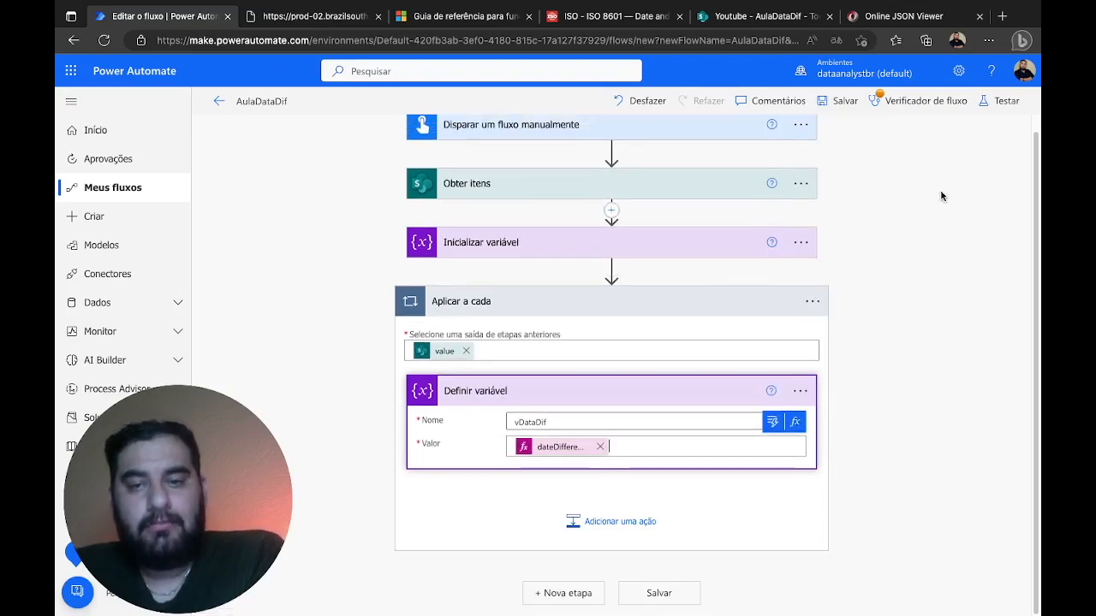
# Save the flow and run a manual test of it, dismissing the flow checker
pyautogui.click(1004, 104)
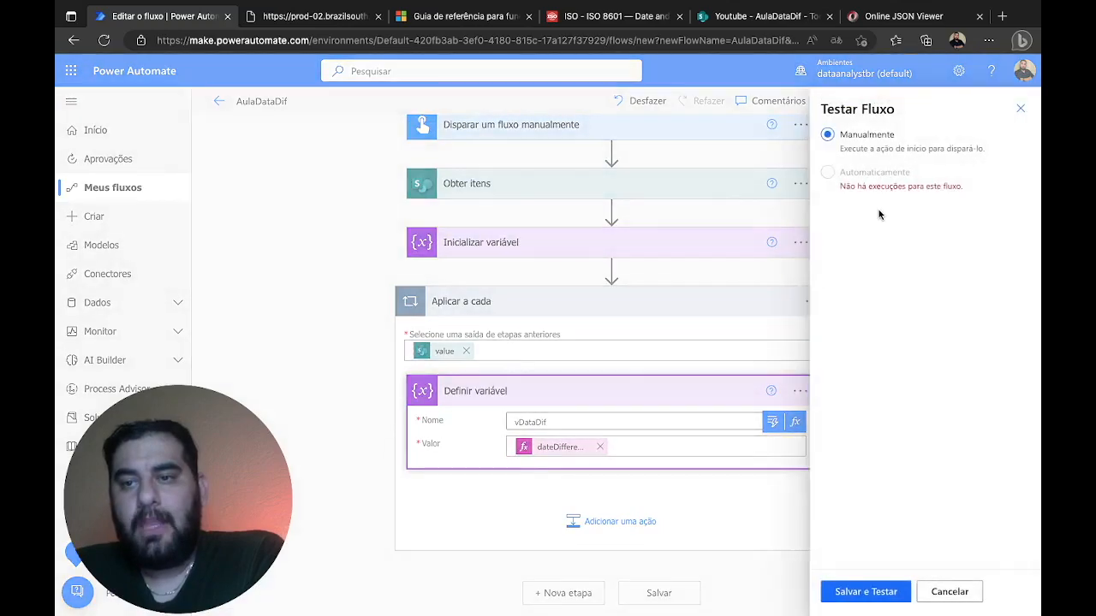
pyautogui.click(852, 591)
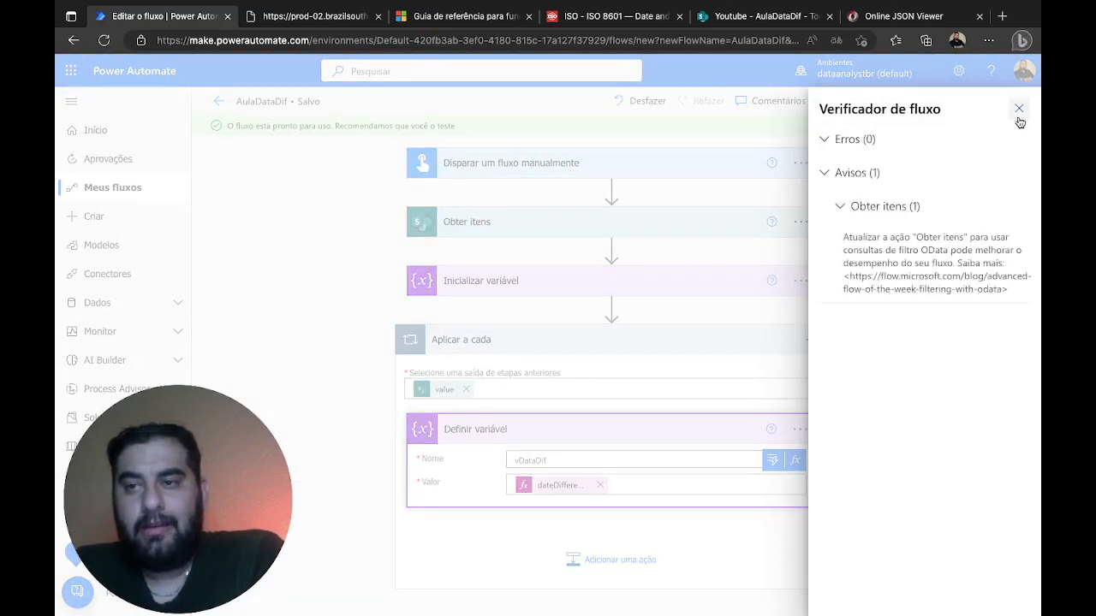
pyautogui.click(1019, 109)
pyautogui.click(882, 593)
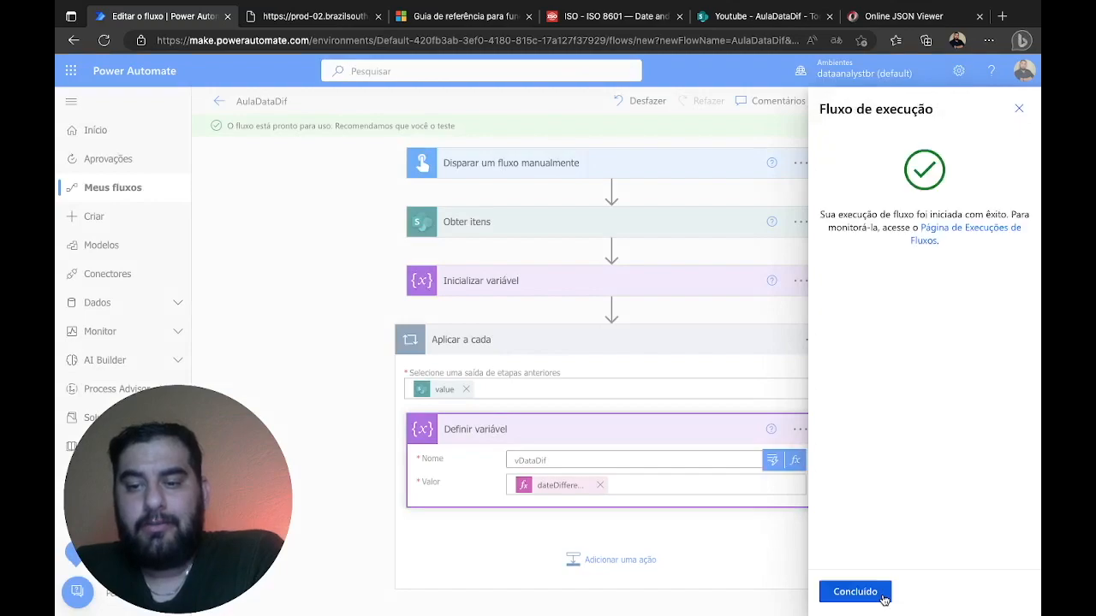
pyautogui.click(869, 592)
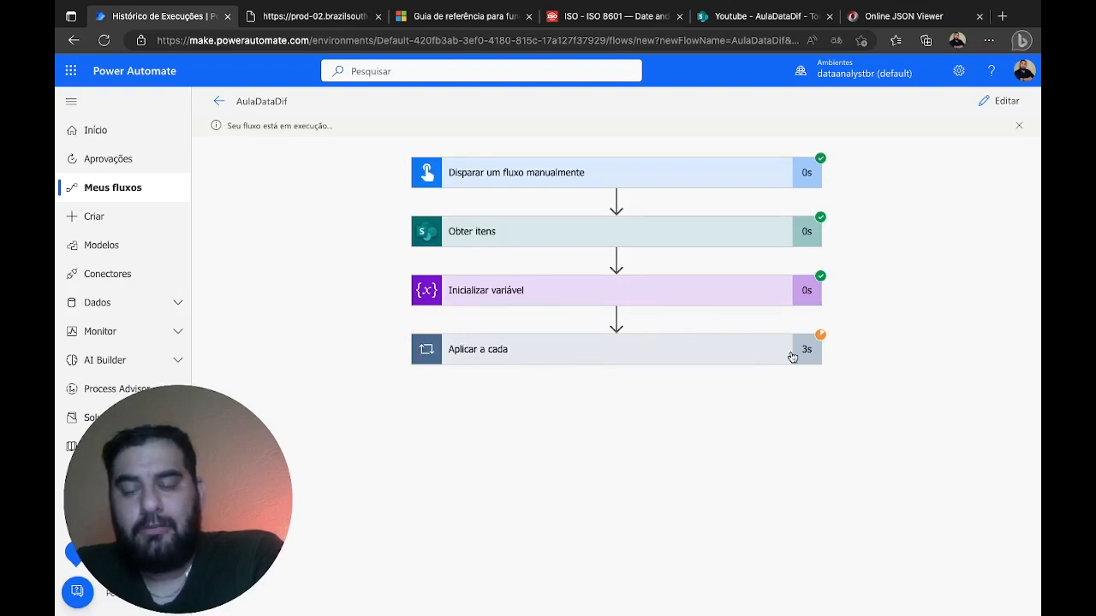
# Expand the "Aplicar a cada" loop and its "Definir variável" action in the run, and examine vDataDif for iterations 1 and 2
pyautogui.click(686, 350)
pyautogui.click(730, 415)
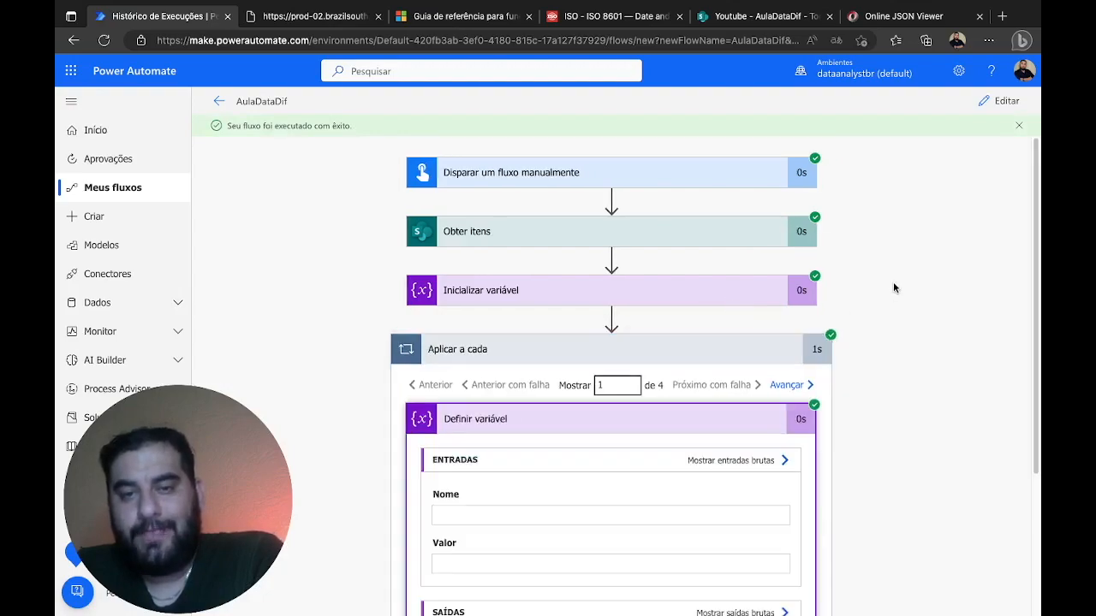
pyautogui.scroll(-2, 893, 284)
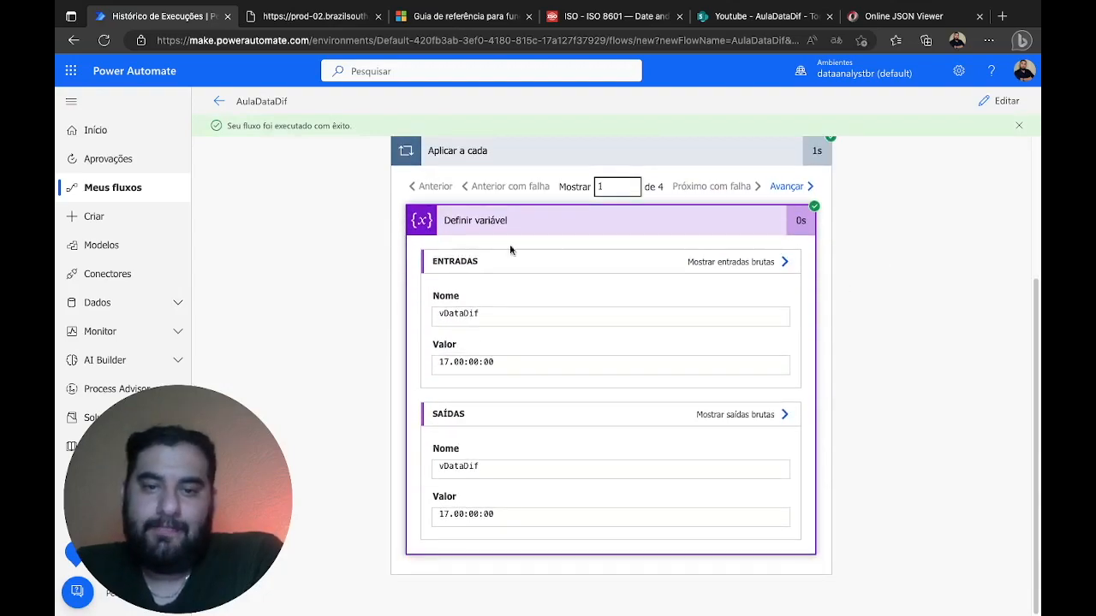
pyautogui.doubleClick(660, 187)
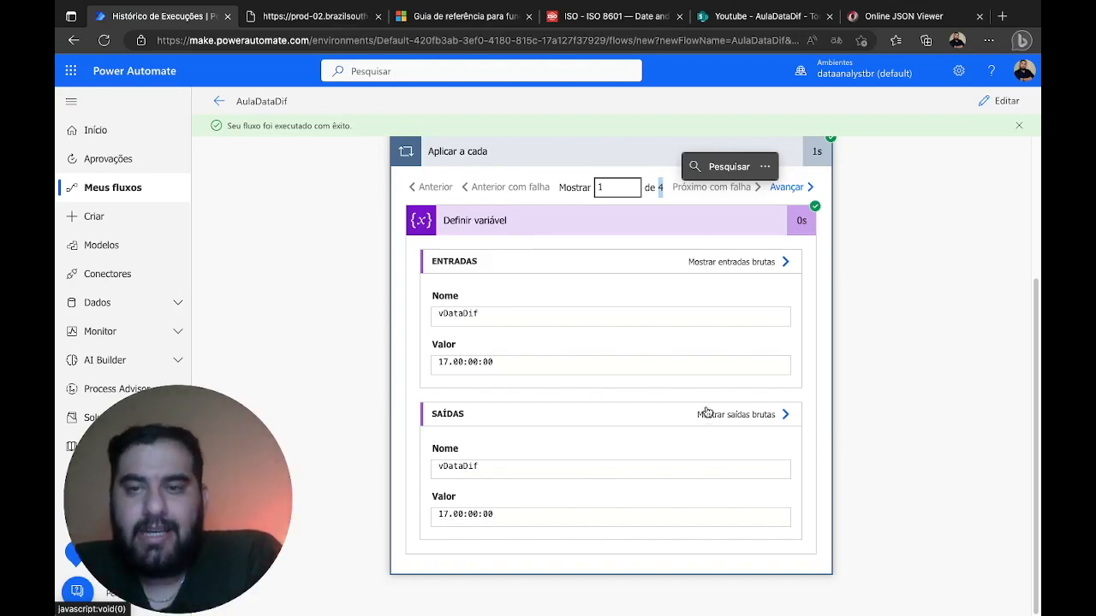
pyautogui.click(789, 189)
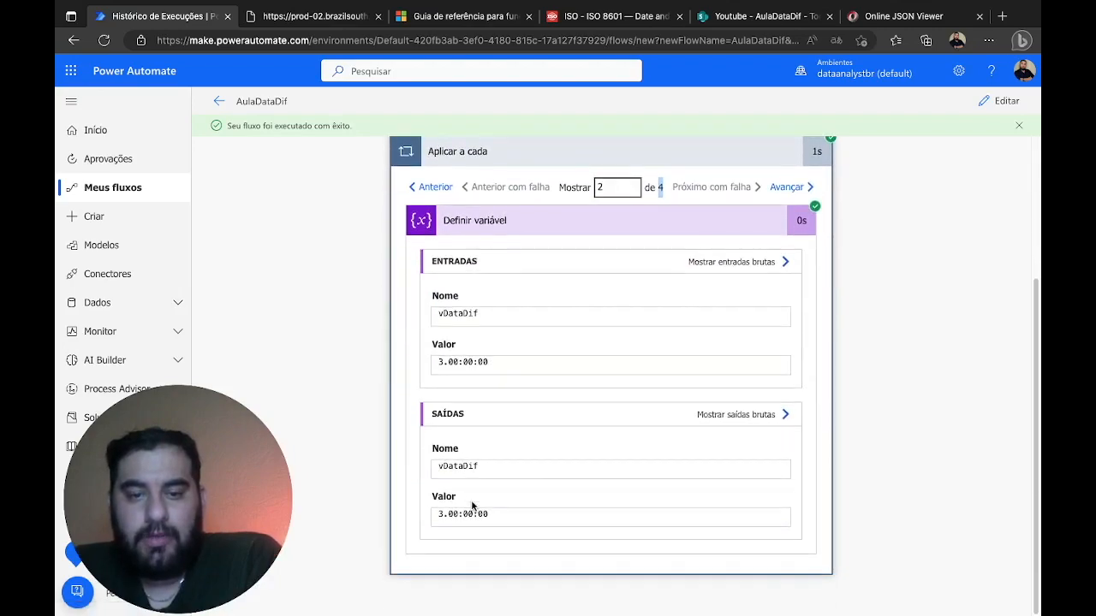
# Examine vDataDif for loop iterations 3 and 4, and compare the results with the dates in SharePoint list AulaDataDif
pyautogui.click(790, 189)
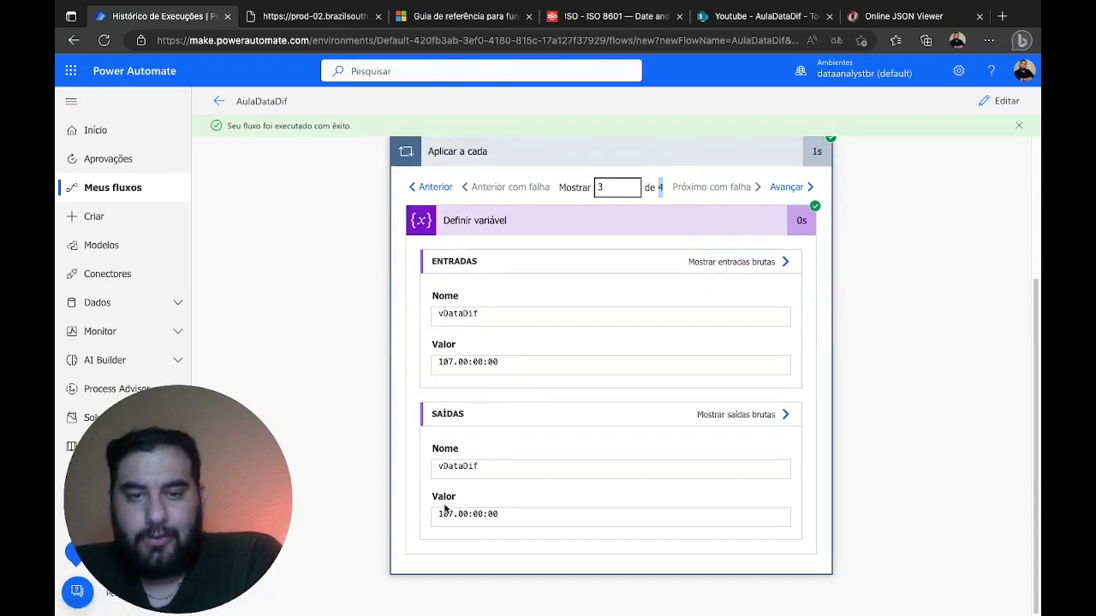
pyautogui.click(787, 188)
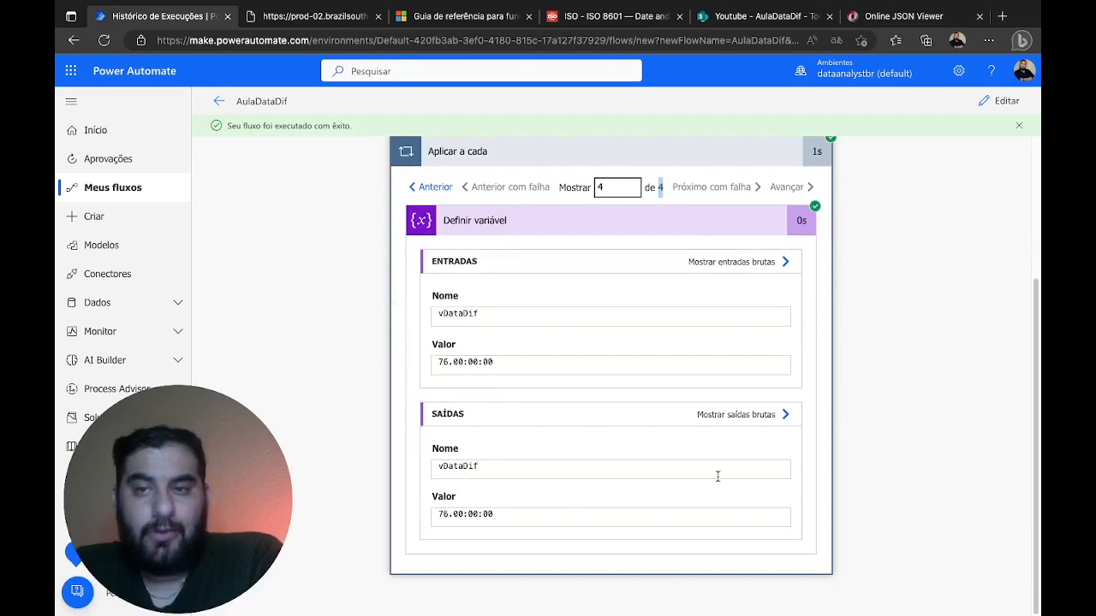
pyautogui.click(758, 15)
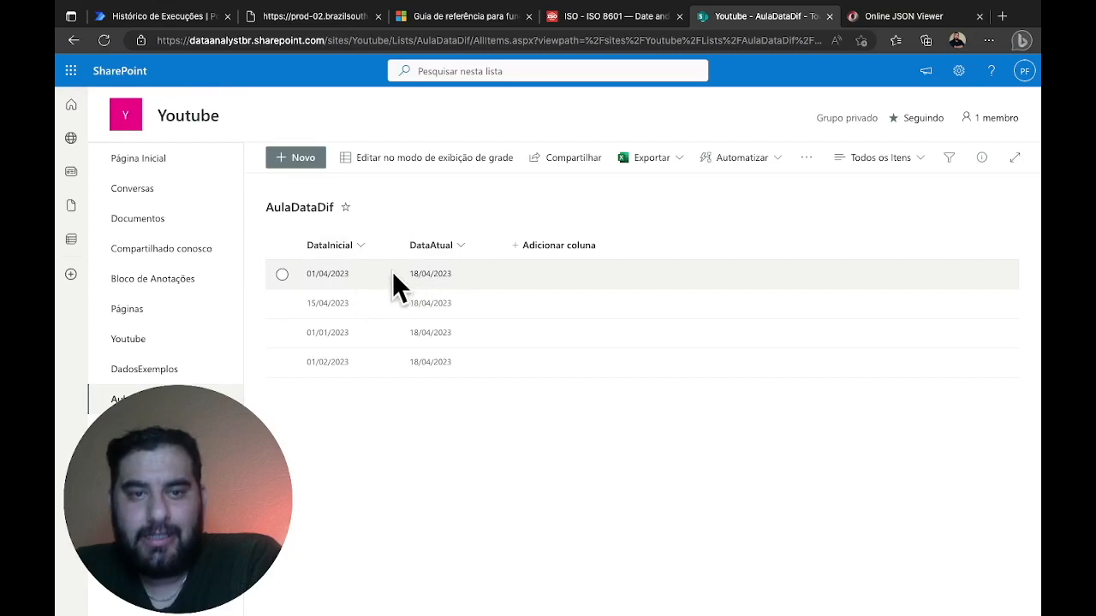
pyautogui.click(191, 16)
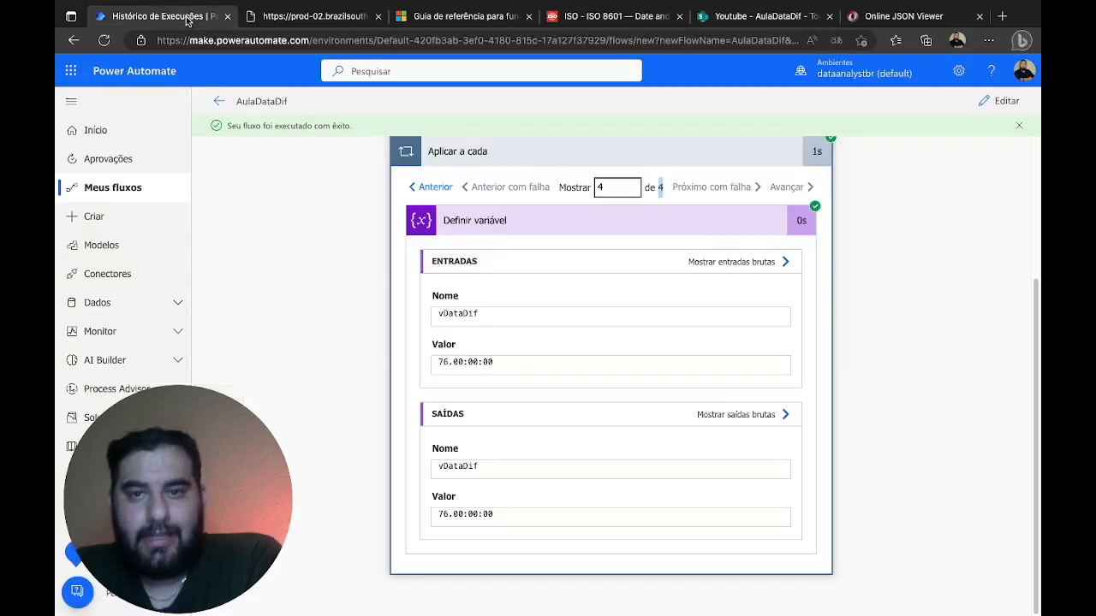
# Go back through the loop iterations to the first one and highlight its vDataDif output value
pyautogui.click(417, 188)
pyautogui.click(434, 186)
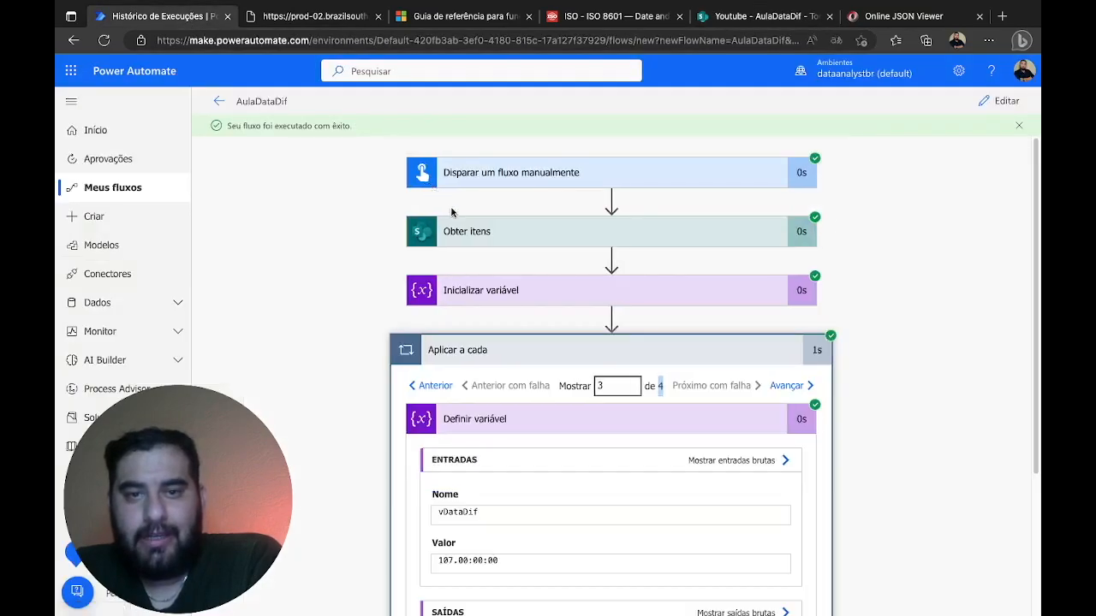
pyautogui.scroll(-10, 496, 393)
pyautogui.click(451, 190)
pyautogui.click(438, 187)
pyautogui.moveTo(444, 513); pyautogui.dragTo(437, 514)
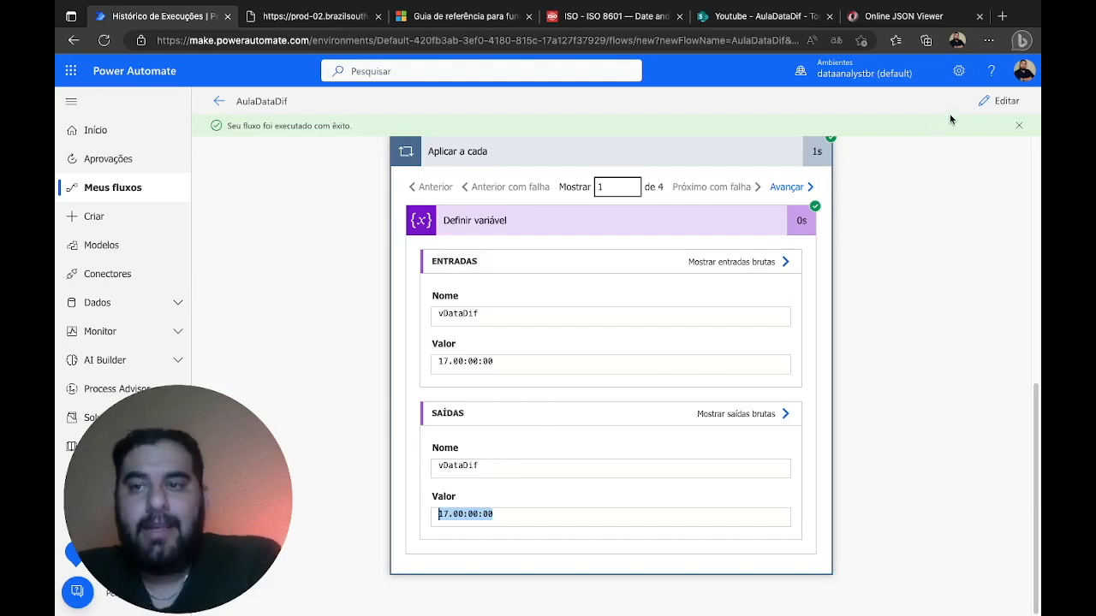
# Open the flow for editing, and copy the example result "1268.00:00:00" from the dateDifference section of the Microsoft function reference
pyautogui.click(998, 101)
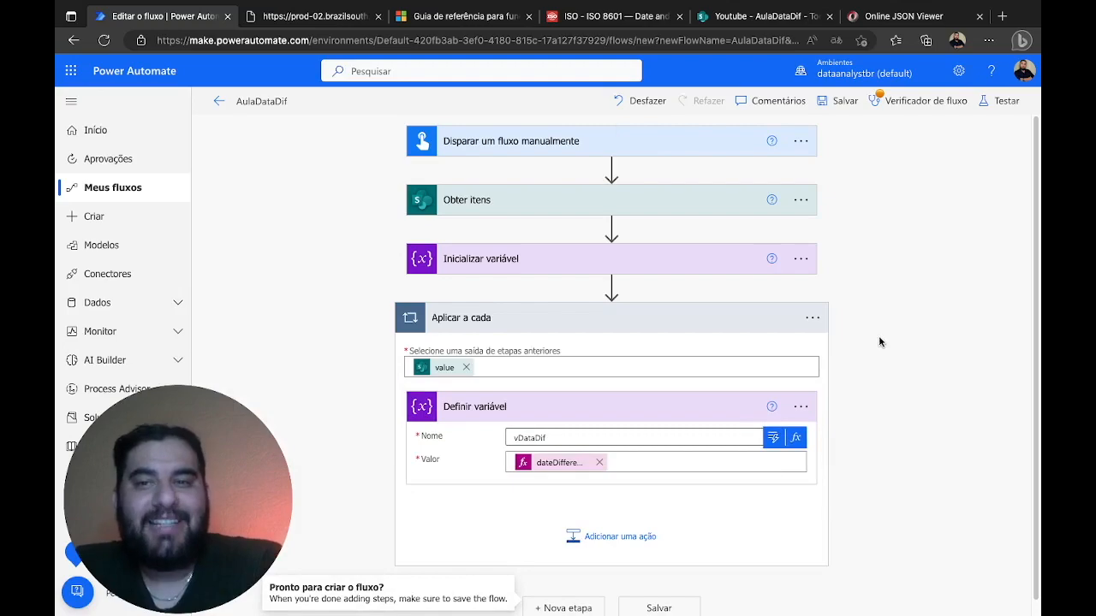
pyautogui.scroll(-1, 878, 343)
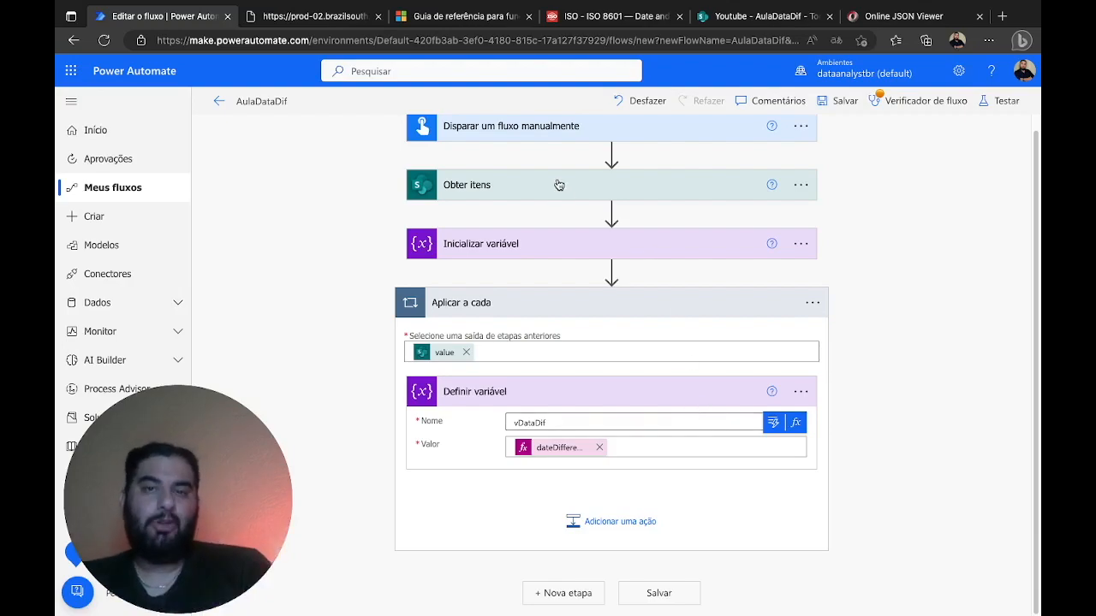
pyautogui.click(460, 19)
pyautogui.moveTo(519, 268); pyautogui.dragTo(434, 271)
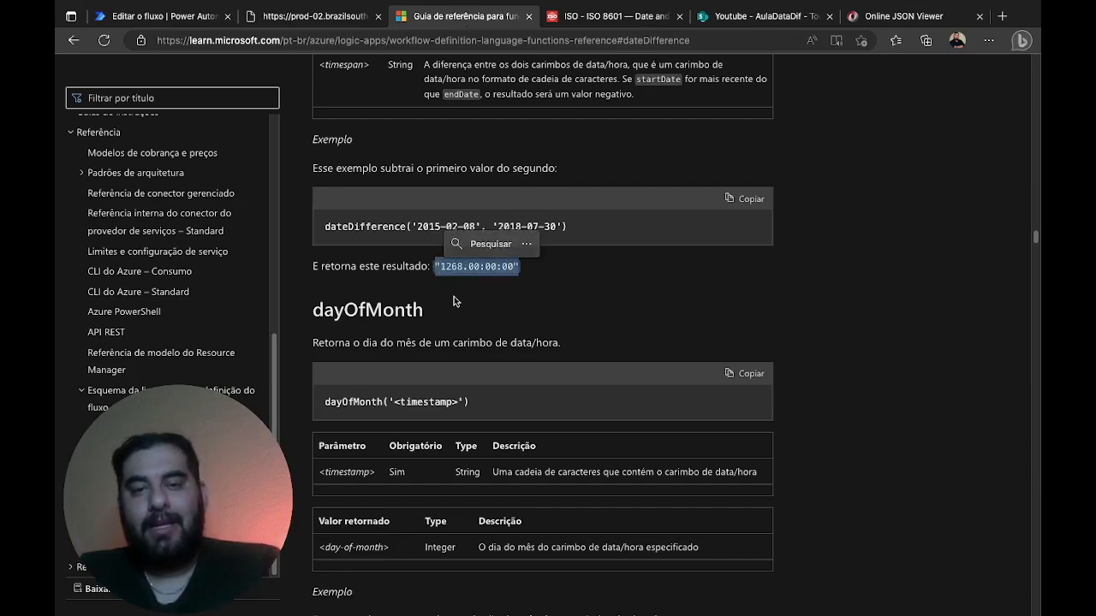
pyautogui.hotkey('ctrl', 'c')
# Back in the Power Automate flow, add an "Inicializar variável" action between the existing variable initialization and the "Aplicar a cada" loop
pyautogui.click(190, 21)
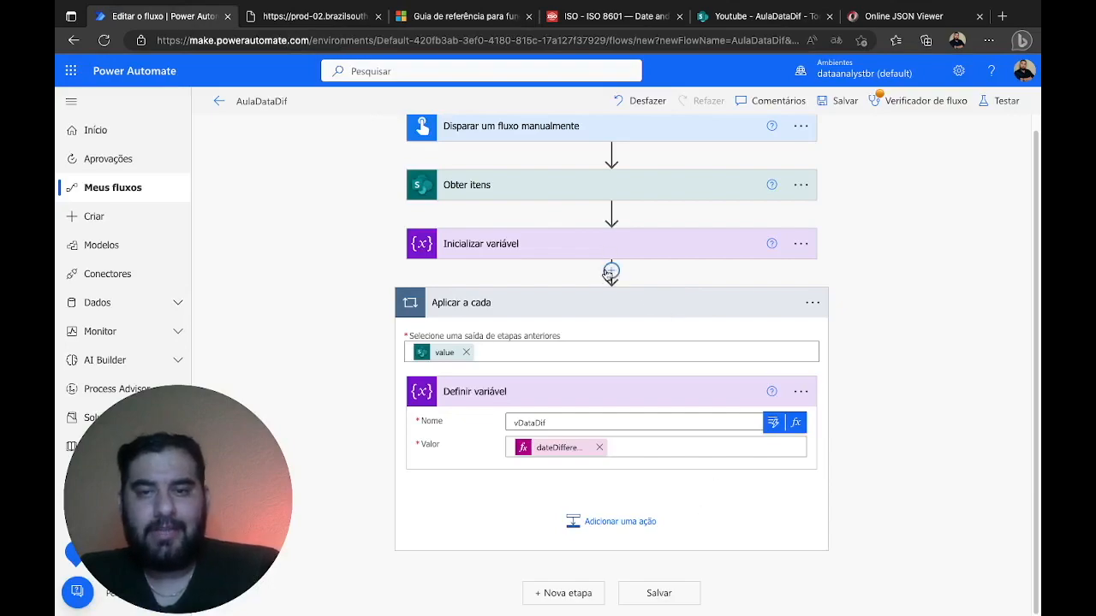
pyautogui.click(611, 273)
pyautogui.click(614, 293)
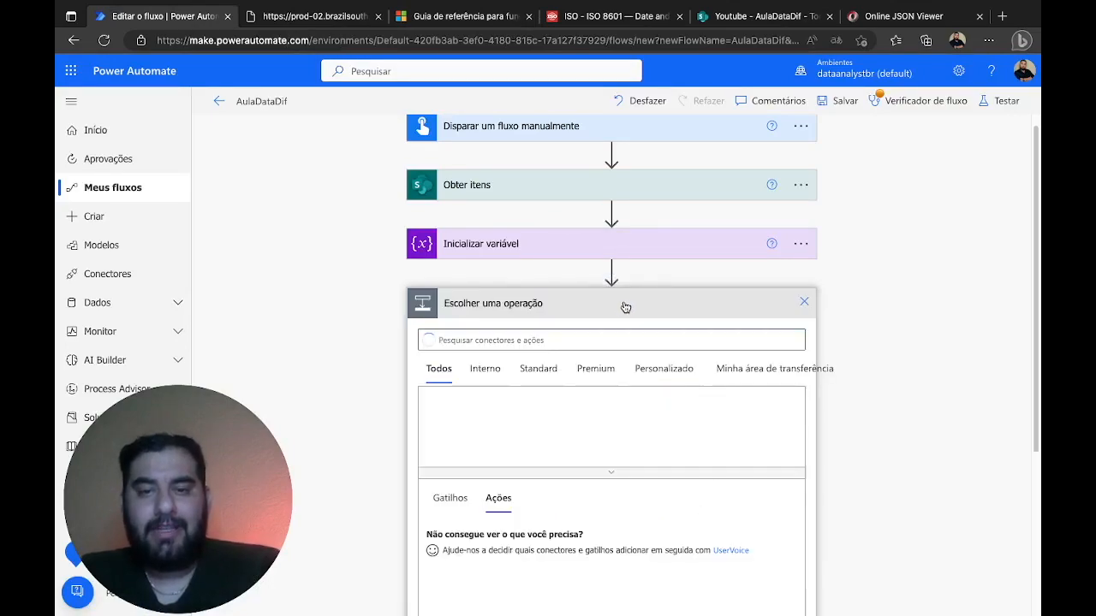
pyautogui.click(570, 340)
pyautogui.write('vari')
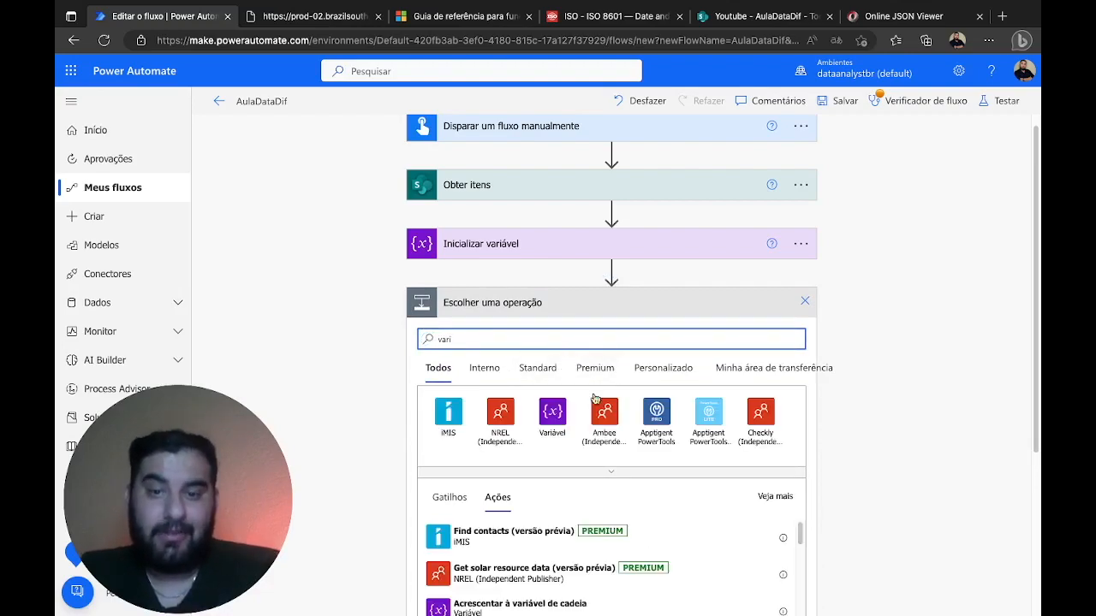
pyautogui.click(565, 425)
pyautogui.scroll(-3, 578, 398)
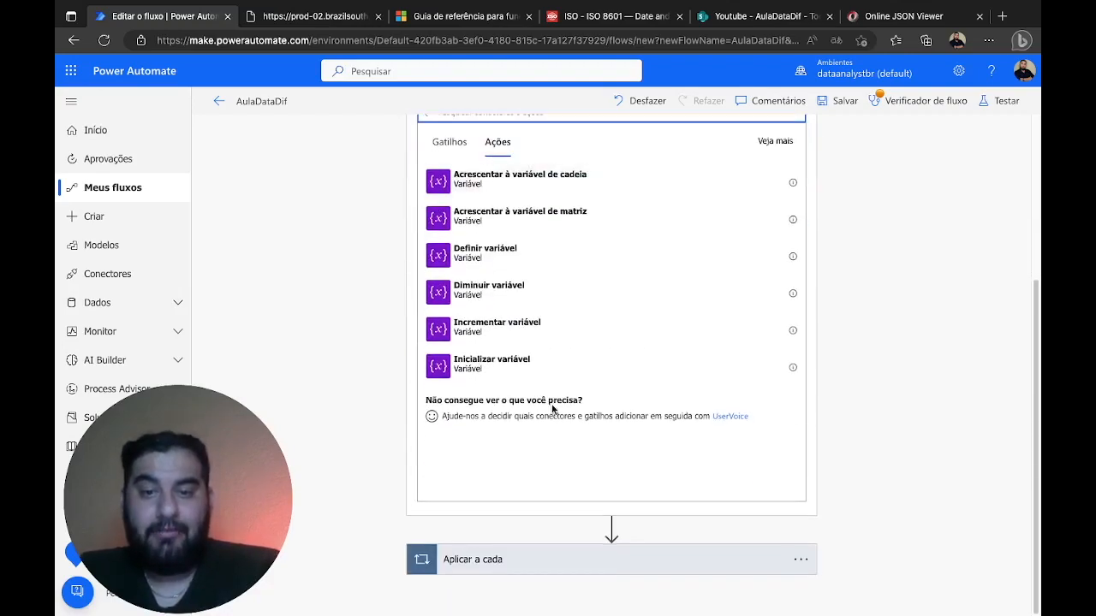
pyautogui.click(517, 362)
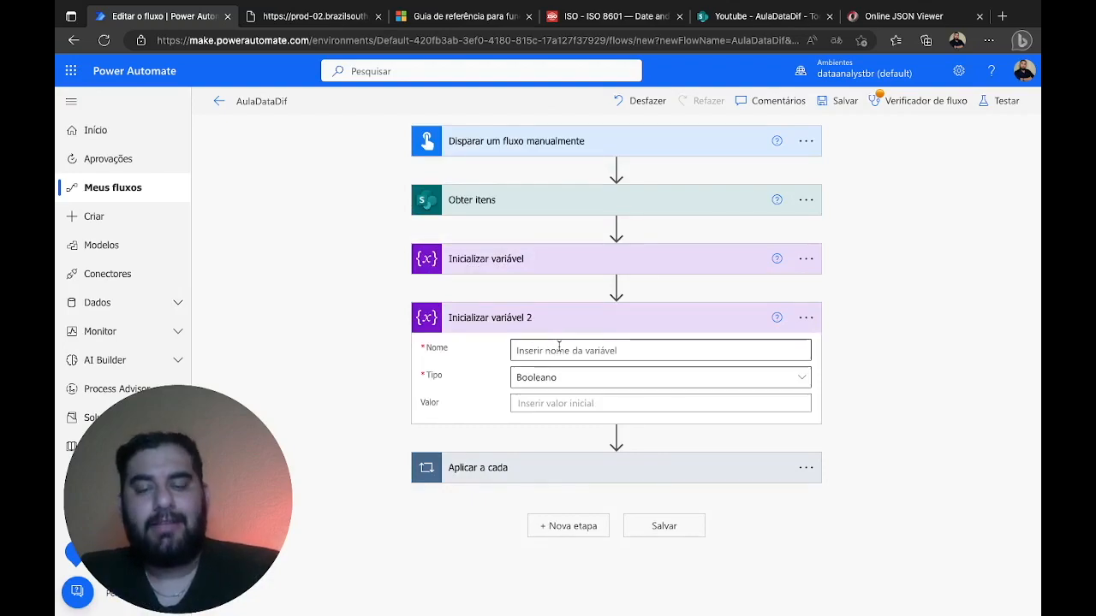
# Name the new variable vMatriz and set its type to Matriz
pyautogui.click(548, 350)
pyautogui.write('vMatriz')
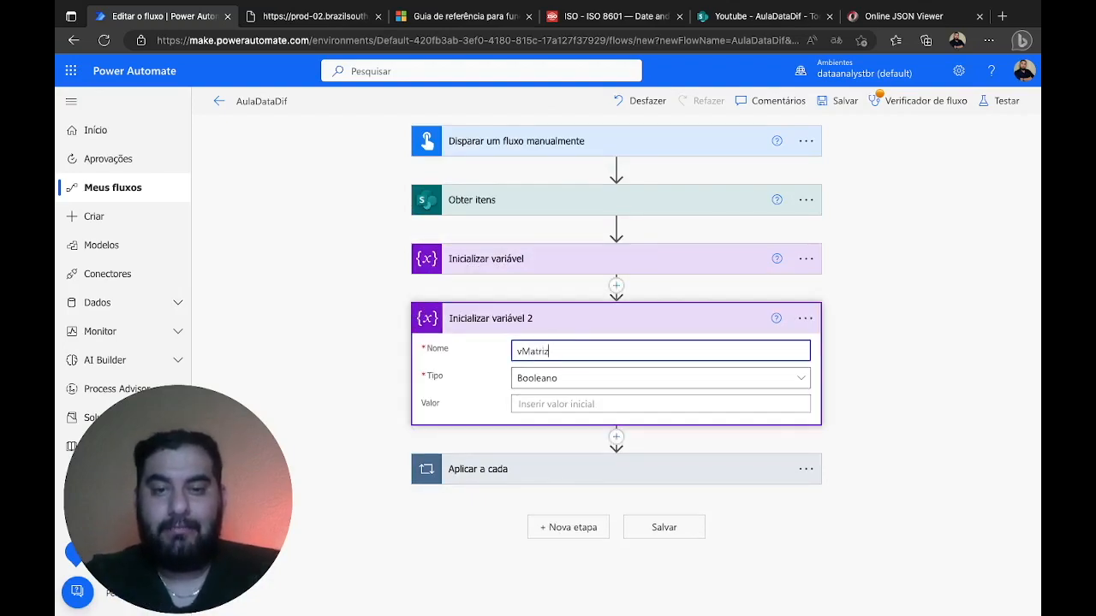
pyautogui.click(577, 378)
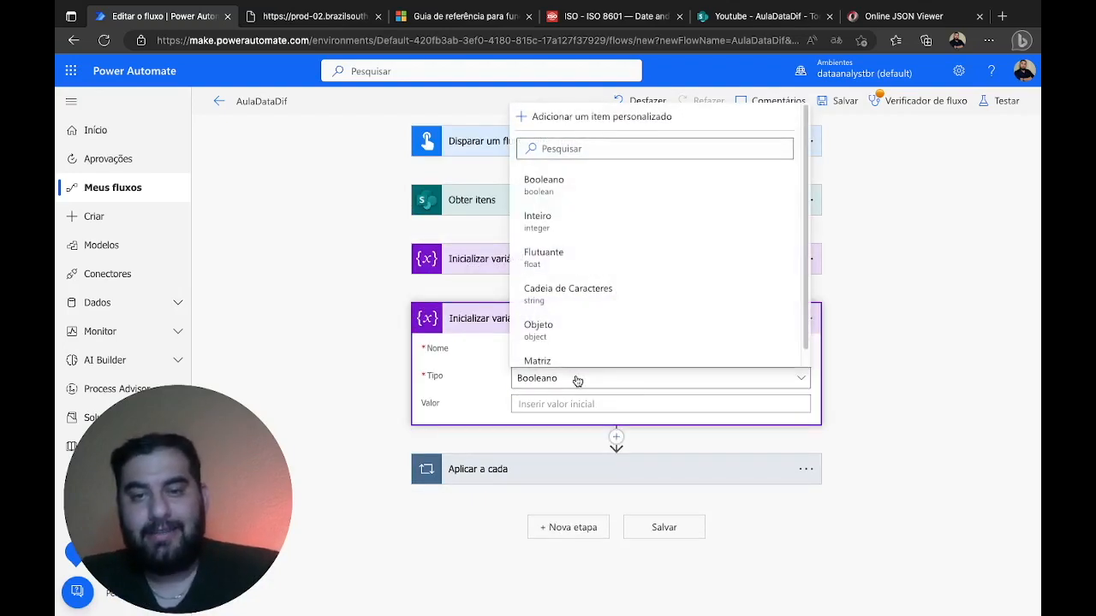
pyautogui.scroll(-1, 569, 348)
pyautogui.click(568, 348)
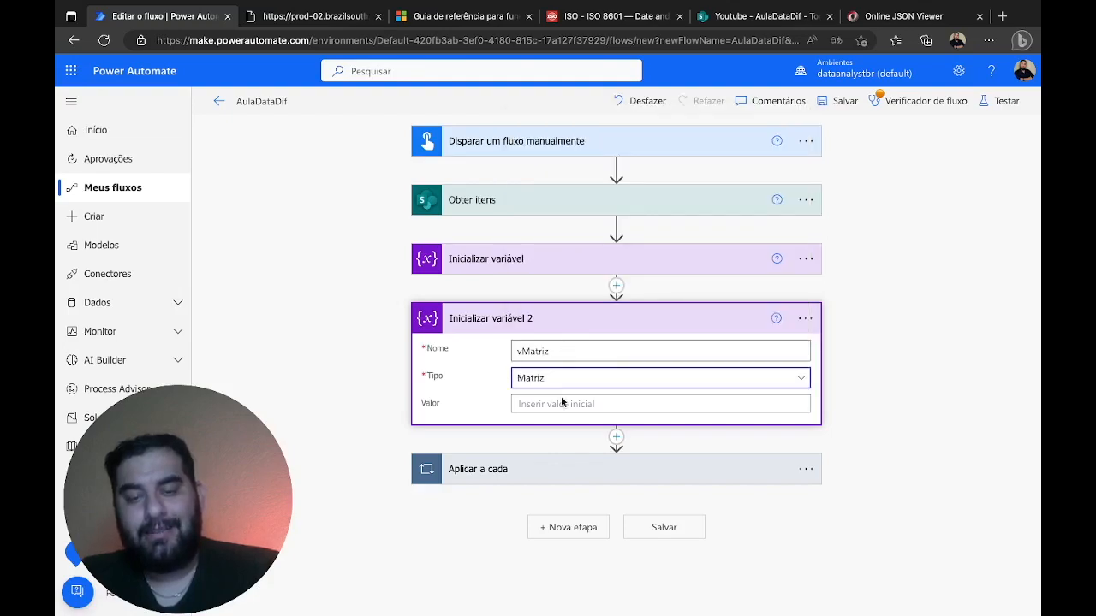
pyautogui.click(561, 405)
# Rename the vMatriz action as "Inicializar variável: vMatriz"
pyautogui.click(805, 318)
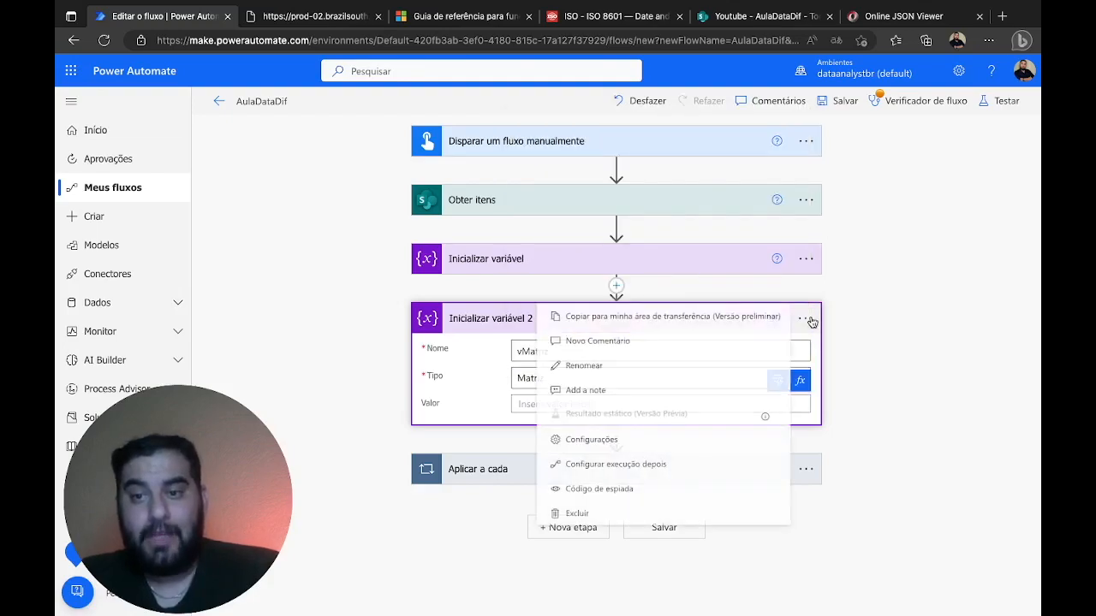
pyautogui.click(655, 379)
pyautogui.click(633, 319)
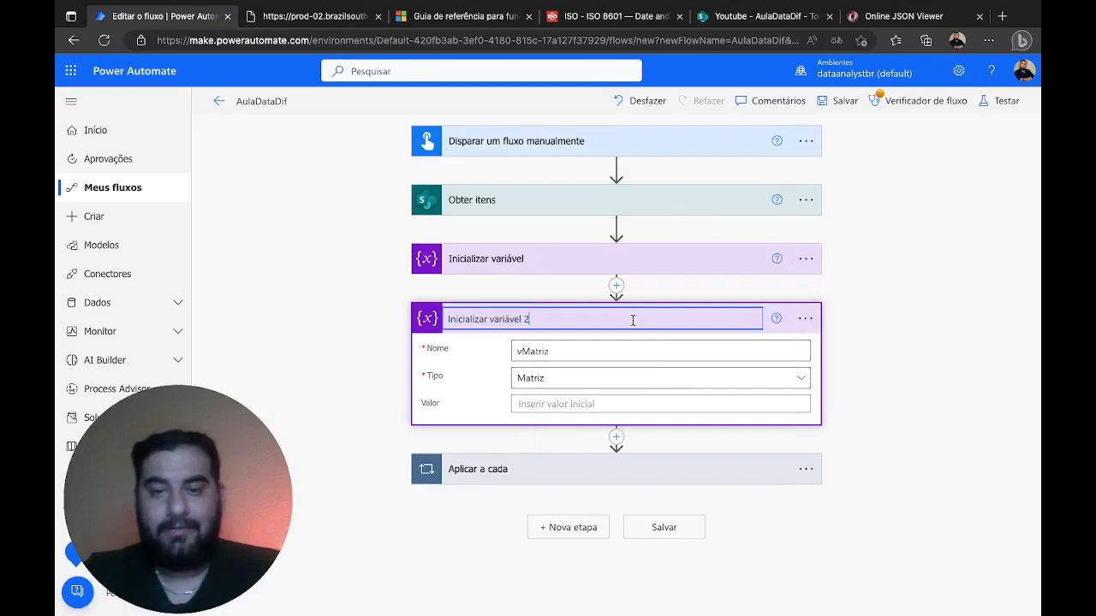
pyautogui.write(': vMa')
pyautogui.press('Return')
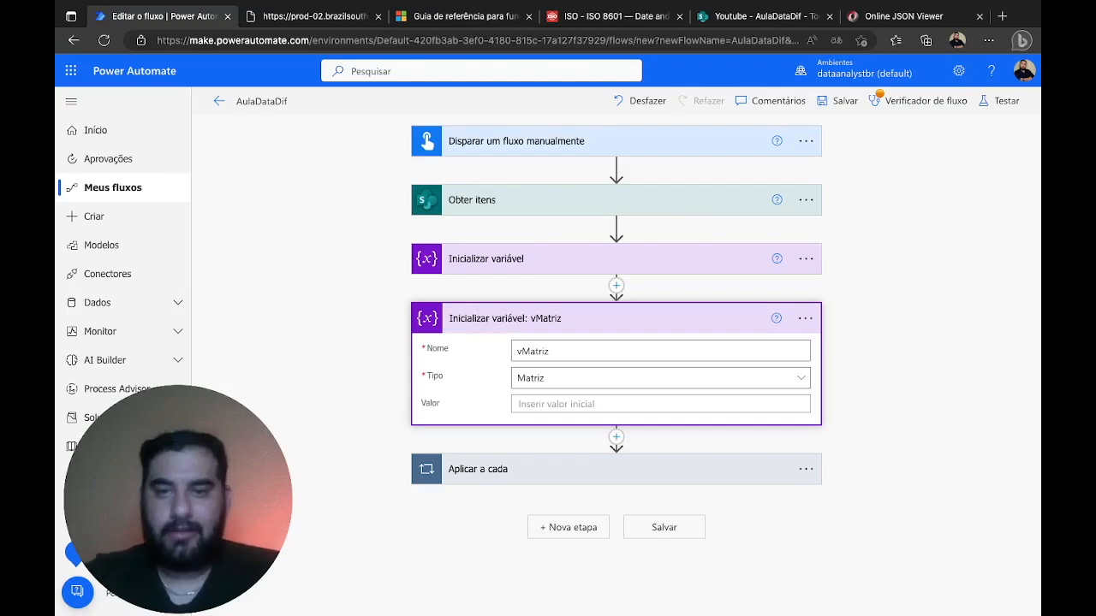
# Expand the first variable initialization action and rename it as "Inicializar variável: vDataDif"
pyautogui.click(757, 265)
pyautogui.click(800, 259)
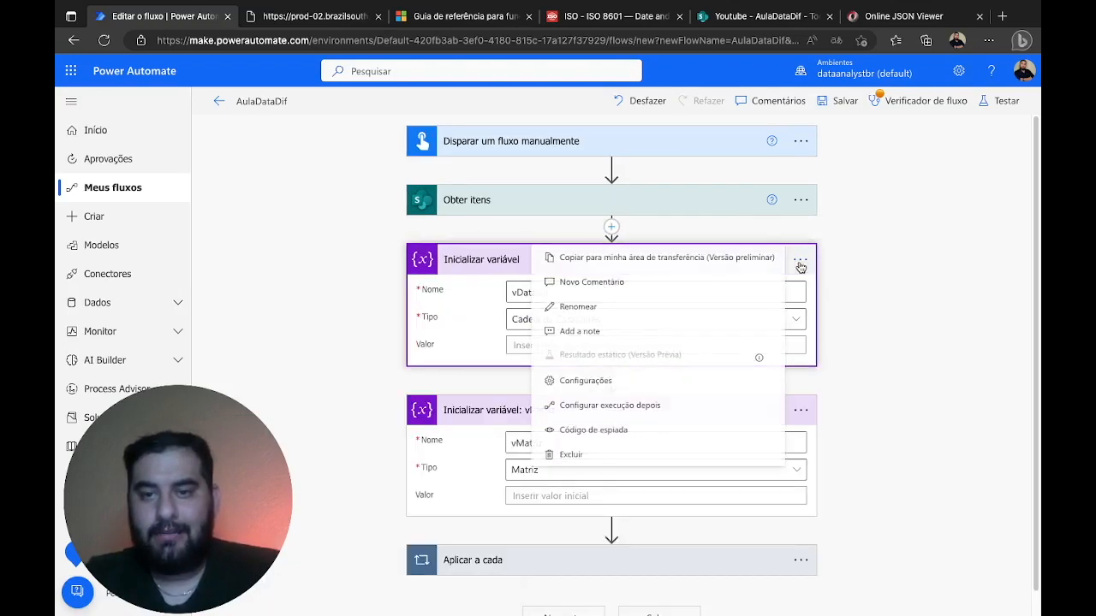
pyautogui.click(613, 310)
pyautogui.click(533, 264)
pyautogui.write(': ')
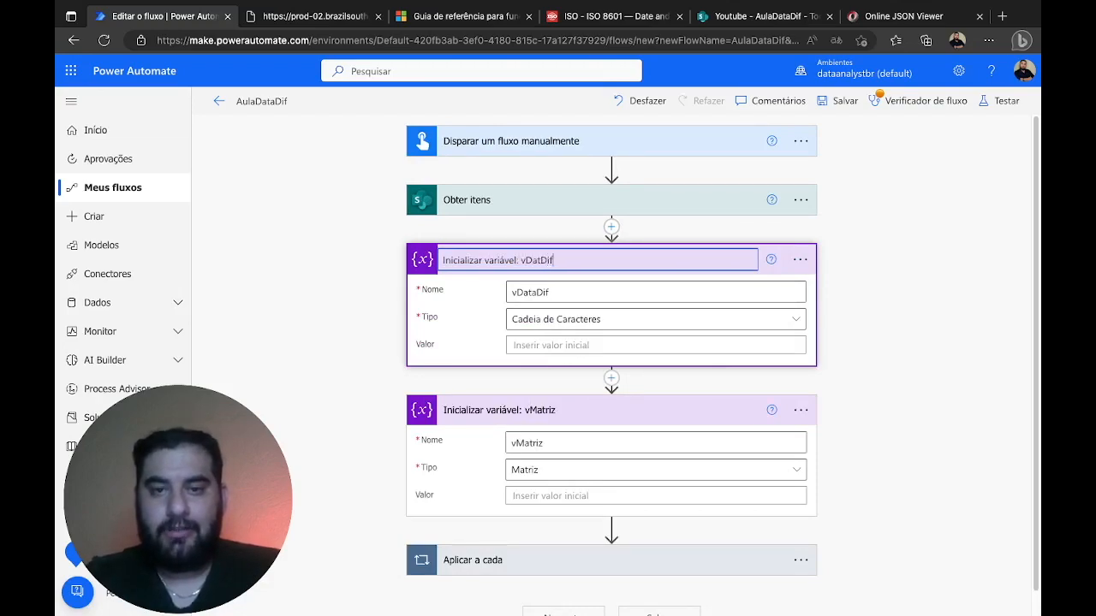
pyautogui.write('vDataDif')
pyautogui.click(540, 260)
pyautogui.write('a')
pyautogui.press('Return')
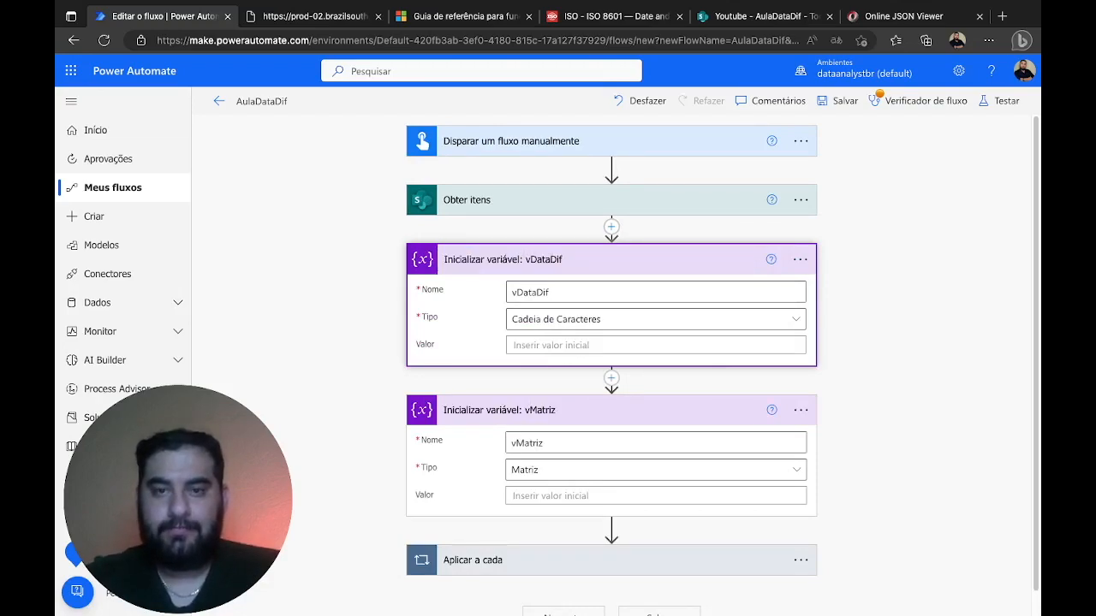
# Add another "Inicializar variável" action between the vMatriz initialization and the "Aplicar a cada" loop
pyautogui.scroll(-1, 786, 364)
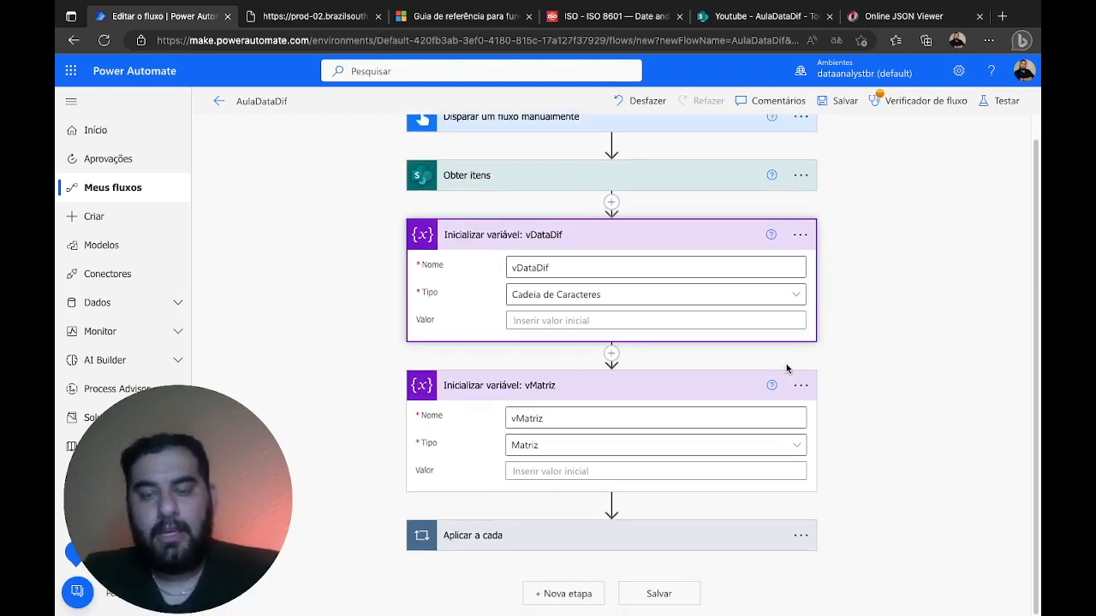
pyautogui.click(613, 504)
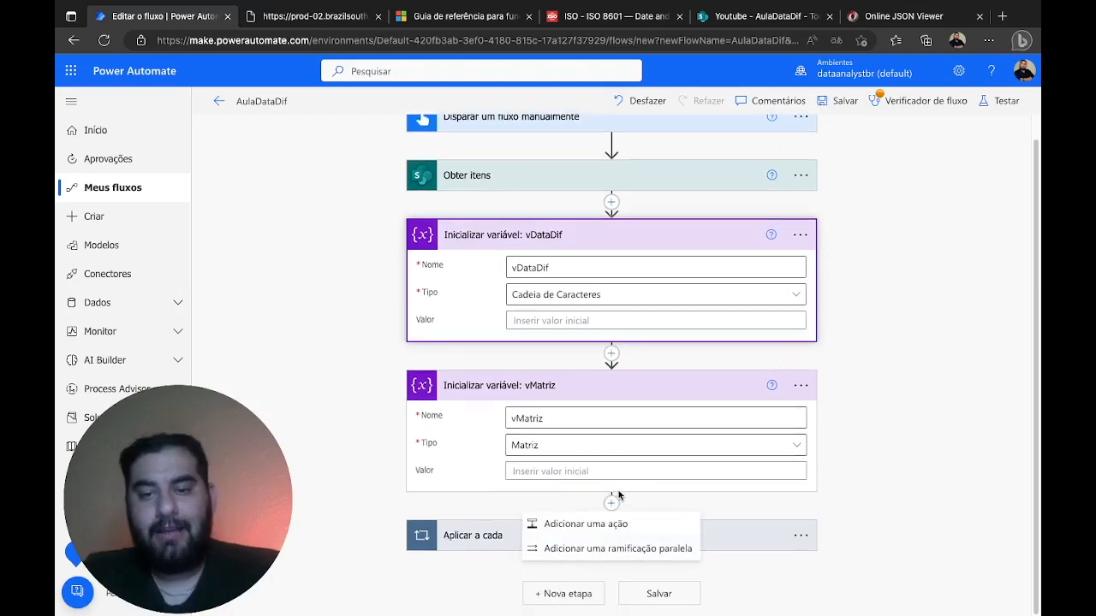
pyautogui.click(585, 524)
pyautogui.write('vari')
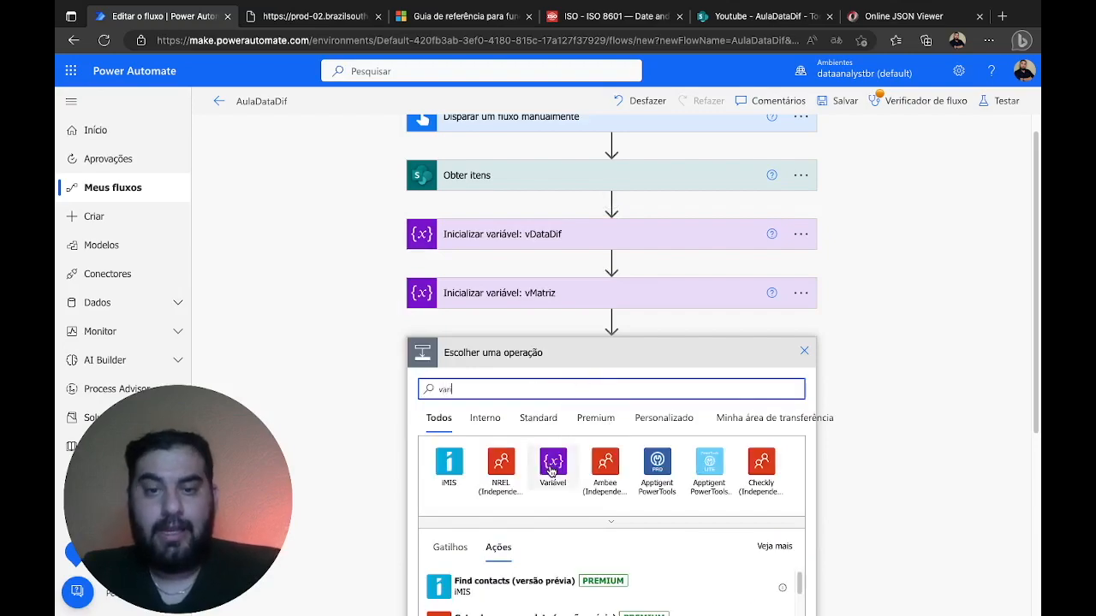
pyautogui.click(552, 470)
pyautogui.scroll(-3, 512, 488)
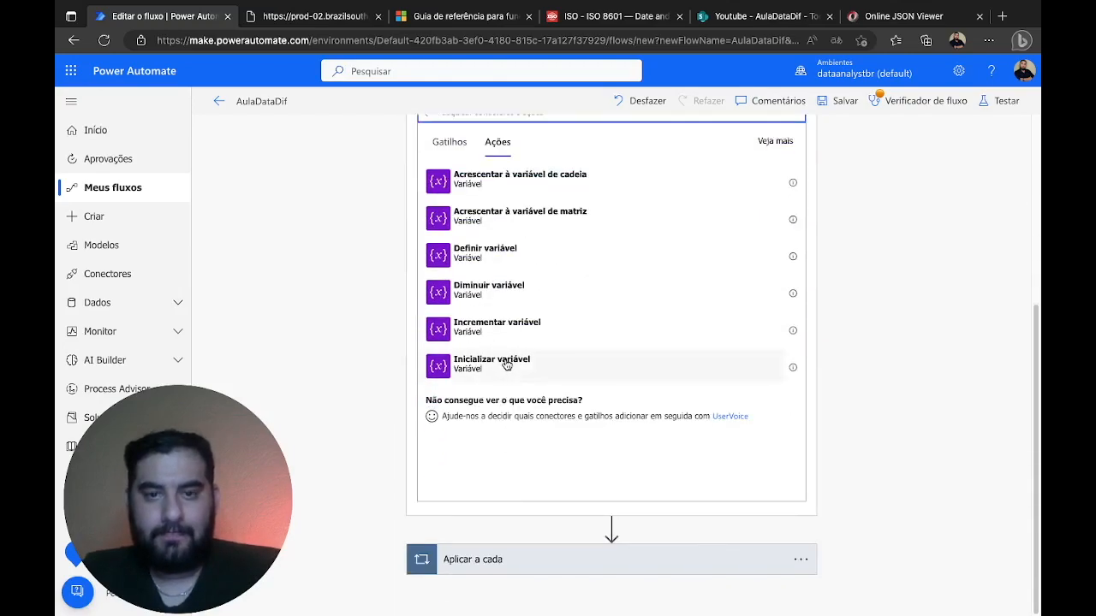
pyautogui.click(602, 376)
# Name the new variable vDiferenca and rename its action as "Inicializar variável: vDiferenca"
pyautogui.click(588, 410)
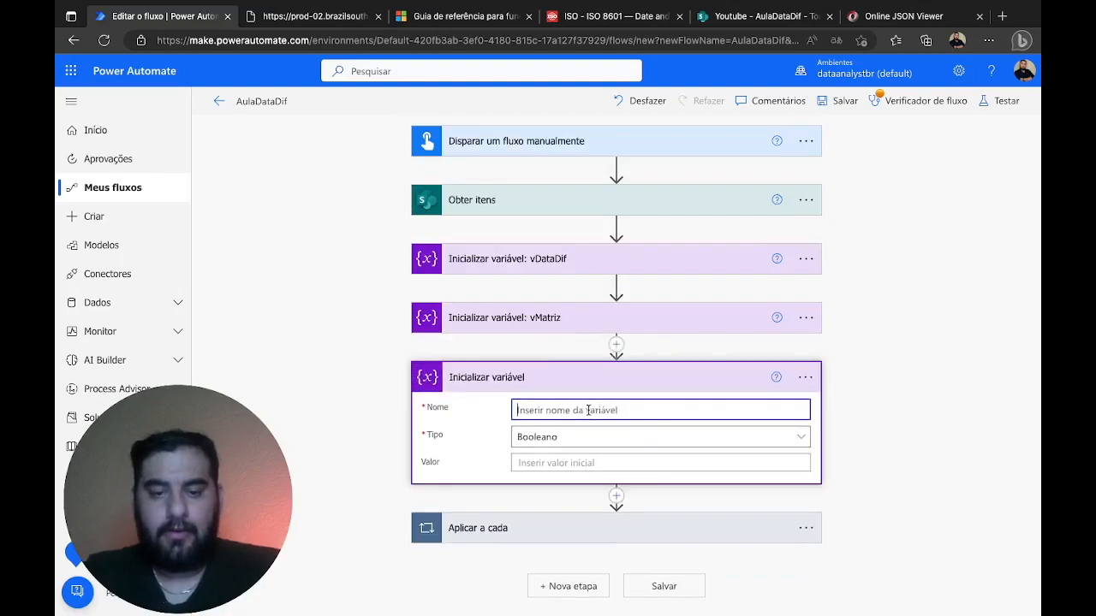
pyautogui.write('vDiferenca')
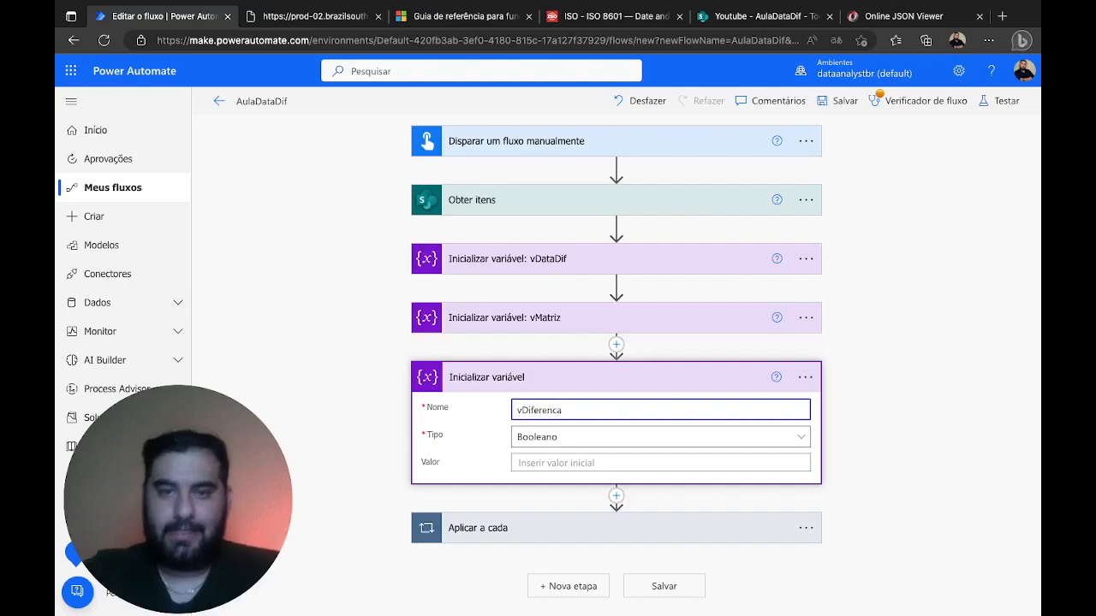
pyautogui.click(805, 377)
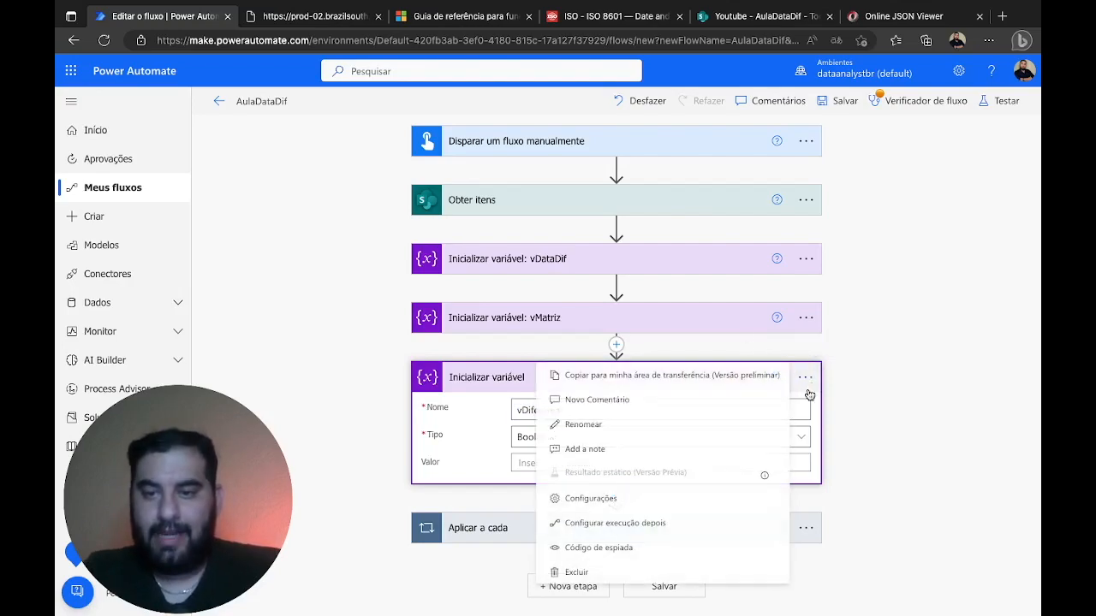
pyautogui.click(666, 428)
pyautogui.click(588, 376)
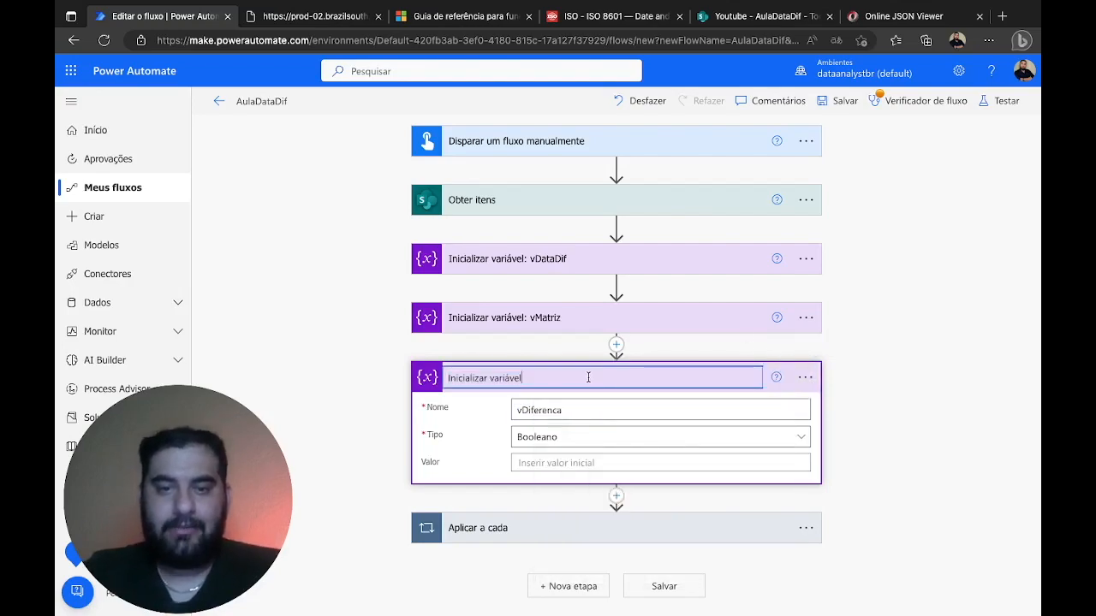
pyautogui.write(': vDiferenca')
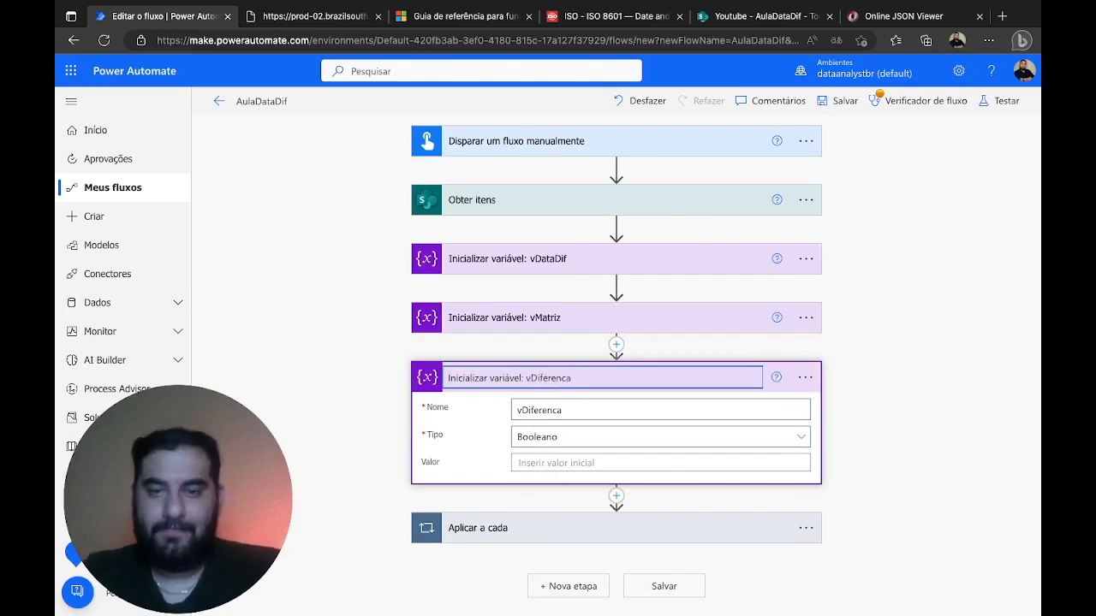
pyautogui.click(848, 397)
# Set the vDiferenca variable's type to Inteiro and rename its action as "Inicializar variável: vDiferenca - Resultado"
pyautogui.click(636, 443)
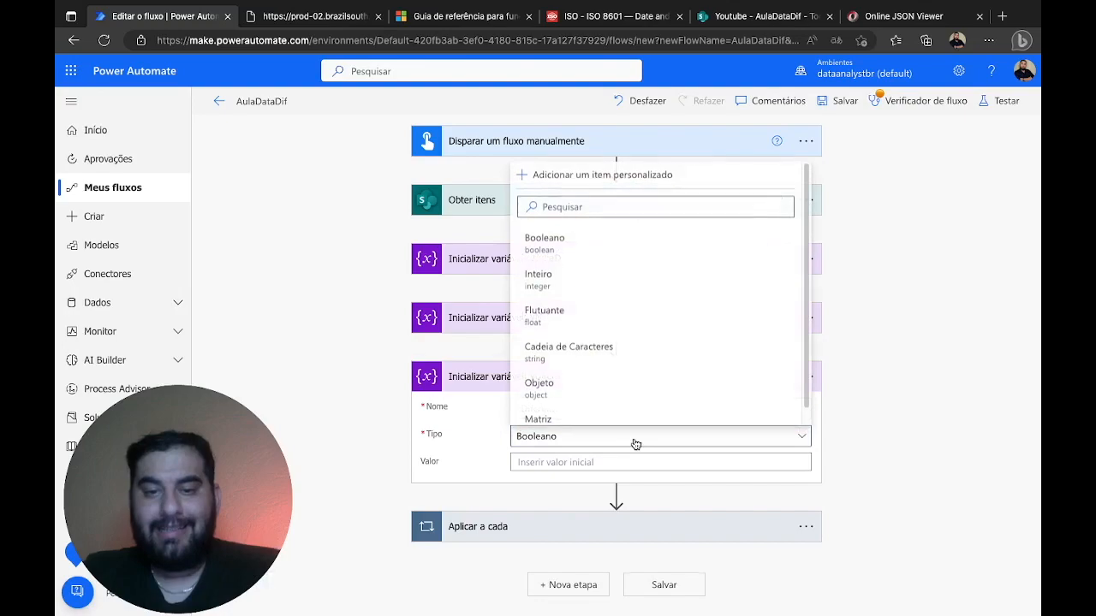
pyautogui.click(589, 281)
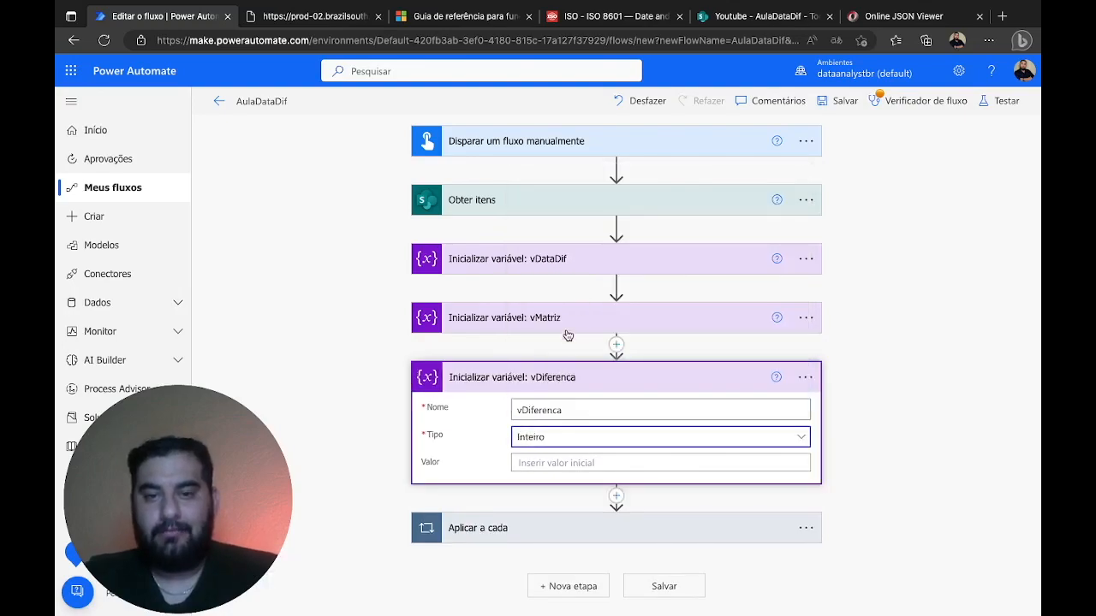
pyautogui.click(804, 381)
pyautogui.click(664, 428)
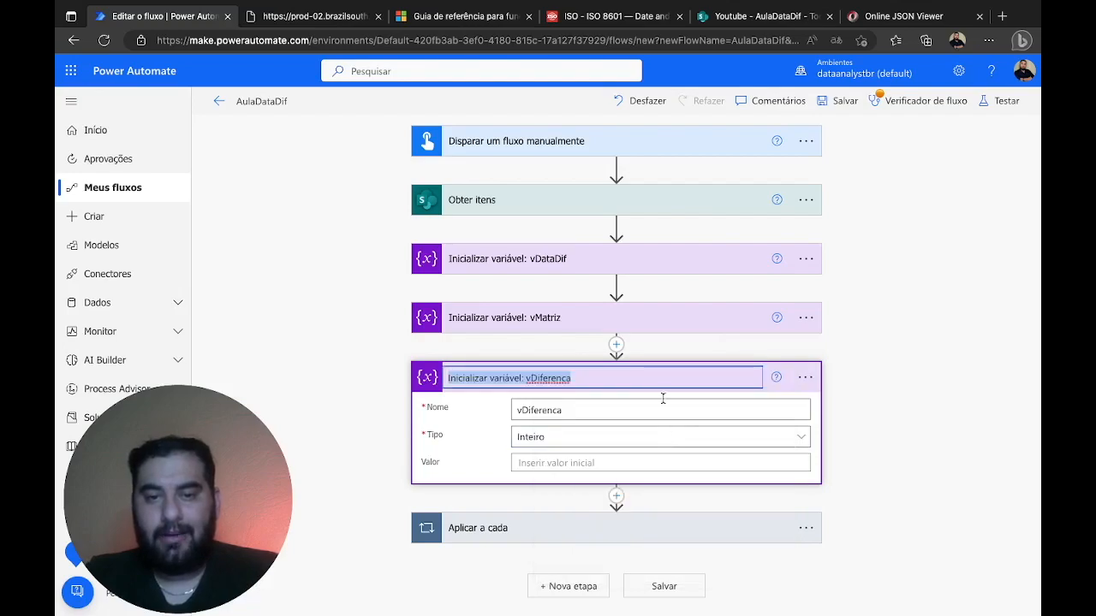
pyautogui.click(650, 379)
pyautogui.write('- Resultado')
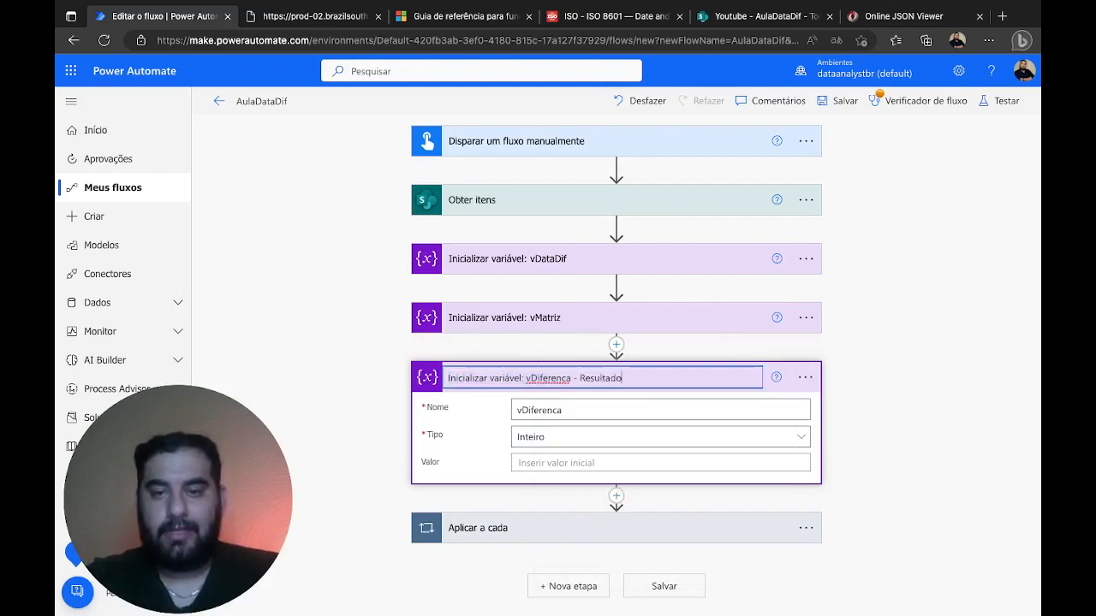
pyautogui.press('Return')
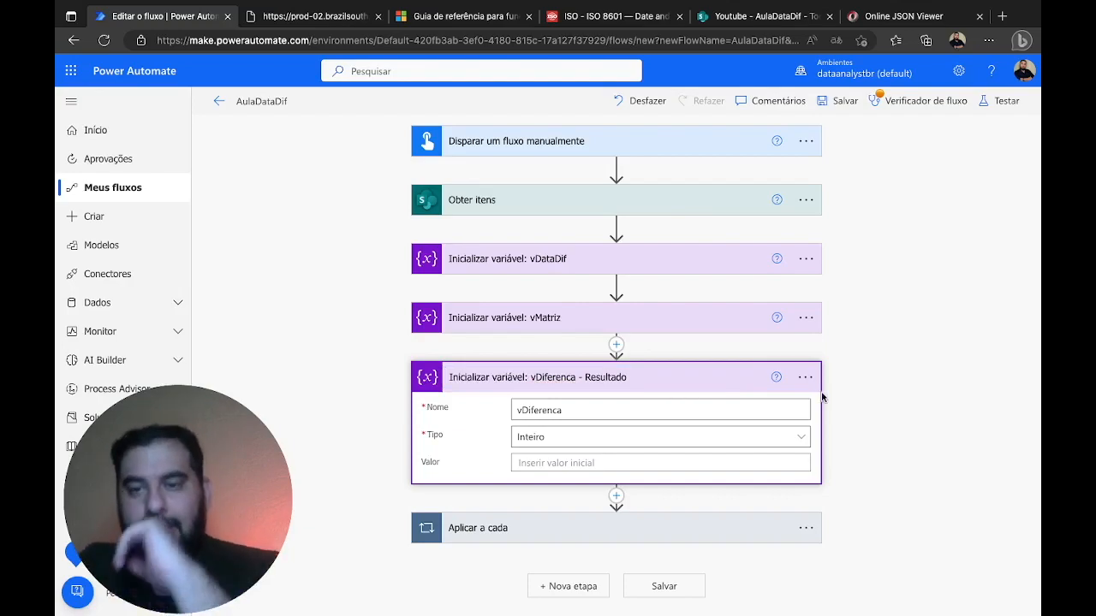
# Add a second "Definir variável" action at the end of the "Aplicar a cada" loop and select vMatriz as its variable
pyautogui.click(694, 379)
pyautogui.click(681, 428)
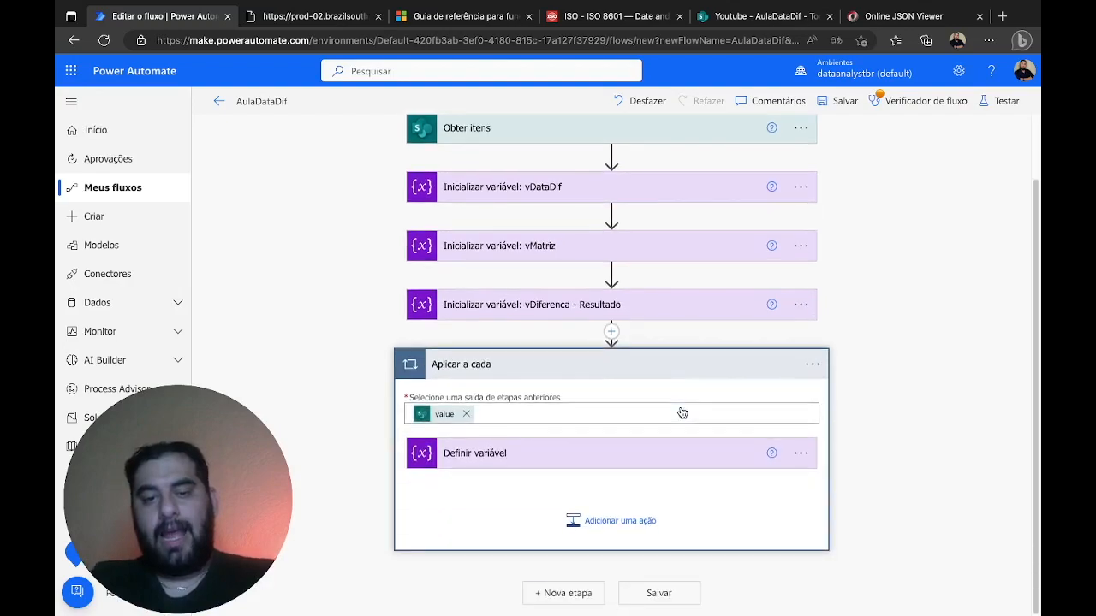
pyautogui.click(615, 515)
pyautogui.write('vari')
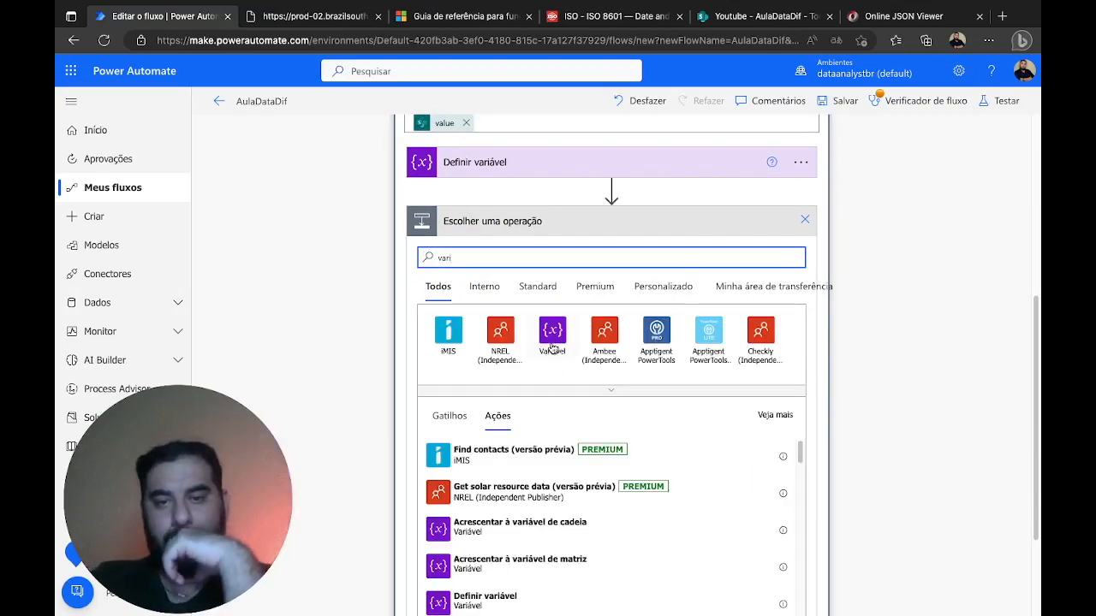
pyautogui.click(552, 338)
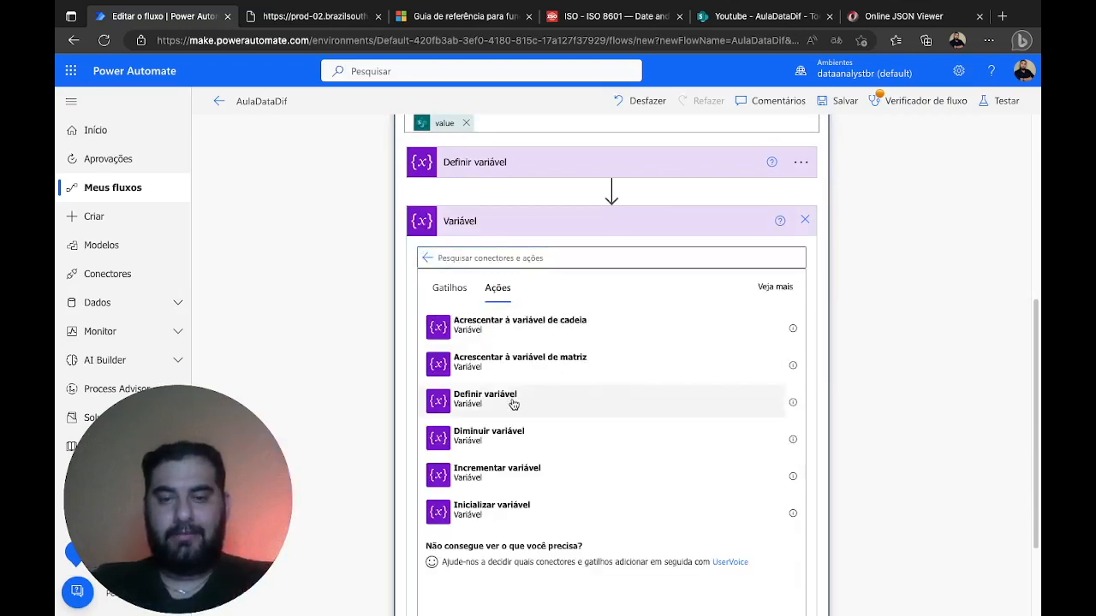
pyautogui.click(513, 402)
pyautogui.click(803, 428)
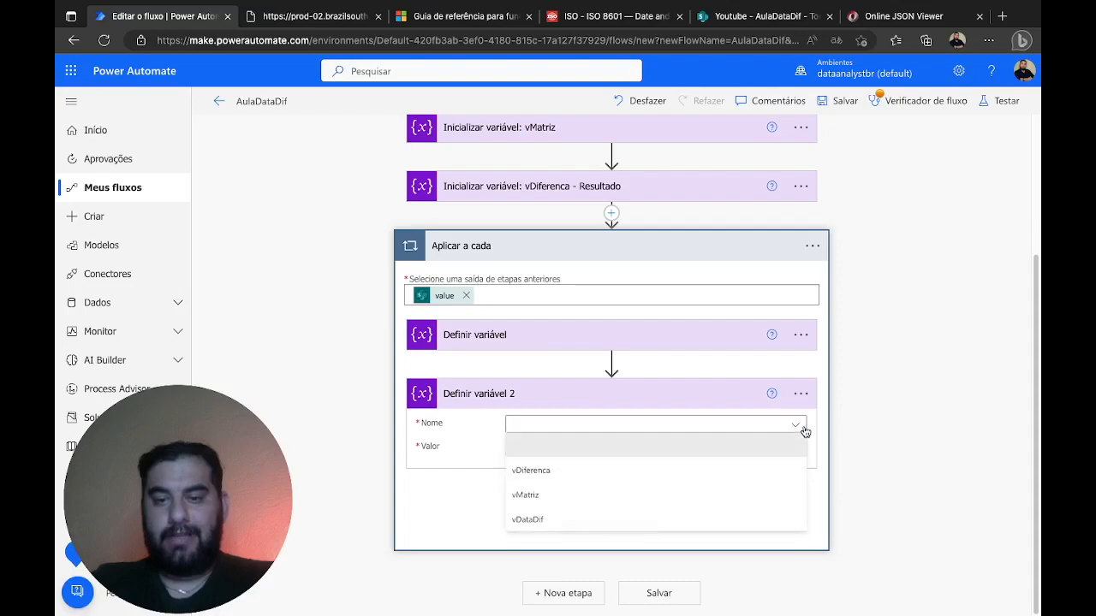
pyautogui.click(556, 501)
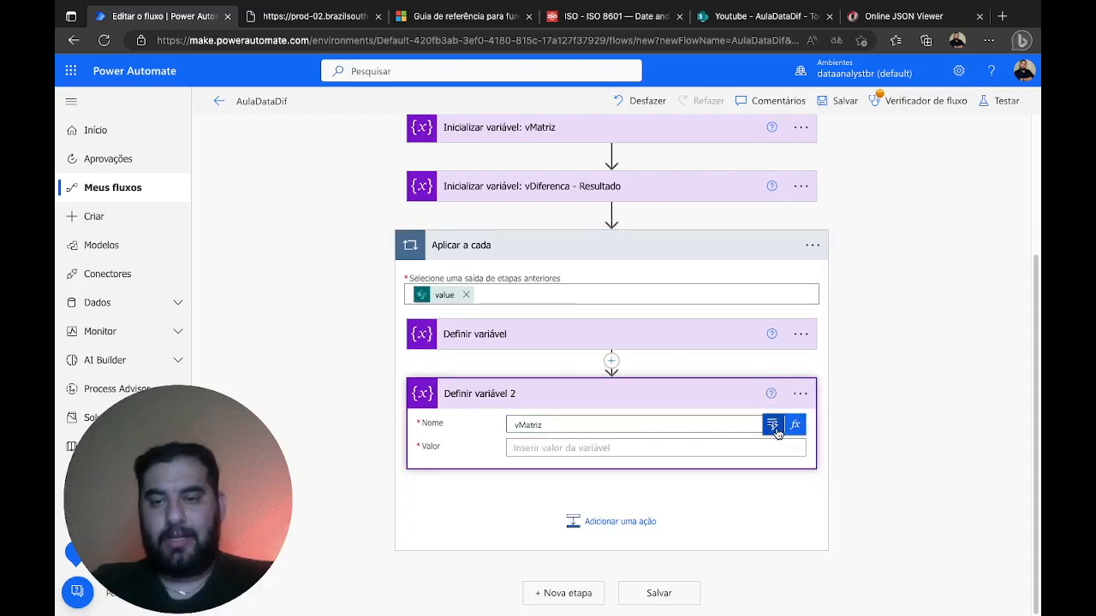
# Start an expression with the split() function for the value of vMatriz
pyautogui.click(775, 428)
pyautogui.click(624, 140)
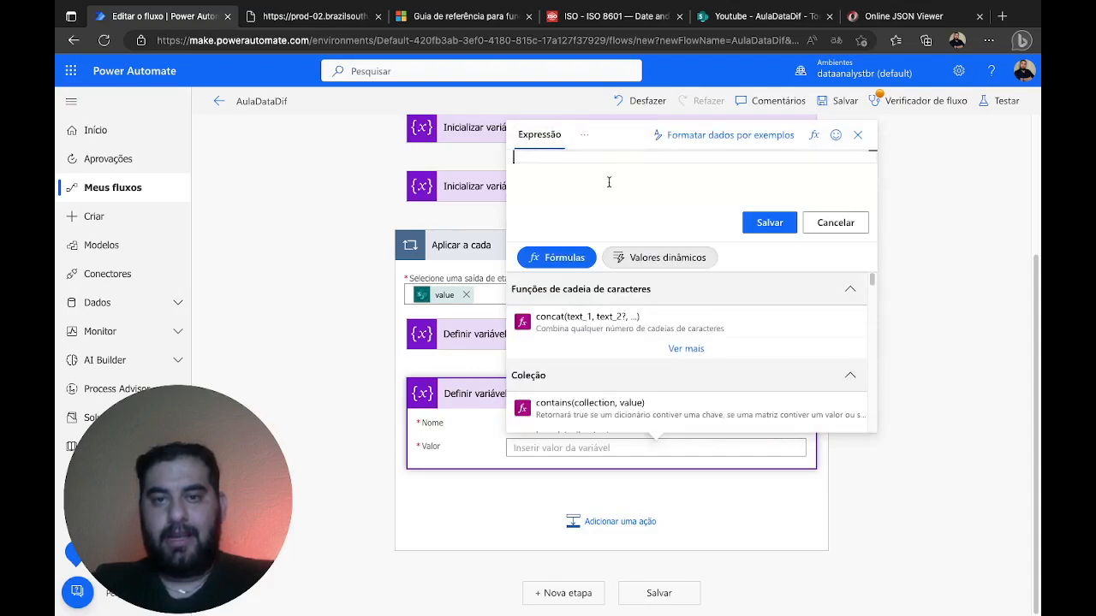
pyautogui.write('split')
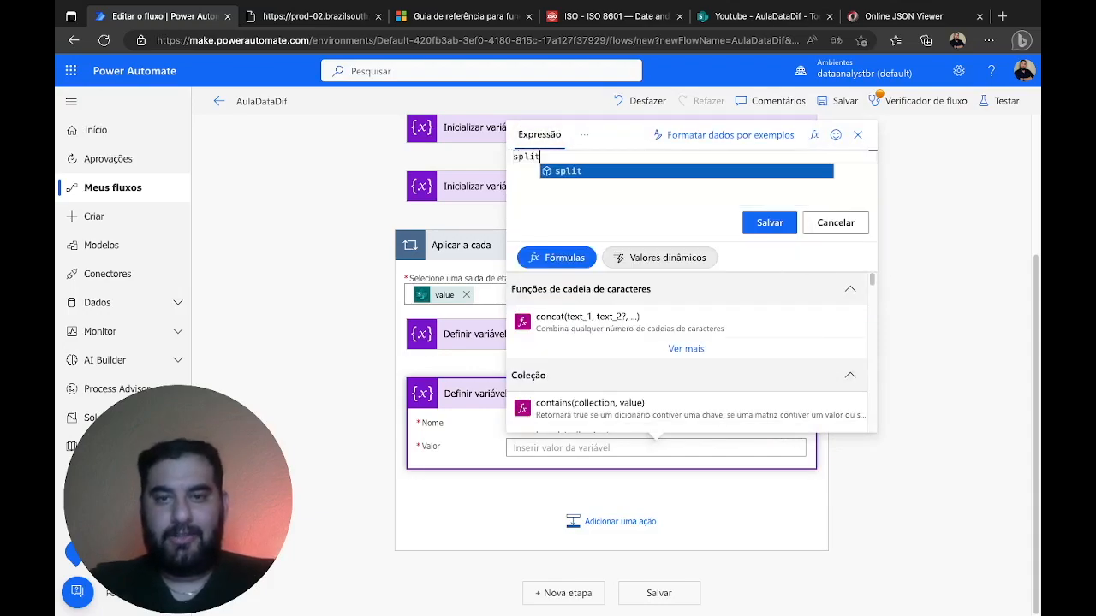
pyautogui.write('(')
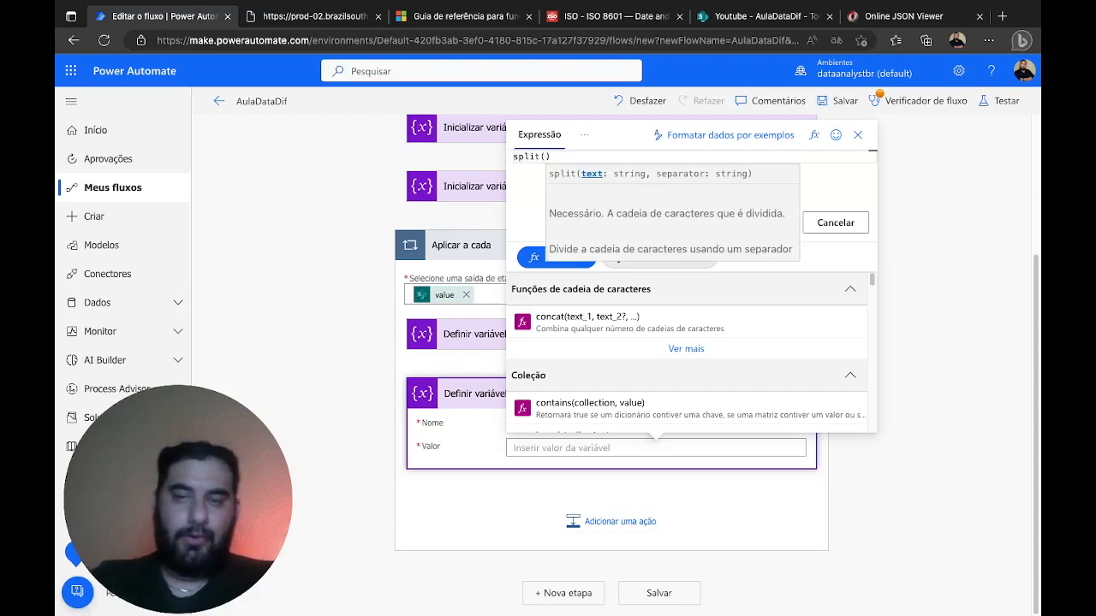
# Examine the format of the dateDifference example result in the Microsoft Learn function reference and return to the flow
pyautogui.click(463, 15)
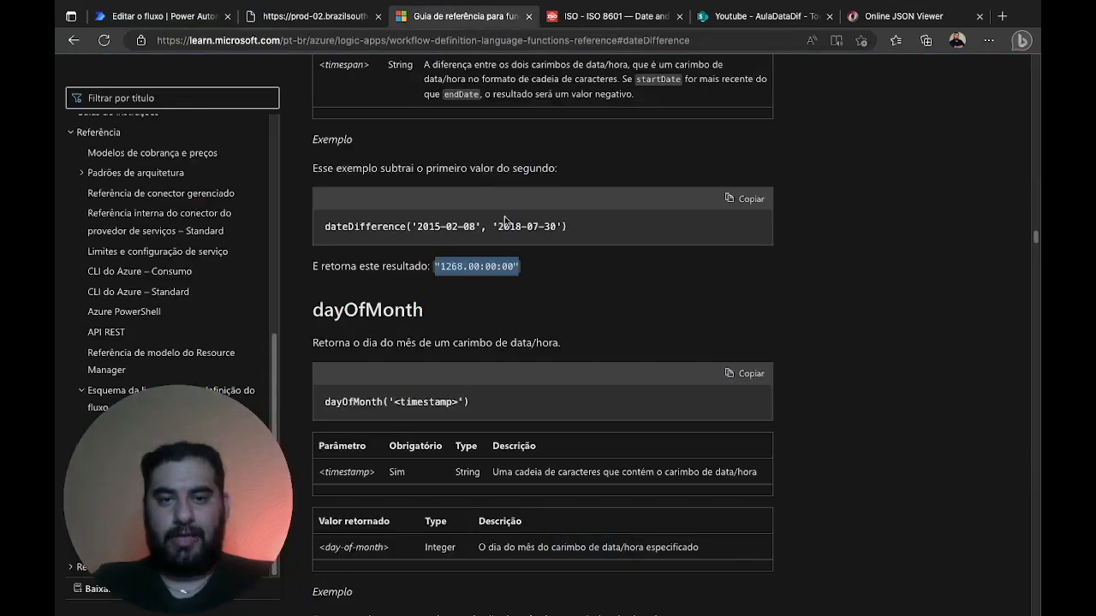
pyautogui.click(483, 300)
pyautogui.moveTo(443, 267); pyautogui.dragTo(463, 267)
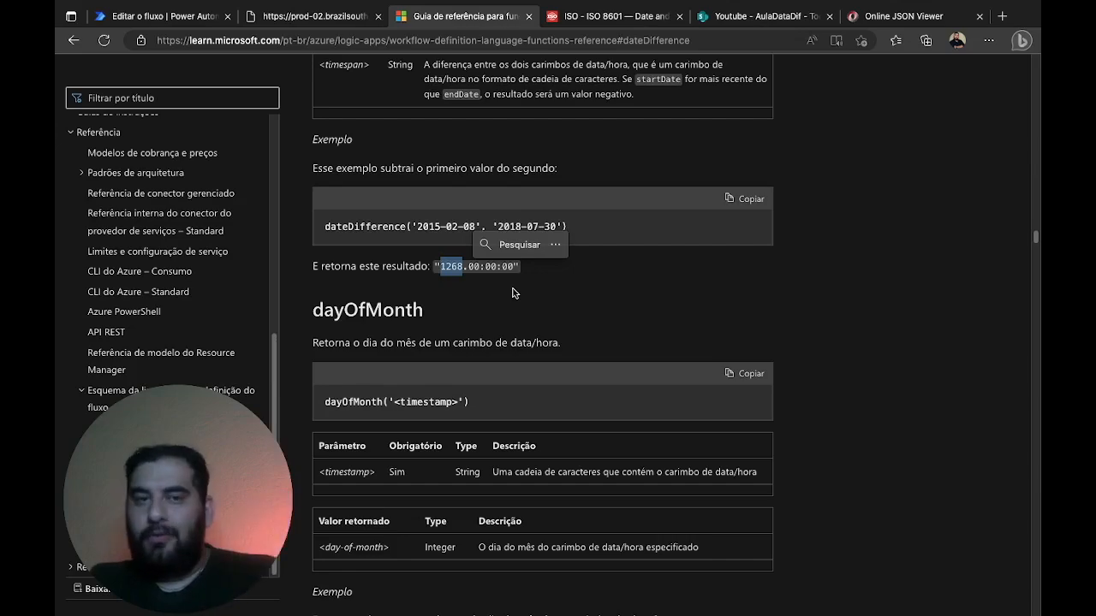
pyautogui.click(197, 24)
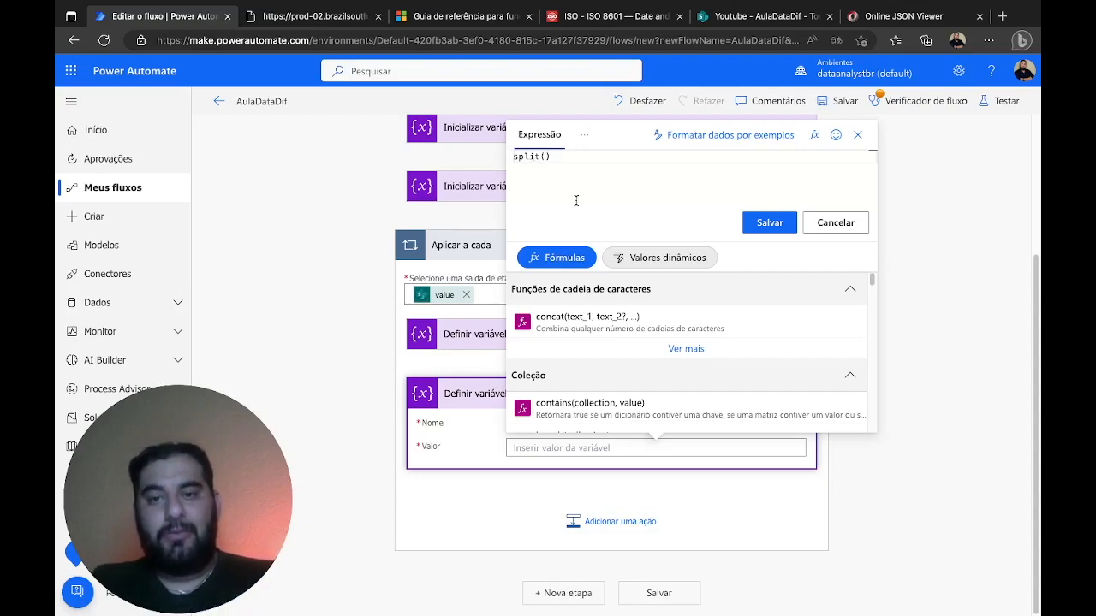
# Enter variables('vDataDif') as the text argument of the split() expression
pyautogui.click(657, 266)
pyautogui.scroll(-1, 652, 353)
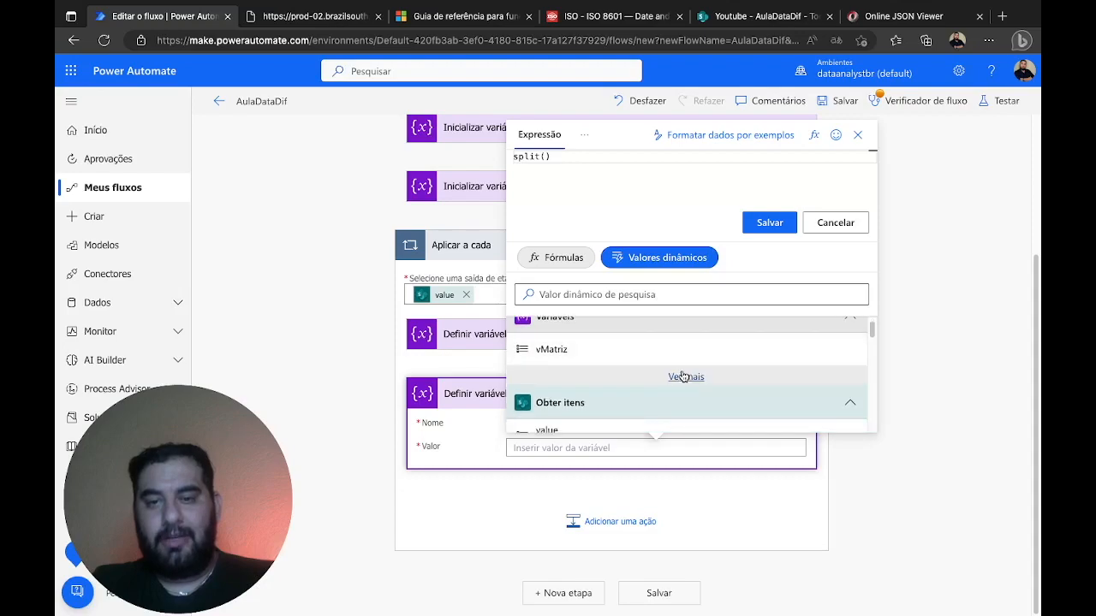
pyautogui.click(685, 375)
pyautogui.scroll(-2, 640, 374)
pyautogui.scroll(1, 641, 374)
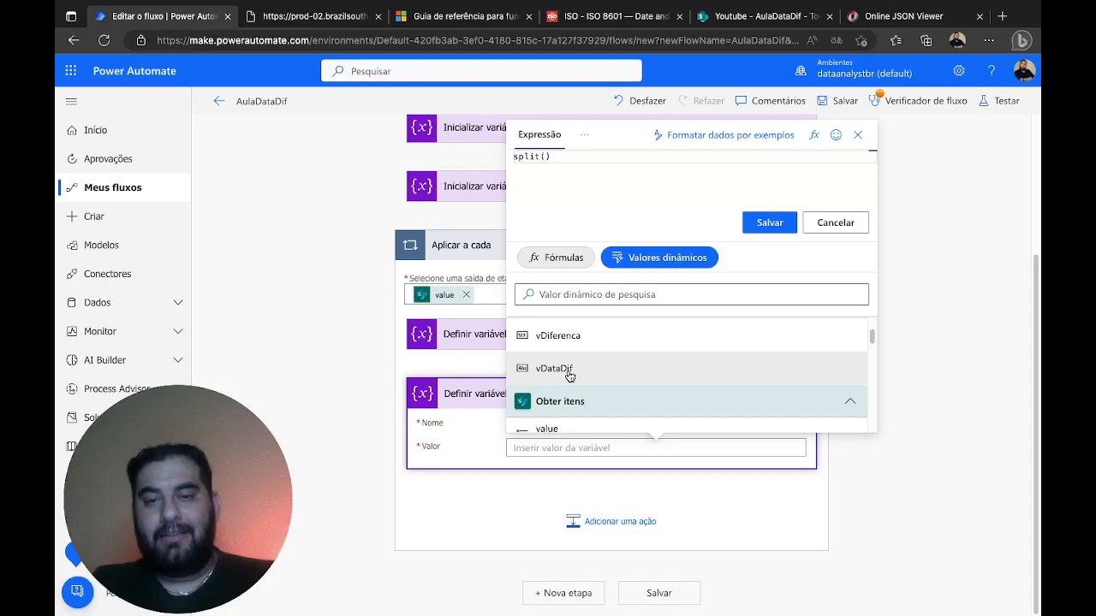
pyautogui.click(546, 158)
pyautogui.write('vari')
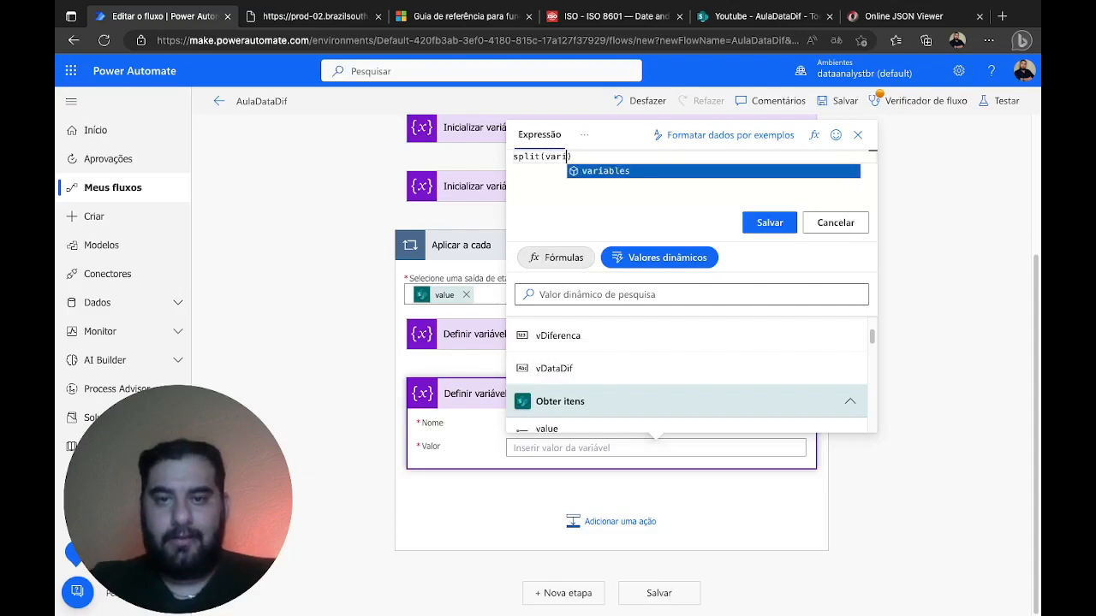
pyautogui.press('Tab')
pyautogui.write("('v")
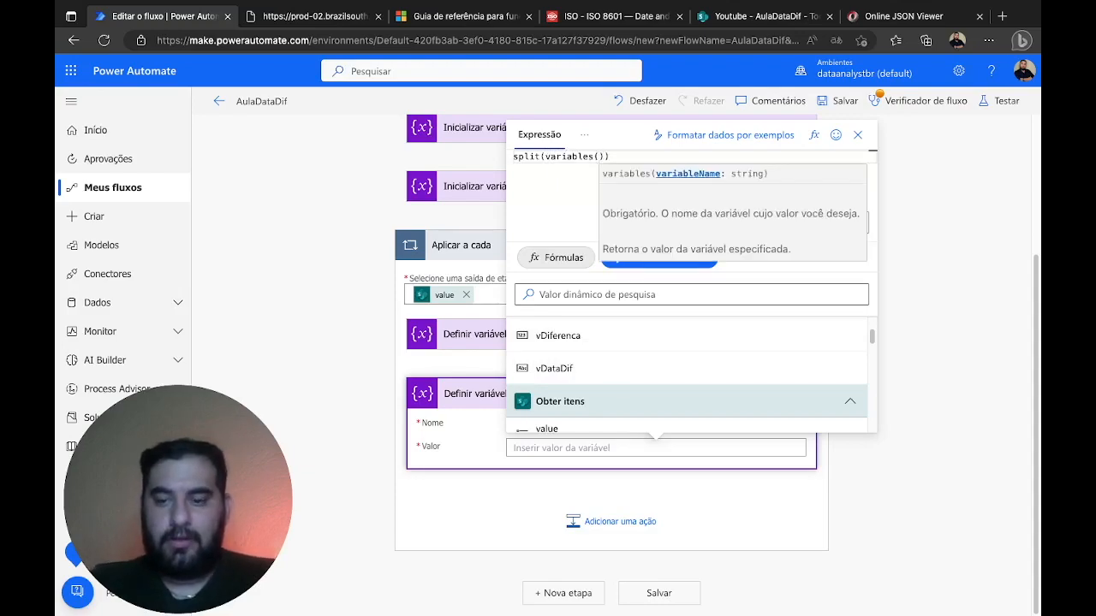
pyautogui.write('DataDif')
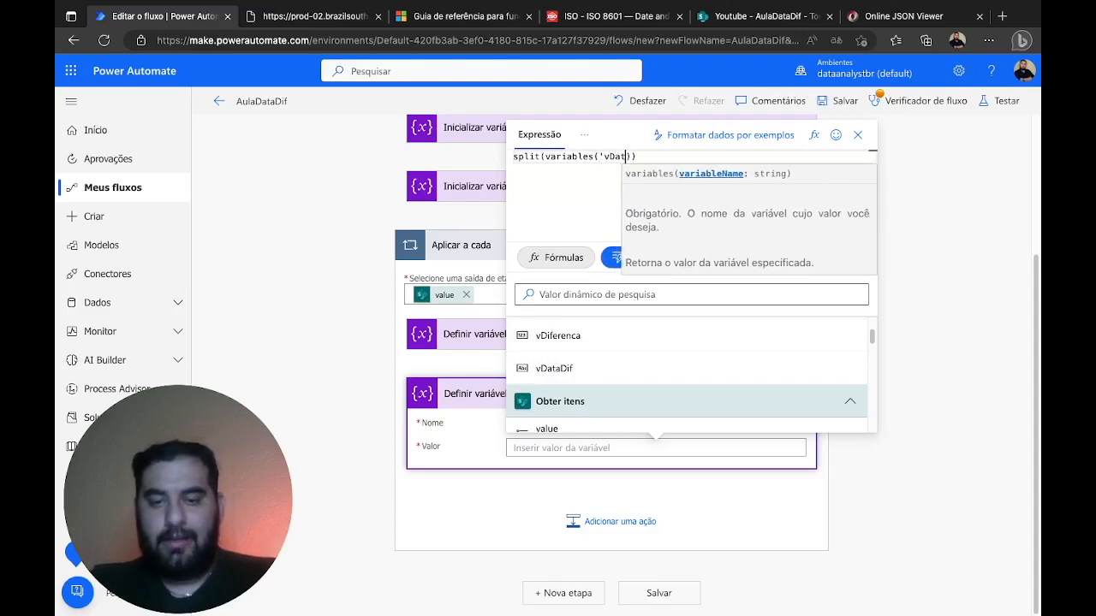
pyautogui.write("')")
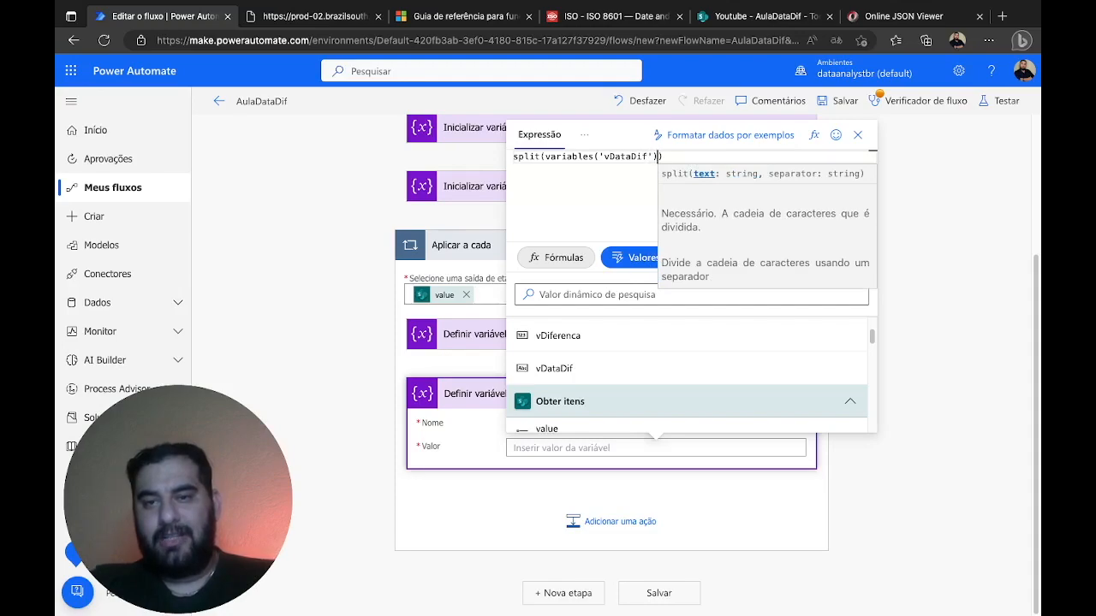
# Add '.' as the separator of the split() expression and save it as the value of vMatriz
pyautogui.write(',')
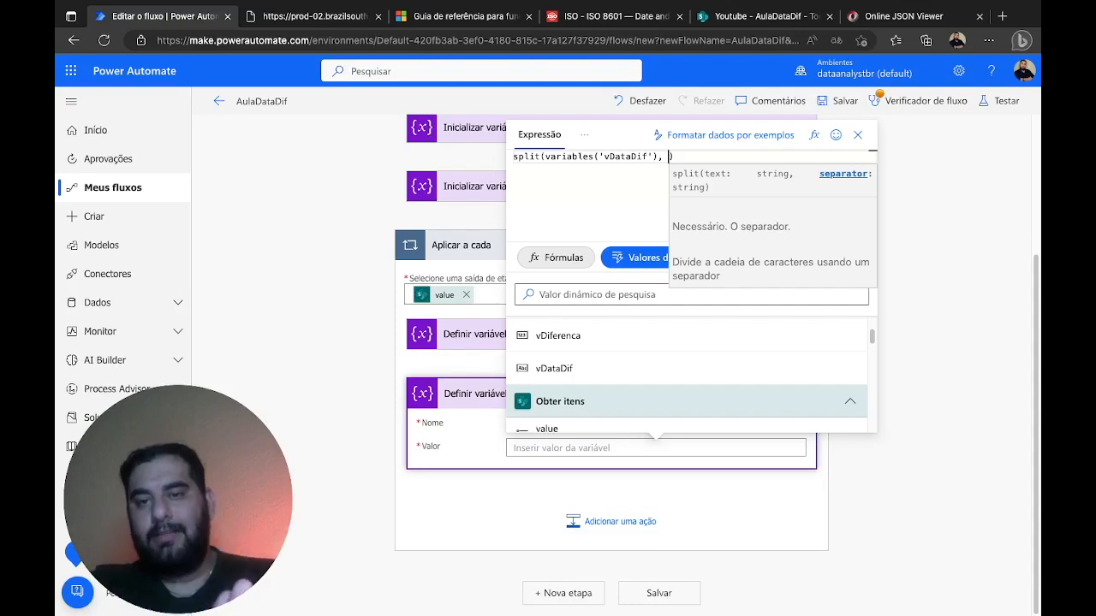
pyautogui.write("'.")
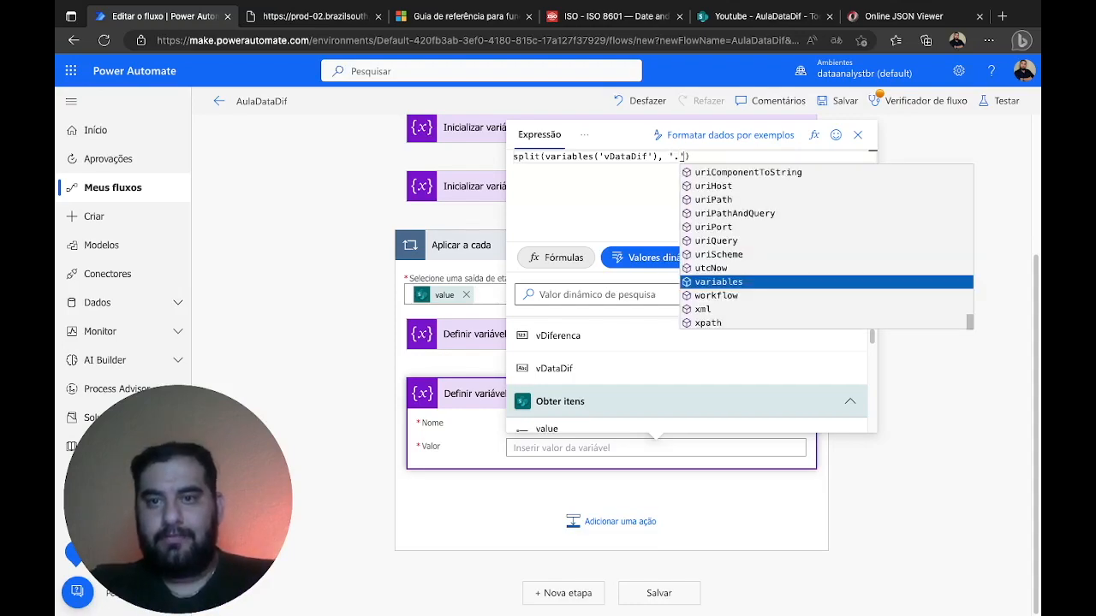
pyautogui.write("'")
pyautogui.press('BackSpace')
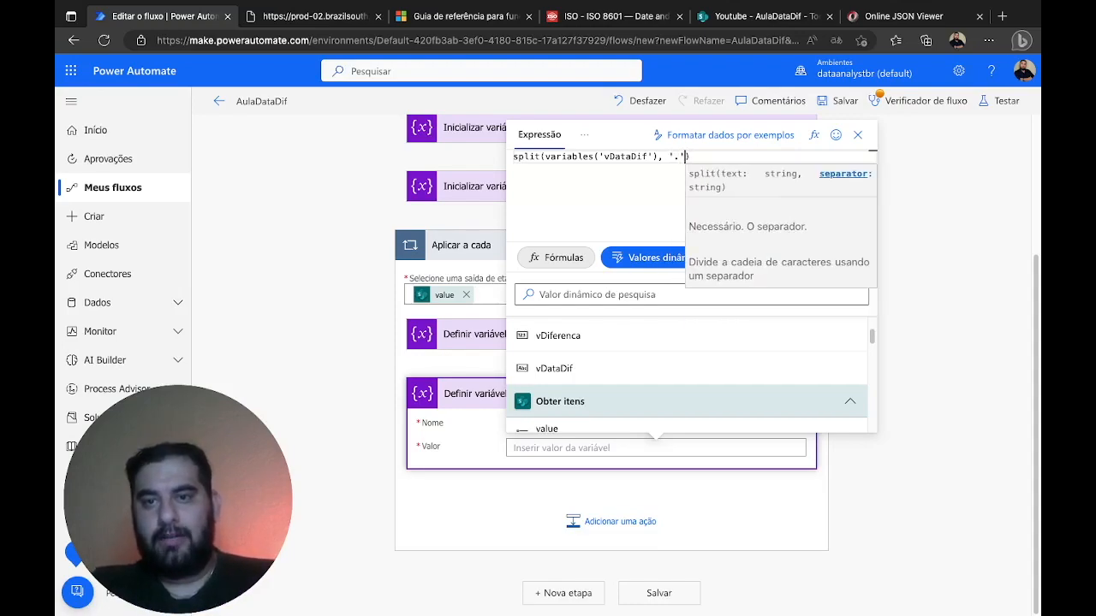
pyautogui.press('Right')
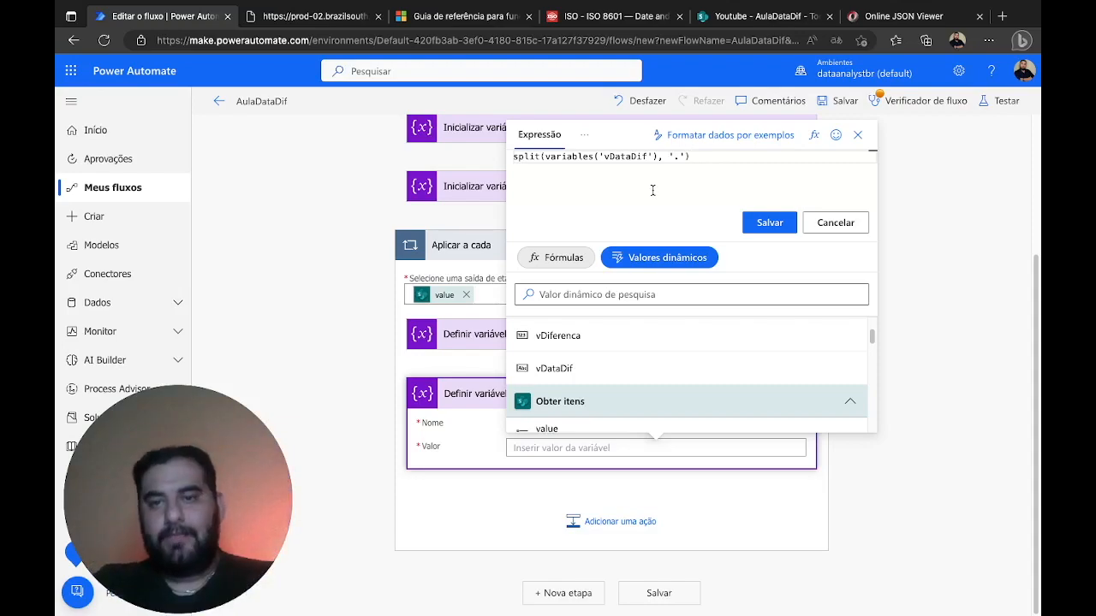
pyautogui.click(774, 226)
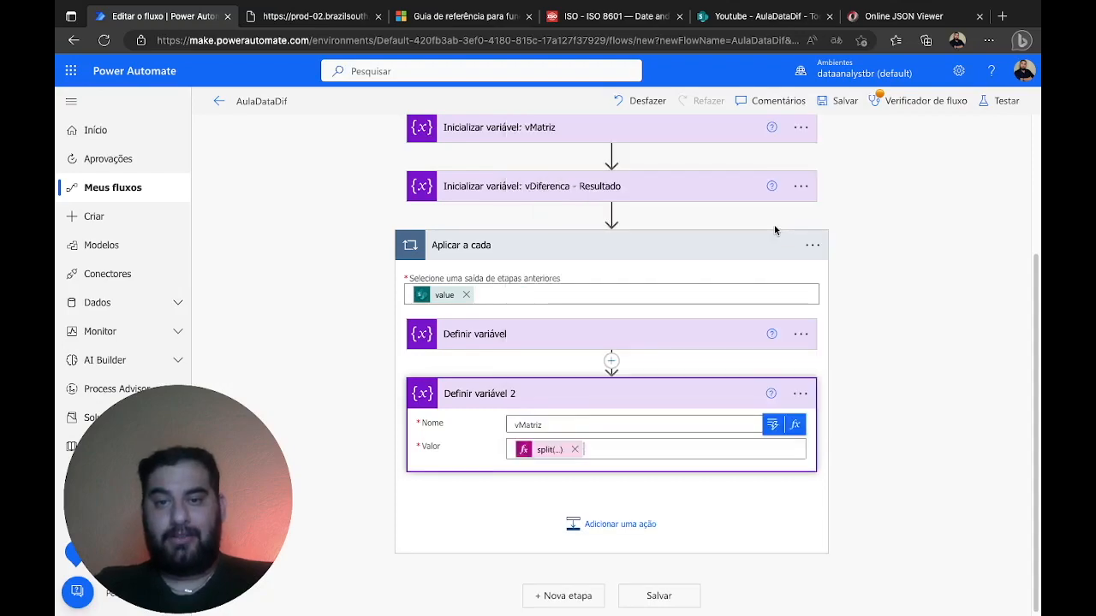
pyautogui.click(923, 320)
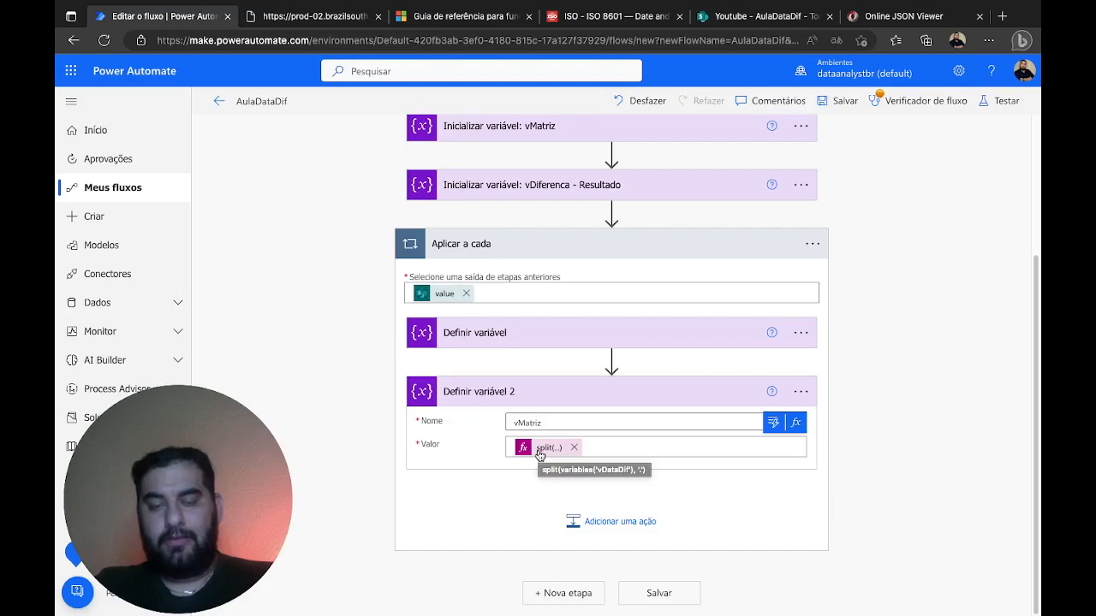
# Save the flow and run a manual test of it
pyautogui.click(995, 106)
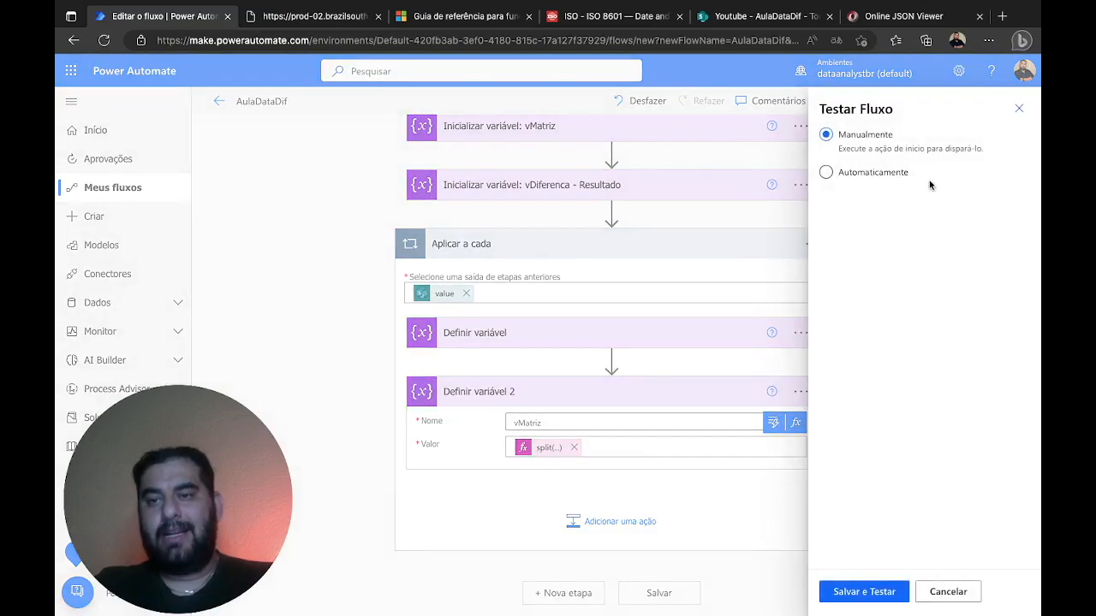
pyautogui.click(878, 597)
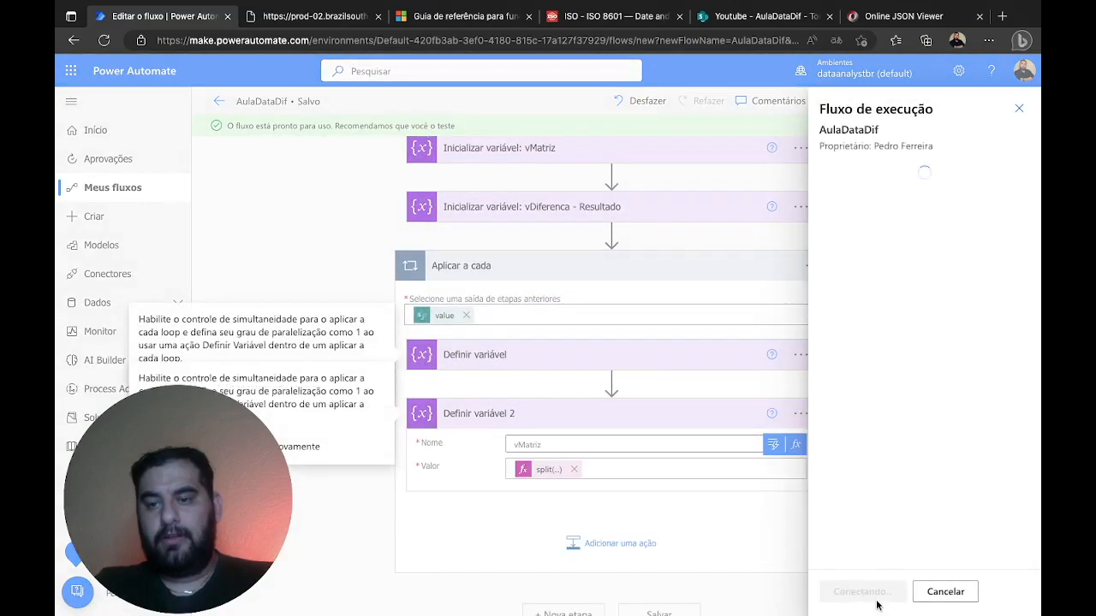
pyautogui.click(1019, 108)
pyautogui.click(862, 598)
pyautogui.click(862, 598)
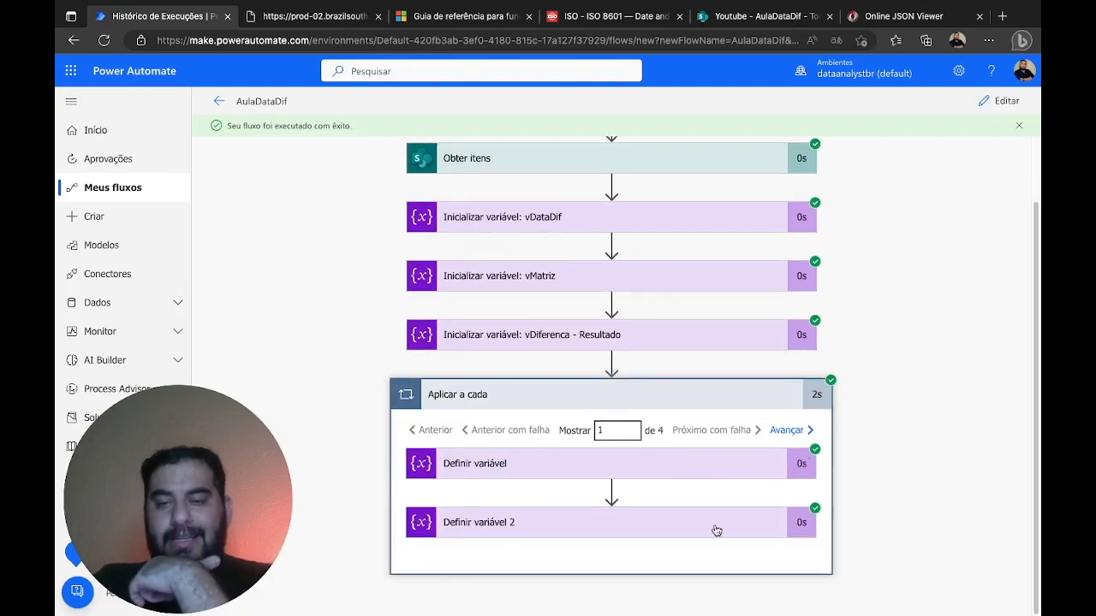
# Examine the vMatriz input and output values of "Definir variável 2" in the first loop iteration of the run
pyautogui.click(717, 522)
pyautogui.scroll(-5, 848, 443)
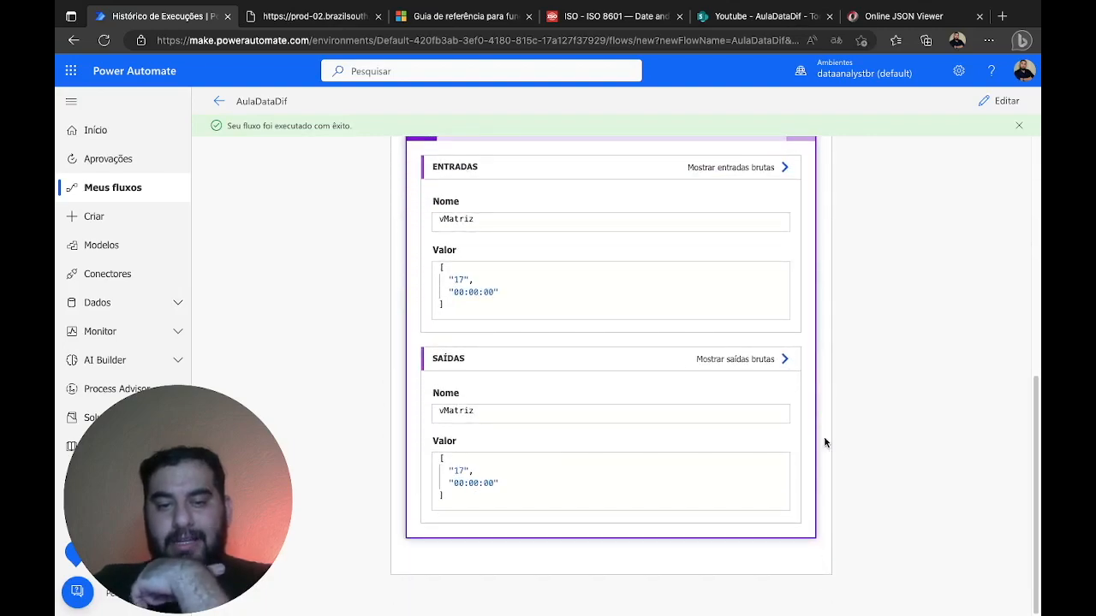
pyautogui.click(989, 40)
pyautogui.click(958, 134)
pyautogui.click(958, 135)
pyautogui.click(958, 135)
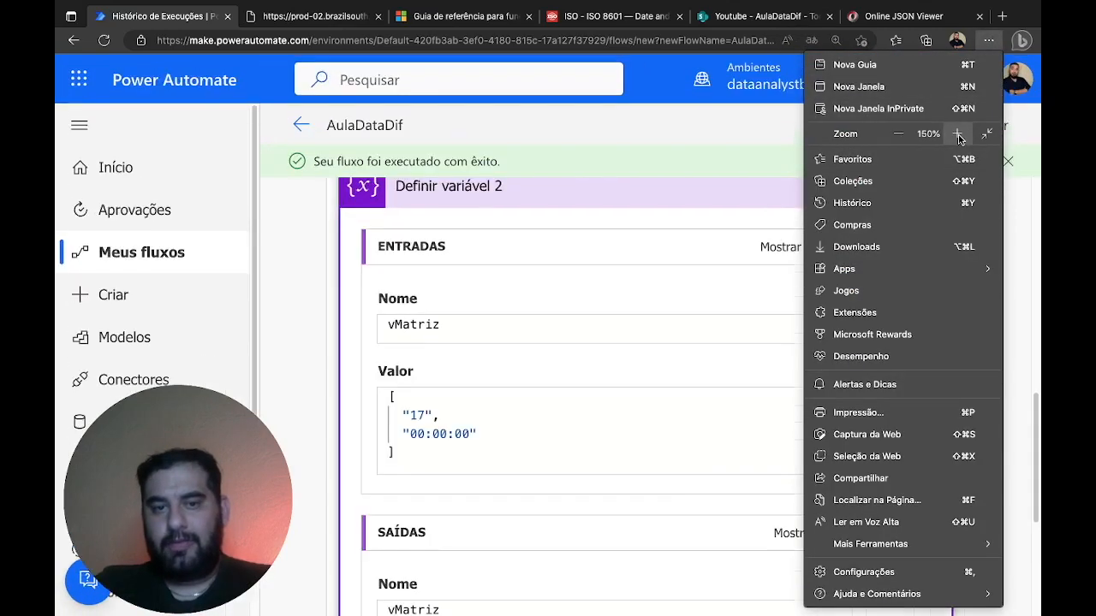
pyautogui.click(1018, 272)
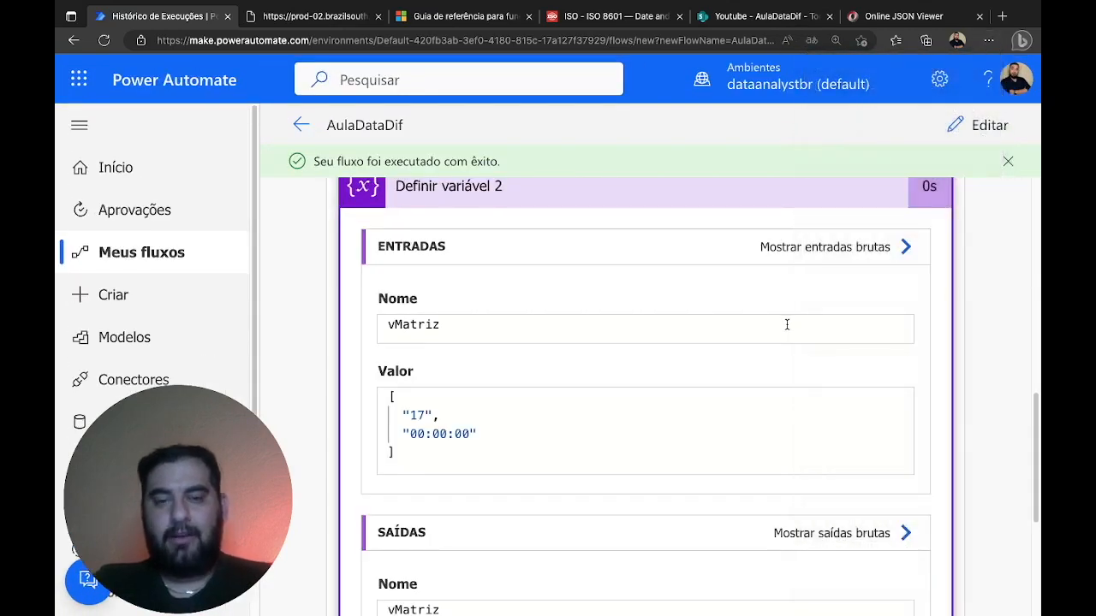
pyautogui.scroll(-3, 760, 325)
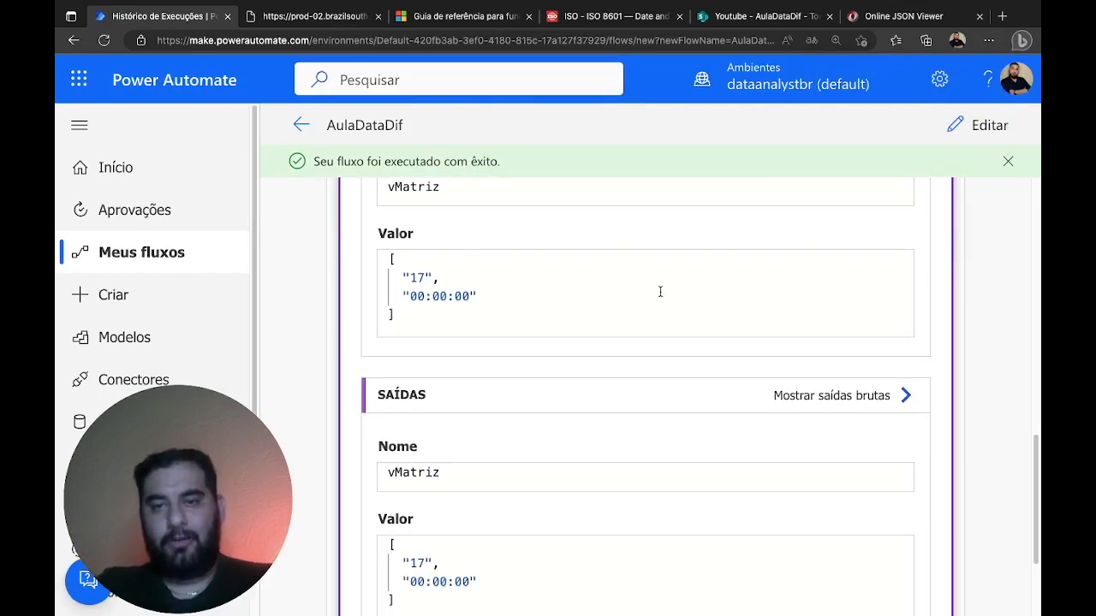
# Compare the vDataDif output of "Definir variável" with the vMatriz values of "Definir variável 2" in the first loop iteration
pyautogui.scroll(5, 787, 424)
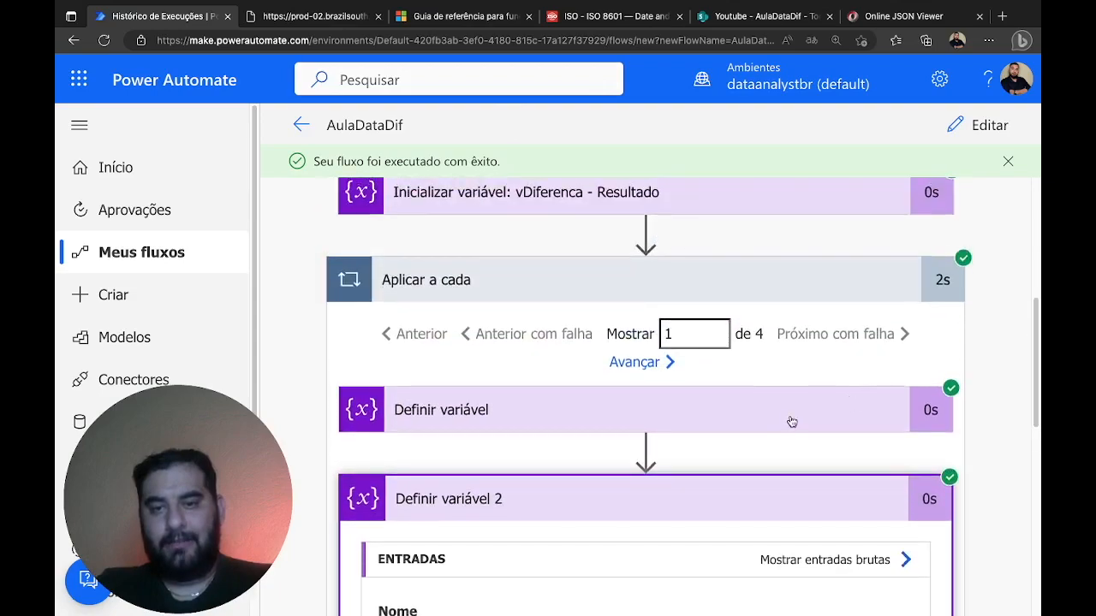
pyautogui.click(779, 422)
pyautogui.scroll(-3, 687, 385)
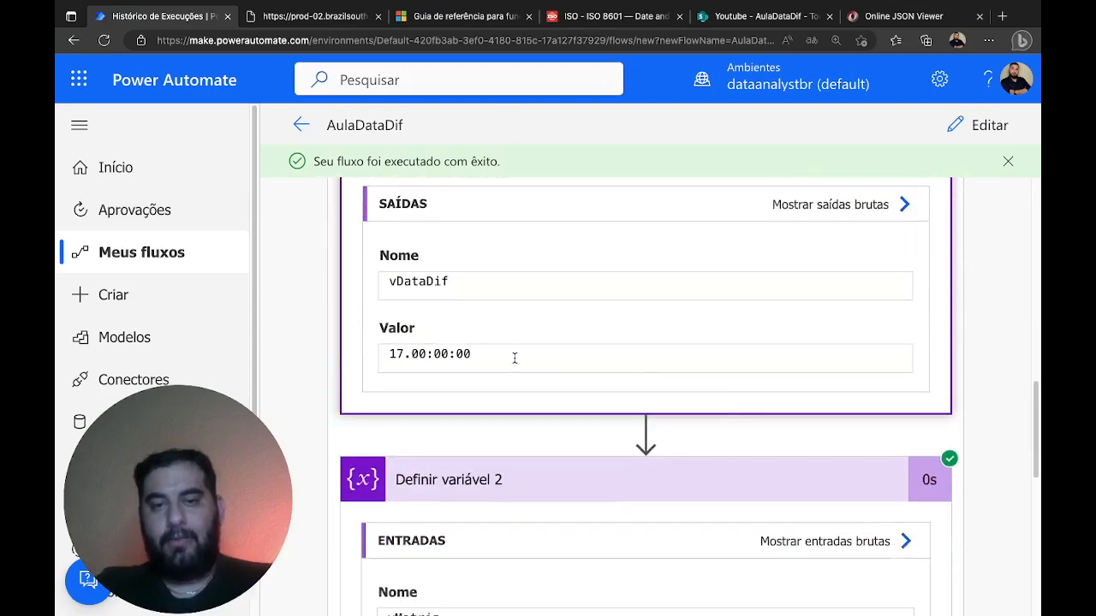
pyautogui.moveTo(515, 358); pyautogui.dragTo(389, 354)
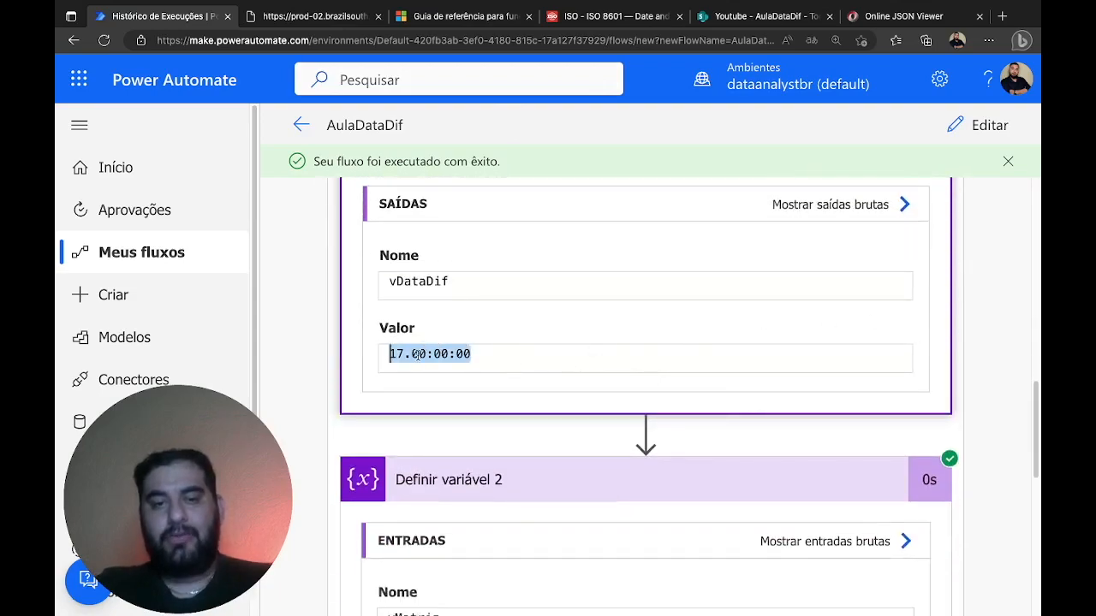
pyautogui.click(407, 353)
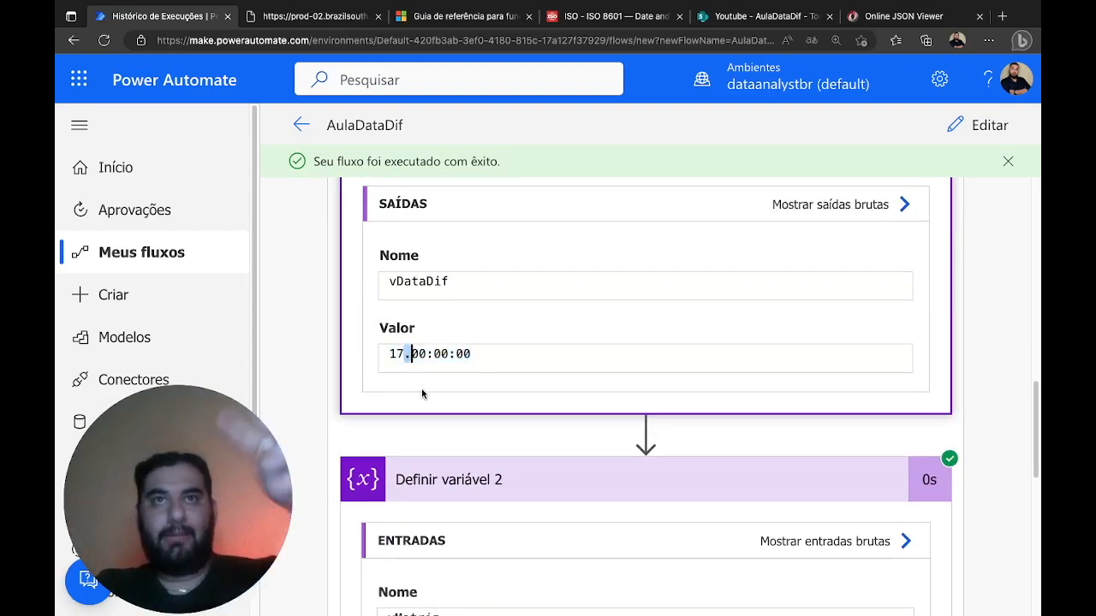
pyautogui.scroll(-5, 1005, 313)
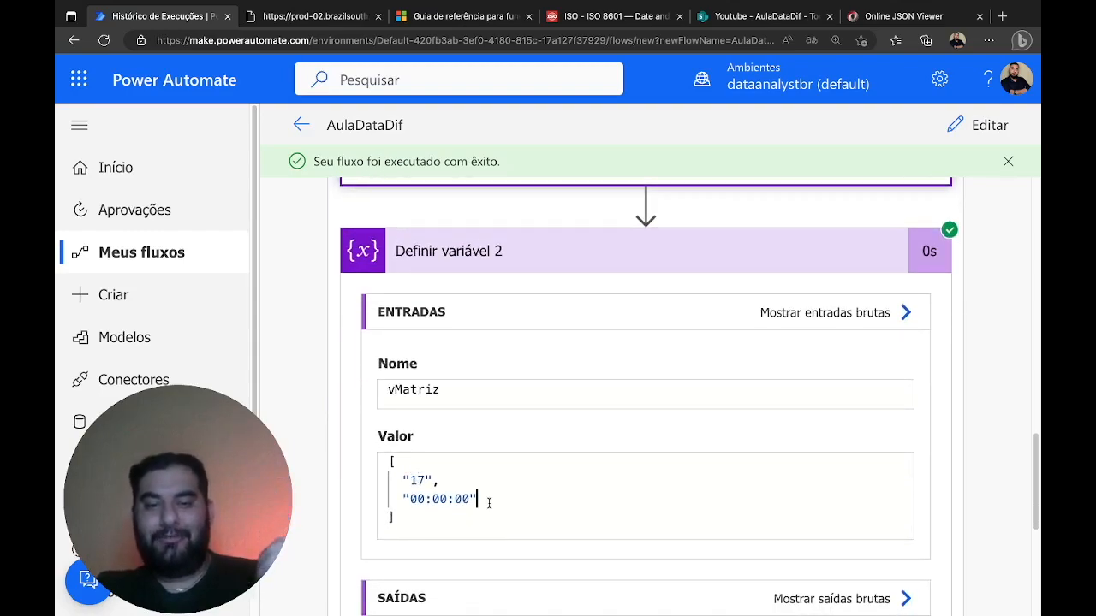
pyautogui.scroll(2, 482, 428)
pyautogui.scroll(-5, 482, 434)
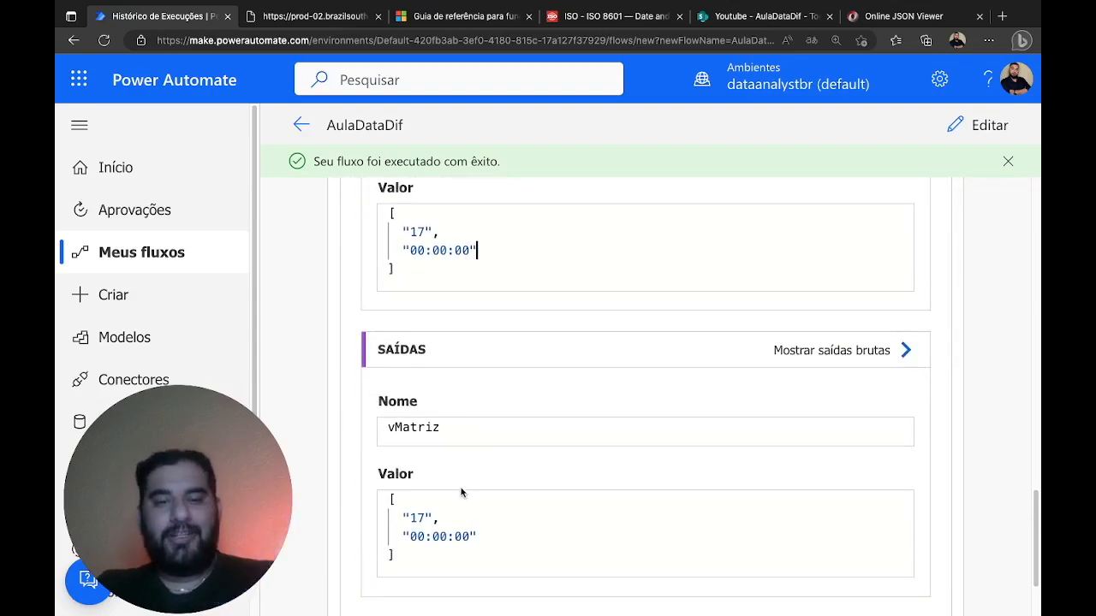
pyautogui.moveTo(442, 231); pyautogui.dragTo(411, 231)
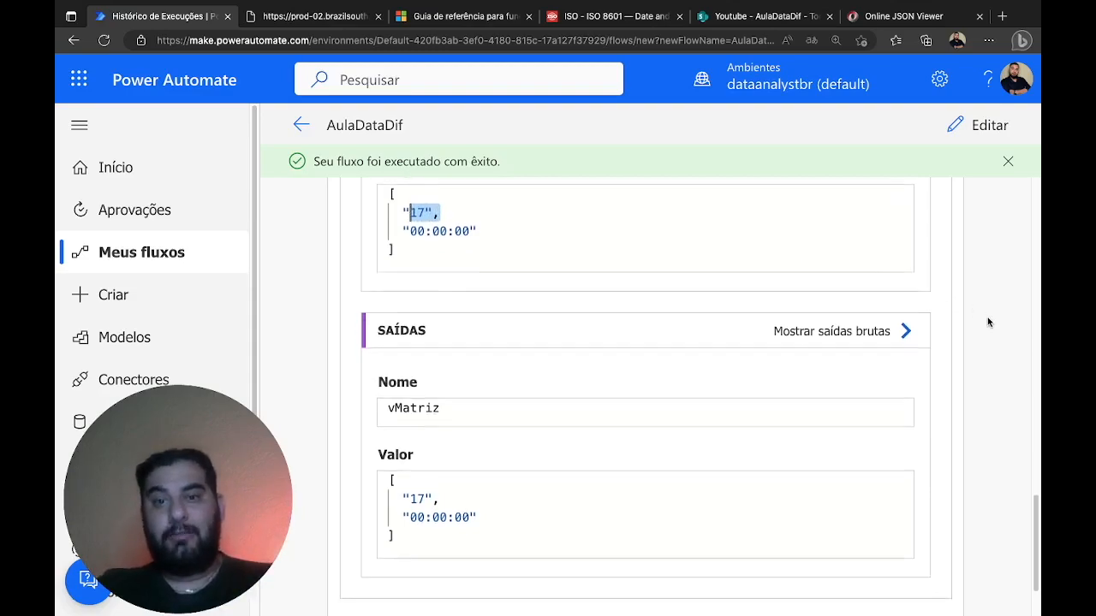
# Advance to the second iteration of the "Aplicar a cada" loop and examine its vMatriz value
pyautogui.scroll(1, 939, 323)
pyautogui.scroll(5, 788, 323)
pyautogui.scroll(5, 952, 306)
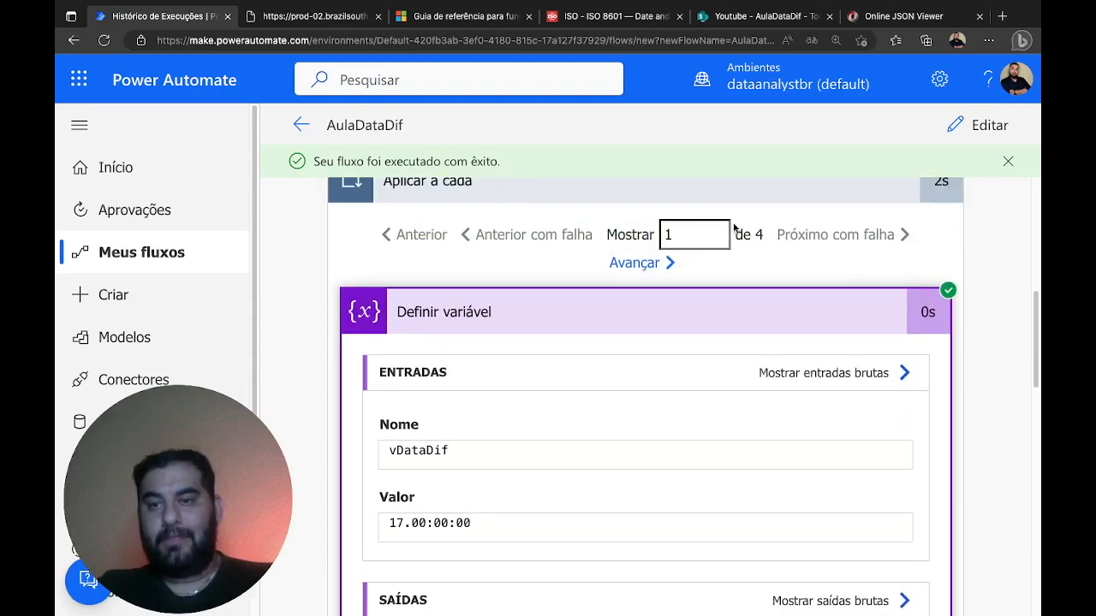
pyautogui.click(634, 263)
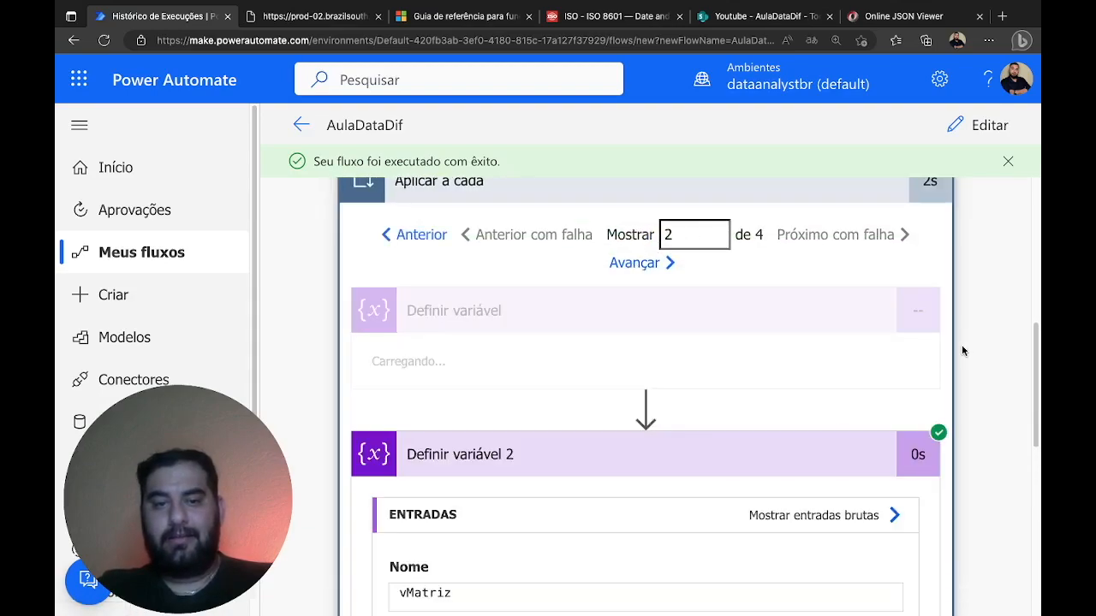
pyautogui.scroll(-4, 962, 344)
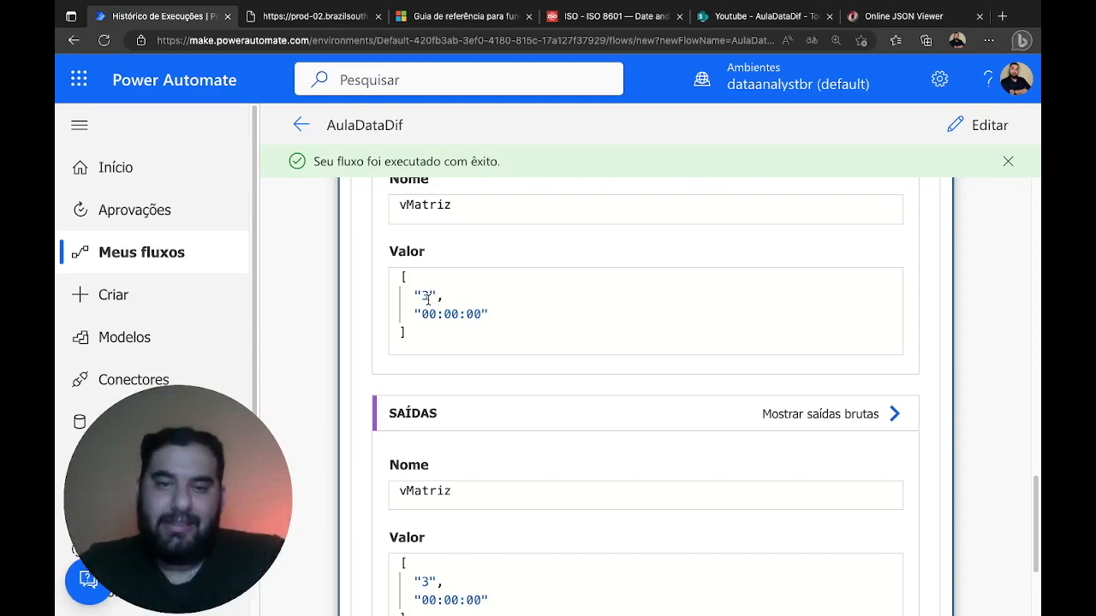
# Reduce the browser page zoom to 100% and reopen the AulaDataDif flow for editing
pyautogui.click(988, 43)
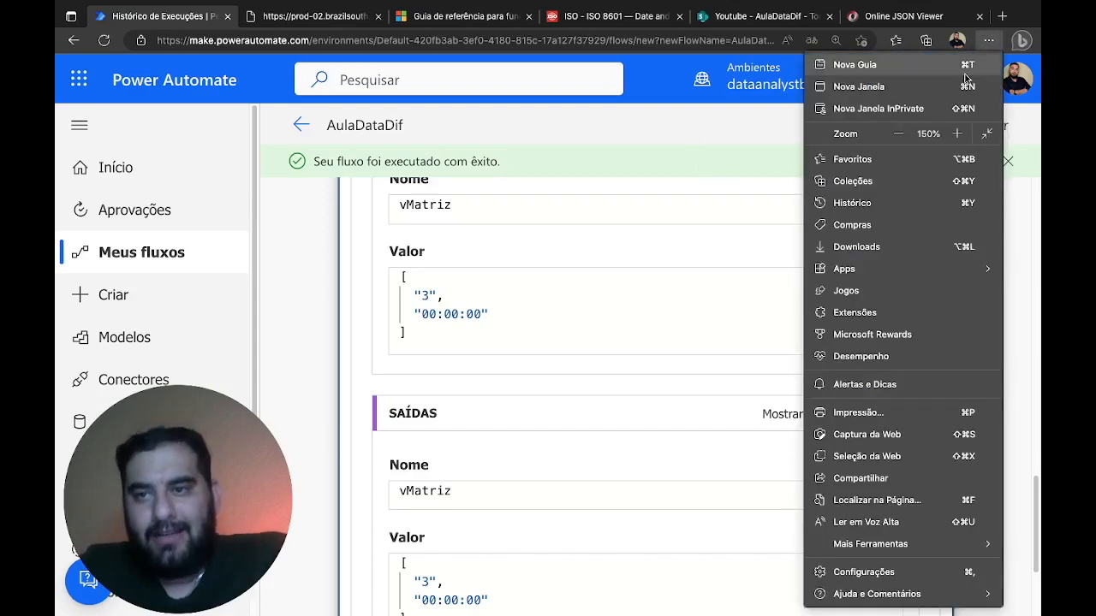
pyautogui.click(897, 134)
pyautogui.click(897, 135)
pyautogui.click(897, 135)
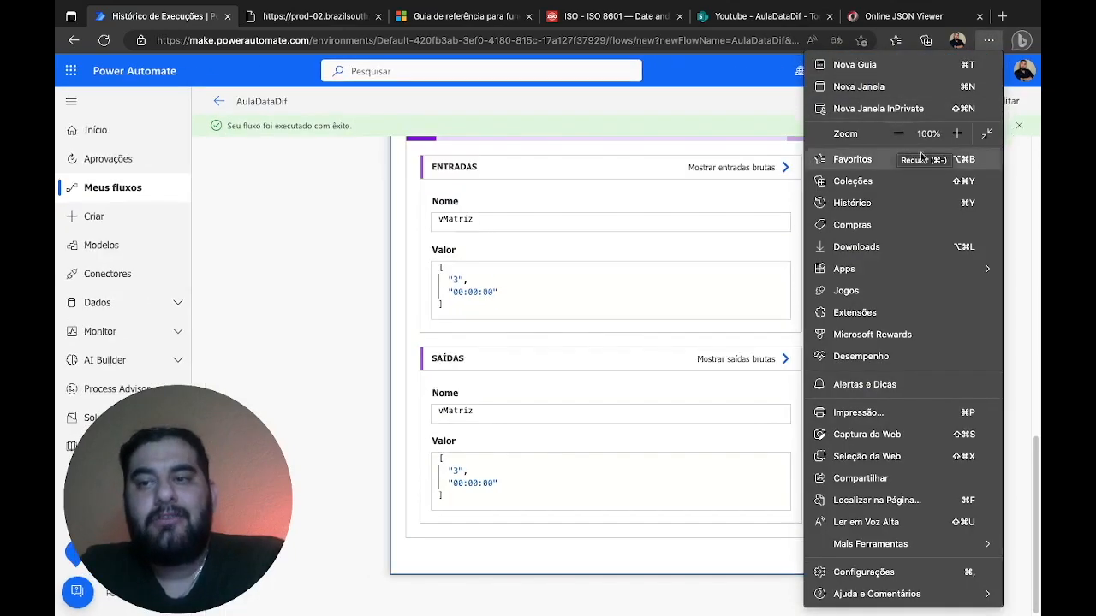
pyautogui.click(1000, 102)
pyautogui.click(1004, 102)
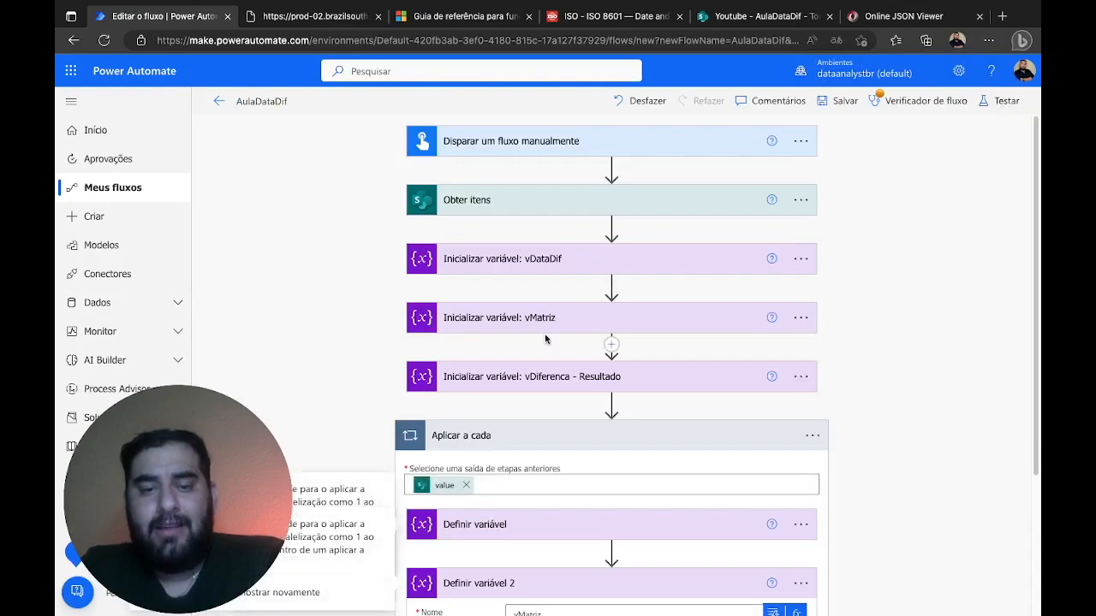
# Add a "Definir variável" action after "Definir variável 2" in the "Aplicar a cada" loop and choose vDiferenca as its variable
pyautogui.scroll(-2, 544, 339)
pyautogui.click(610, 526)
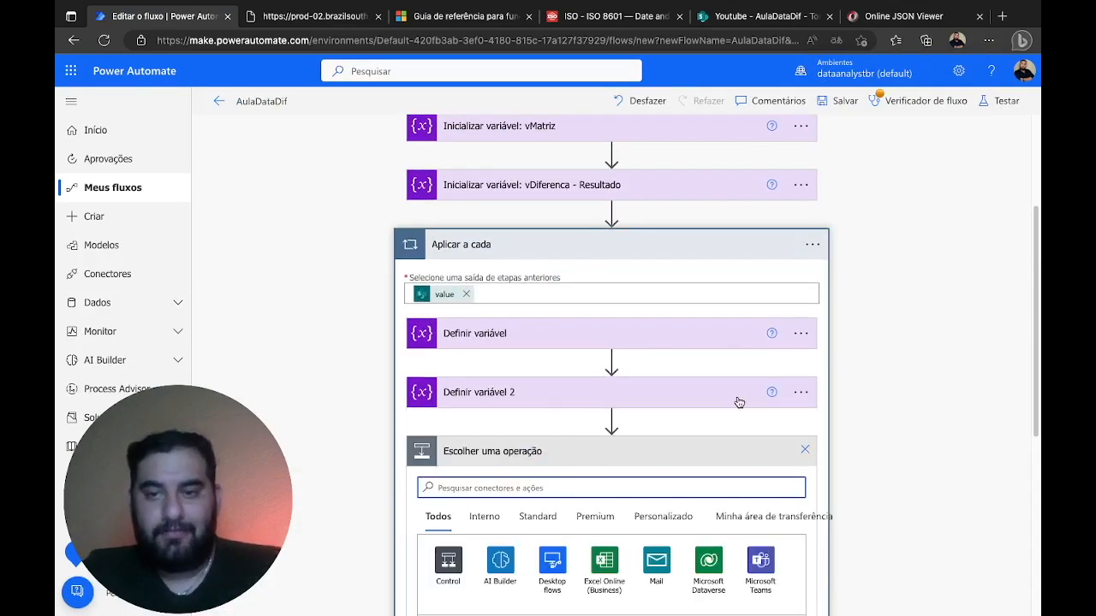
pyautogui.write('var')
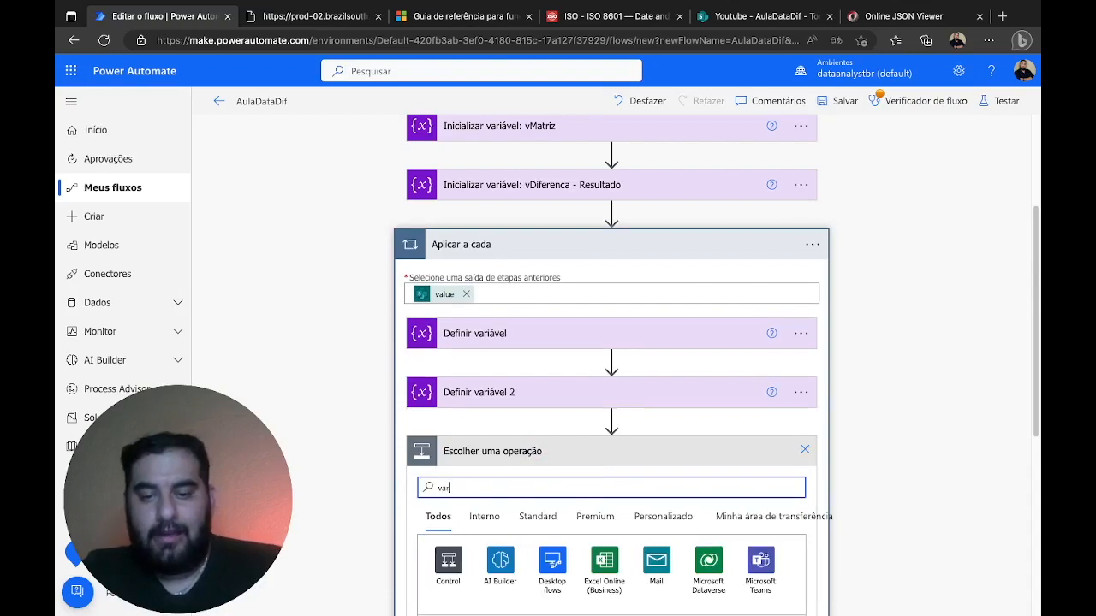
pyautogui.click(553, 561)
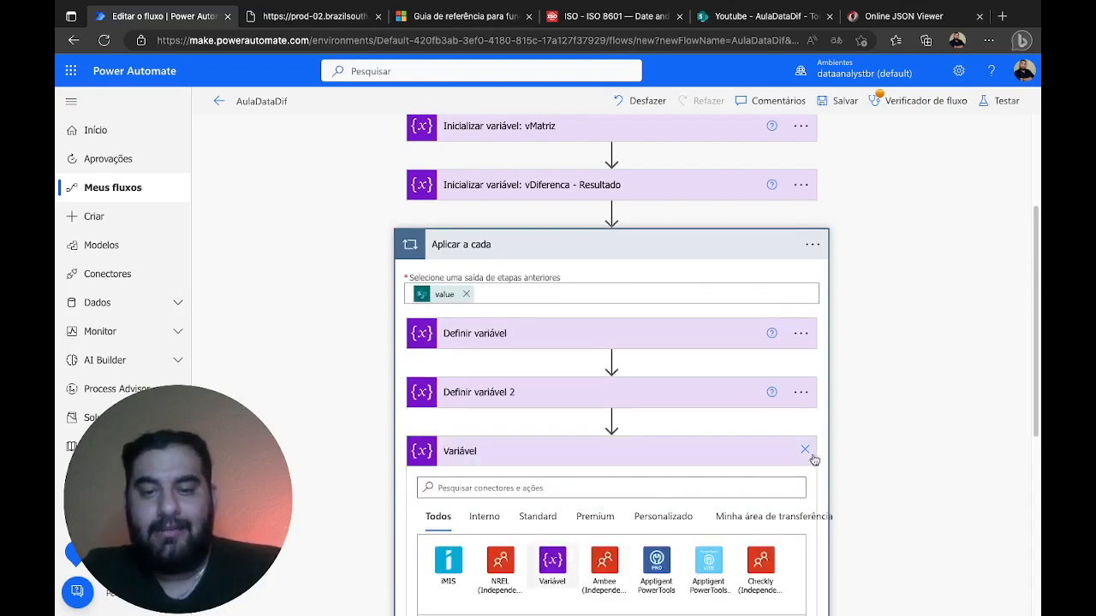
pyautogui.scroll(-2, 870, 419)
pyautogui.scroll(-3, 870, 416)
pyautogui.click(454, 262)
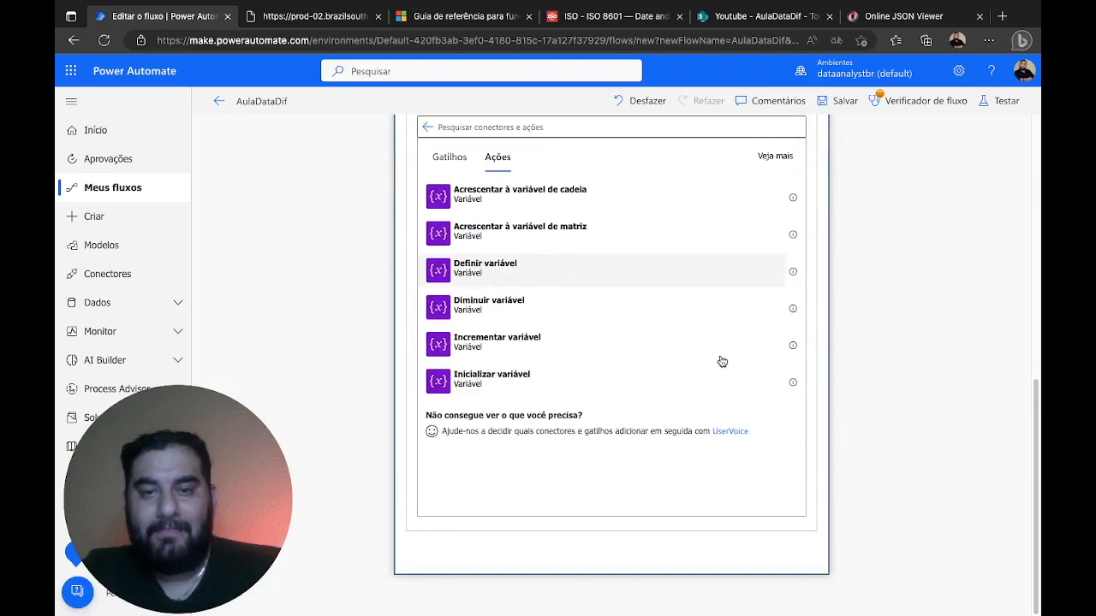
pyautogui.click(802, 486)
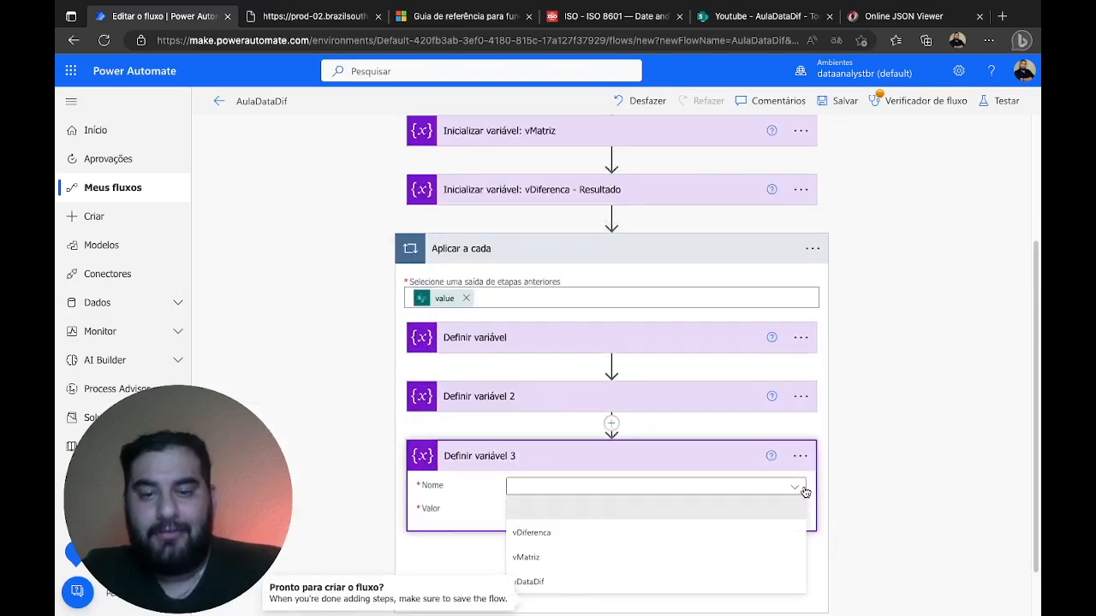
pyautogui.click(580, 534)
pyautogui.click(919, 348)
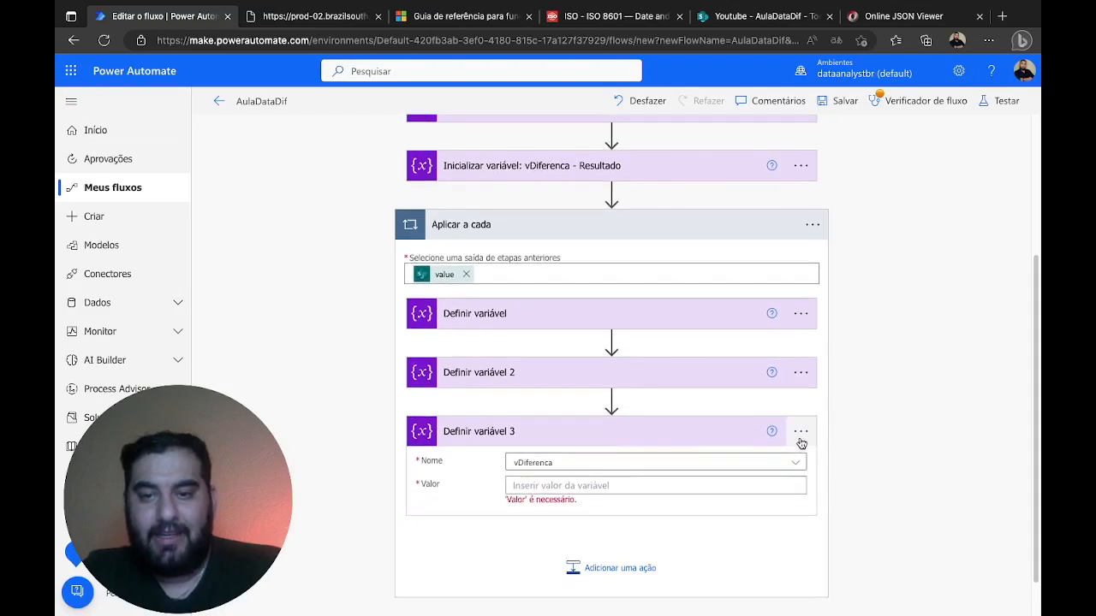
# Rename the "Definir variável 3" action as "Definir variável: vDiferenca"
pyautogui.click(800, 436)
pyautogui.click(656, 454)
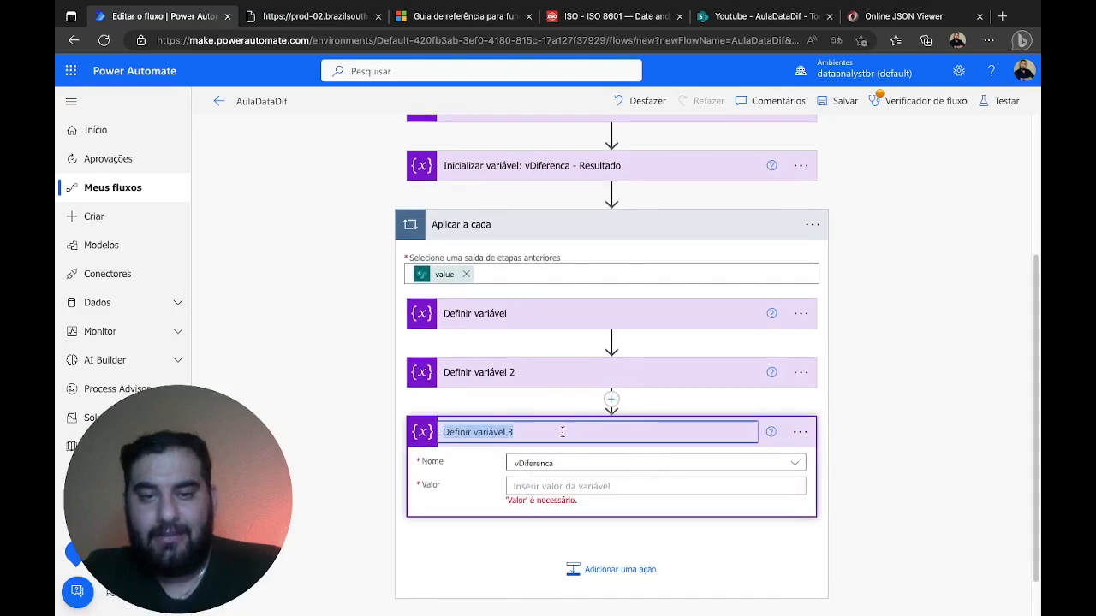
pyautogui.click(563, 433)
pyautogui.press('BackSpace')
pyautogui.press('BackSpace')
pyautogui.write(':')
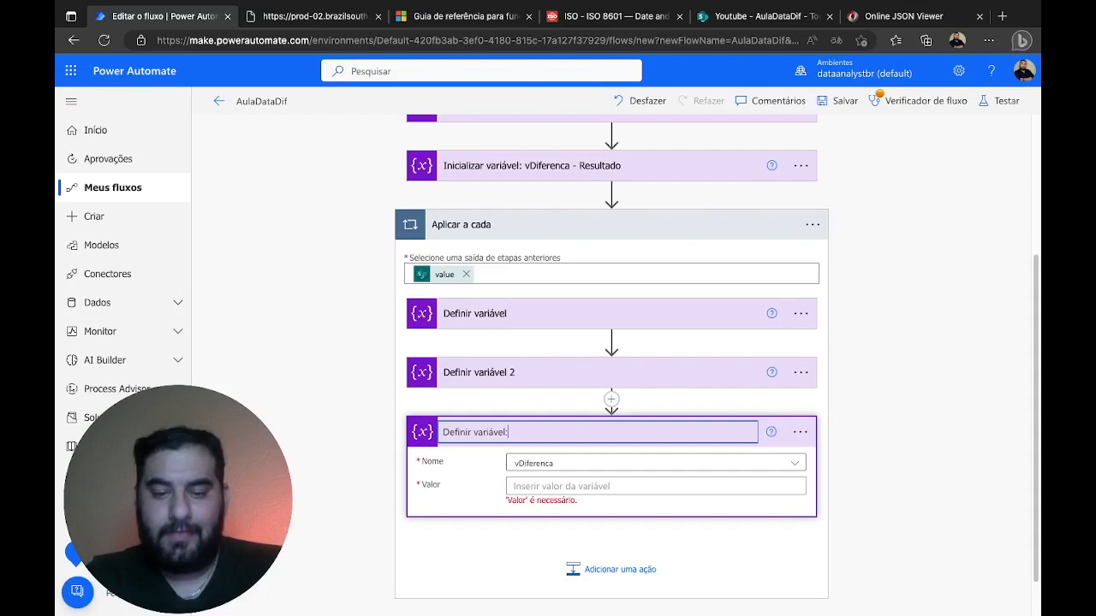
pyautogui.write(' vDiferenca')
pyautogui.press('Return')
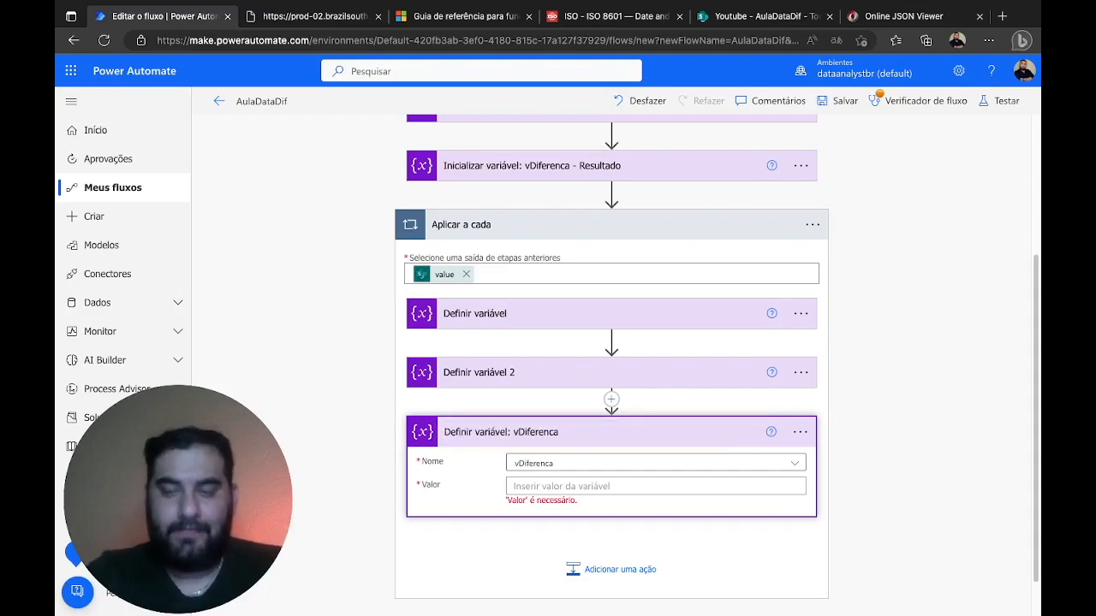
# Rename the "Definir variável 2" action as "Definir variável: vMatriz"
pyautogui.click(801, 373)
pyautogui.click(657, 421)
pyautogui.click(518, 374)
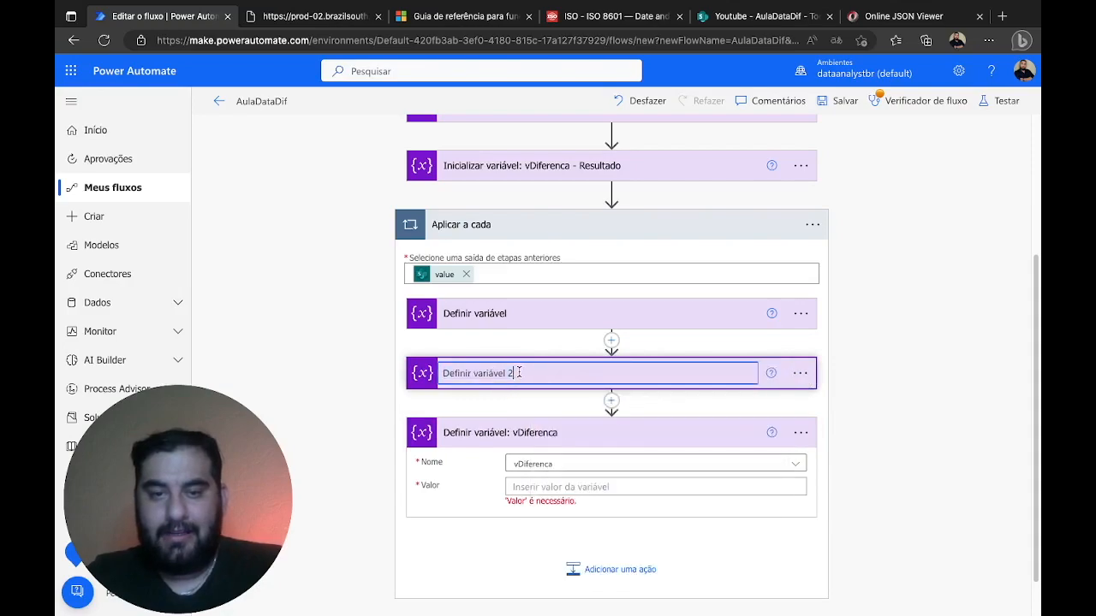
pyautogui.press('BackSpace')
pyautogui.press('BackSpace')
pyautogui.write(': vMat')
pyautogui.press('Return')
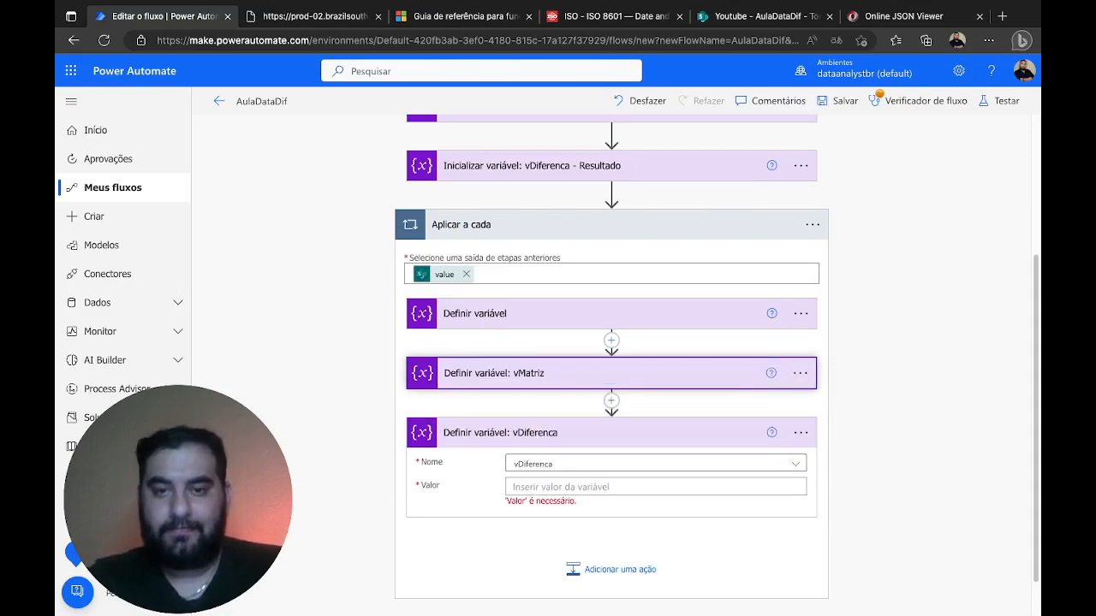
# Rename the first "Definir variável" action in the loop as "Definir variável: vDataDif"
pyautogui.scroll(1, 603, 310)
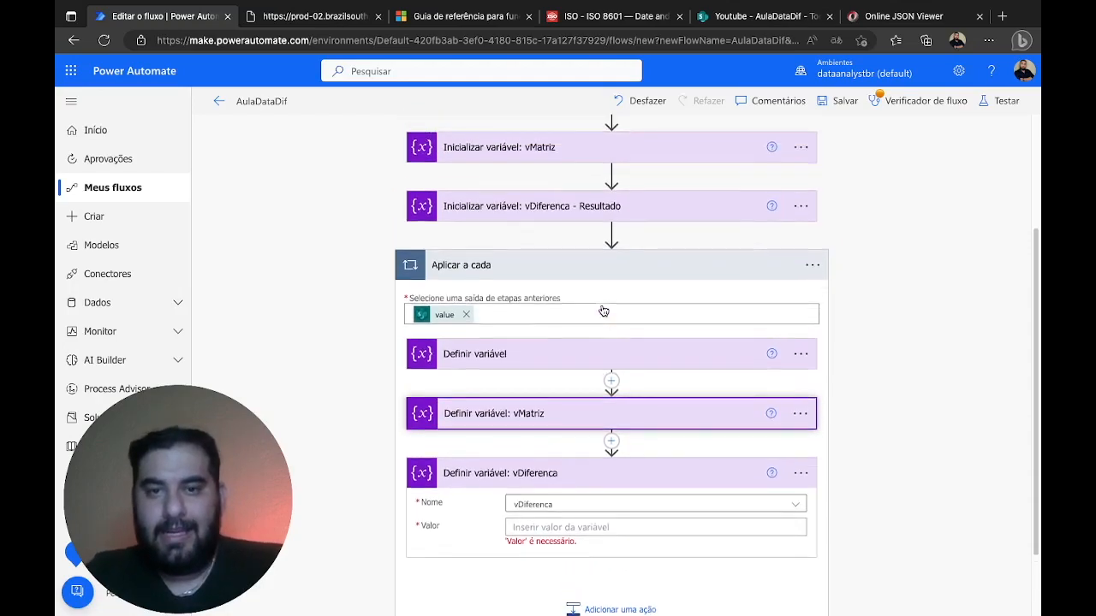
pyautogui.scroll(1, 602, 311)
pyautogui.click(800, 411)
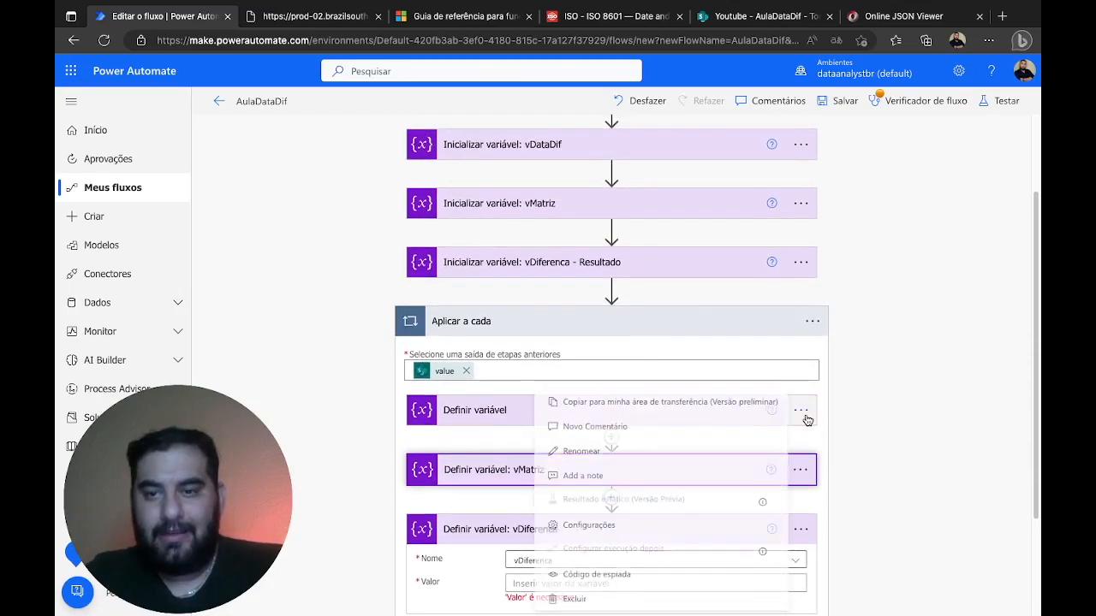
pyautogui.click(664, 452)
pyautogui.press('BackSpace')
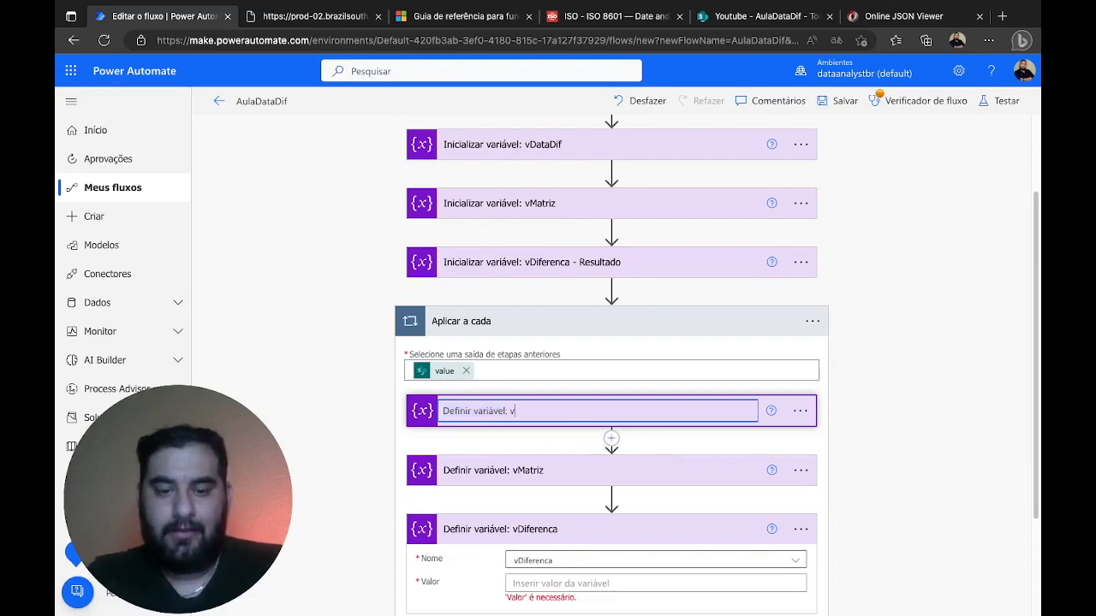
pyautogui.write('if')
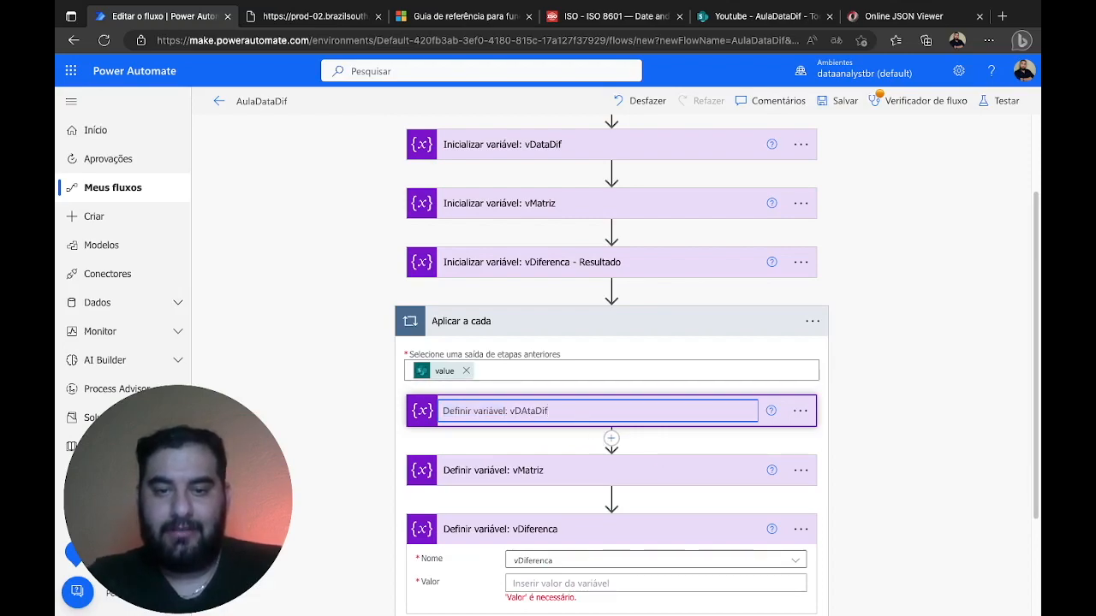
pyautogui.press('Return')
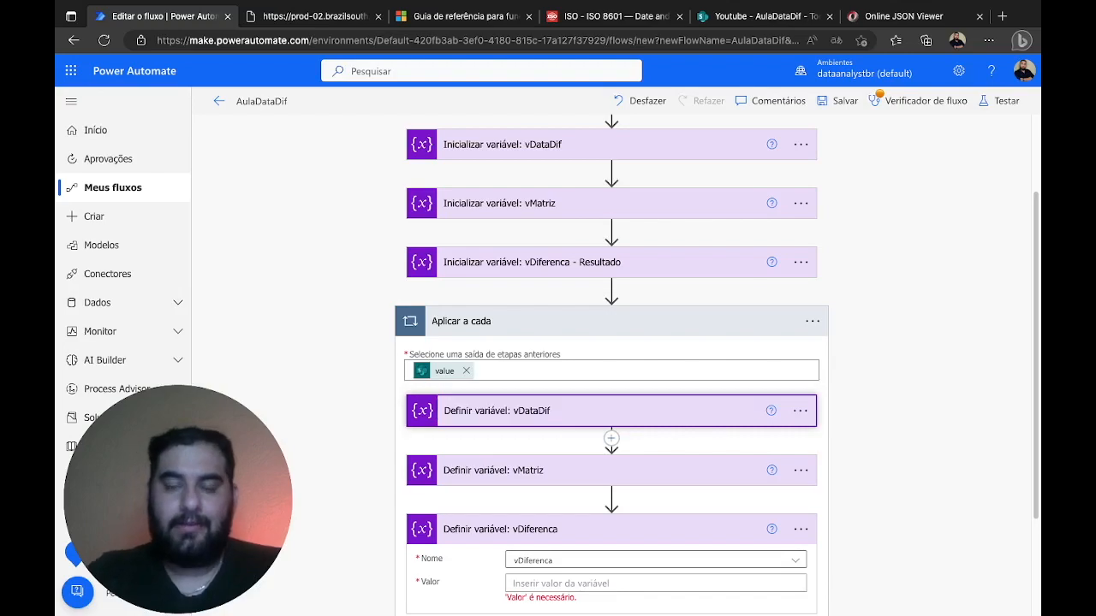
# Start an expression for the Valor of "Definir variável: vDiferenca" with the function first()
pyautogui.scroll(-4, 903, 304)
pyautogui.scroll(-2, 903, 306)
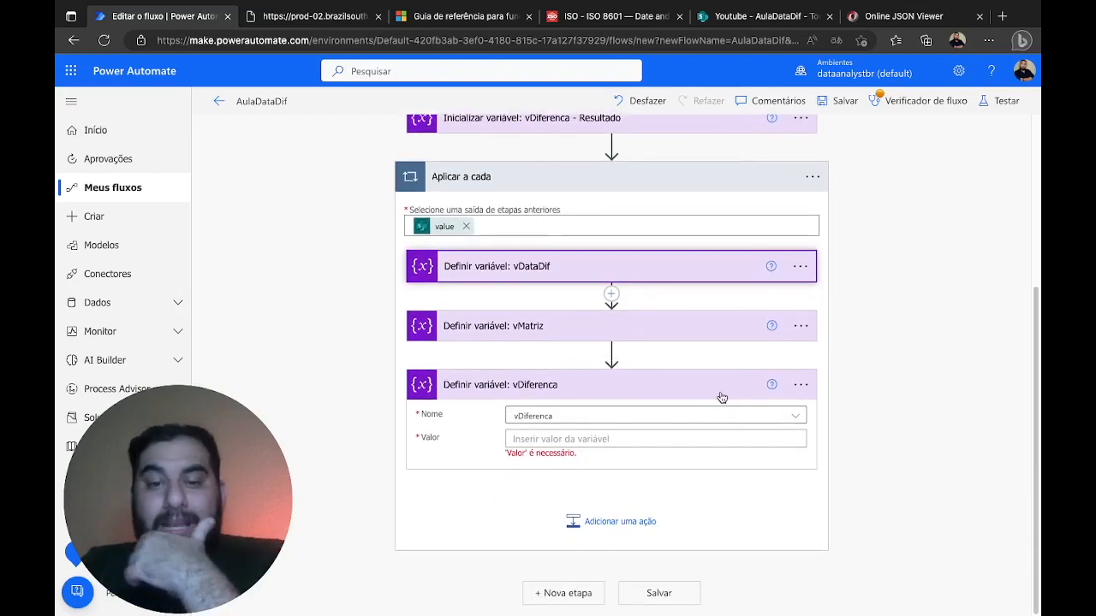
pyautogui.click(616, 442)
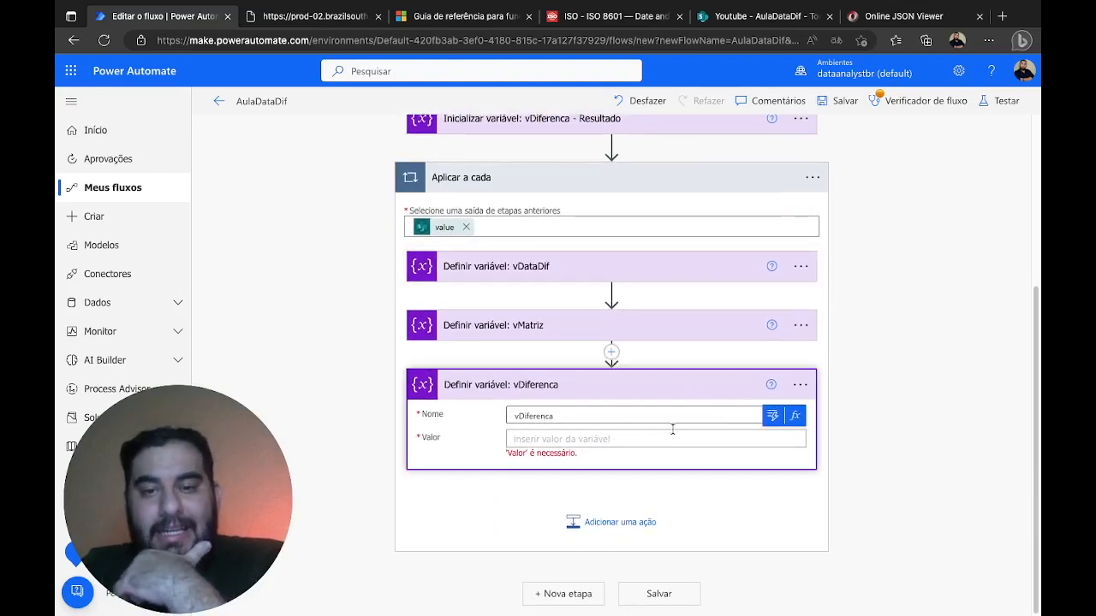
pyautogui.click(771, 415)
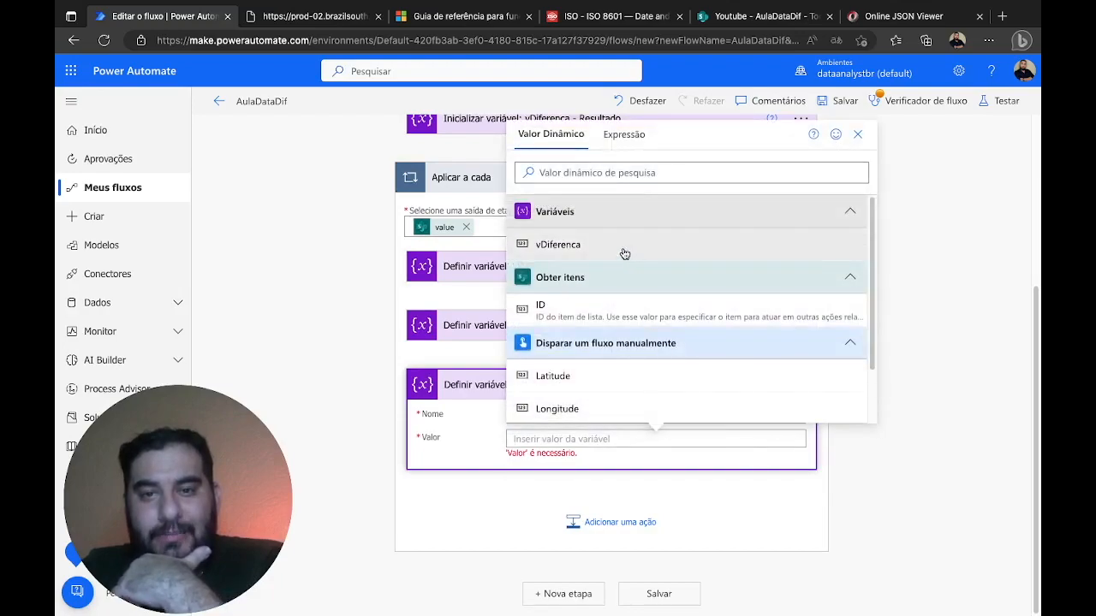
pyautogui.click(613, 134)
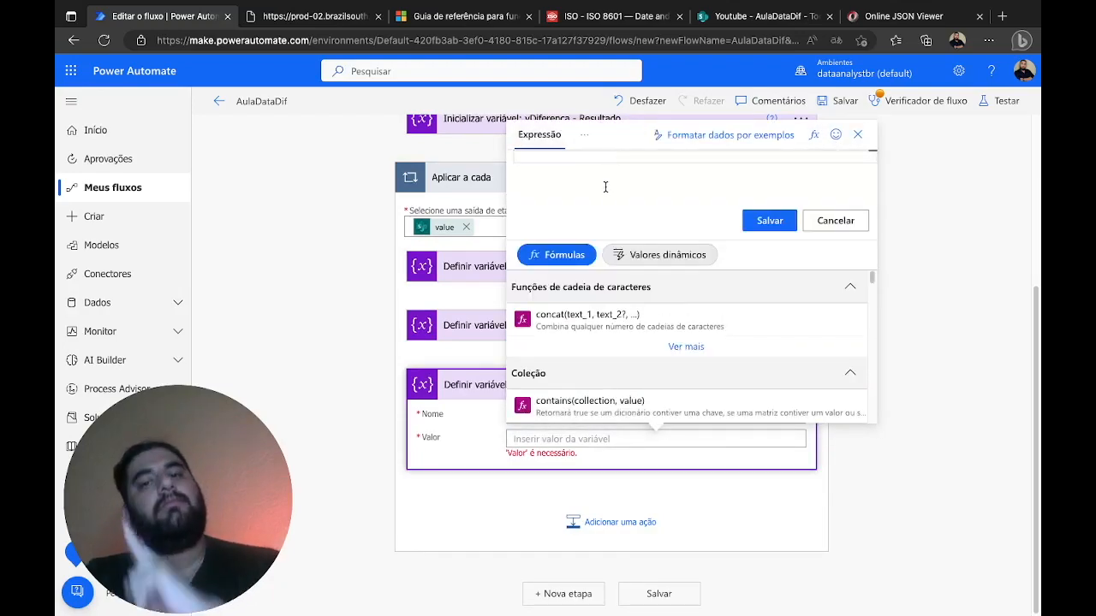
pyautogui.write('fir')
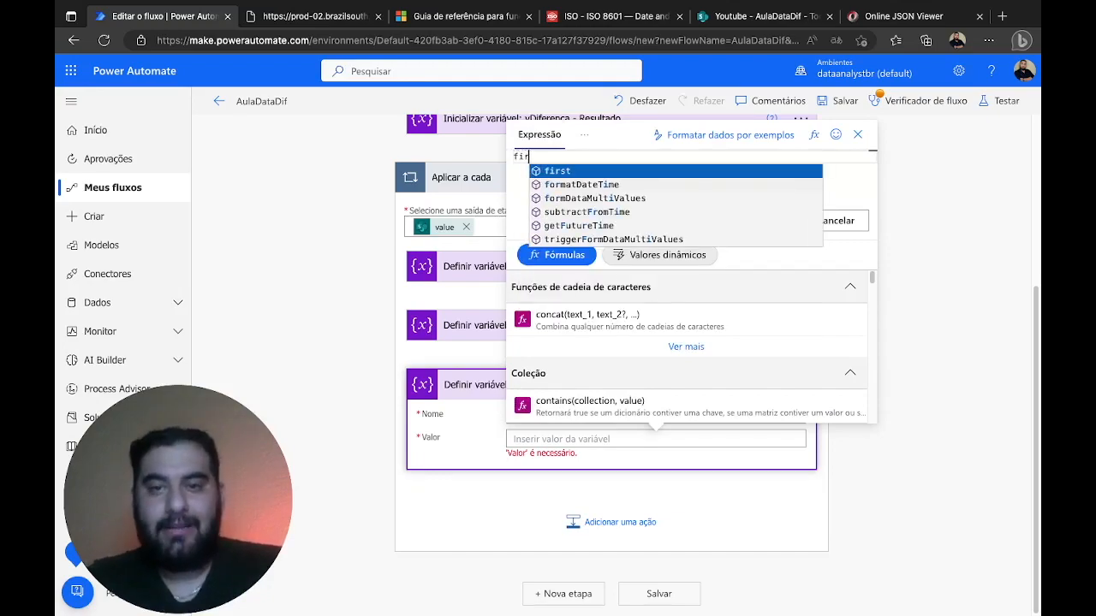
pyautogui.write('st(')
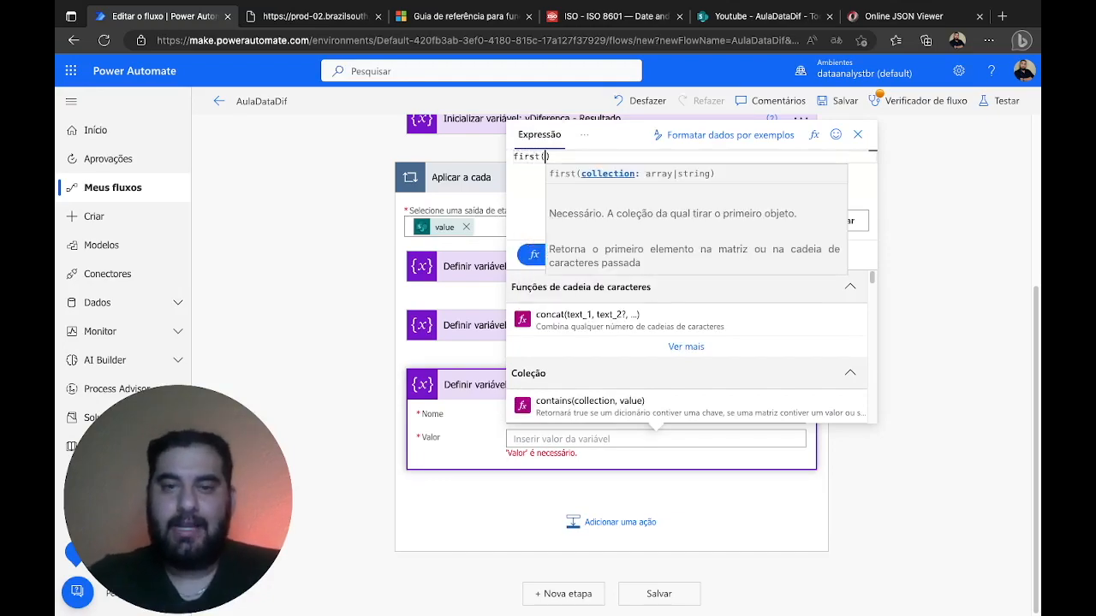
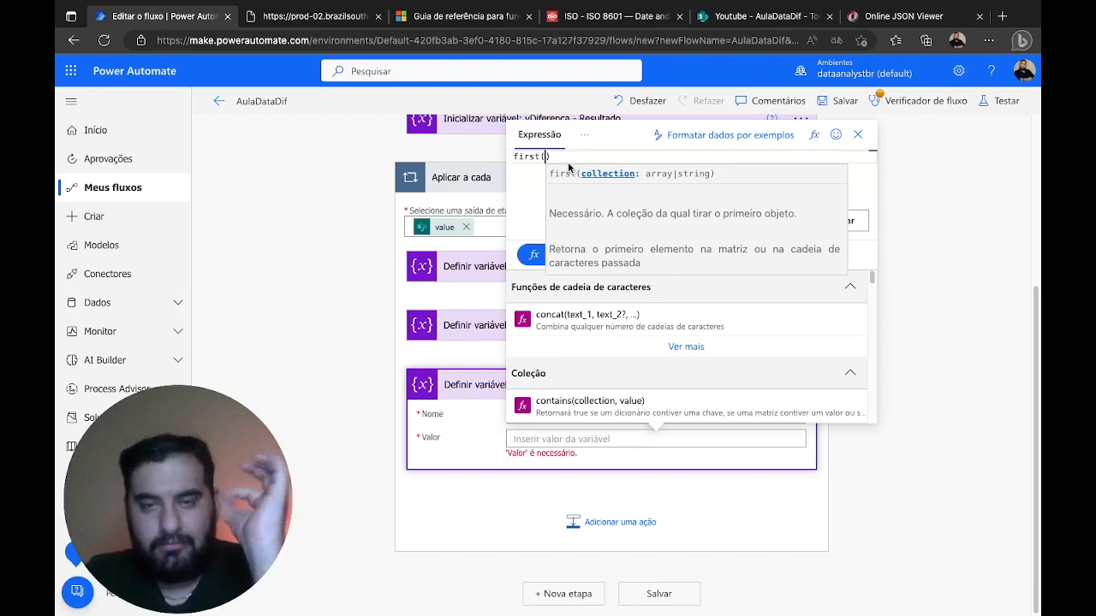
# Enter variables('vMatriz) as the argument of first() in the vDiferenca expression
pyautogui.click(529, 203)
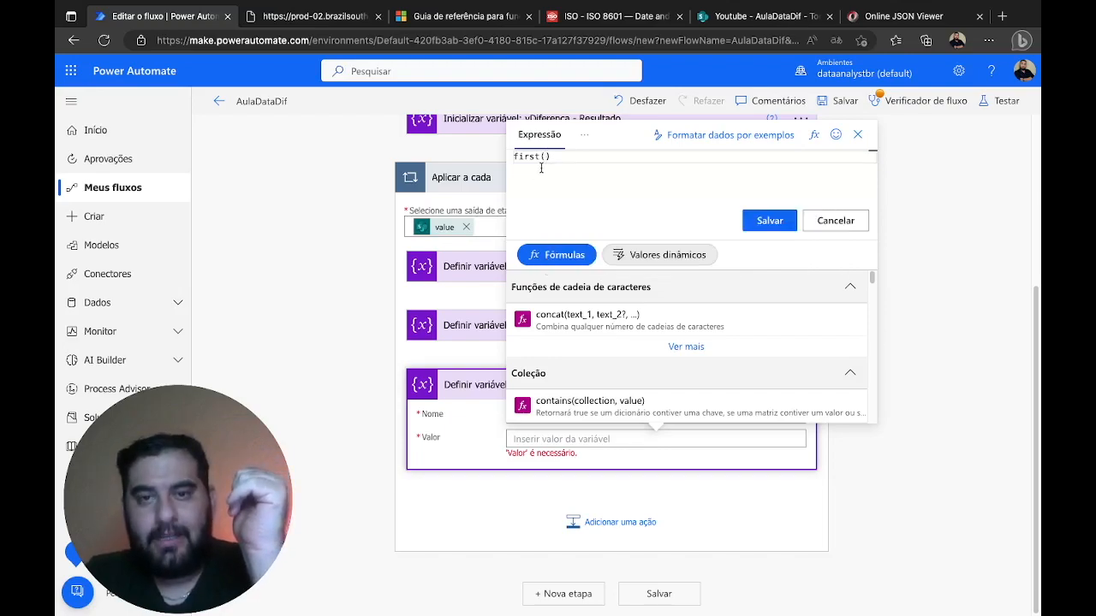
pyautogui.click(644, 257)
pyautogui.click(688, 391)
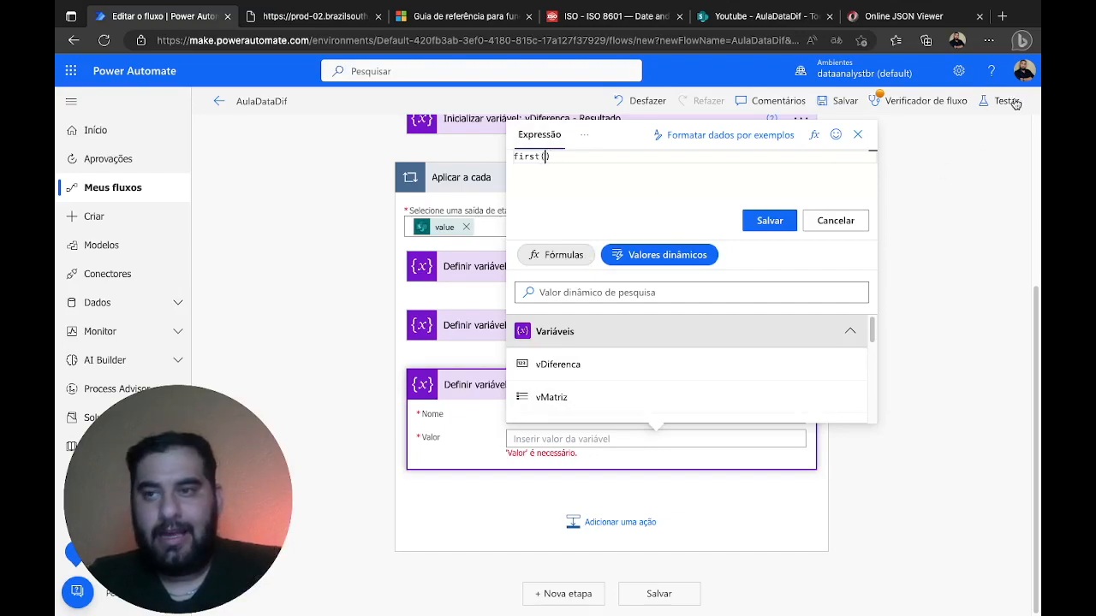
pyautogui.click(988, 40)
pyautogui.click(958, 134)
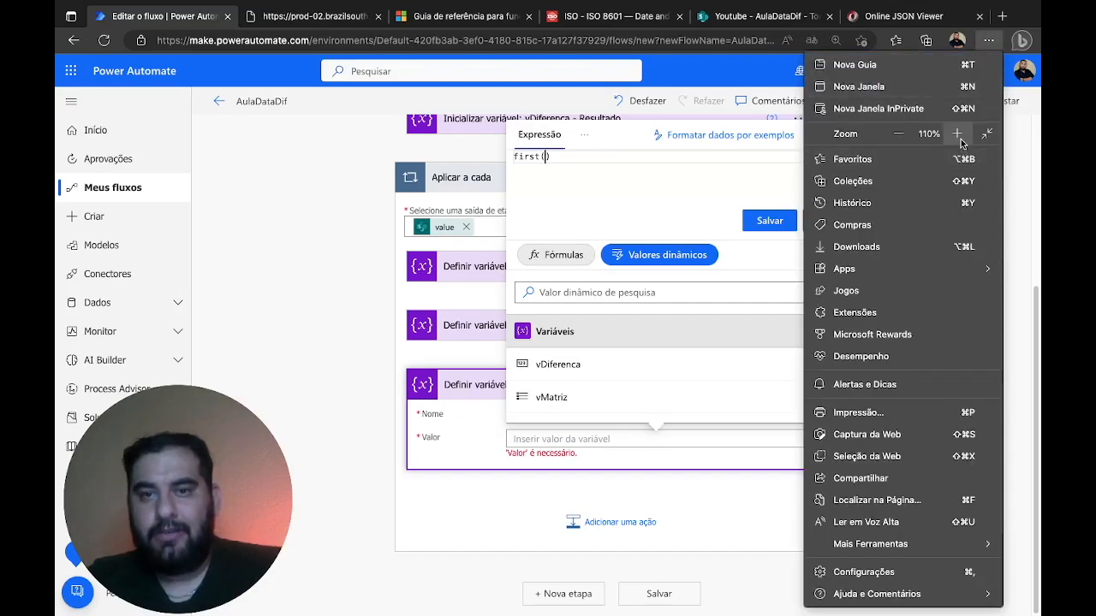
pyautogui.click(554, 218)
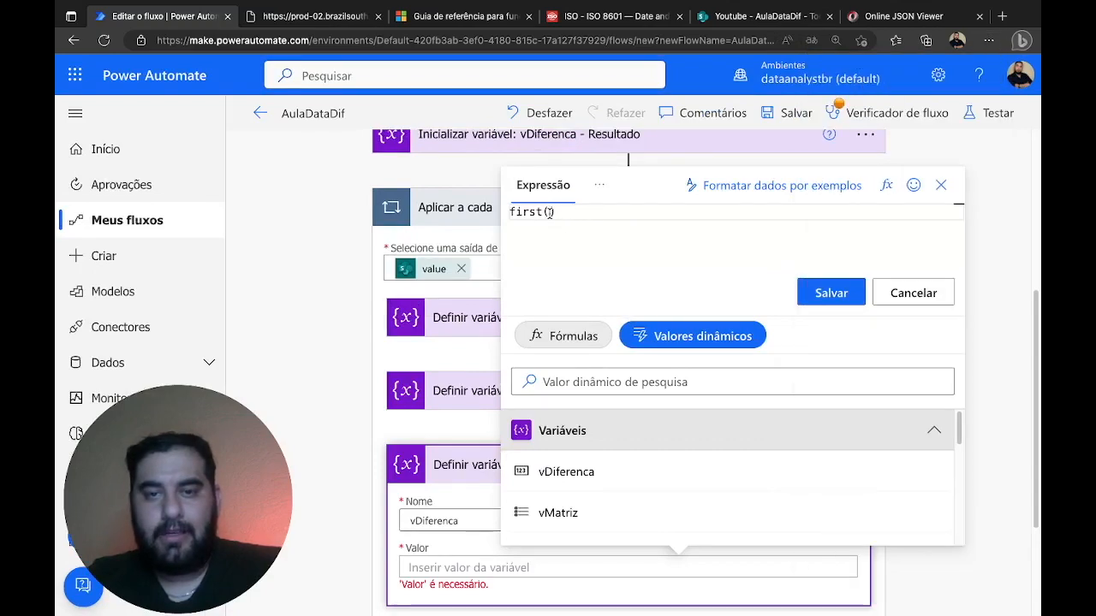
pyautogui.write('variables')
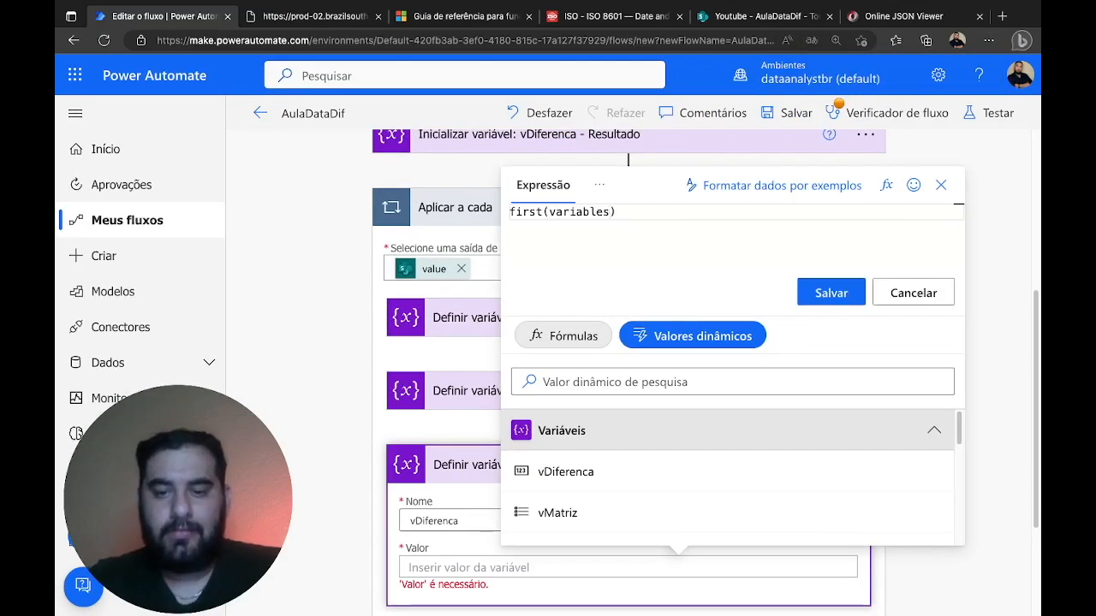
pyautogui.write('(')
pyautogui.write("'vMatriz")
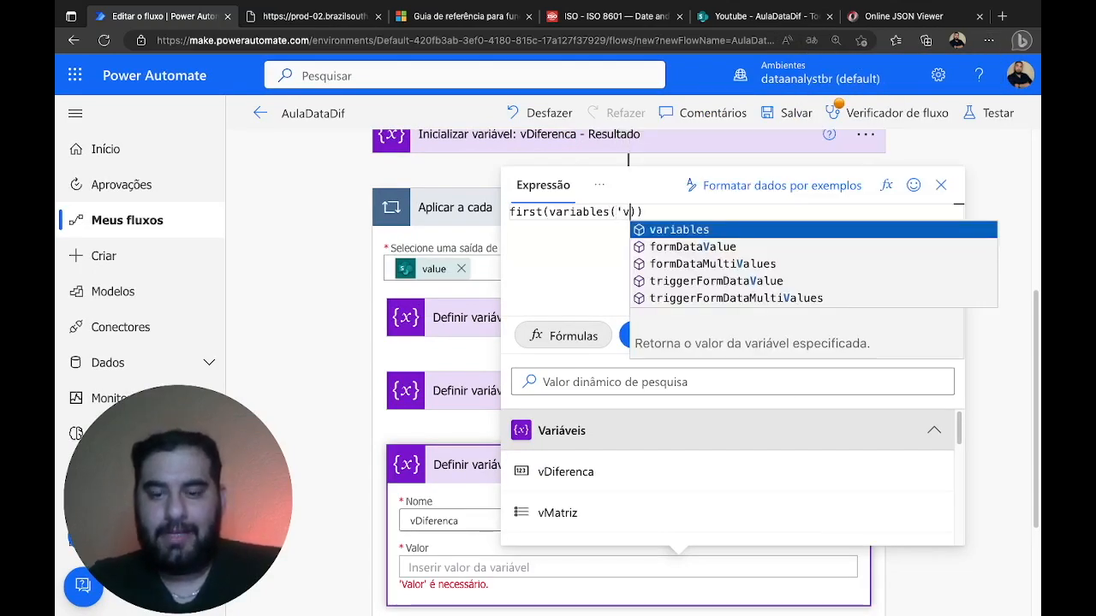
pyautogui.write("'")
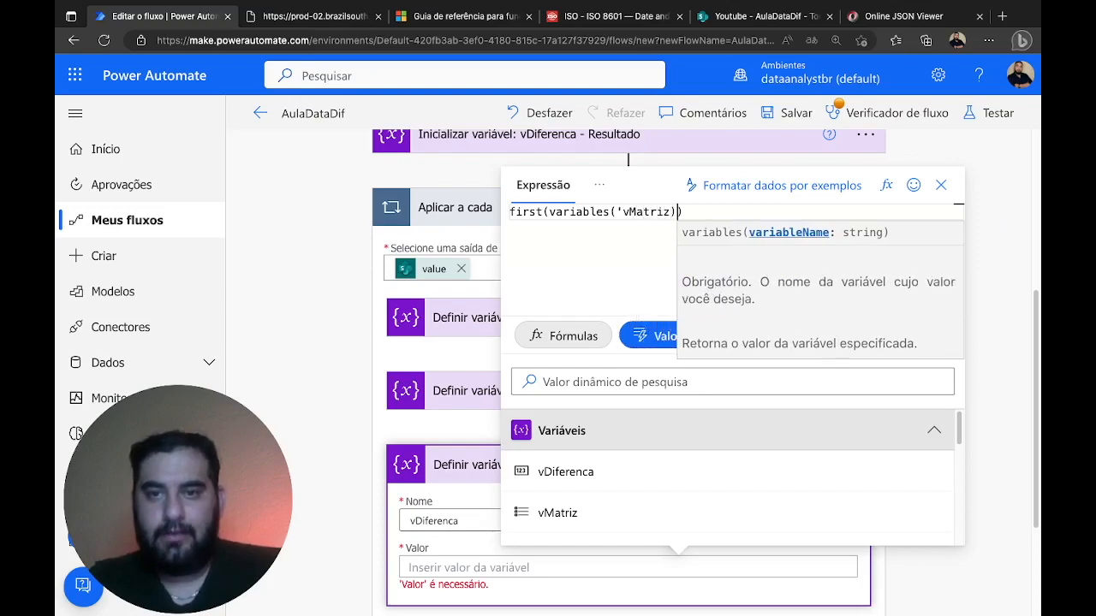
# Wrap the whole first(variables('vMatriz)) expression in the int() function
pyautogui.press('Left')
pyautogui.press('Left')
pyautogui.press('Left')
pyautogui.press('Left')
pyautogui.press('Left')
pyautogui.press('Left')
pyautogui.press('Left')
pyautogui.press('Left')
pyautogui.press('Left')
pyautogui.press('Left')
pyautogui.press('Left')
pyautogui.press('Left')
pyautogui.press('Left')
pyautogui.press('Left')
pyautogui.press('Left')
pyautogui.press('Left')
pyautogui.press('Left')
pyautogui.press('Left')
pyautogui.press('Left')
pyautogui.press('Left')
pyautogui.press('Left')
pyautogui.press('Left')
pyautogui.press('Left')
pyautogui.press('Left')
pyautogui.press('Left')
pyautogui.write('int')
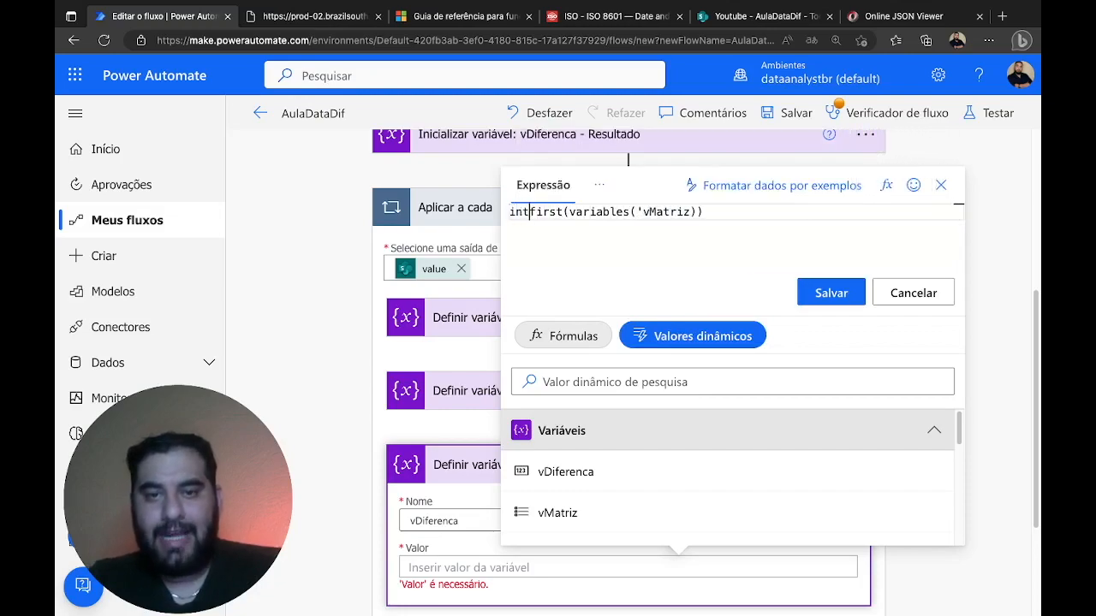
pyautogui.write('(')
pyautogui.press('Right')
pyautogui.press('Right')
pyautogui.press('Right')
pyautogui.press('Right')
pyautogui.press('Right')
pyautogui.press('Right')
pyautogui.press('Right')
pyautogui.press('Right')
pyautogui.press('Right')
pyautogui.press('Right')
pyautogui.press('Right')
pyautogui.press('Right')
pyautogui.press('Right')
pyautogui.press('Right')
pyautogui.press('Right')
pyautogui.press('Right')
pyautogui.press('Right')
pyautogui.press('Right')
pyautogui.press('Right')
pyautogui.press('Right')
pyautogui.press('Right')
pyautogui.press('Right')
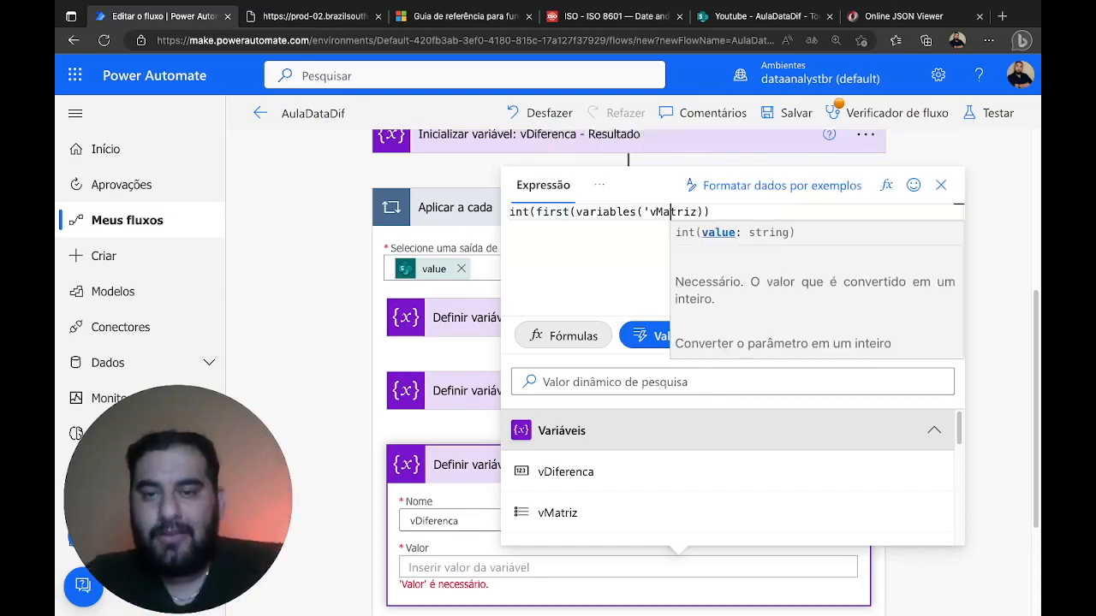
pyautogui.write(')')
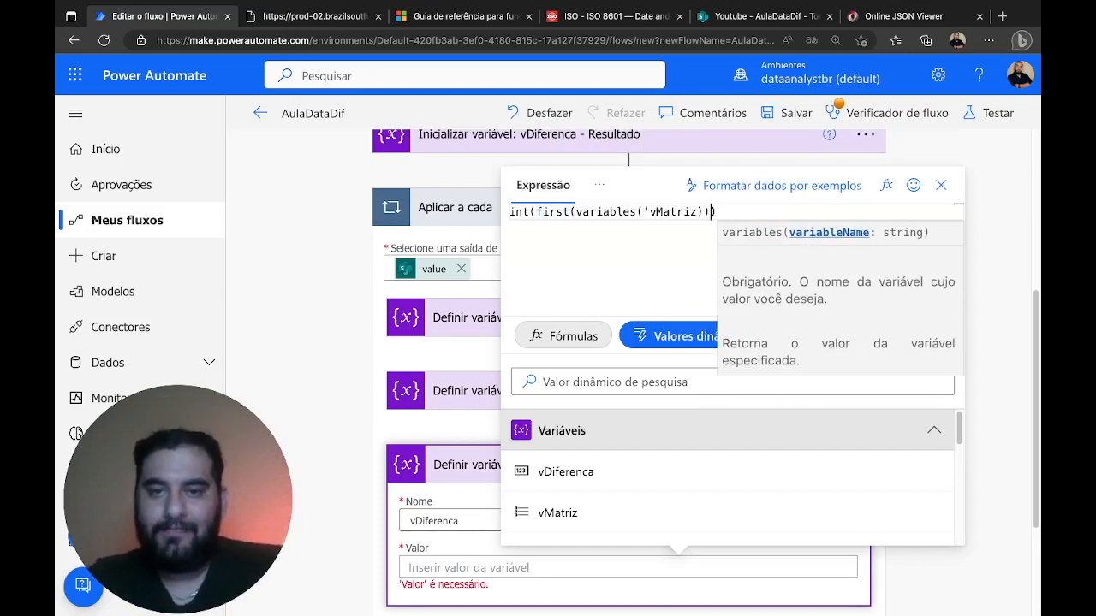
# Place first( and variables('vMatriz) on their own progressively indented lines inside int(
pyautogui.press('Left')
pyautogui.press('Left')
pyautogui.press('Left')
pyautogui.write("'")
pyautogui.press('Left')
pyautogui.press('Left')
pyautogui.press('Left')
pyautogui.press('Left')
pyautogui.press('Left')
pyautogui.press('Left')
pyautogui.press('Left')
pyautogui.press('Left')
pyautogui.press('Left')
pyautogui.press('Left')
pyautogui.press('Left')
pyautogui.press('Left')
pyautogui.press('Left')
pyautogui.press('Left')
pyautogui.press('Left')
pyautogui.press('Left')
pyautogui.press('Left')
pyautogui.press('Left')
pyautogui.press('Left')
pyautogui.press('Left')
pyautogui.press('Left')
pyautogui.press('Left')
pyautogui.press('Left')
pyautogui.press('Left')
pyautogui.press('Left')
pyautogui.press('Return')
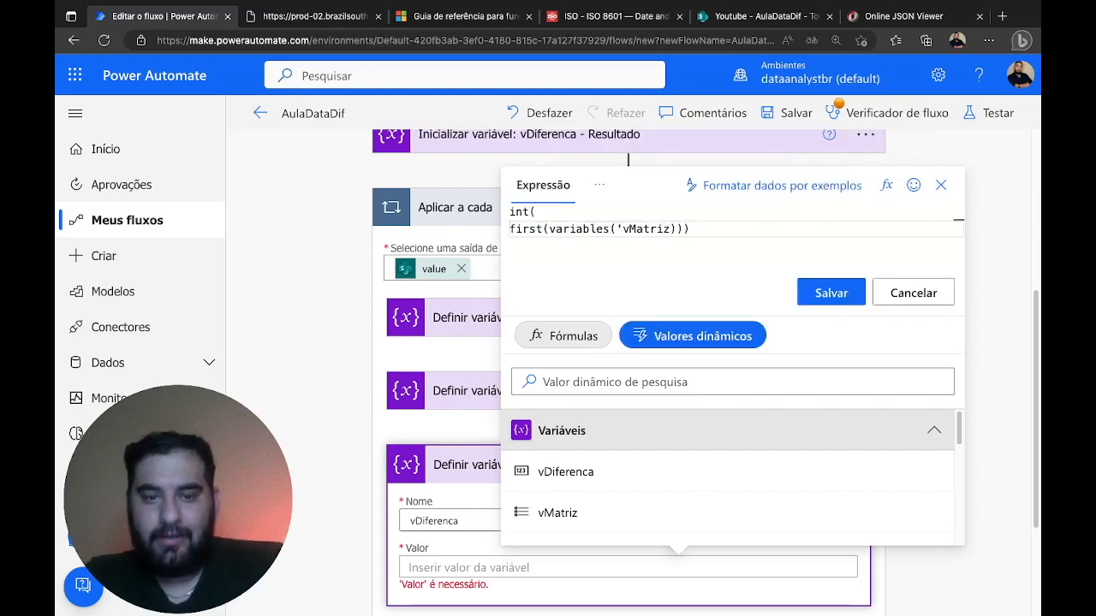
pyautogui.press('Tab')
pyautogui.click(574, 229)
pyautogui.press('Return')
pyautogui.press('Tab')
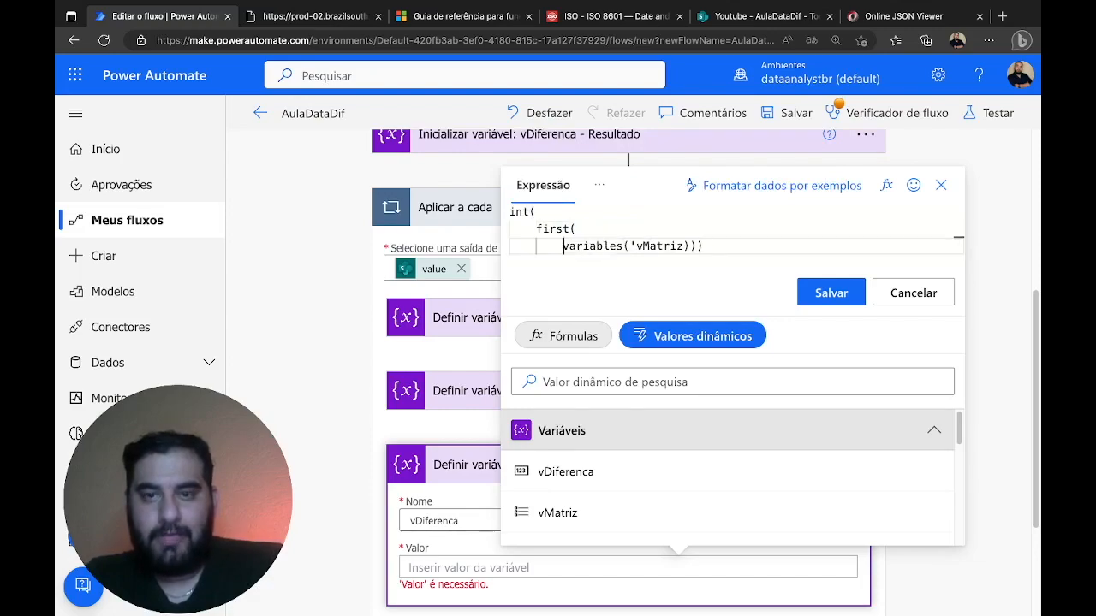
# Put the closing parentheses of first and int on separate lines below variables('vMatriz)
pyautogui.press('Right')
pyautogui.press('Right')
pyautogui.press('Right')
pyautogui.press('Right')
pyautogui.press('Right')
pyautogui.press('Right')
pyautogui.press('Right')
pyautogui.press('Right')
pyautogui.press('Right')
pyautogui.press('Right')
pyautogui.press('Right')
pyautogui.press('Right')
pyautogui.press('Right')
pyautogui.press('Return')
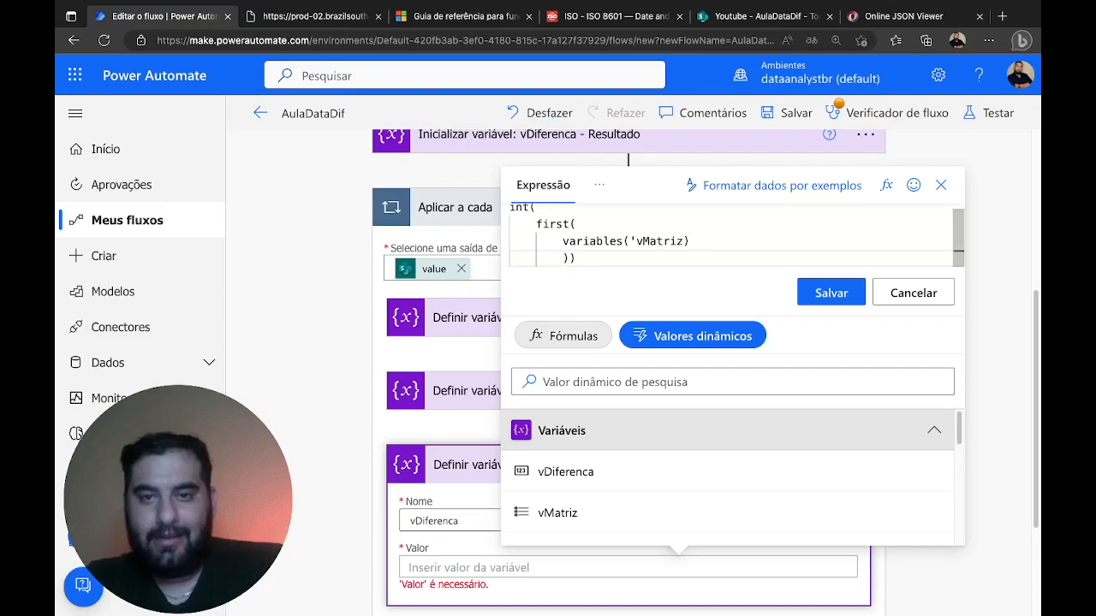
pyautogui.press('Right')
pyautogui.press('Return')
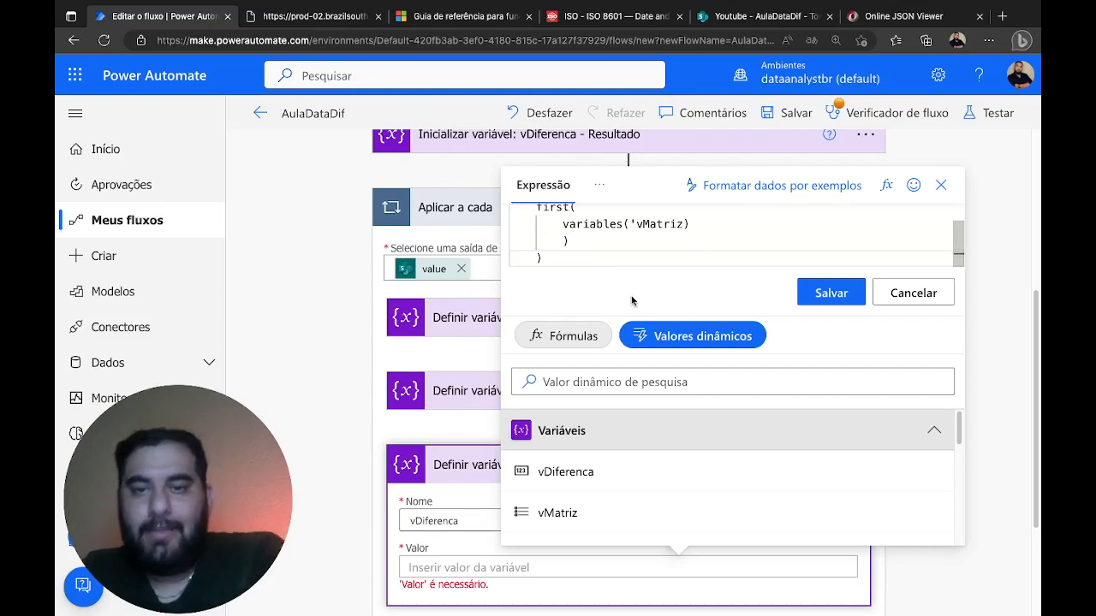
# Examine how the variables, first and int functions are nested in the vDiferenca expression at 100% browser zoom
pyautogui.scroll(4, 634, 292)
pyautogui.scroll(-3, 633, 291)
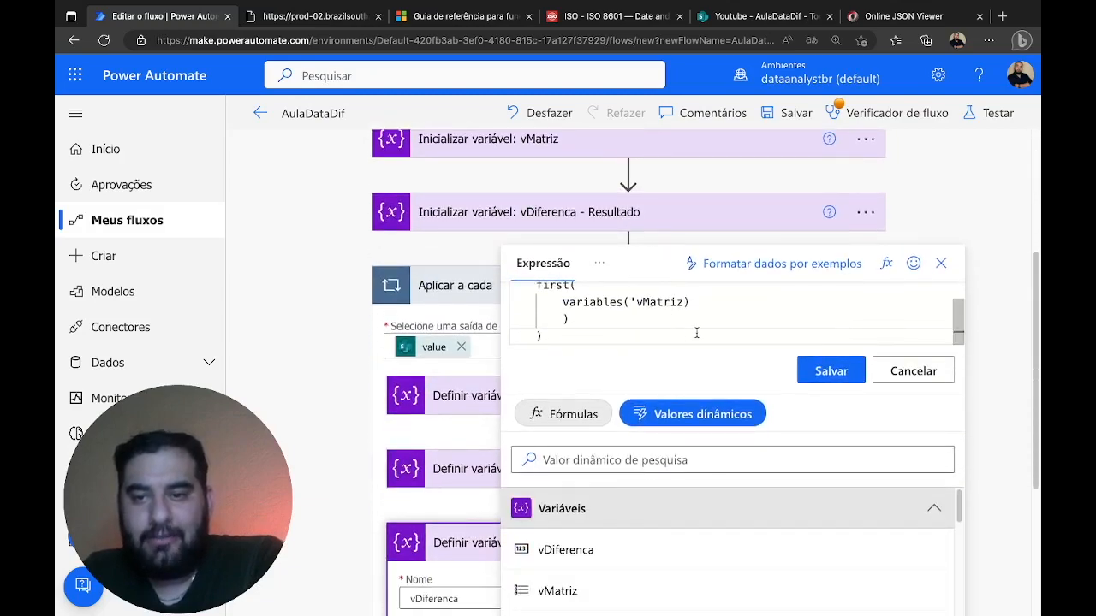
pyautogui.moveTo(959, 331); pyautogui.dragTo(959, 311)
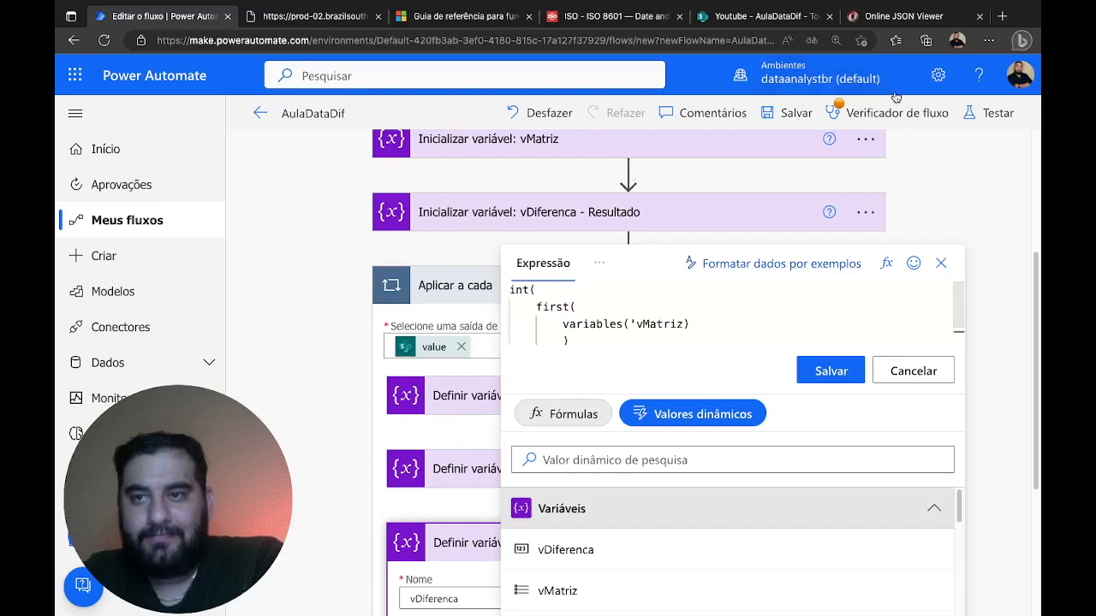
pyautogui.click(989, 43)
pyautogui.click(897, 134)
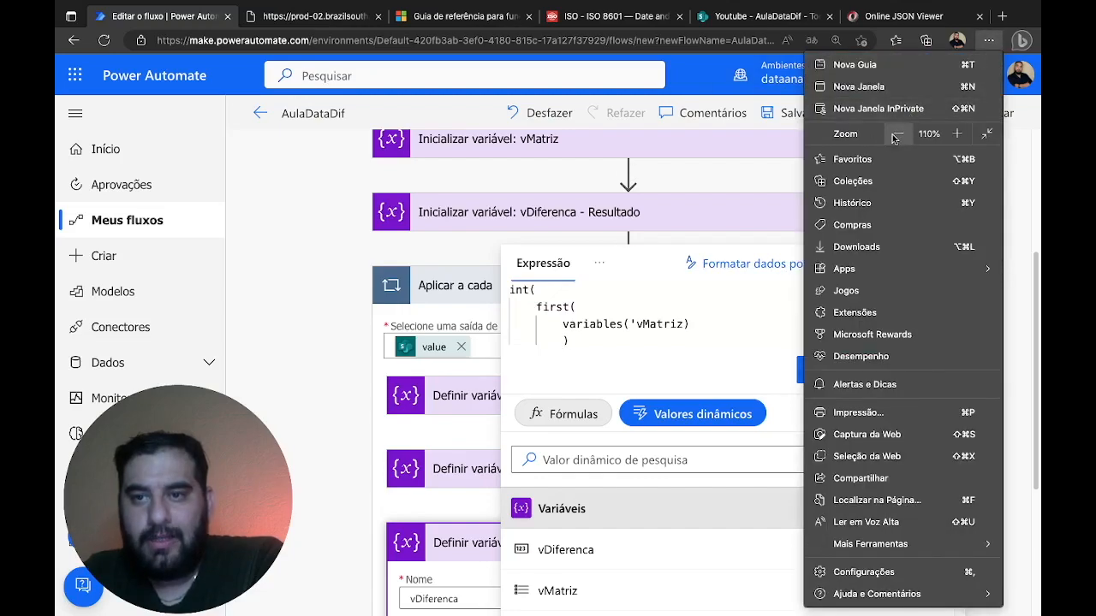
pyautogui.click(897, 135)
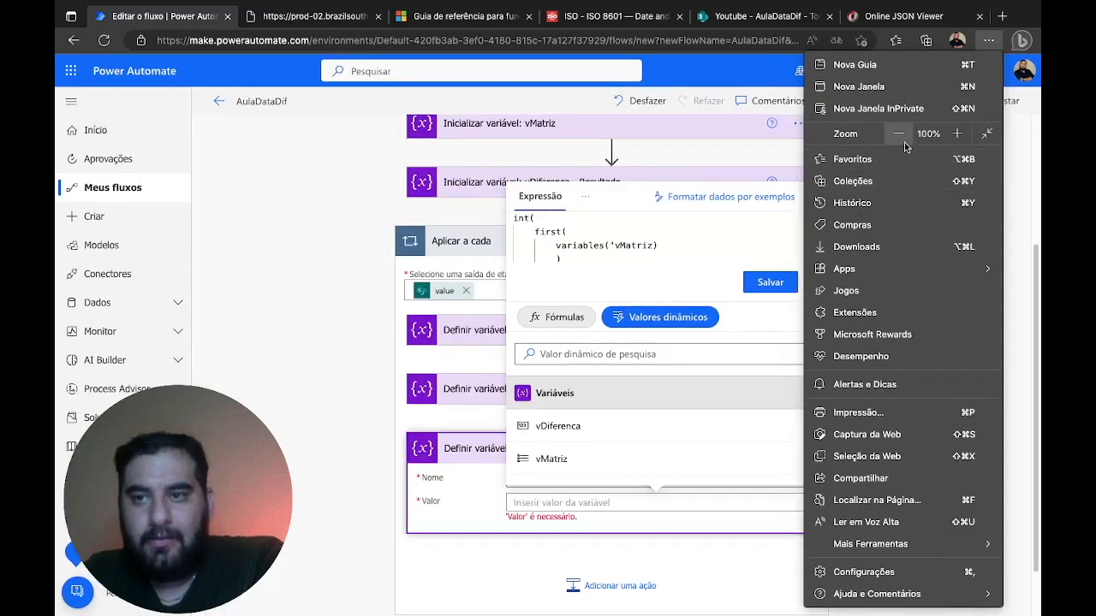
pyautogui.click(1009, 151)
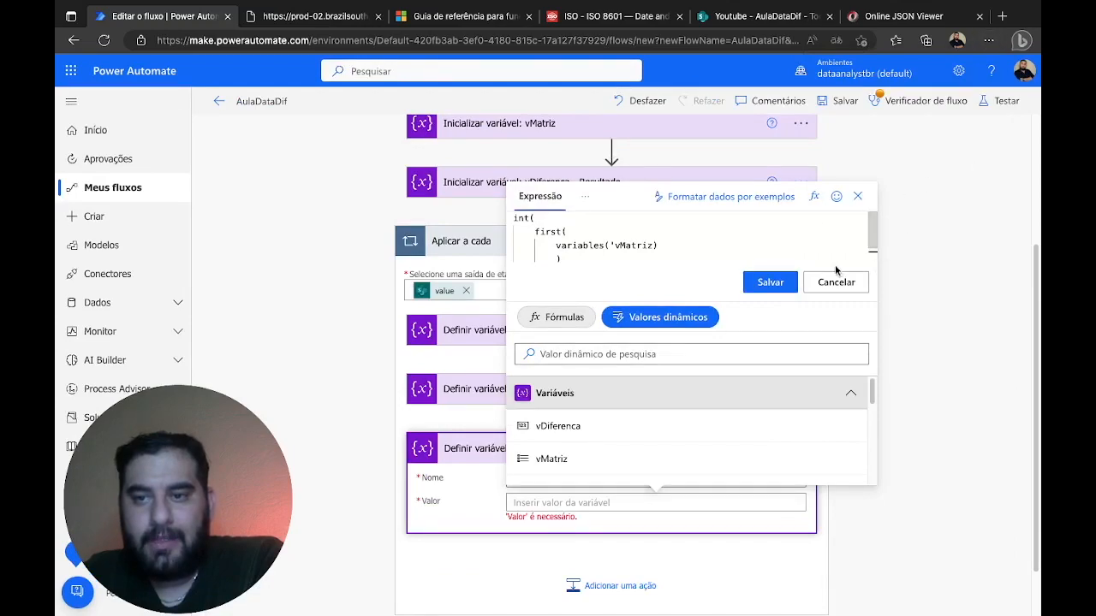
pyautogui.click(851, 395)
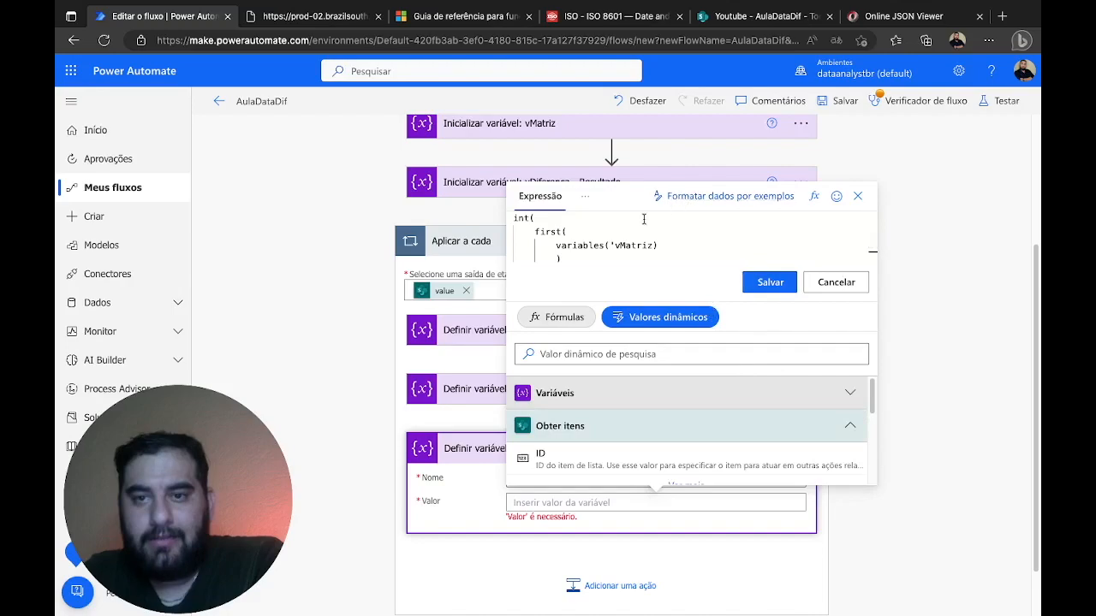
pyautogui.moveTo(873, 237)
pyautogui.mouseDown()
pyautogui.moveTo(873, 247)
pyautogui.moveTo(872, 236)
pyautogui.mouseUp()
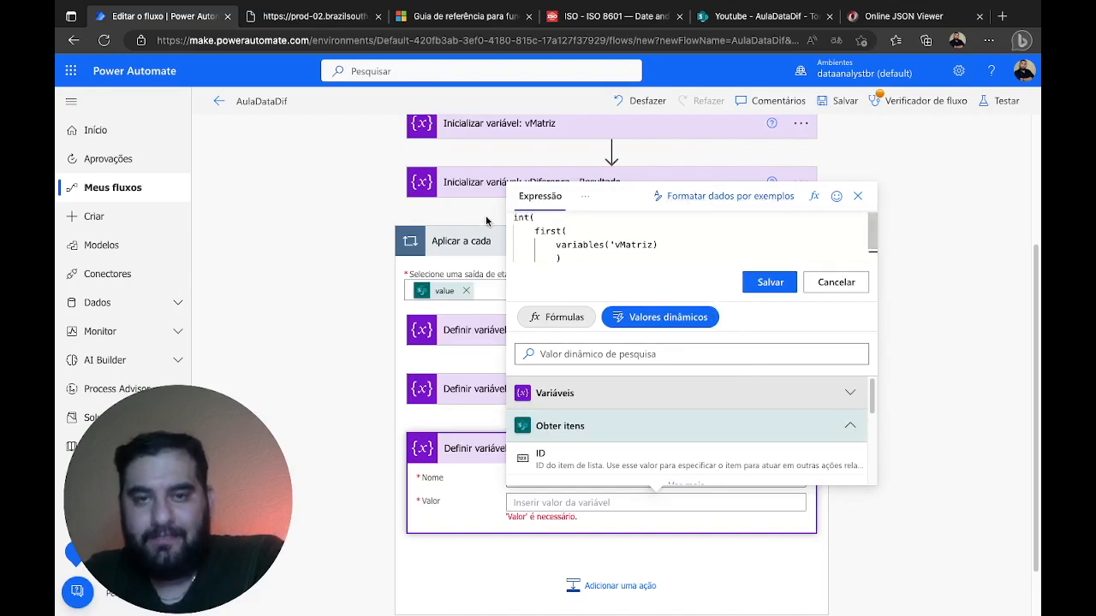
pyautogui.doubleClick(617, 244)
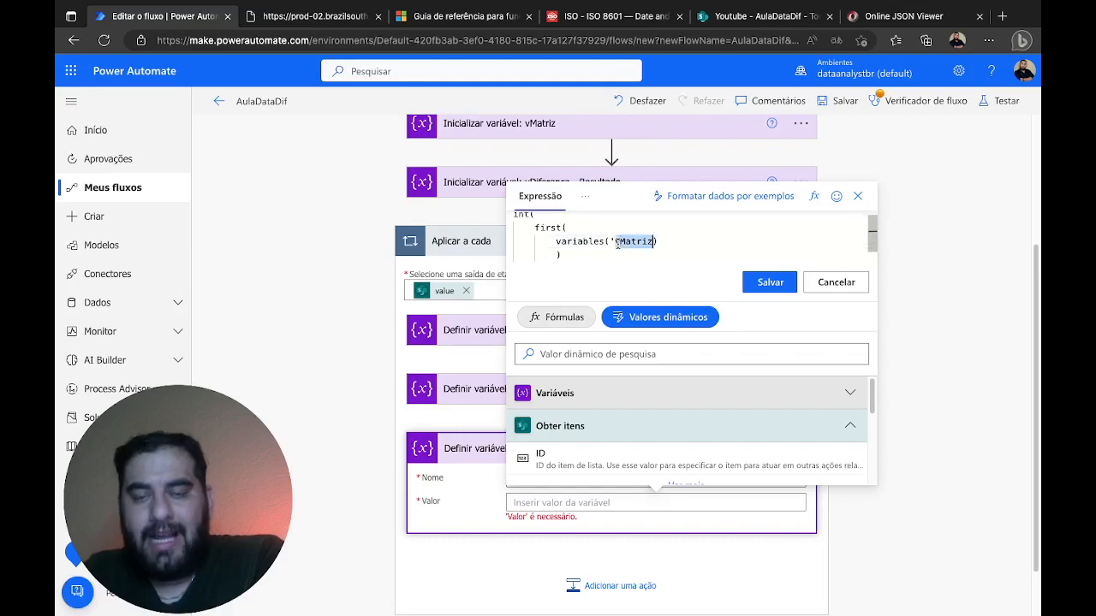
pyautogui.doubleClick(618, 244)
pyautogui.tripleClick(551, 230)
pyautogui.scroll(-1, 556, 242)
pyautogui.scroll(1, 556, 243)
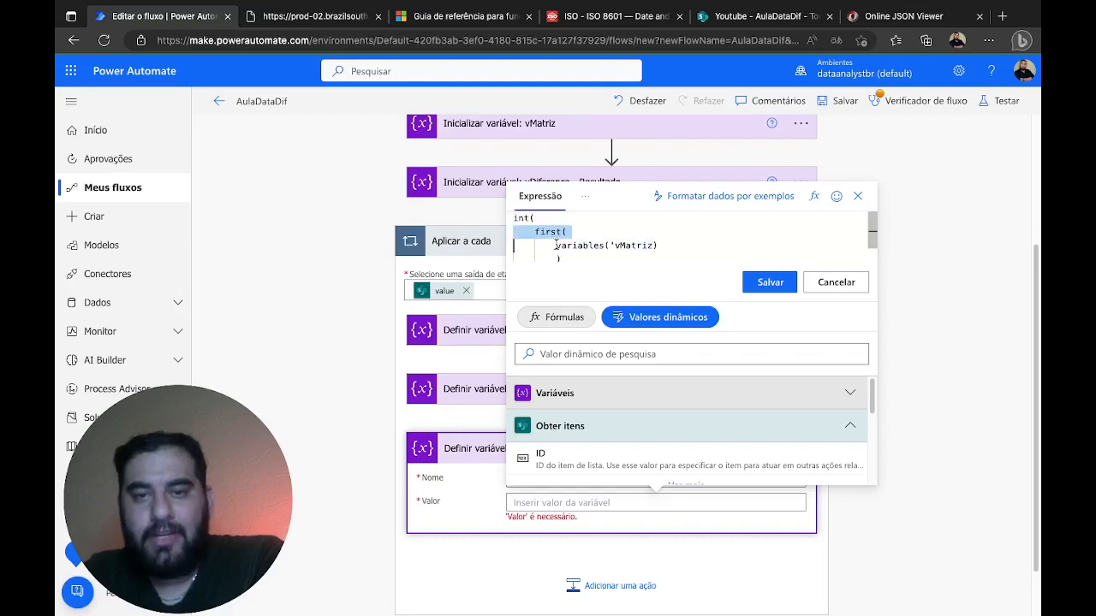
pyautogui.doubleClick(521, 219)
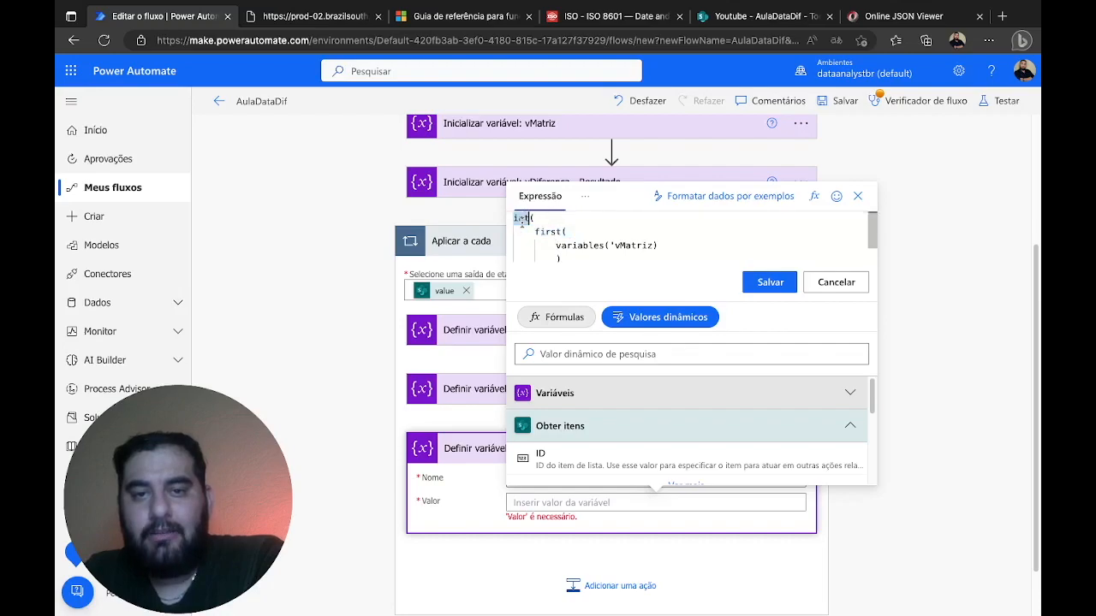
# Apply the vDiferenca value expression, reopen it and check how the parentheses of int and first pair up
pyautogui.click(775, 282)
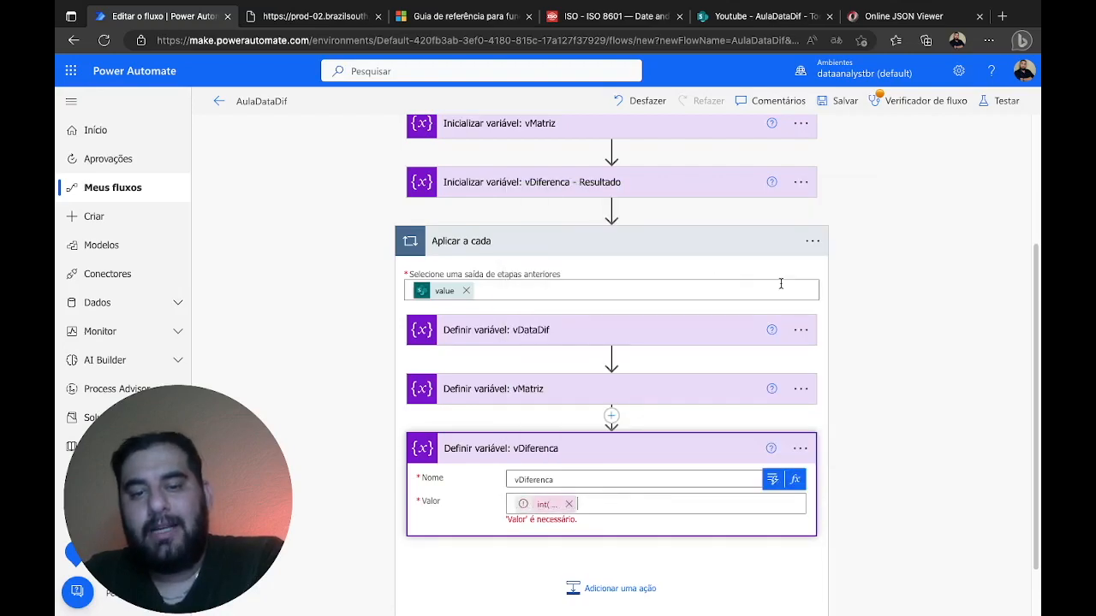
pyautogui.click(545, 505)
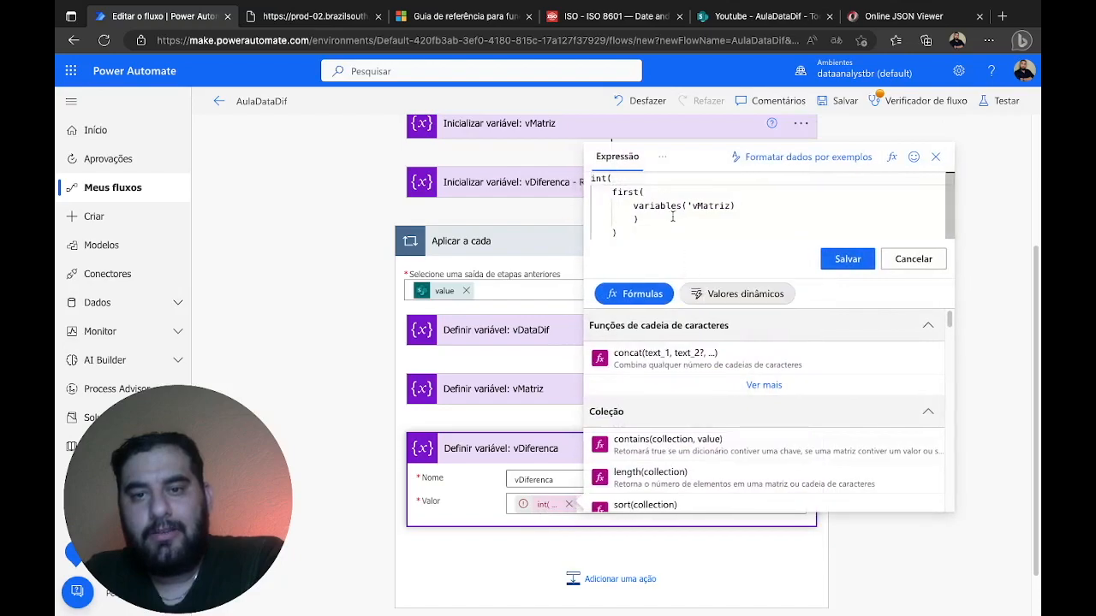
pyautogui.click(617, 235)
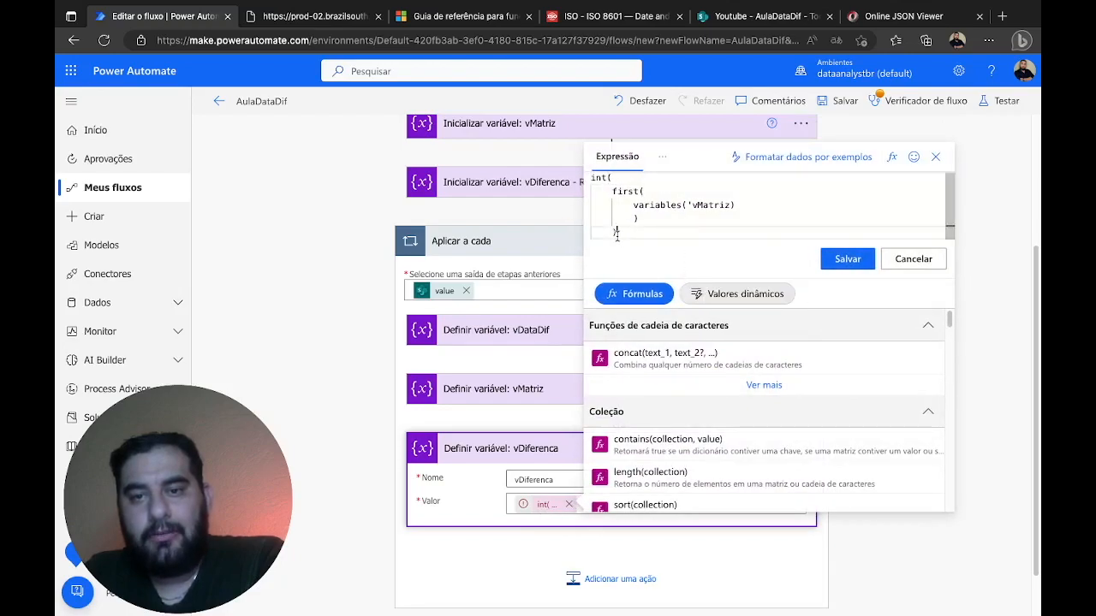
pyautogui.click(646, 191)
pyautogui.click(641, 220)
pyautogui.click(624, 228)
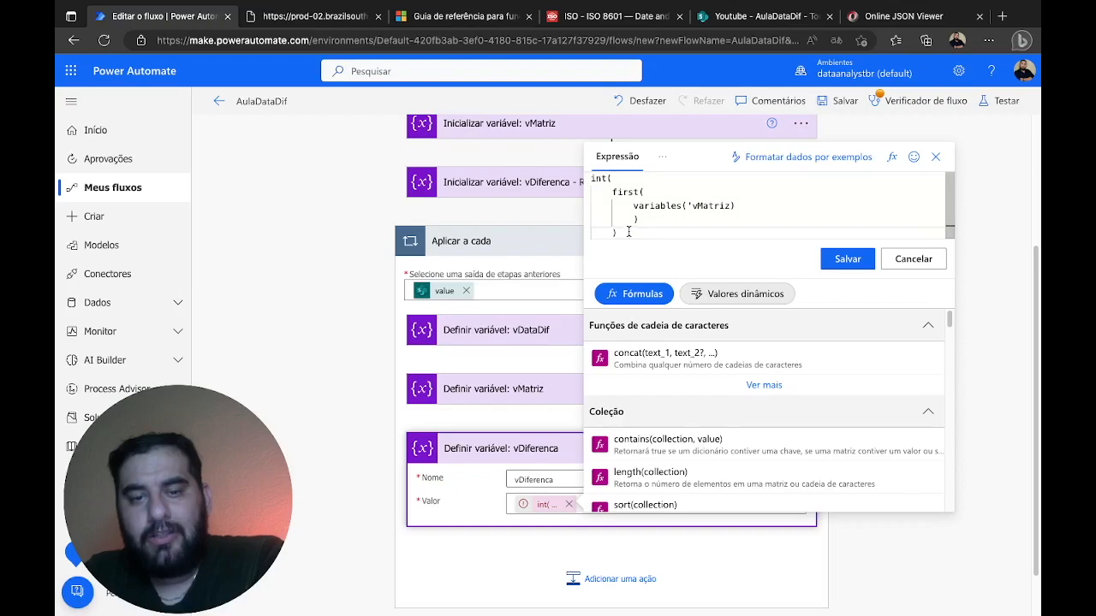
pyautogui.scroll(-1, 652, 254)
pyautogui.scroll(1, 653, 257)
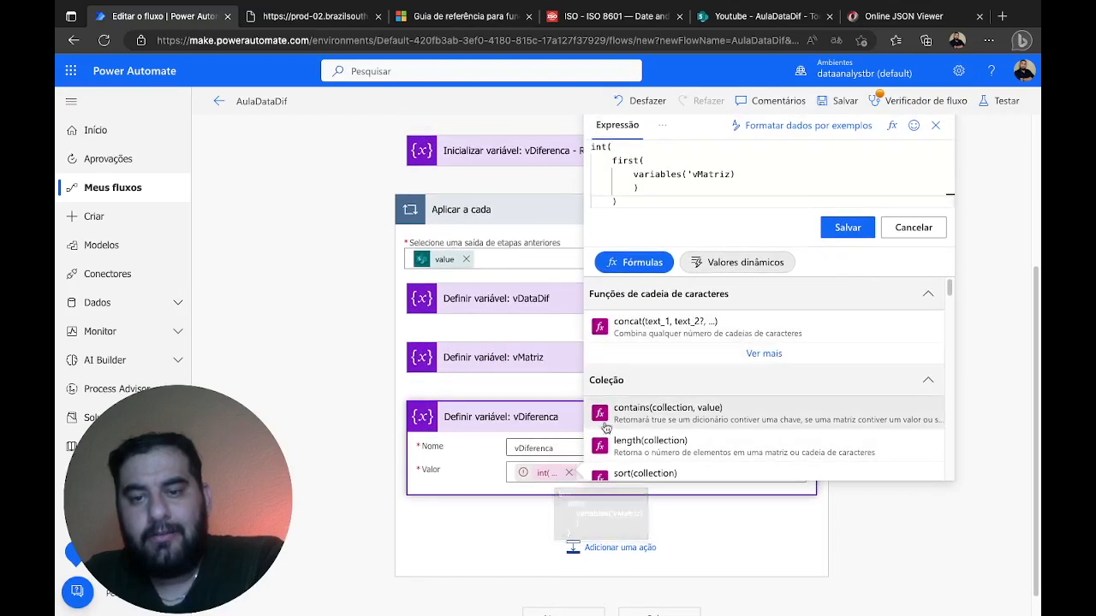
# Join first( onto the int( line of the vDiferenca expression and remove the indentation before variables('vMatriz)
pyautogui.click(612, 160)
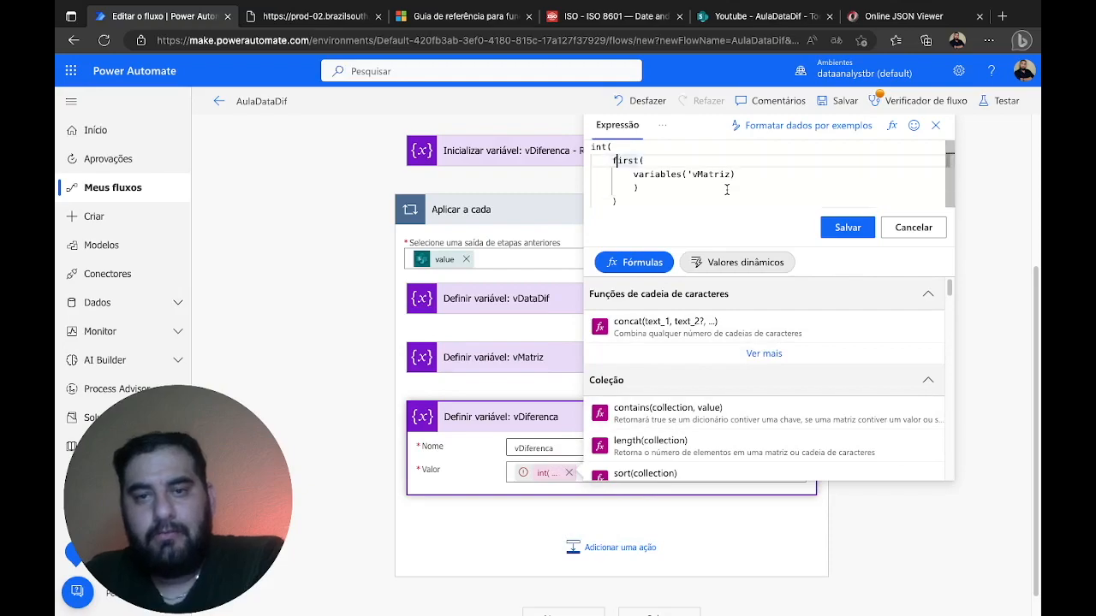
pyautogui.press('BackSpace')
pyautogui.press('BackSpace')
pyautogui.press('Down')
pyautogui.press('Right')
pyautogui.press('Right')
pyautogui.press('BackSpace')
pyautogui.press('BackSpace')
pyautogui.press('BackSpace')
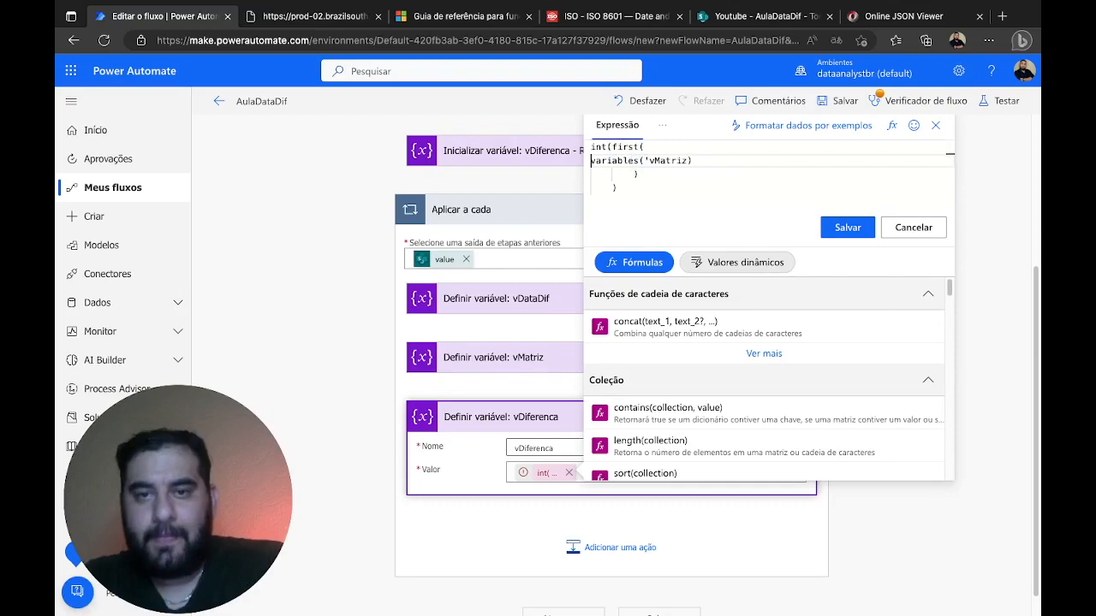
# Collapse the remaining lines so the vDiferenca expression reads int(first(variables('vMatriz))) on a single line, and save it
pyautogui.press('Down')
pyautogui.press('BackSpace')
pyautogui.press('BackSpace')
pyautogui.press('BackSpace')
pyautogui.press('Down')
pyautogui.press('BackSpace')
pyautogui.press('BackSpace')
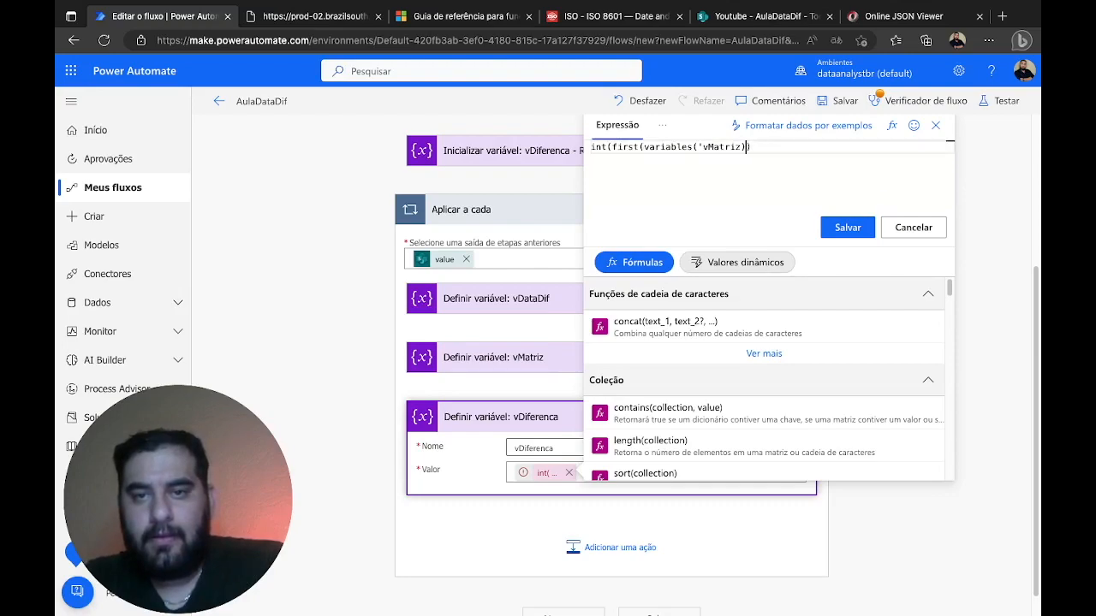
pyautogui.write(')')
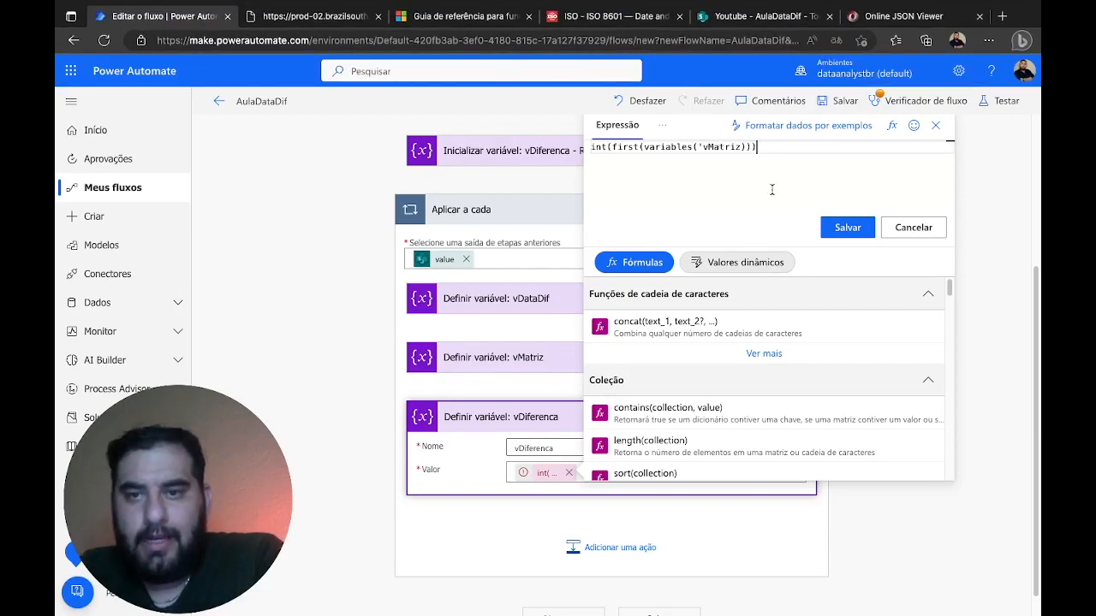
pyautogui.click(848, 229)
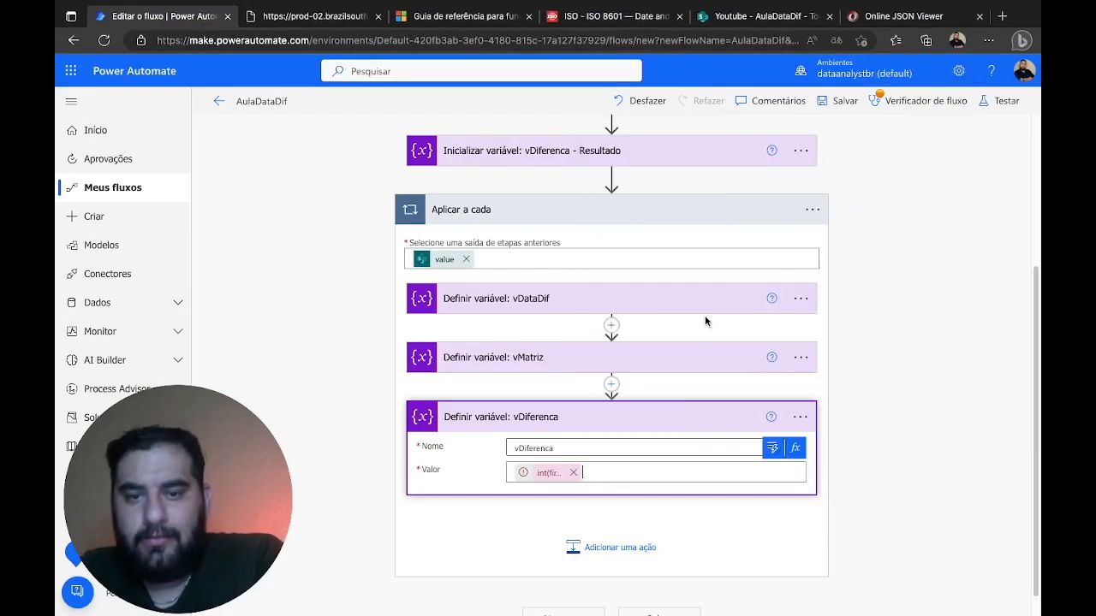
# Add the missing closing quote after vMatriz so the expression reads int(first(variables('vMatriz'))), and save it
pyautogui.click(554, 474)
pyautogui.moveTo(747, 178)
pyautogui.mouseDown()
pyautogui.moveTo(703, 178)
pyautogui.moveTo(745, 178)
pyautogui.mouseUp()
pyautogui.click(745, 178)
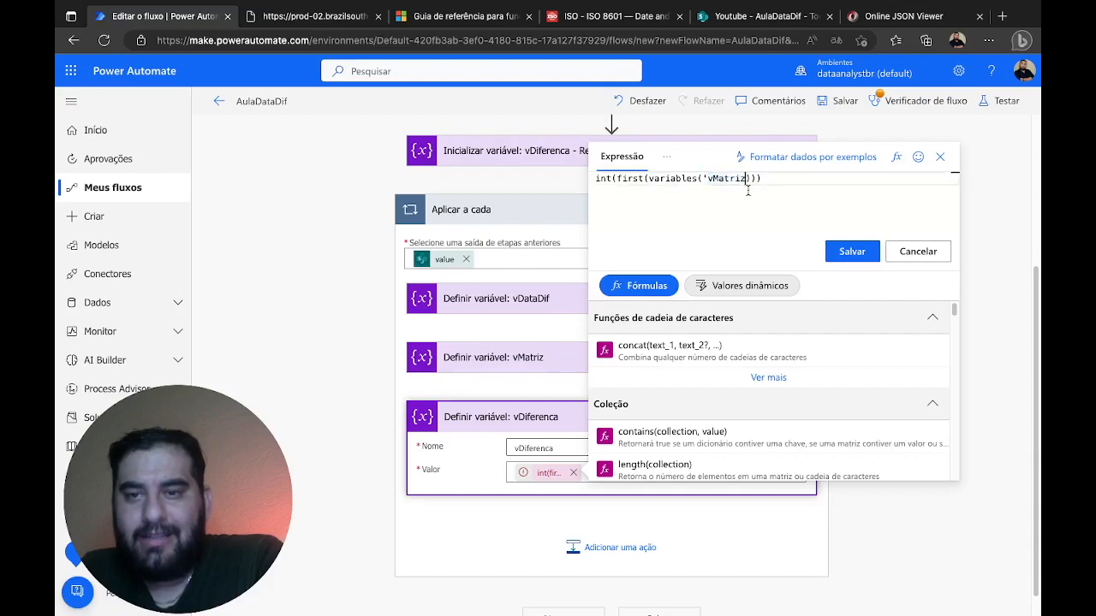
pyautogui.click(852, 252)
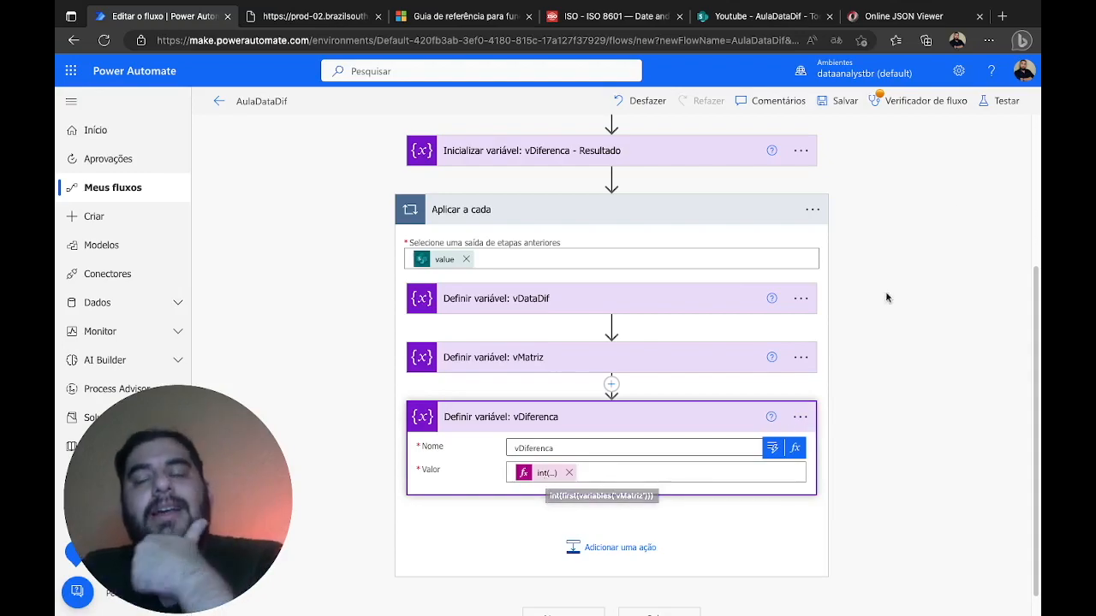
# Check the variable type set in the vDiferenca - Resultado initialization action against the expression assigned in the loop
pyautogui.click(917, 259)
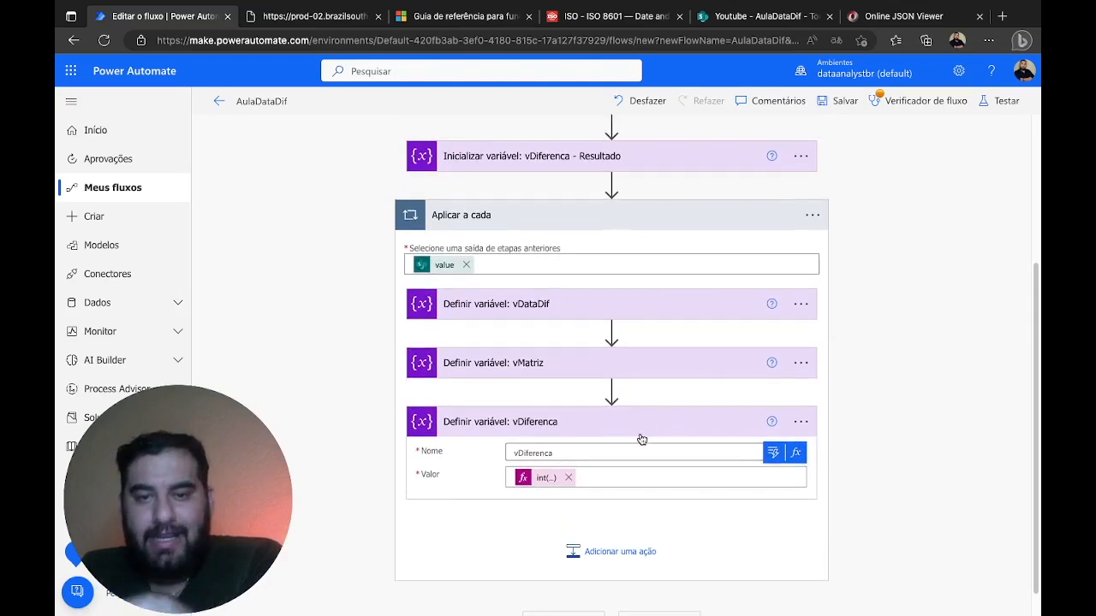
pyautogui.scroll(1, 637, 365)
pyautogui.click(543, 248)
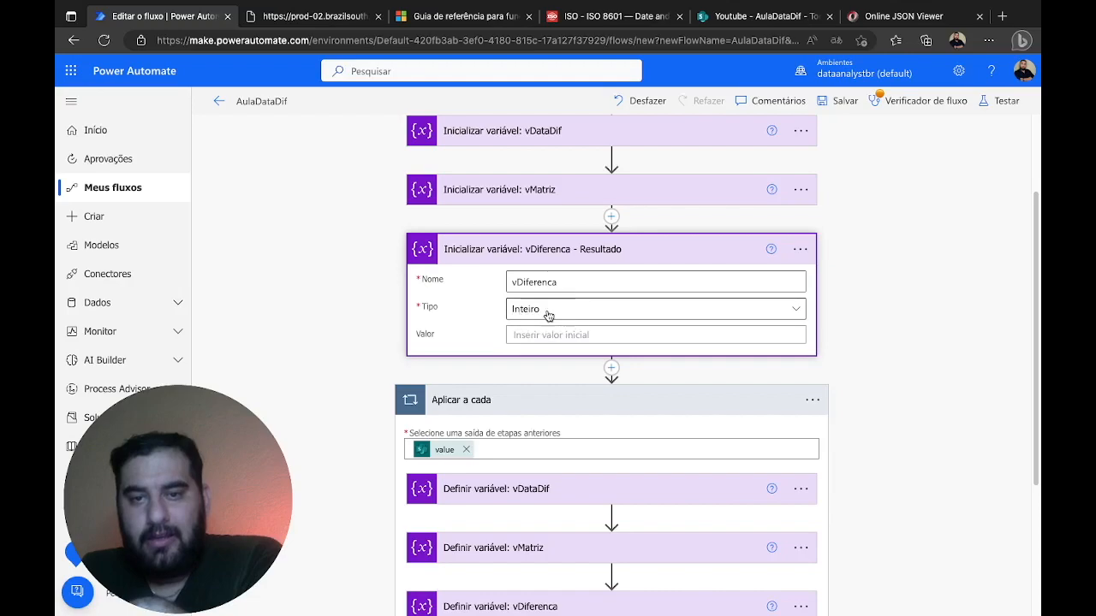
pyautogui.scroll(-2, 779, 368)
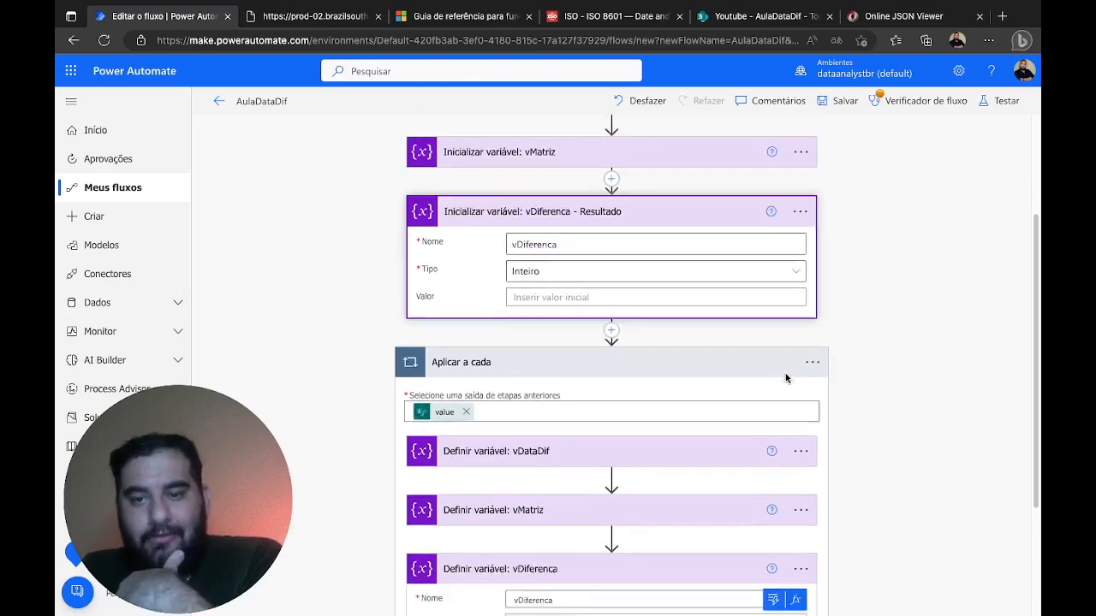
pyautogui.scroll(2, 546, 334)
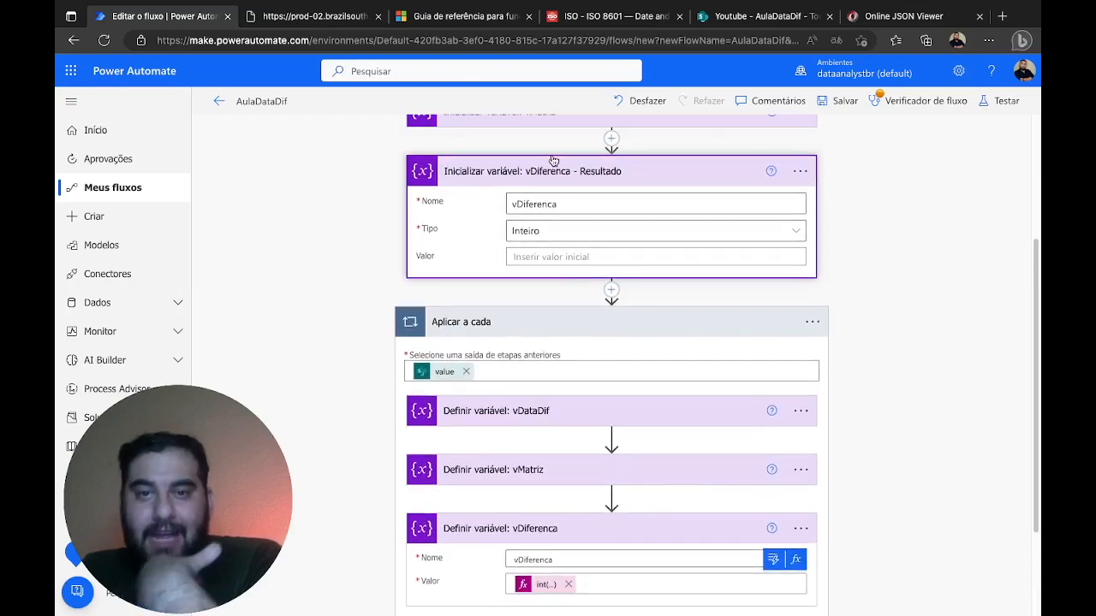
pyautogui.scroll(-2, 540, 480)
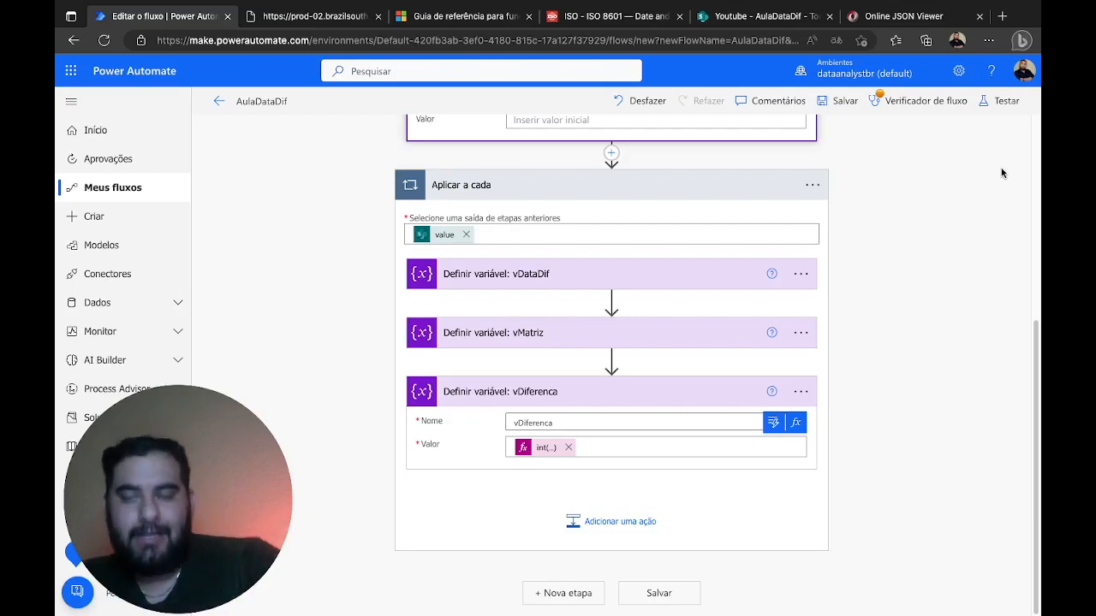
# Save the AulaDataDif flow, dismiss the flow checker and run a manual test
pyautogui.click(997, 104)
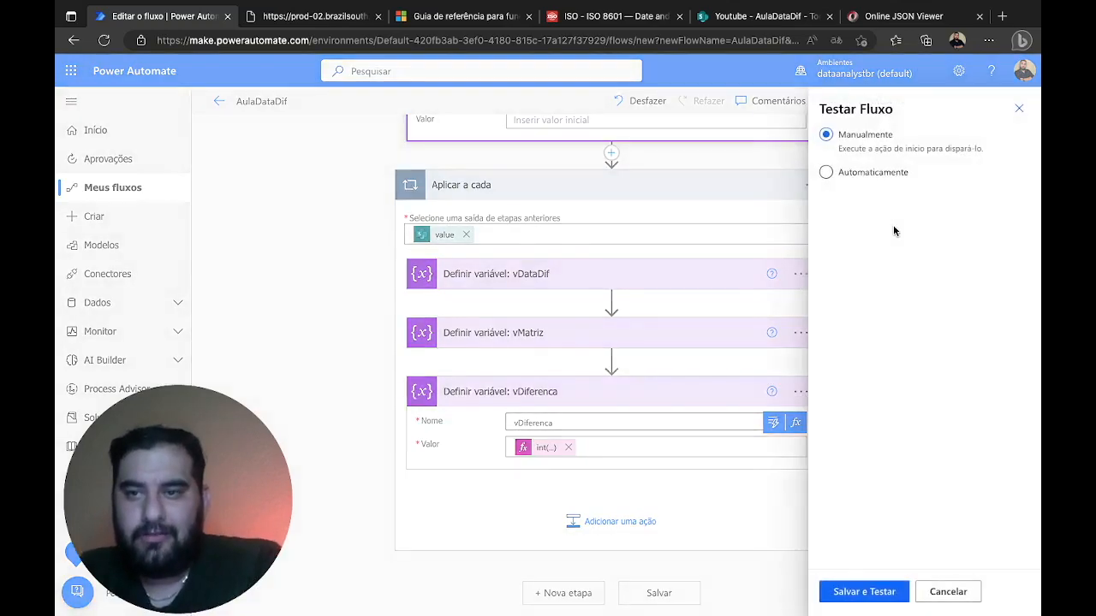
pyautogui.click(878, 594)
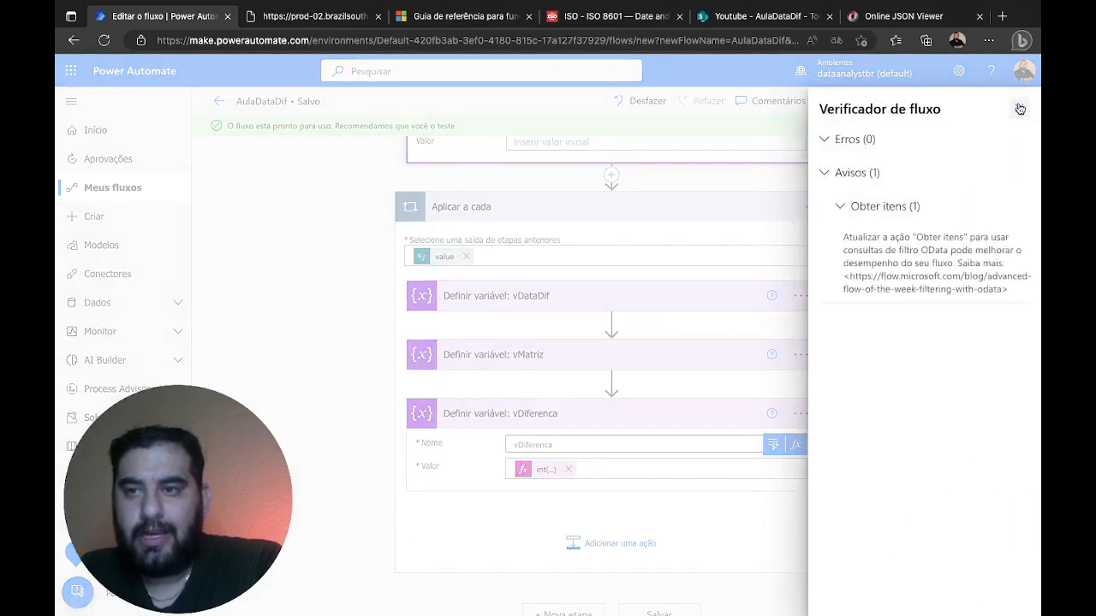
pyautogui.click(1017, 108)
pyautogui.click(870, 591)
pyautogui.click(863, 597)
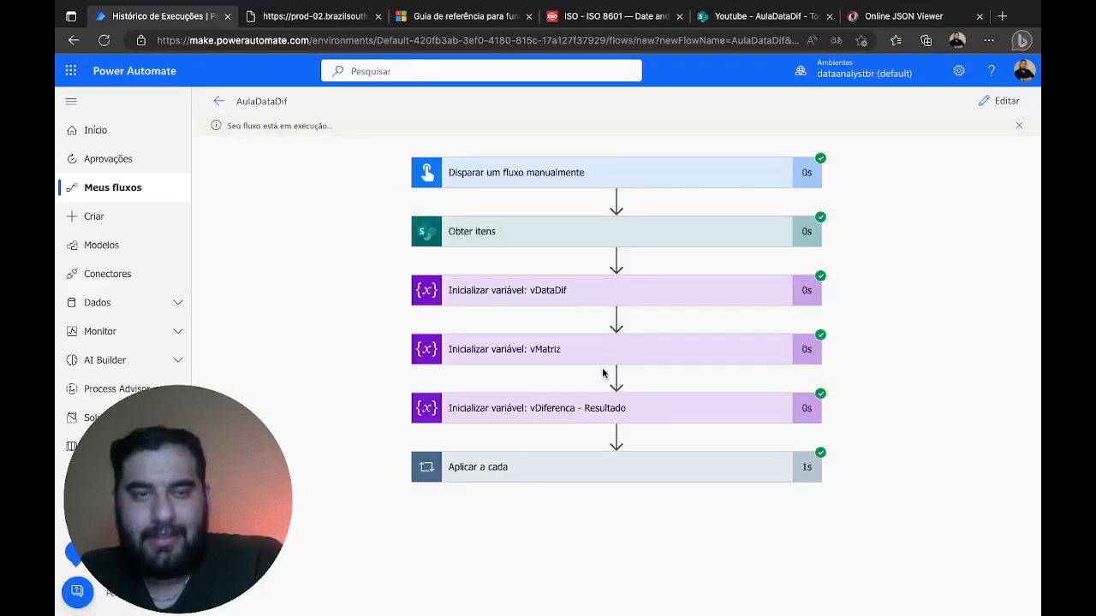
# Examine the vDiferenca output value in the first iteration of the Aplicar a cada loop
pyautogui.click(728, 462)
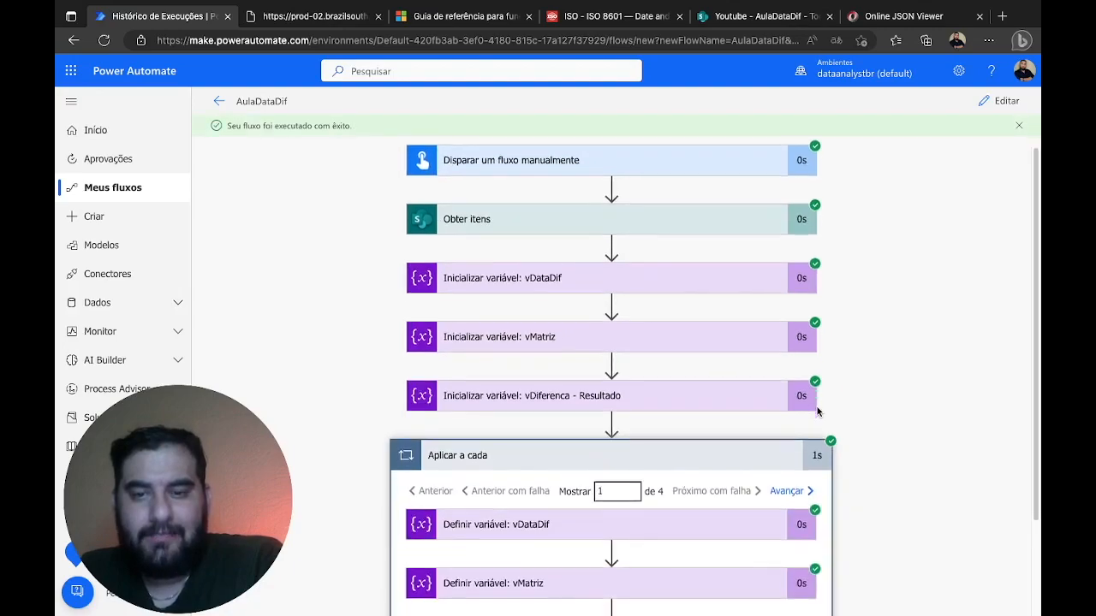
pyautogui.scroll(-2, 730, 524)
pyautogui.click(699, 524)
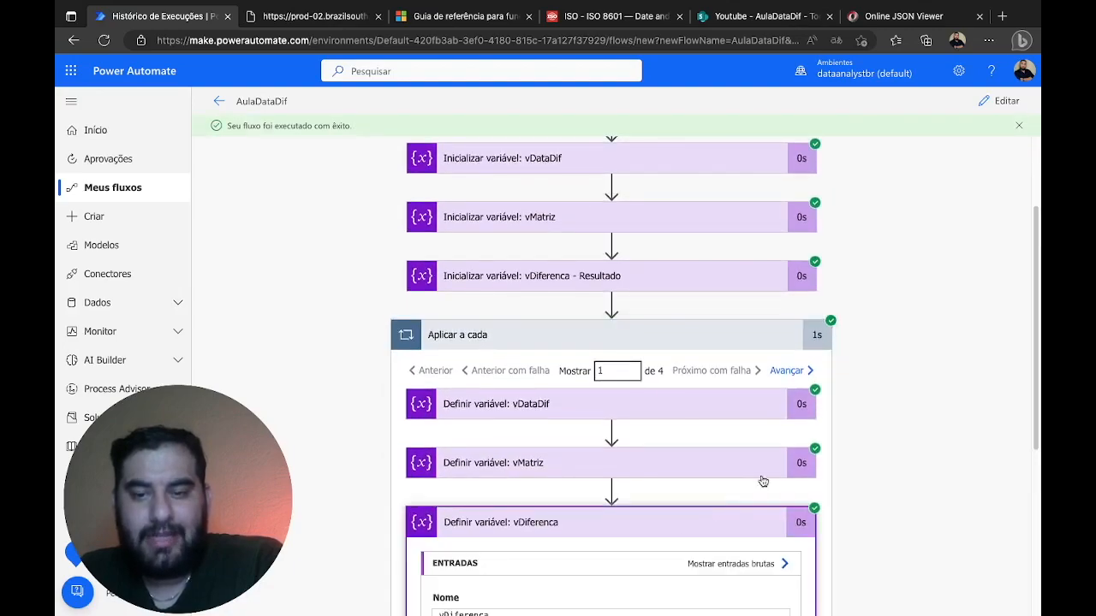
pyautogui.scroll(-4, 822, 471)
pyautogui.moveTo(499, 502); pyautogui.dragTo(408, 502)
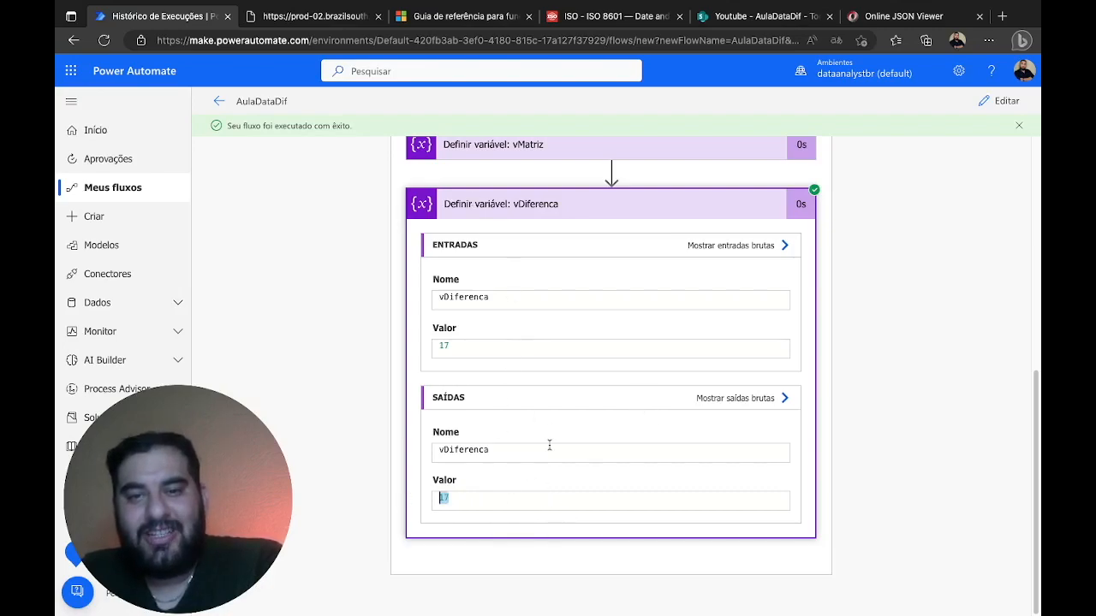
# Compare the vDataDif and vMatriz outputs of the first loop iteration with the vDiferenca output
pyautogui.scroll(3, 524, 503)
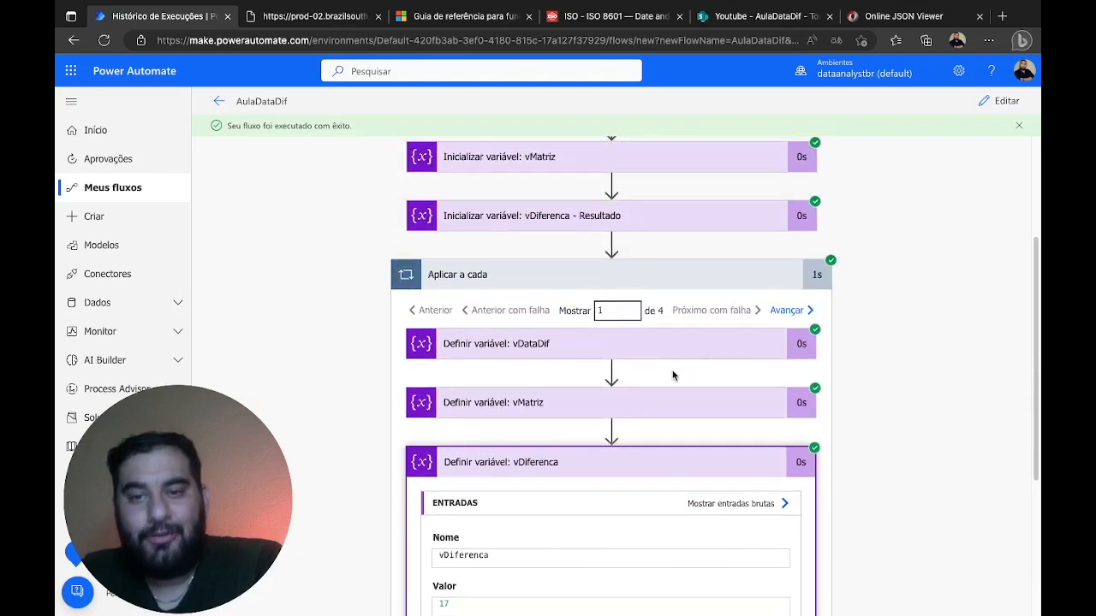
pyautogui.click(659, 355)
pyautogui.scroll(-4, 553, 417)
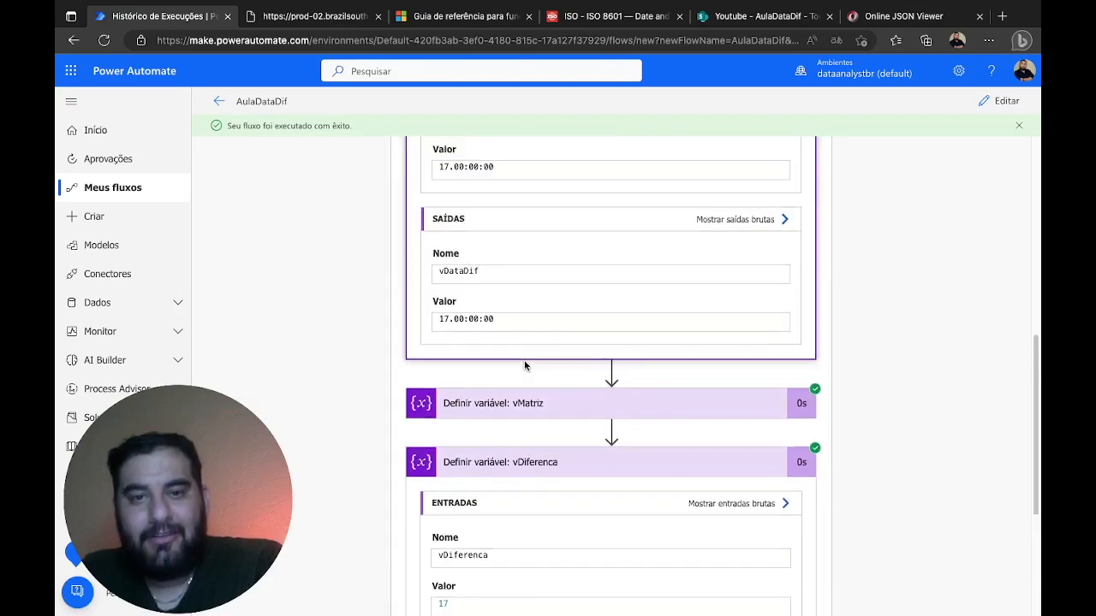
pyautogui.moveTo(519, 321); pyautogui.dragTo(406, 323)
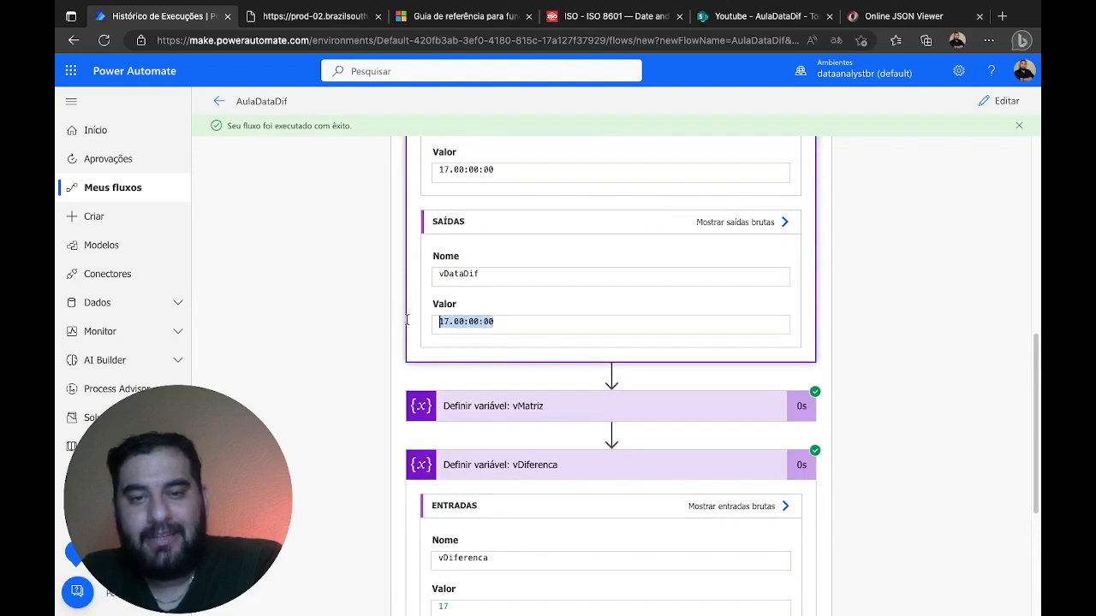
pyautogui.click(539, 406)
pyautogui.scroll(-3, 505, 411)
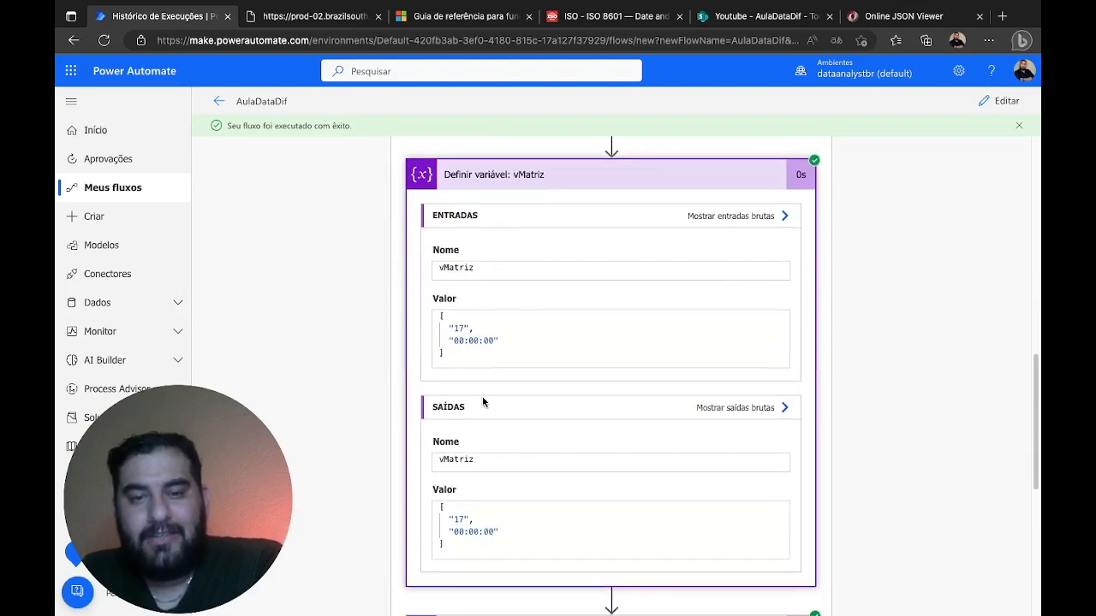
pyautogui.scroll(-5, 533, 385)
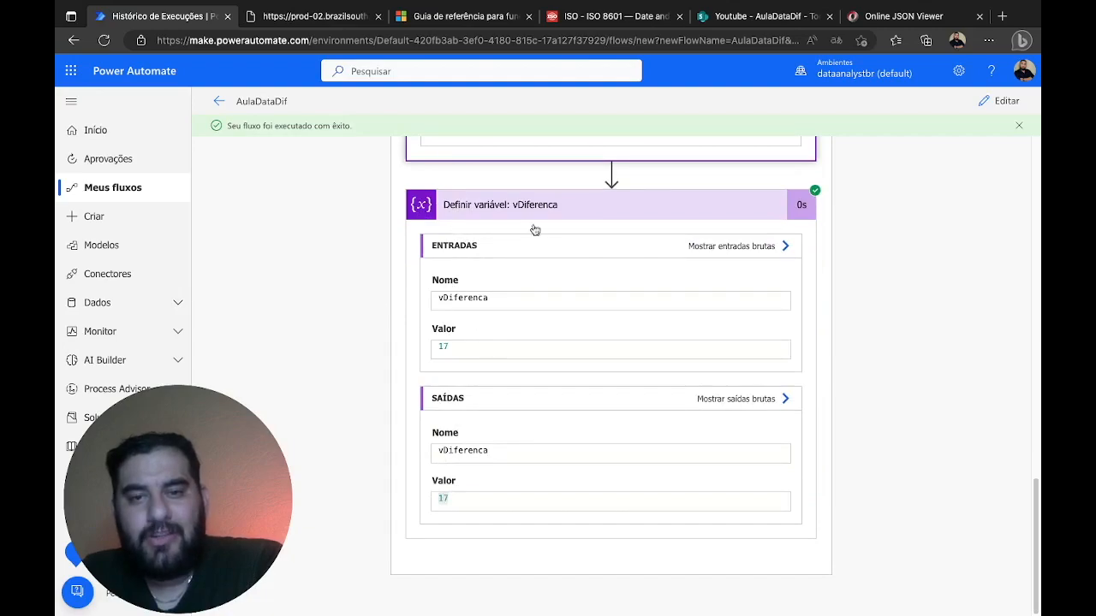
# Review the run from the start and check the DataInicial and DataAtual dates in the SharePoint list AulaDataDif
pyautogui.scroll(15, 600, 317)
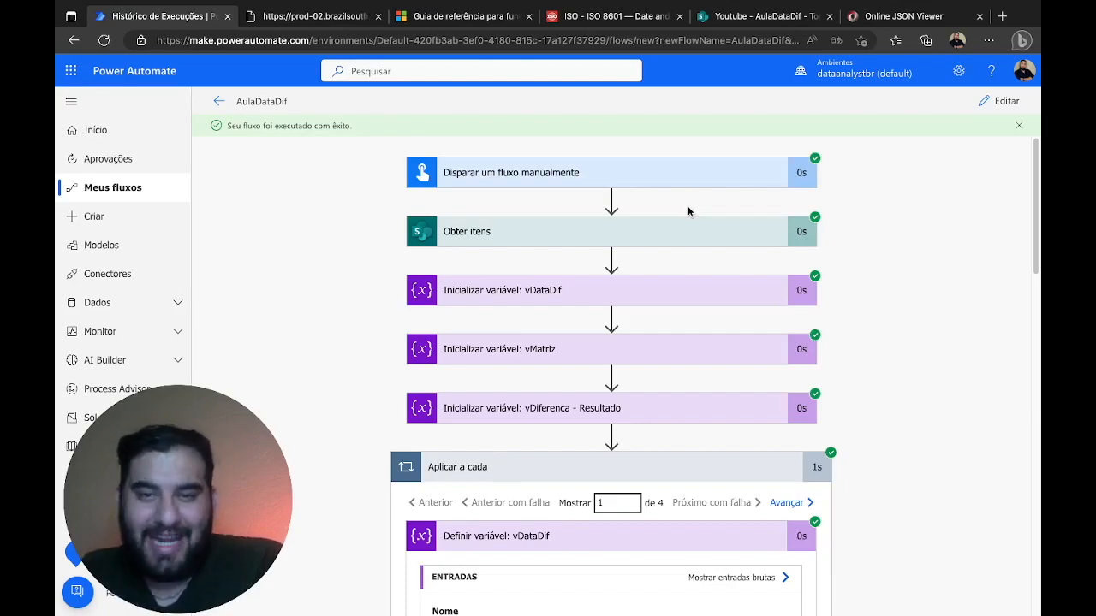
pyautogui.scroll(-2, 748, 251)
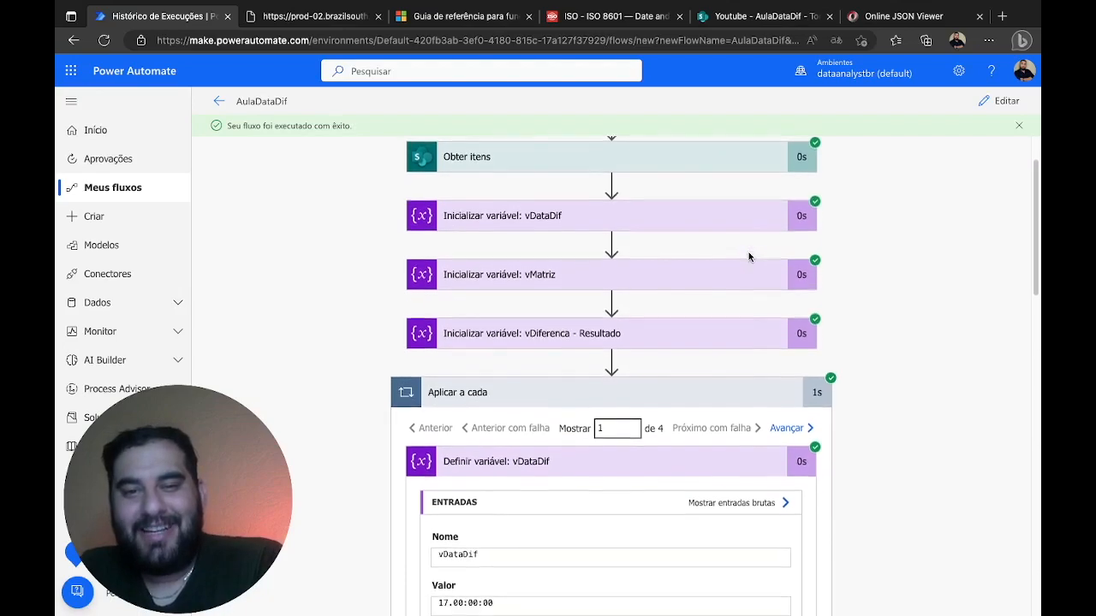
pyautogui.click(733, 16)
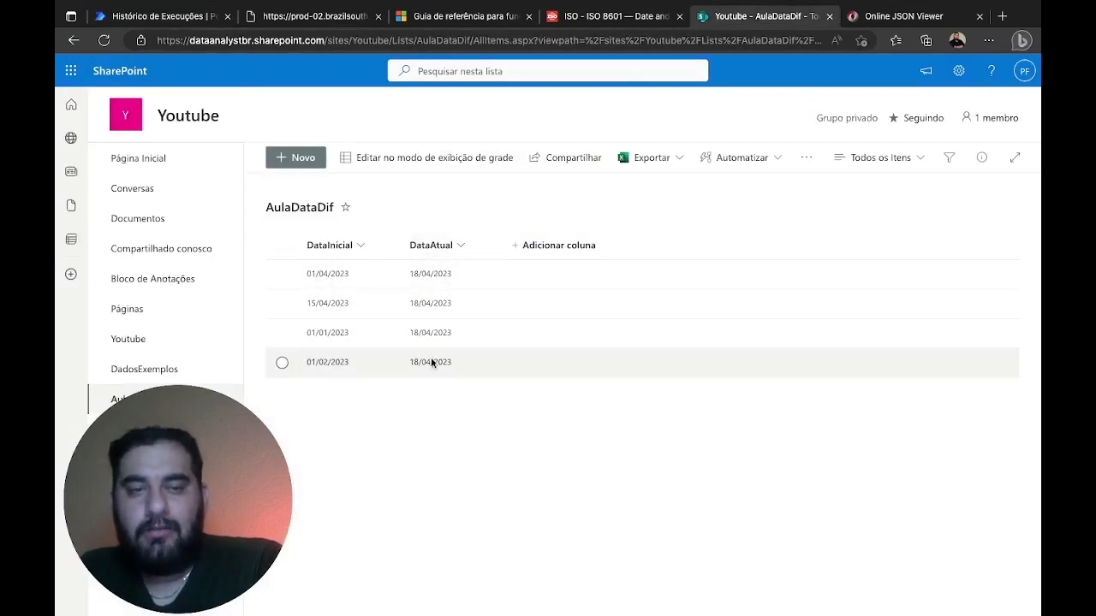
pyautogui.click(196, 17)
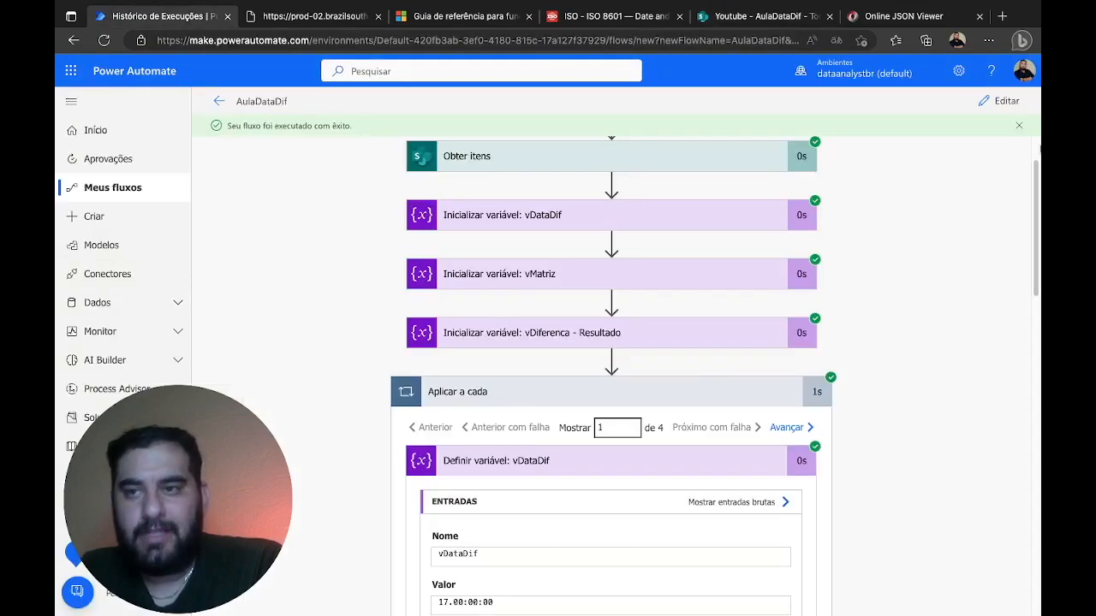
# Edit the flow and replace item()['DataAtual'] with utcNow() in the dateDifference expression of Definir variável: vDataDif
pyautogui.click(1015, 107)
pyautogui.scroll(-4, 578, 268)
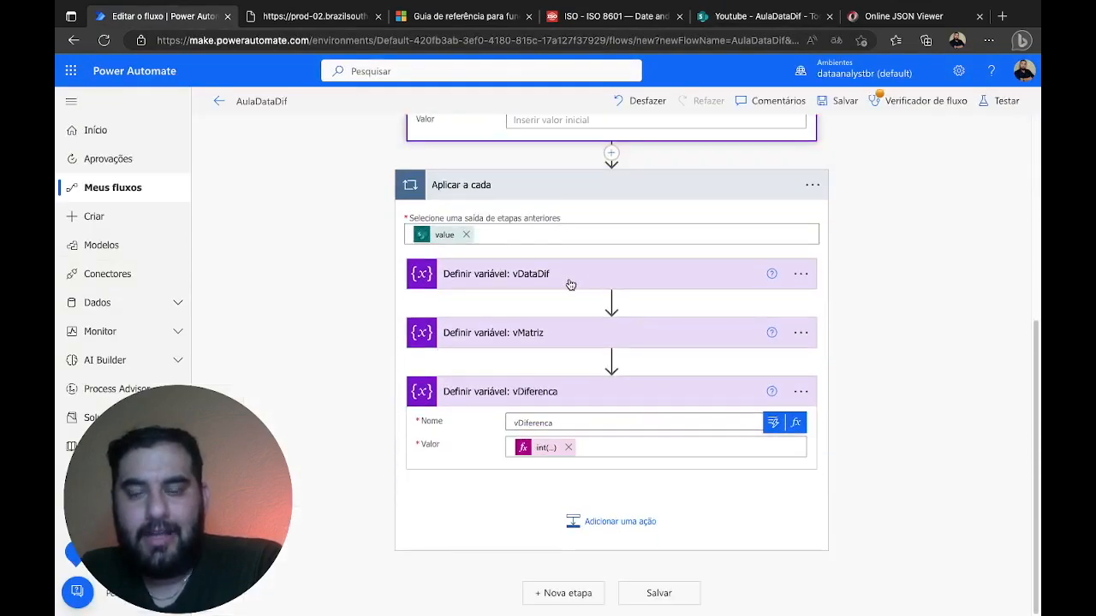
pyautogui.click(570, 284)
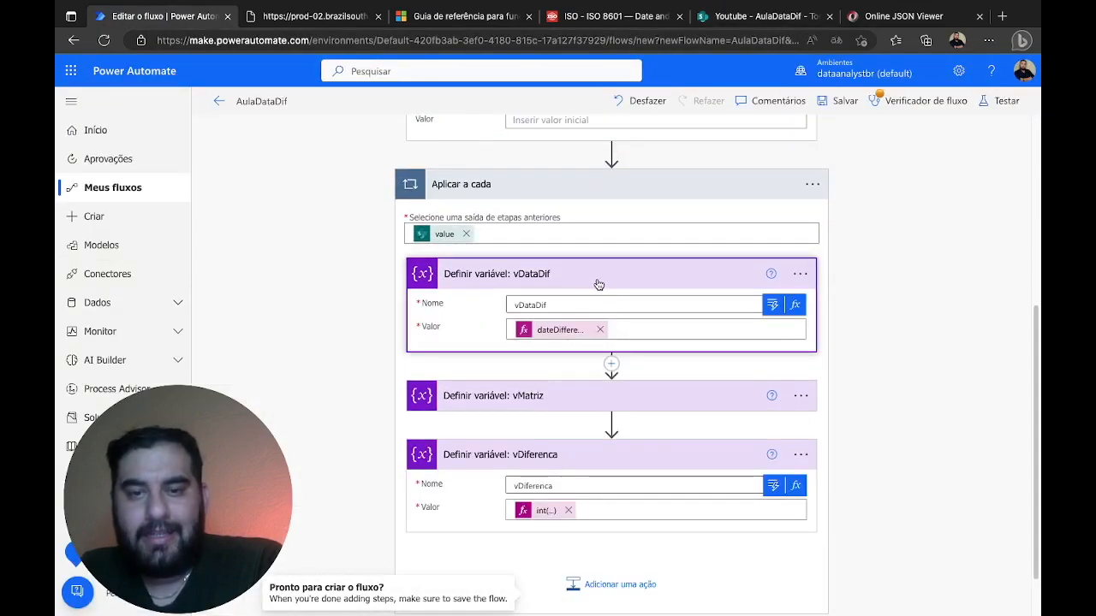
pyautogui.click(561, 331)
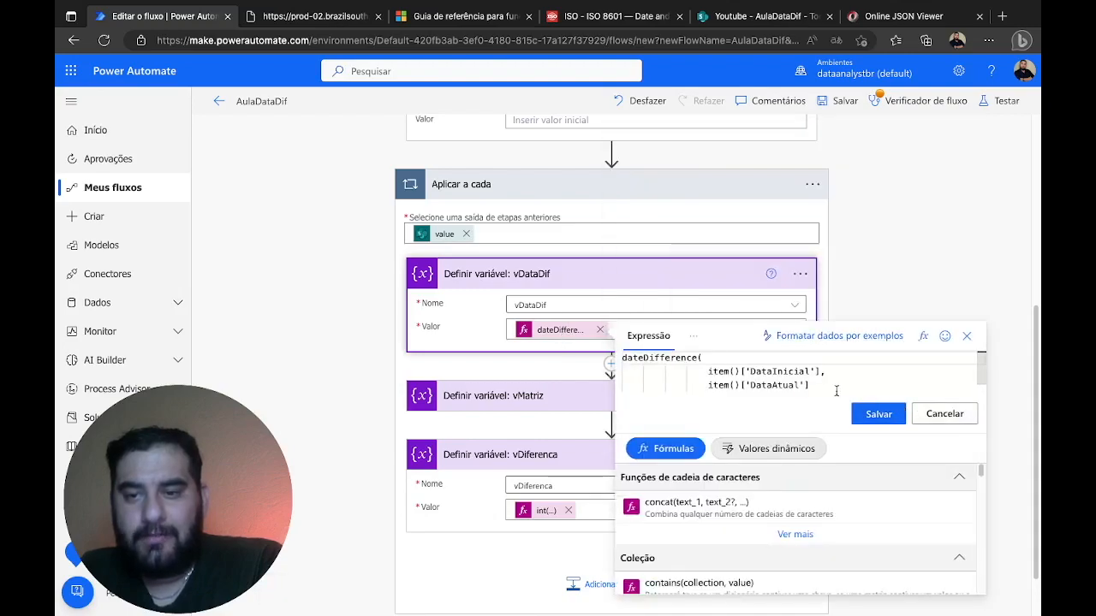
pyautogui.moveTo(813, 387); pyautogui.dragTo(707, 374)
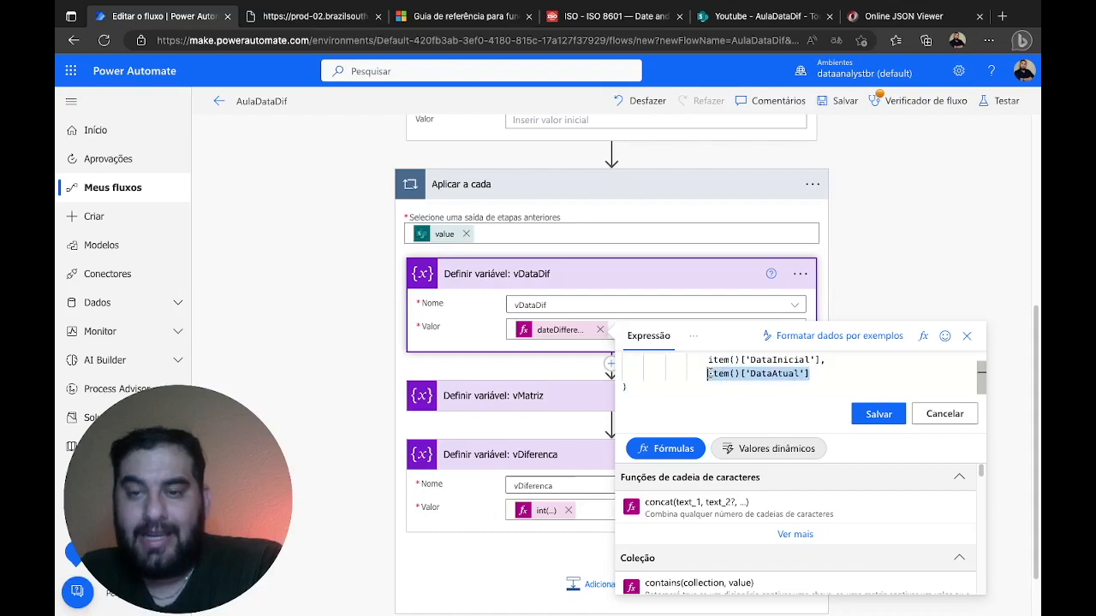
pyautogui.write('utcNow()')
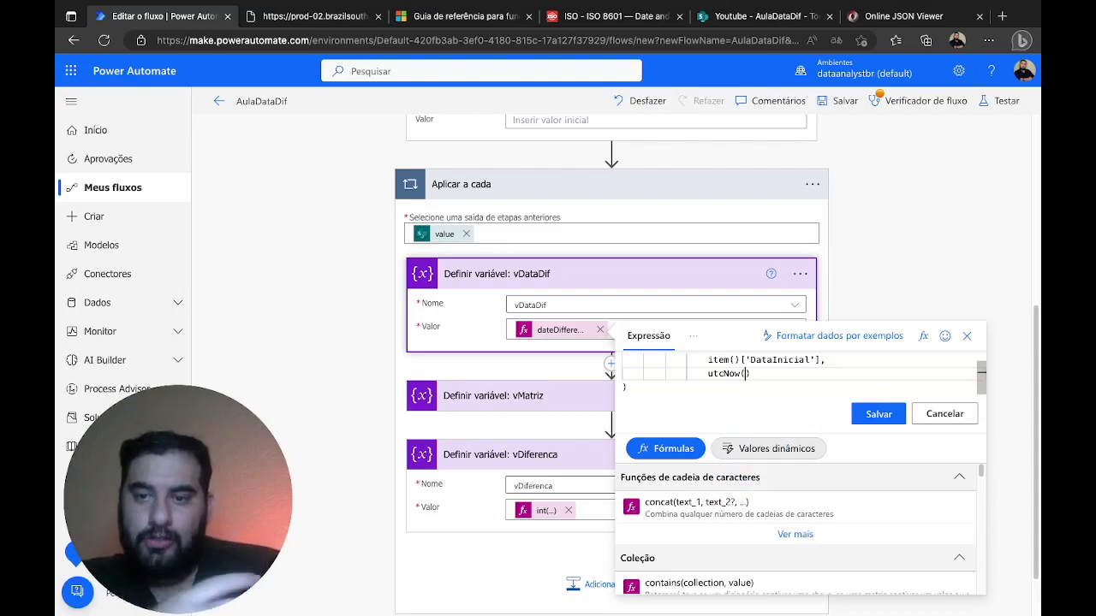
# Give utcNow the format 'yyyy-MM-dd' in the vDataDif expression and save the expression
pyautogui.write("''")
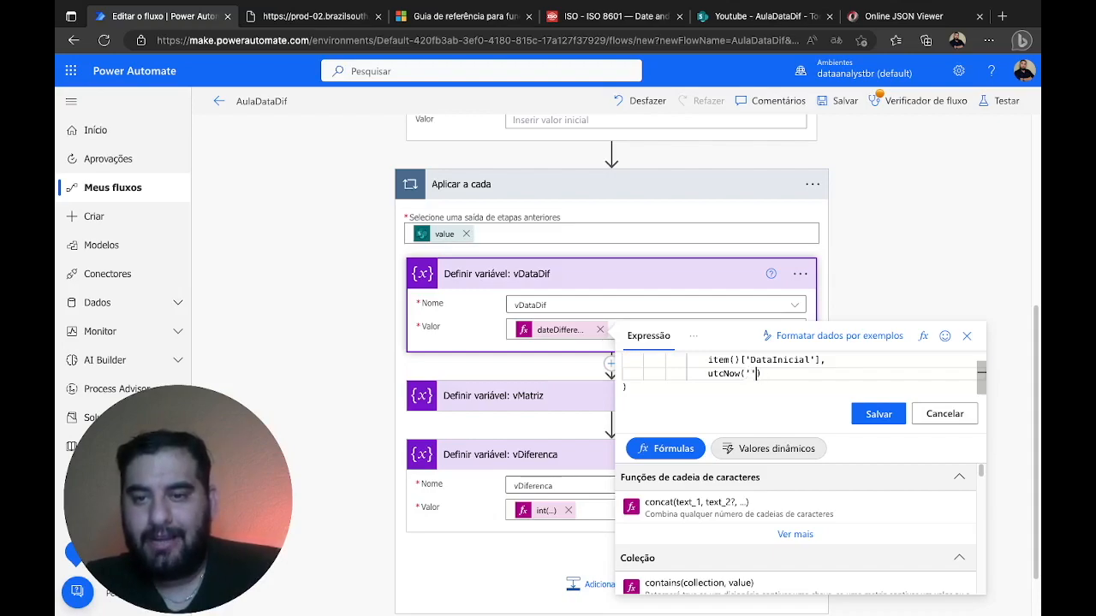
pyautogui.write('yyyy')
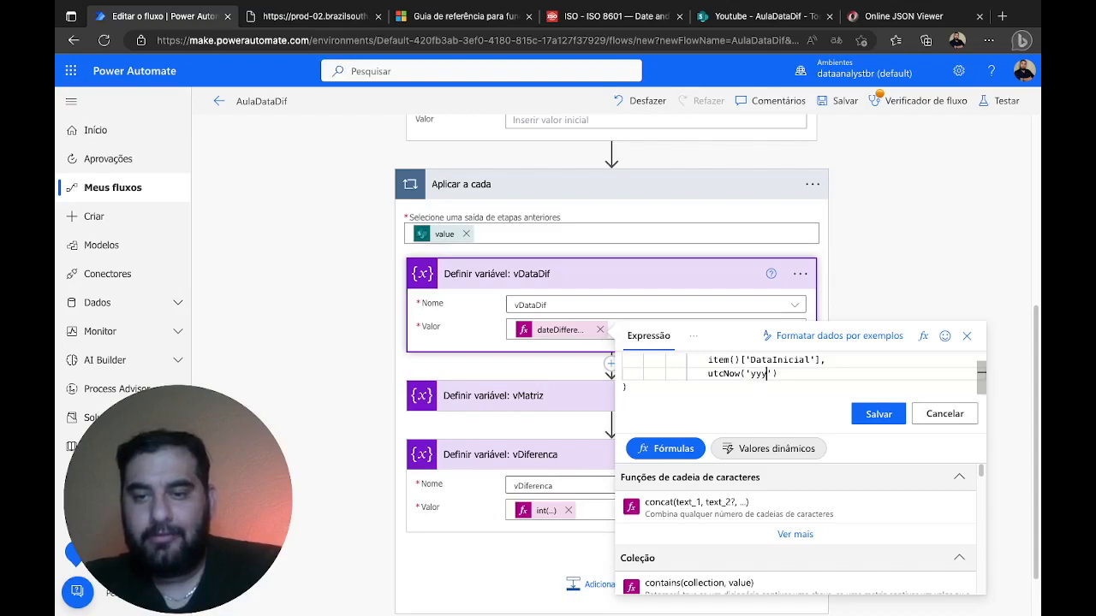
pyautogui.write('-')
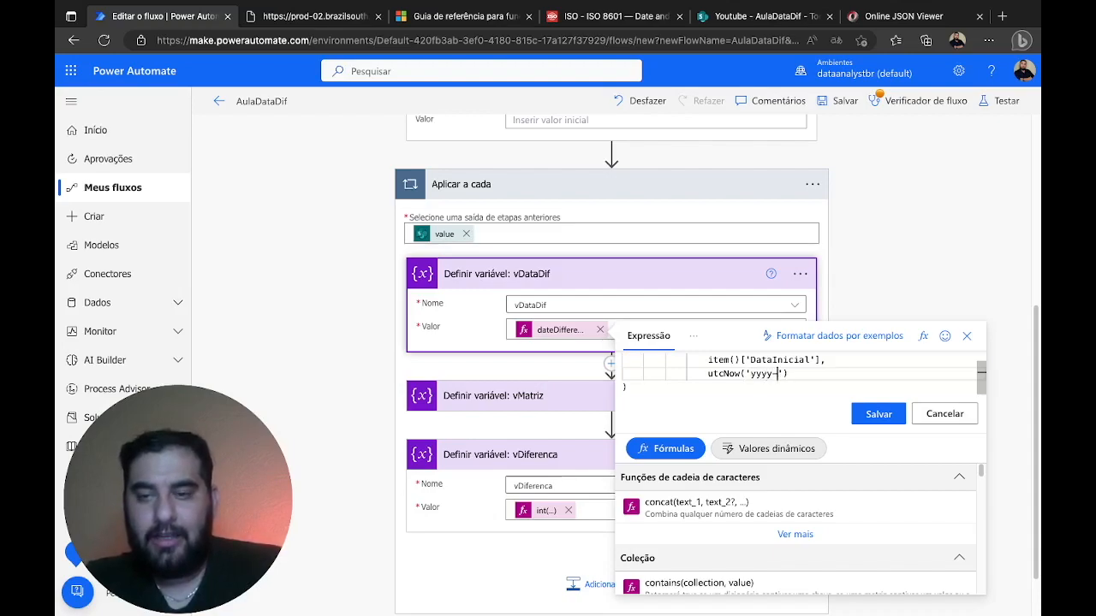
pyautogui.write('MM-dd')
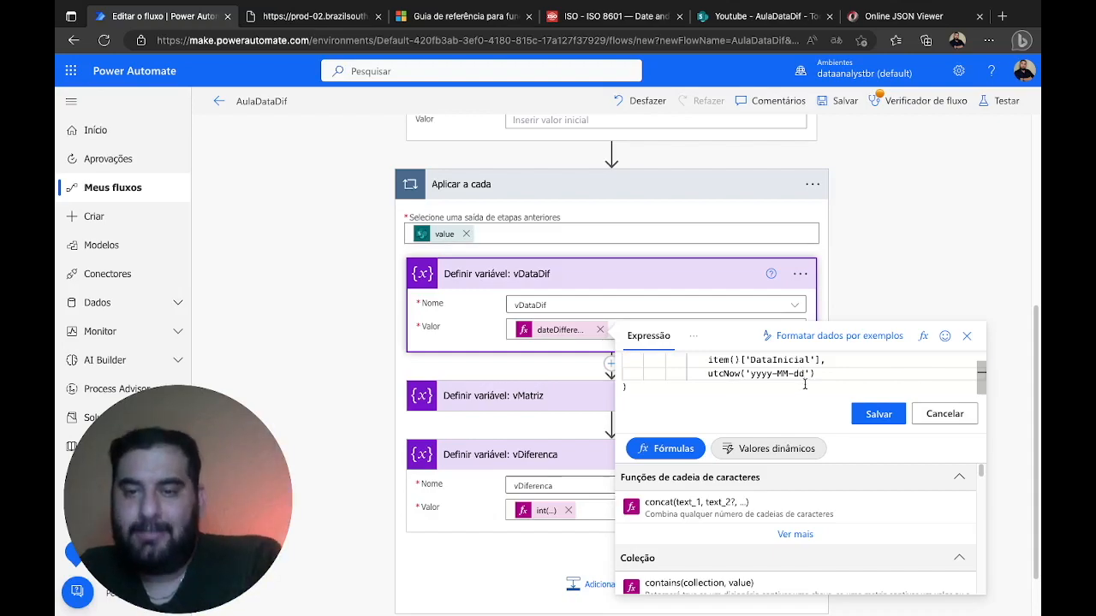
pyautogui.scroll(1, 793, 383)
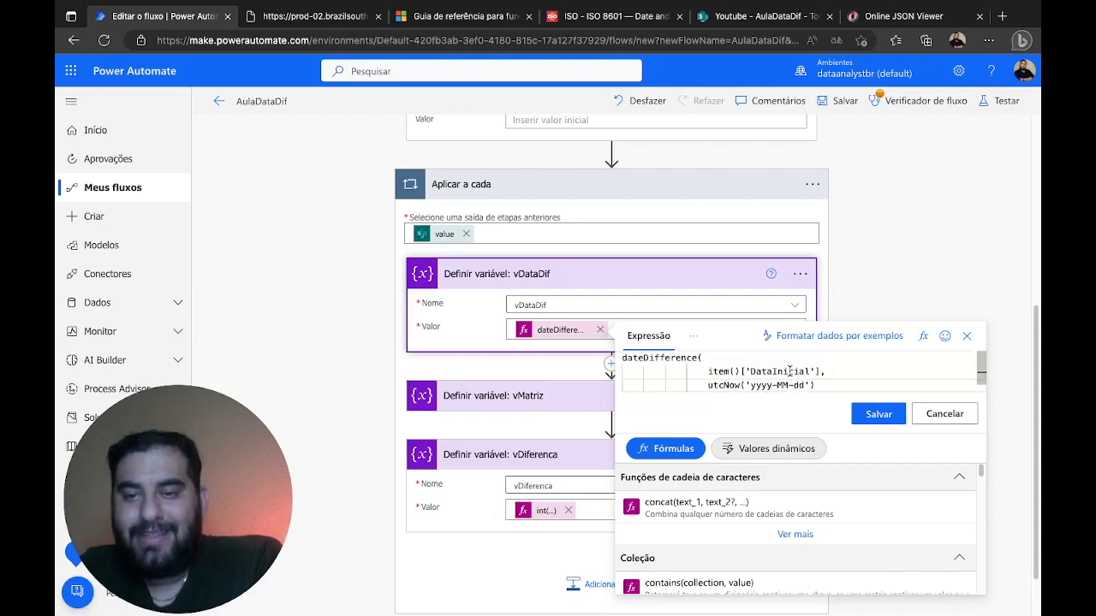
pyautogui.scroll(-1, 787, 372)
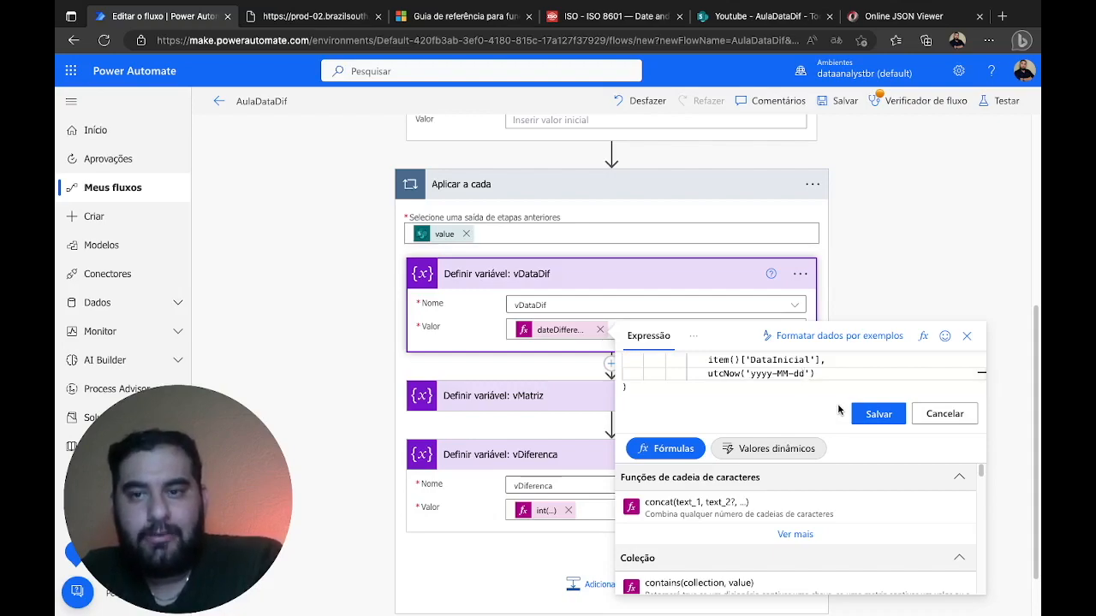
pyautogui.click(864, 415)
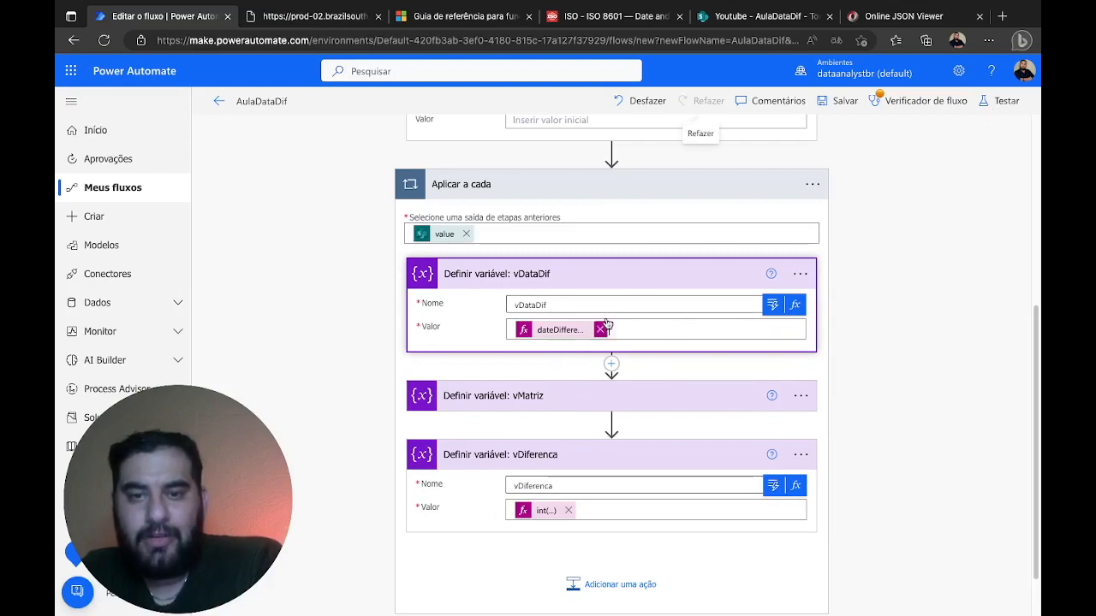
# Check the dates in the SharePoint list AulaDataDif, and save and run the flow as a manual test
pyautogui.click(758, 17)
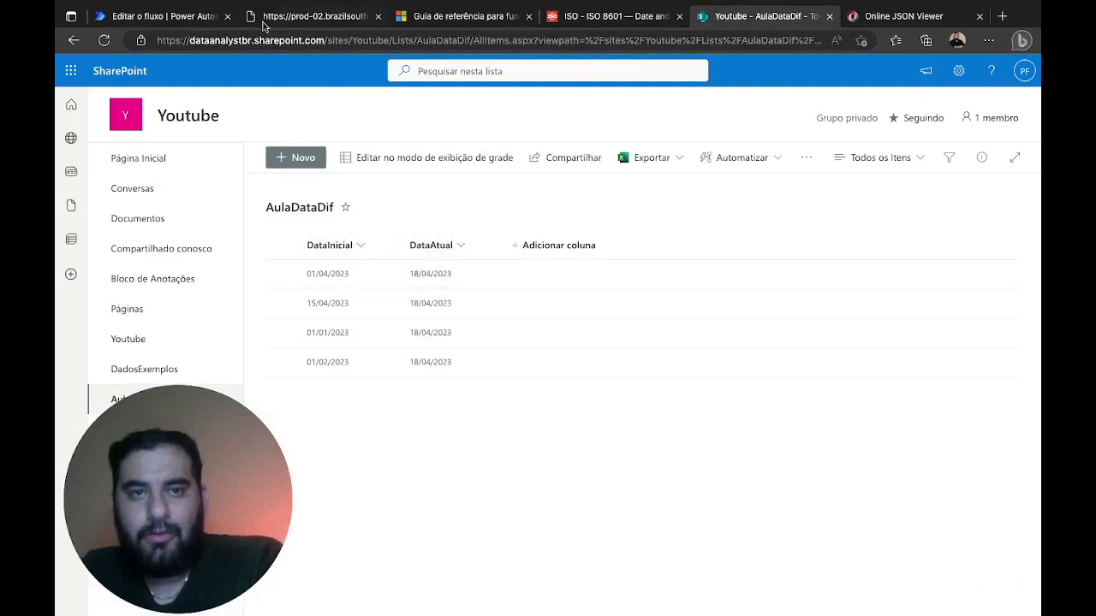
pyautogui.click(188, 16)
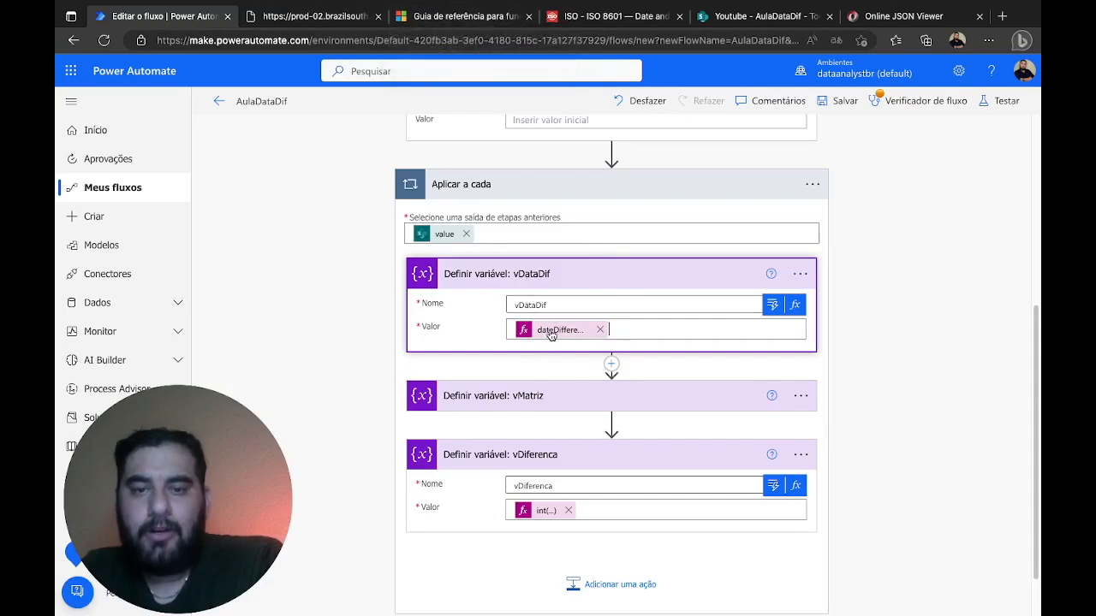
pyautogui.click(1003, 102)
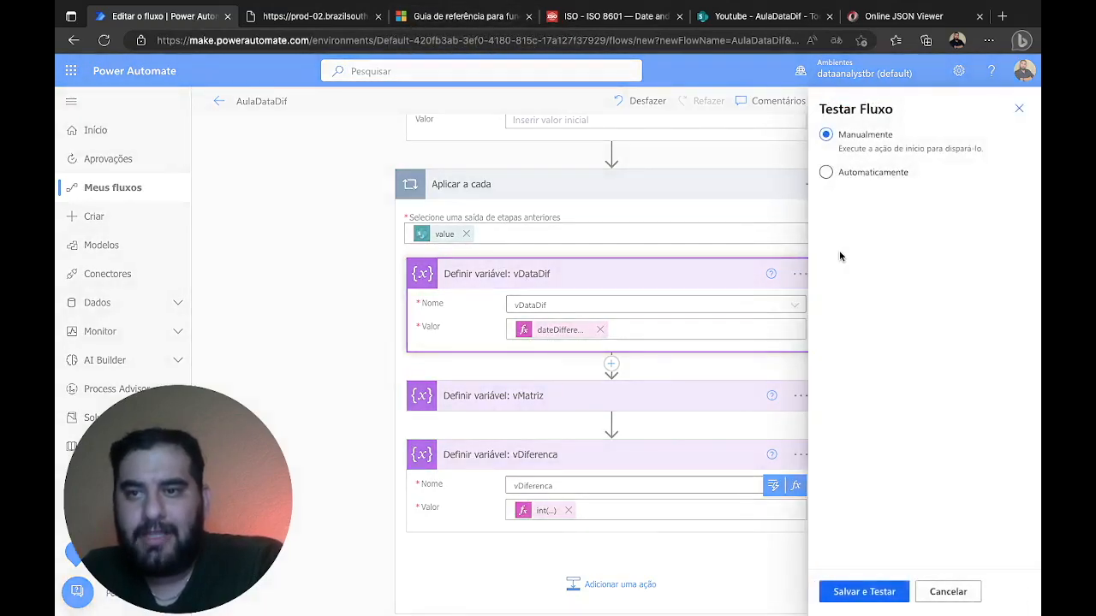
pyautogui.click(875, 594)
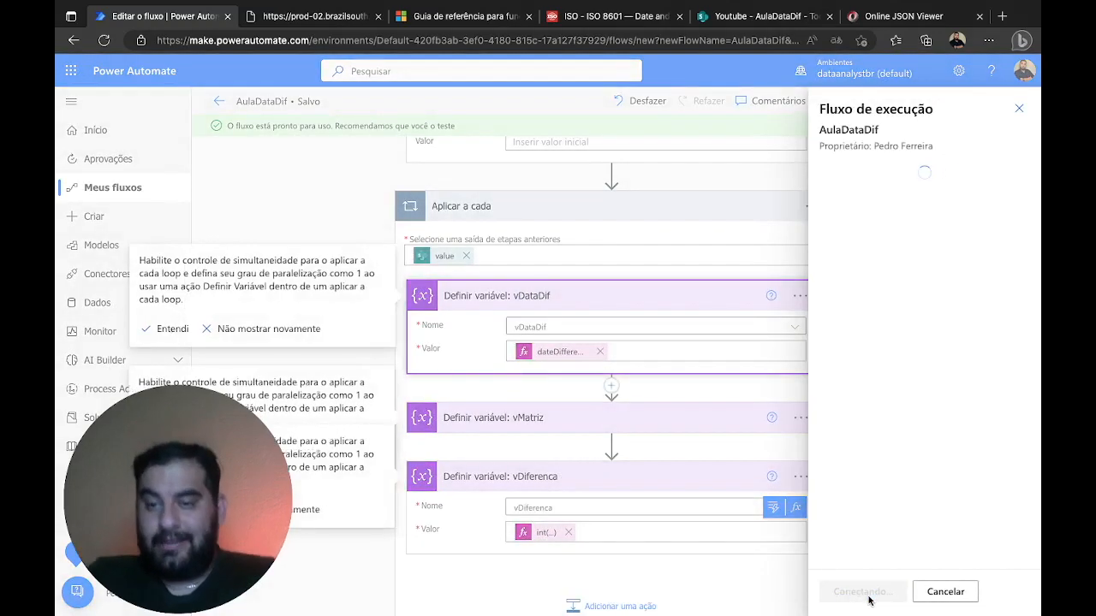
pyautogui.click(1019, 109)
pyautogui.click(727, 16)
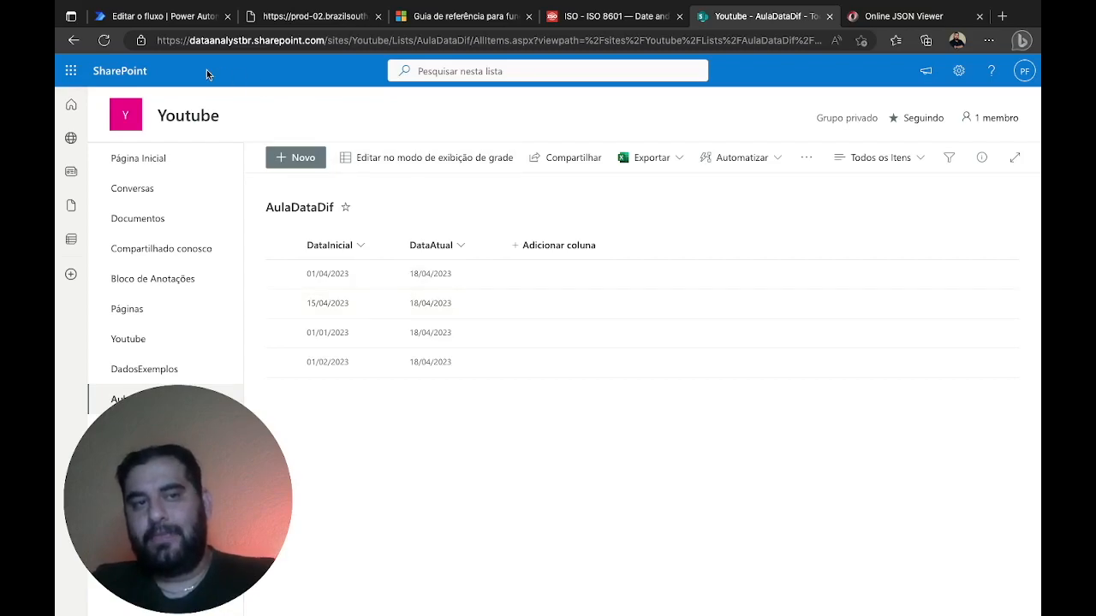
pyautogui.click(154, 28)
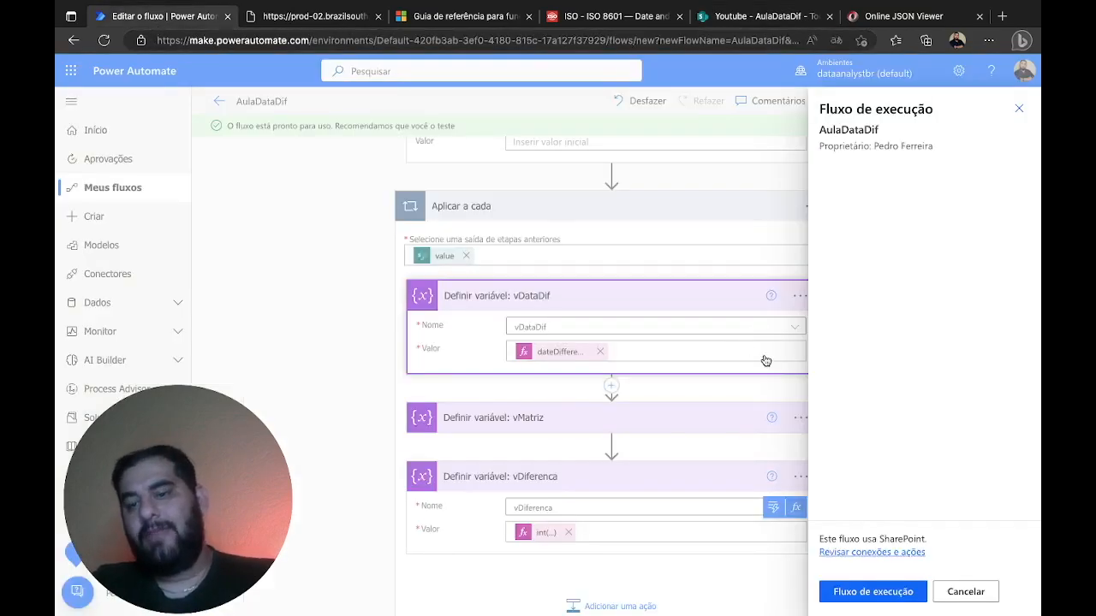
pyautogui.click(872, 592)
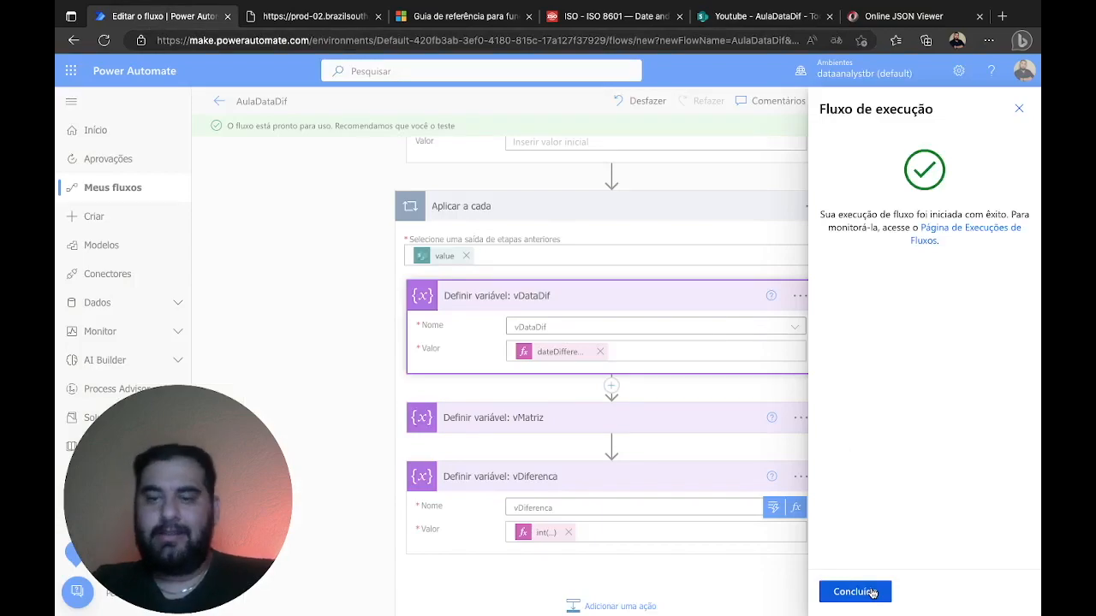
pyautogui.click(873, 593)
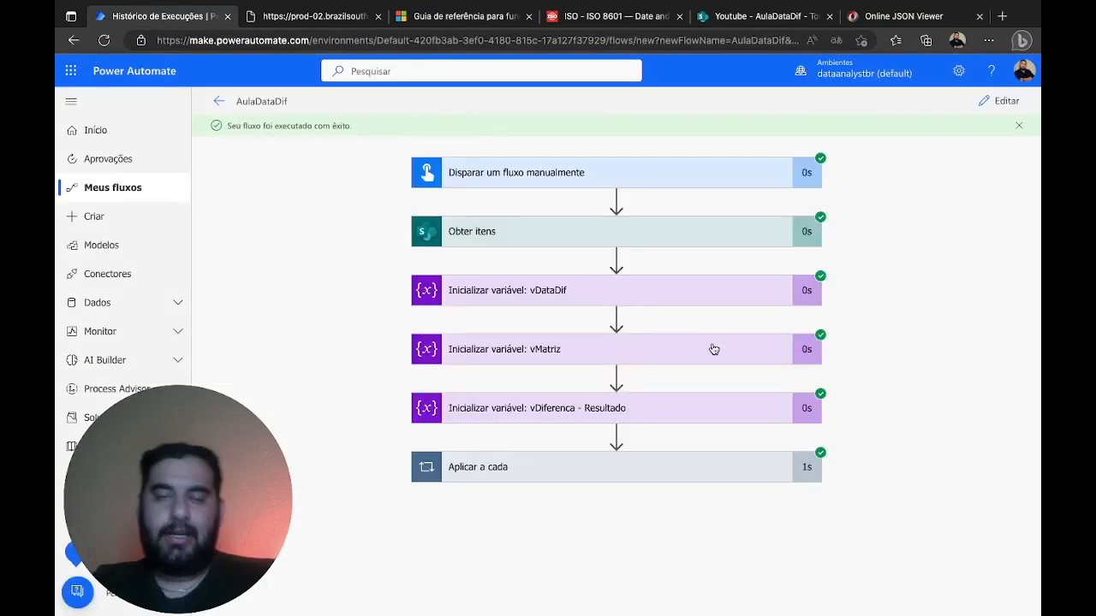
# Examine the vDiferenca input and output values in the first iteration of the Aplicar a cada loop
pyautogui.click(692, 478)
pyautogui.scroll(-2, 736, 403)
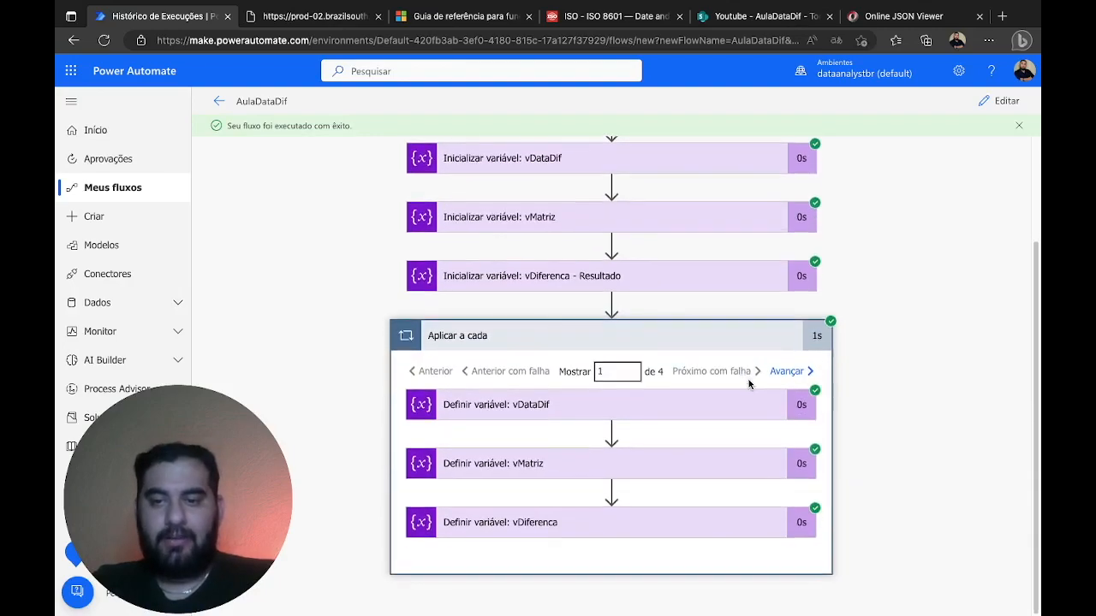
pyautogui.click(665, 524)
pyautogui.scroll(-4, 851, 411)
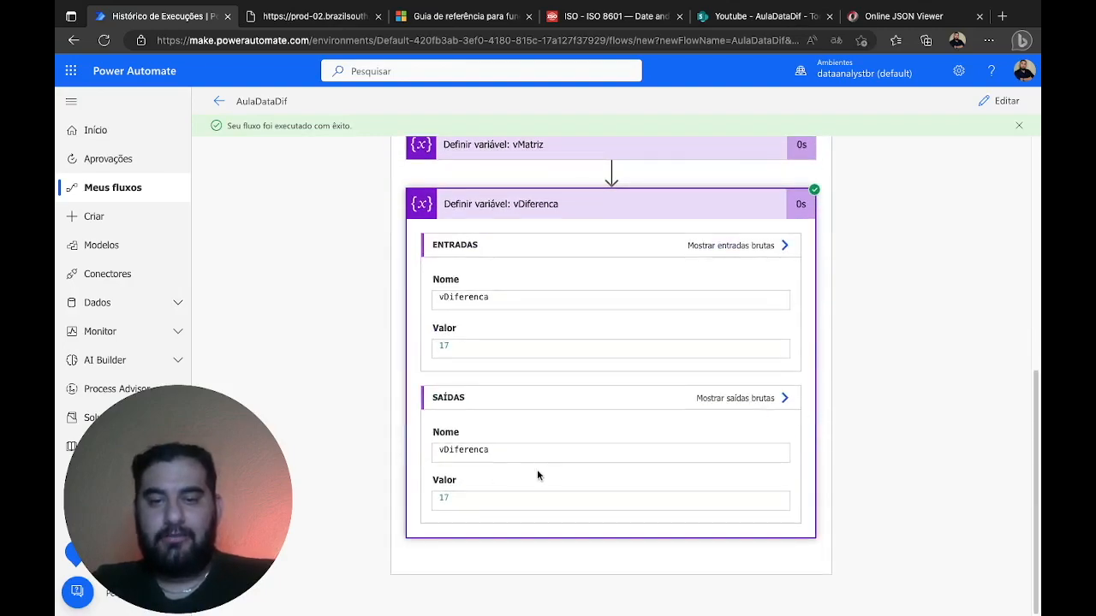
pyautogui.scroll(1, 763, 340)
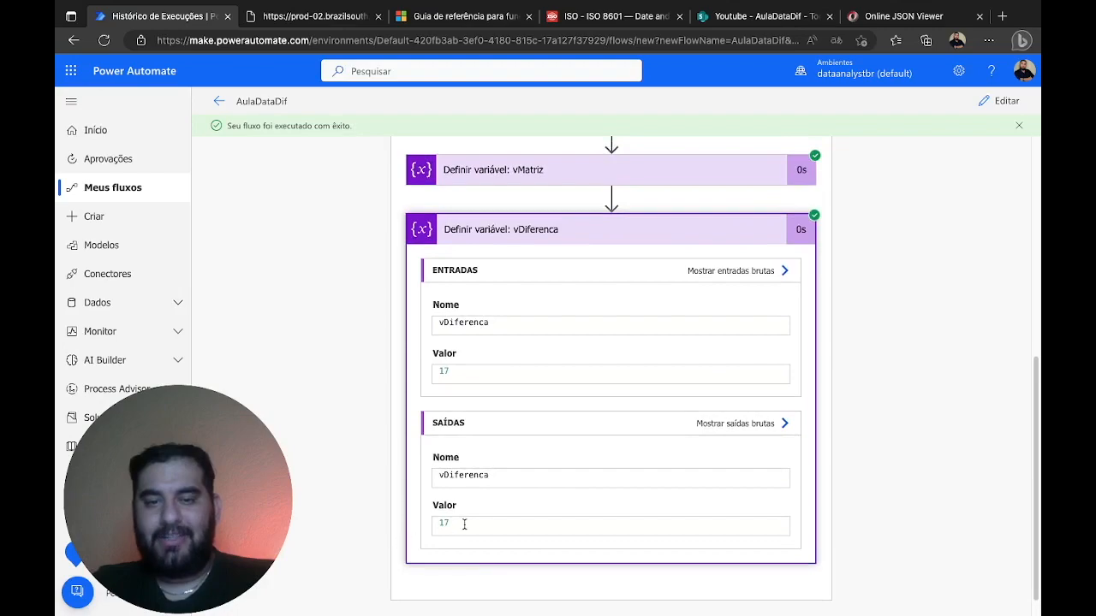
pyautogui.scroll(-1, 650, 411)
pyautogui.scroll(4, 738, 299)
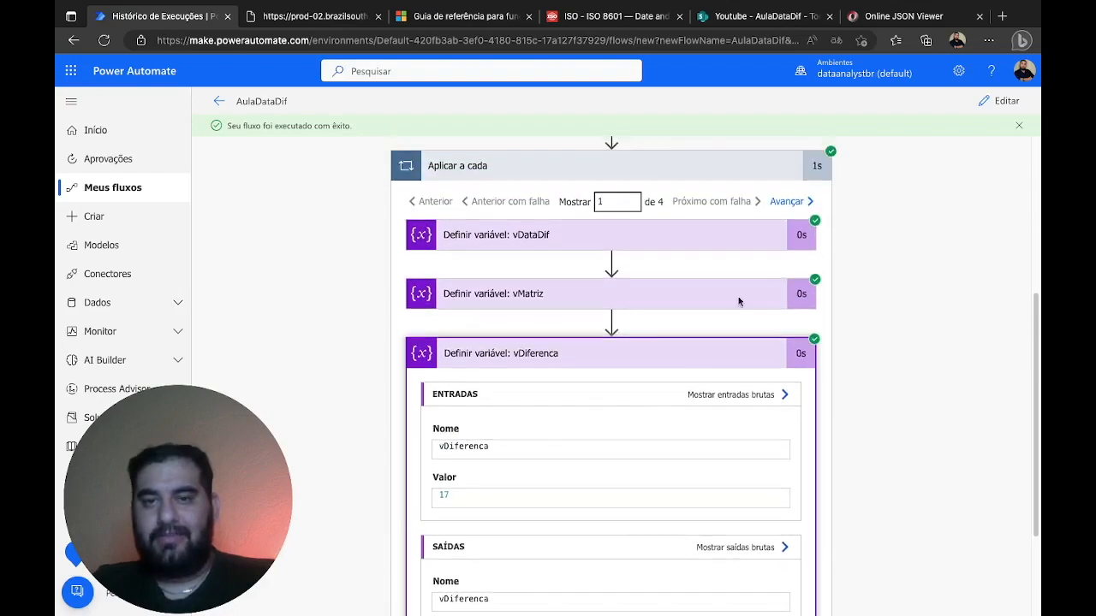
# Examine the vDiferenca output values in the second and third iterations of the loop
pyautogui.click(786, 203)
pyautogui.scroll(-3, 569, 485)
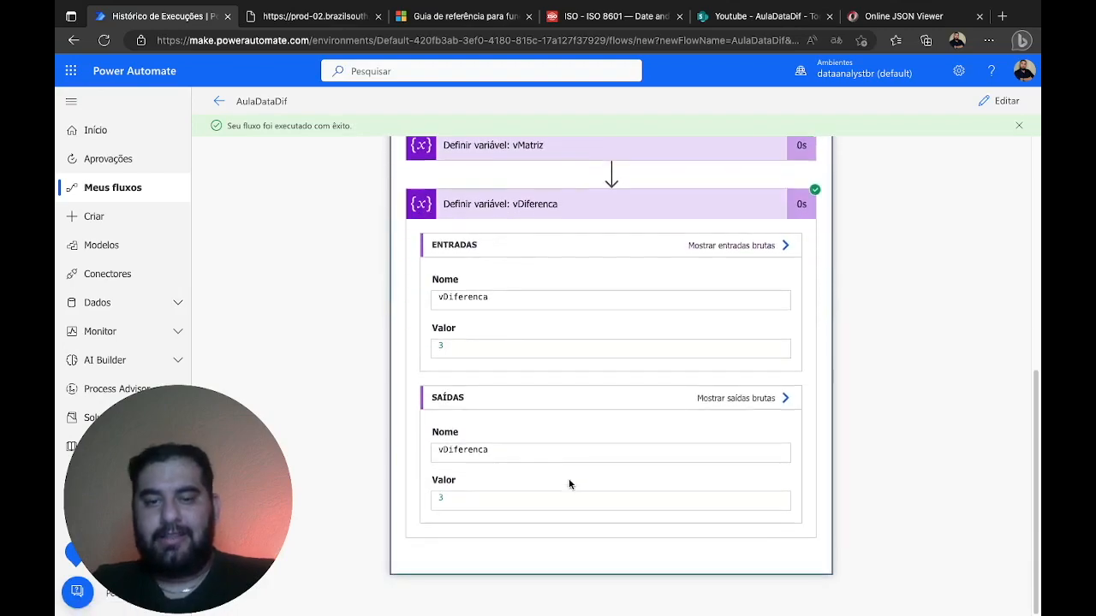
pyautogui.scroll(6, 751, 289)
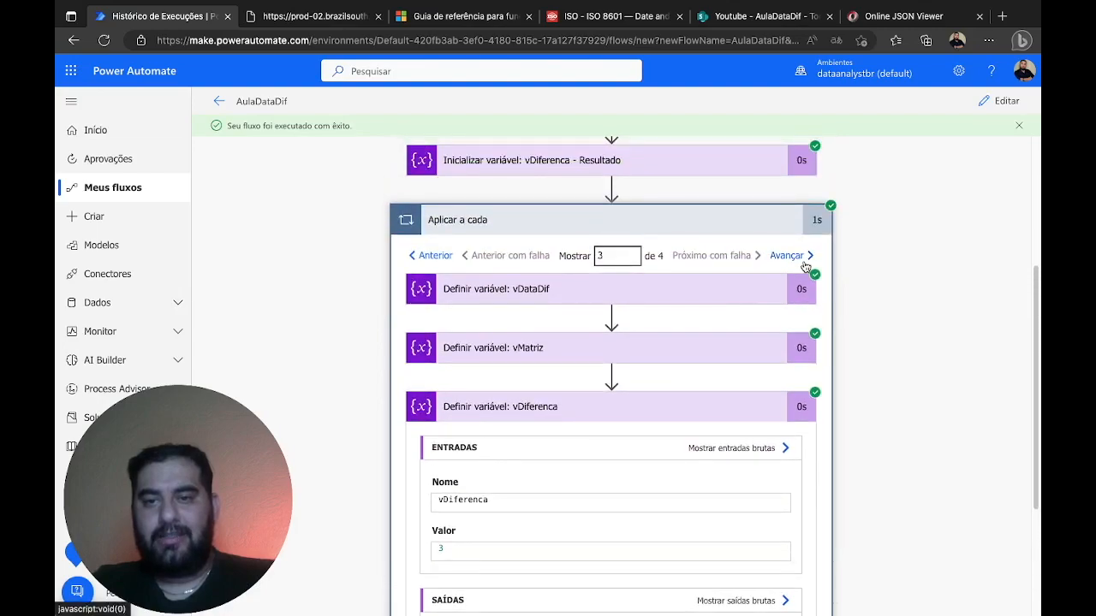
pyautogui.click(805, 266)
pyautogui.scroll(-4, 642, 462)
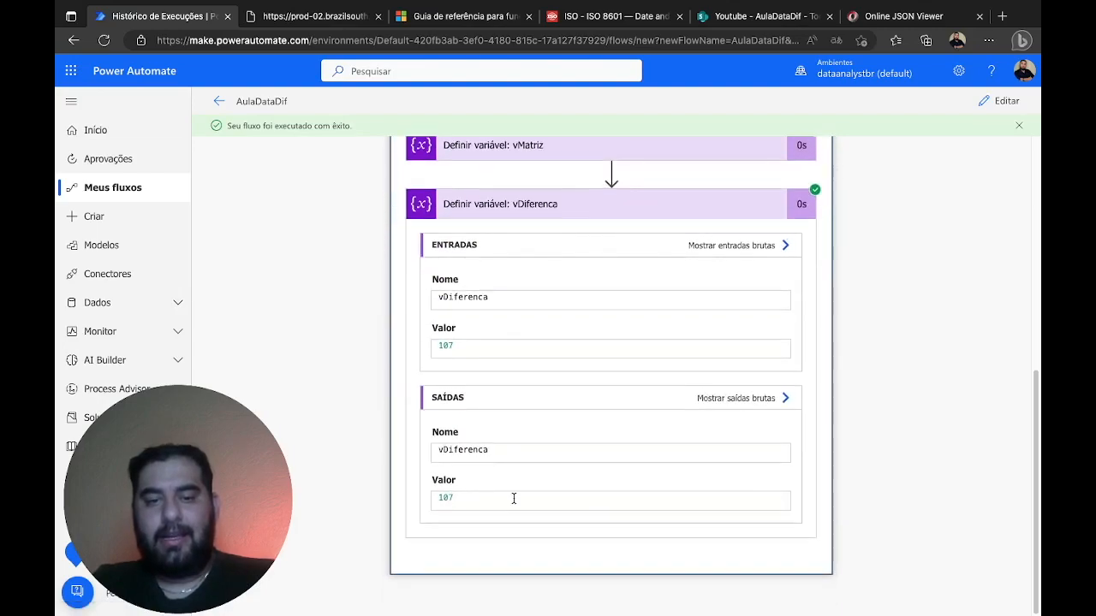
pyautogui.scroll(5, 679, 333)
# Check the fourth iteration's vDiferenca output and compare the loop results with the dates in the SharePoint list AulaDataDif
pyautogui.click(736, 19)
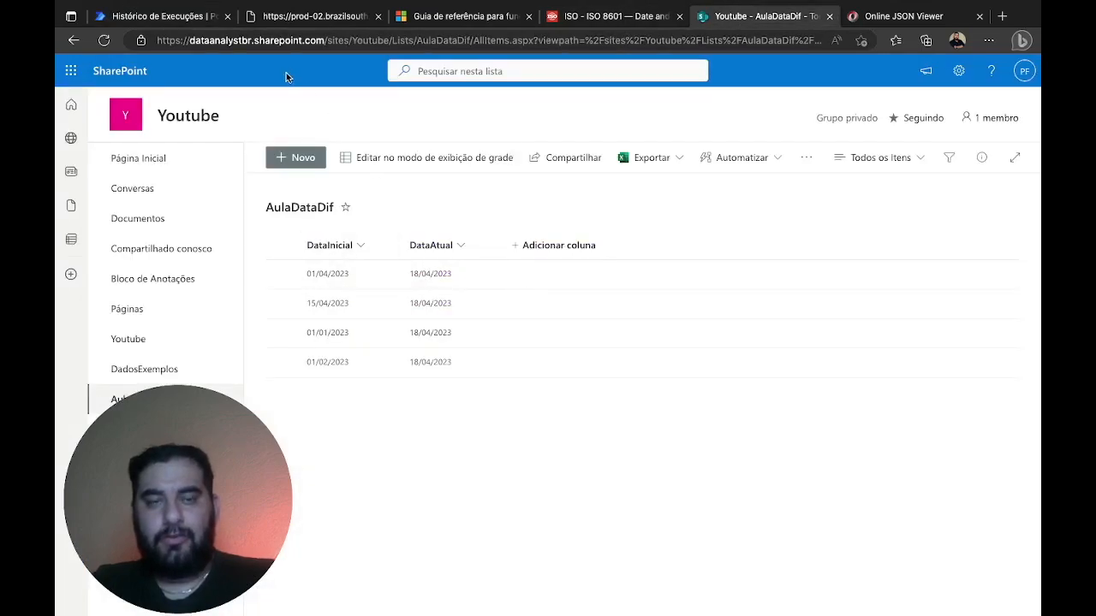
pyautogui.click(196, 20)
pyautogui.click(781, 187)
pyautogui.scroll(-3, 557, 443)
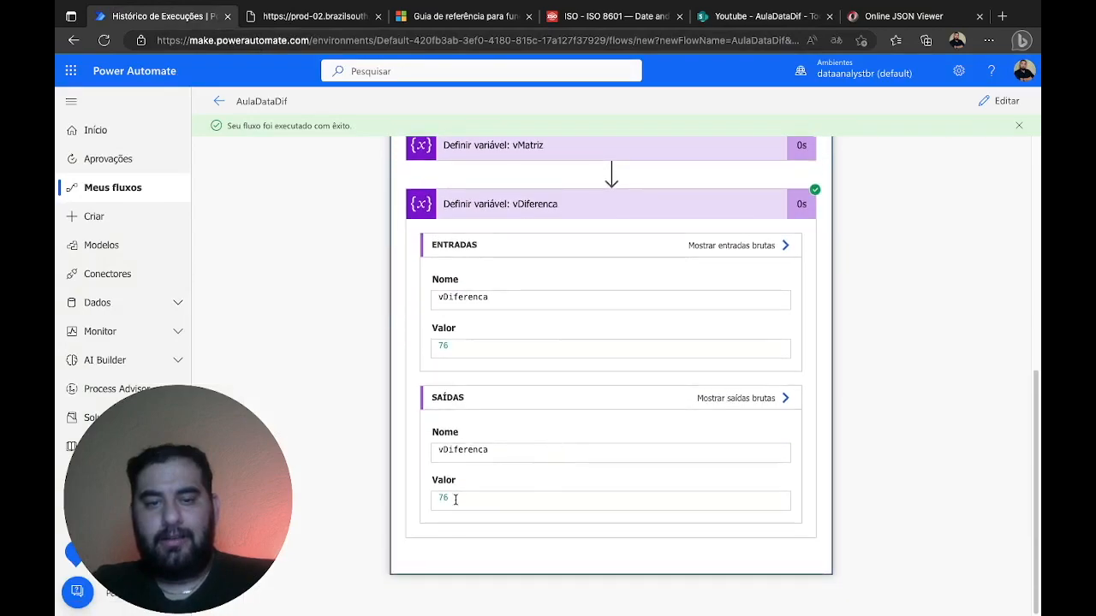
pyautogui.click(732, 17)
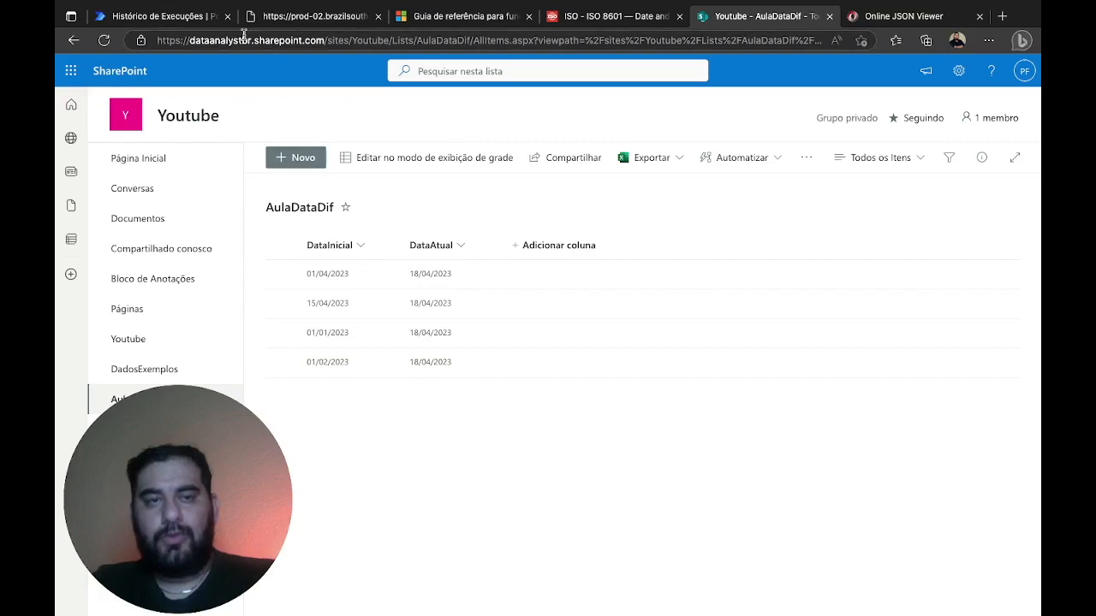
pyautogui.click(181, 17)
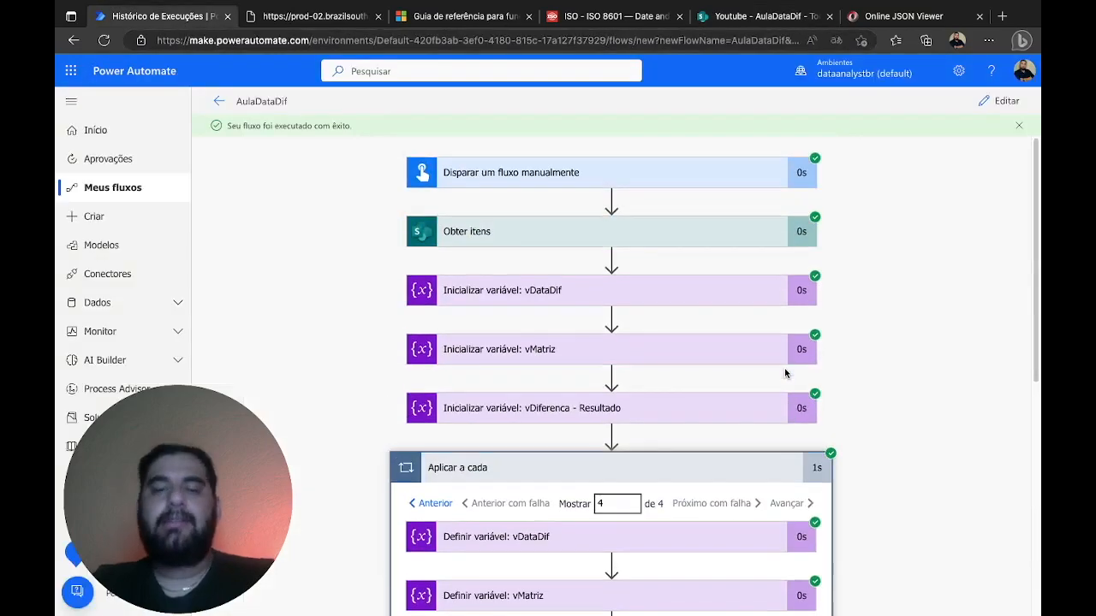